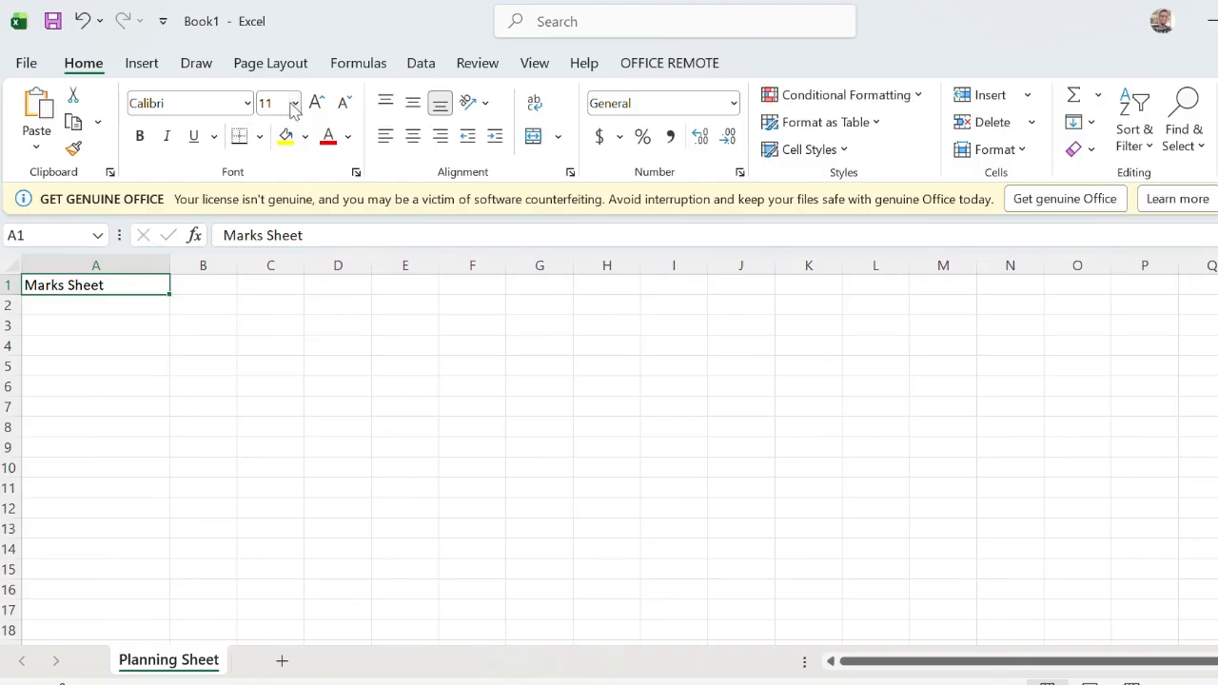
- Set the font size of the Marks Sheet heading in A1 to 14
{"action": "left_click", "coordinate": [295, 103]}
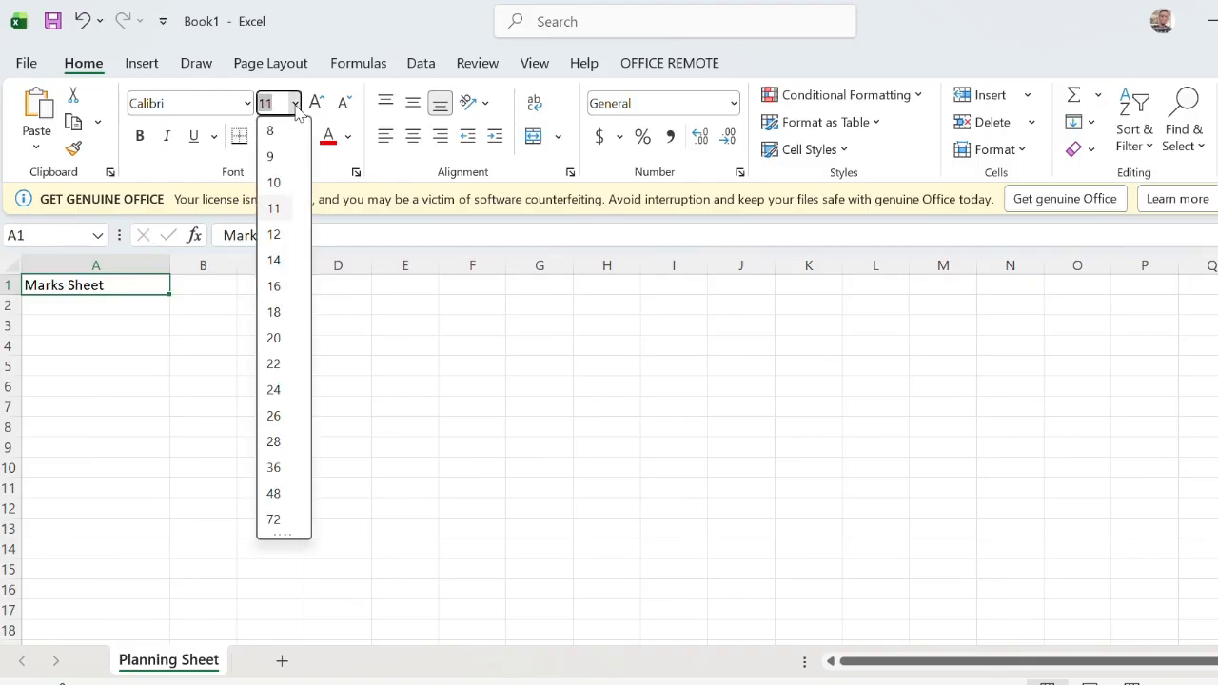
{"action": "left_click", "coordinate": [280, 262]}
- Enter the labels Admission Number, Learner Name and Subject Marks in cells A2 to A4 under the Marks Sheet heading
{"action": "left_click", "coordinate": [114, 310]}
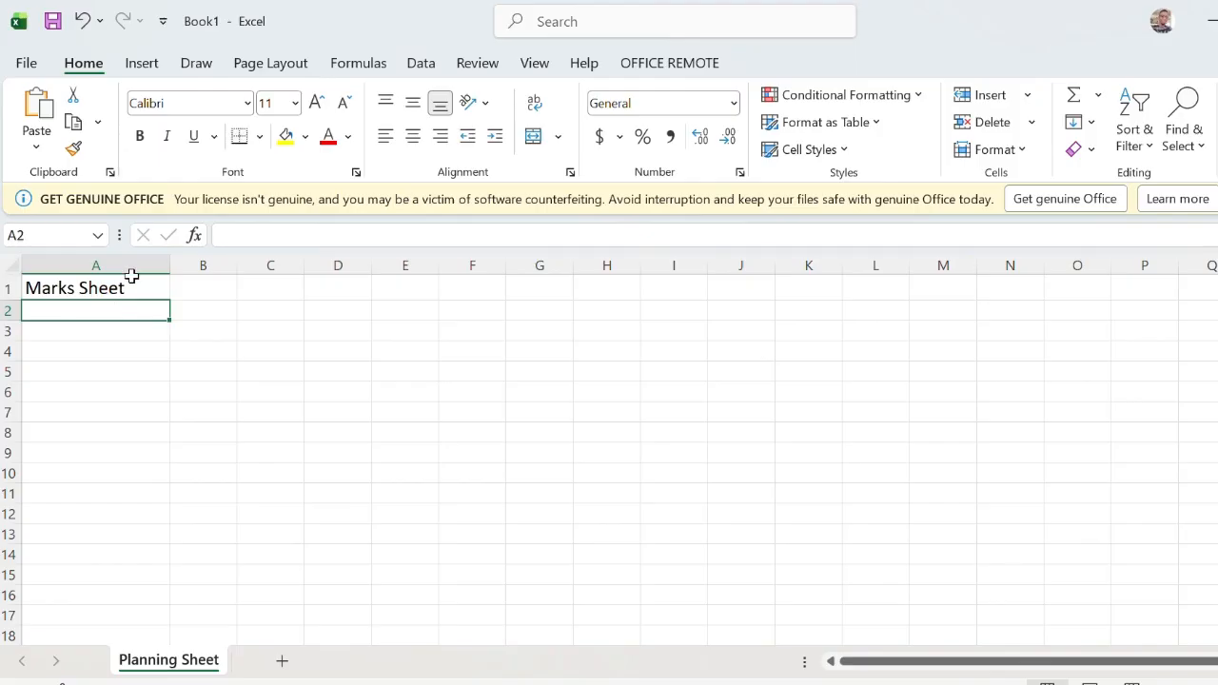
{"action": "type", "text": "A"}
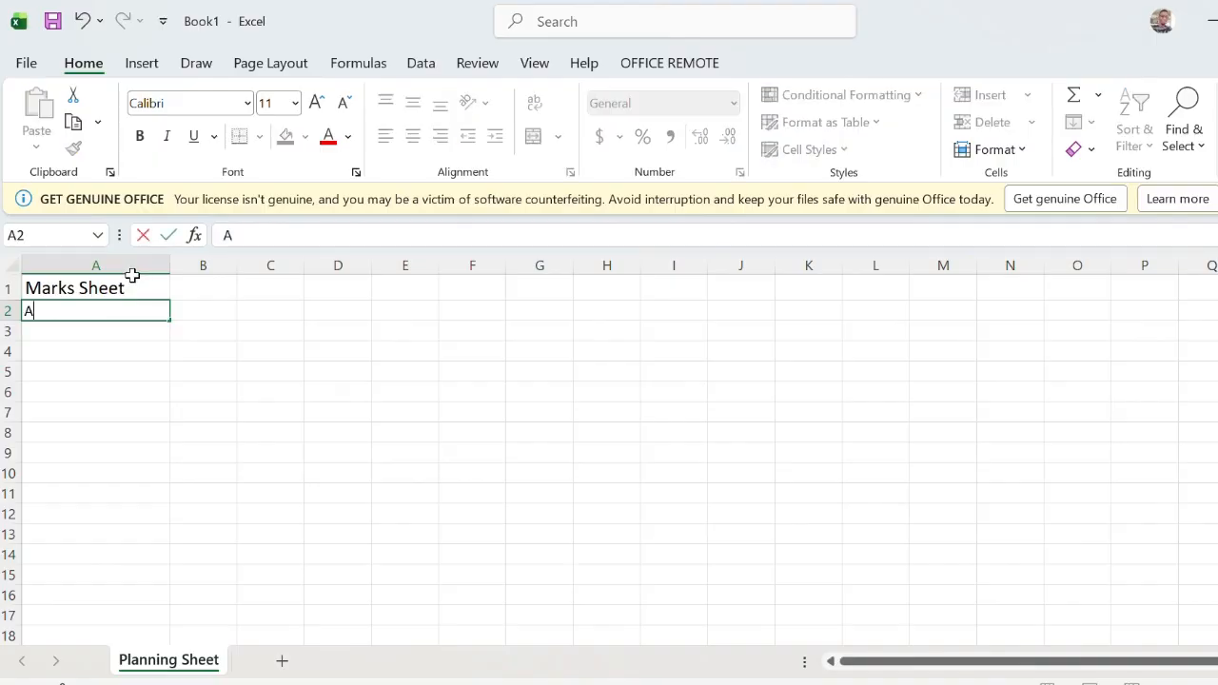
{"action": "type", "text": "dmission Number"}
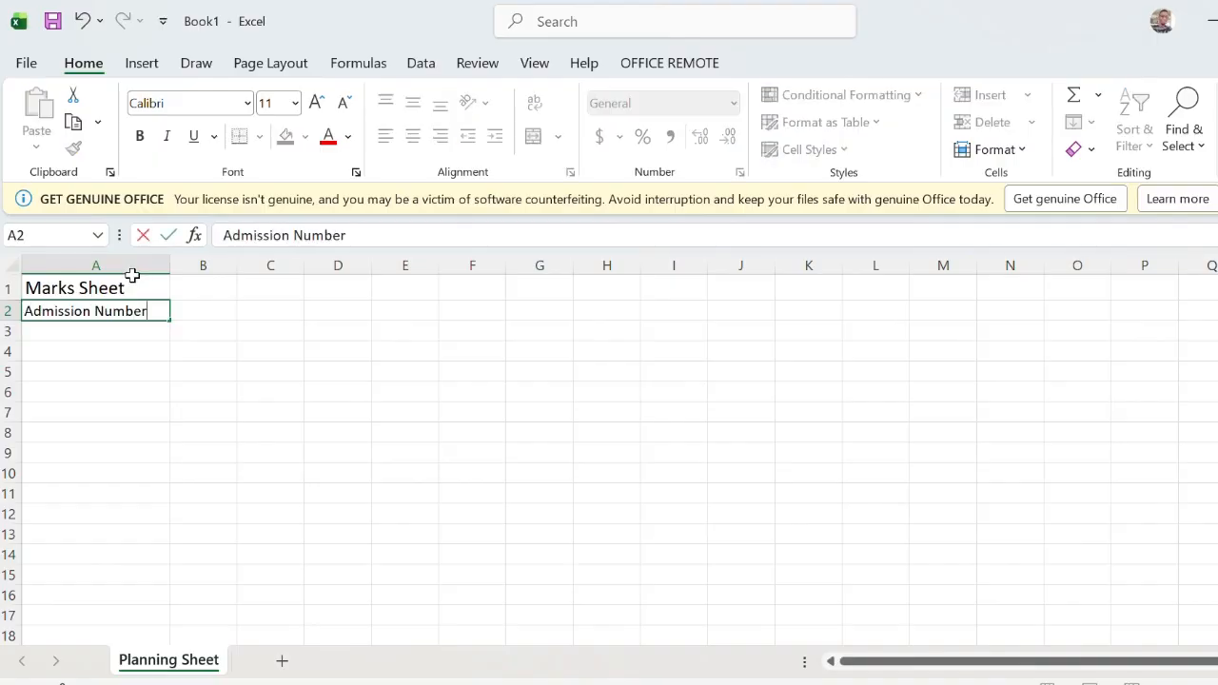
{"action": "left_click", "coordinate": [112, 333]}
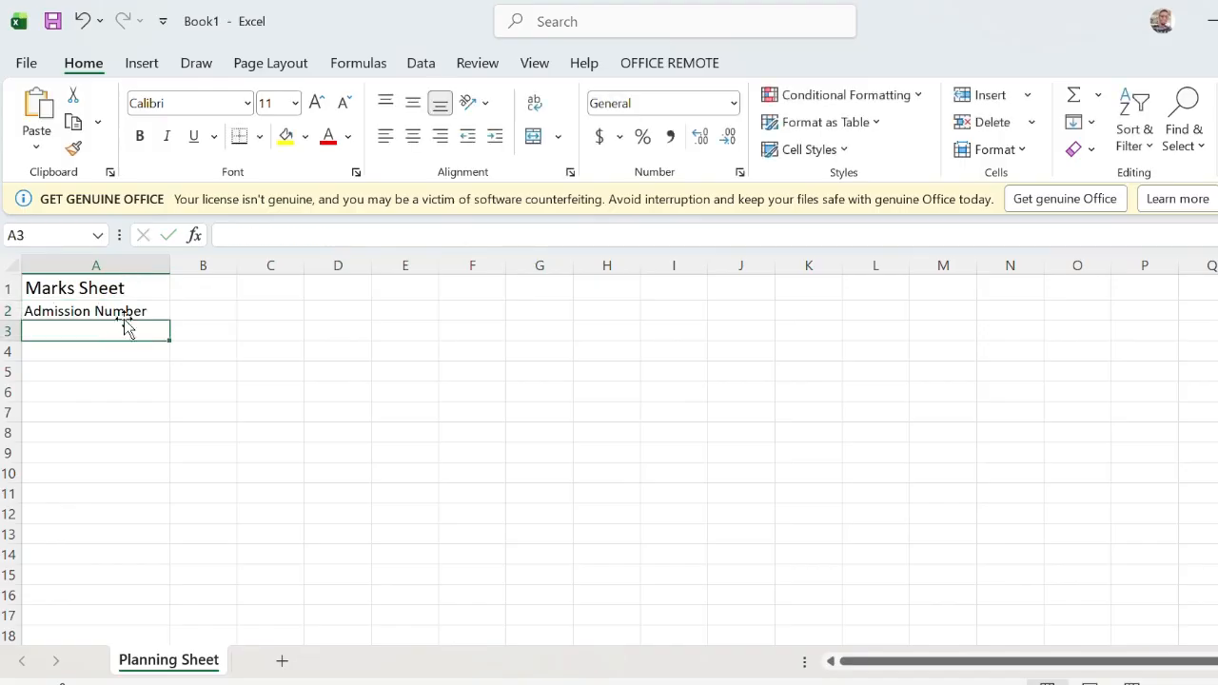
{"action": "type", "text": "Learner Nam"}
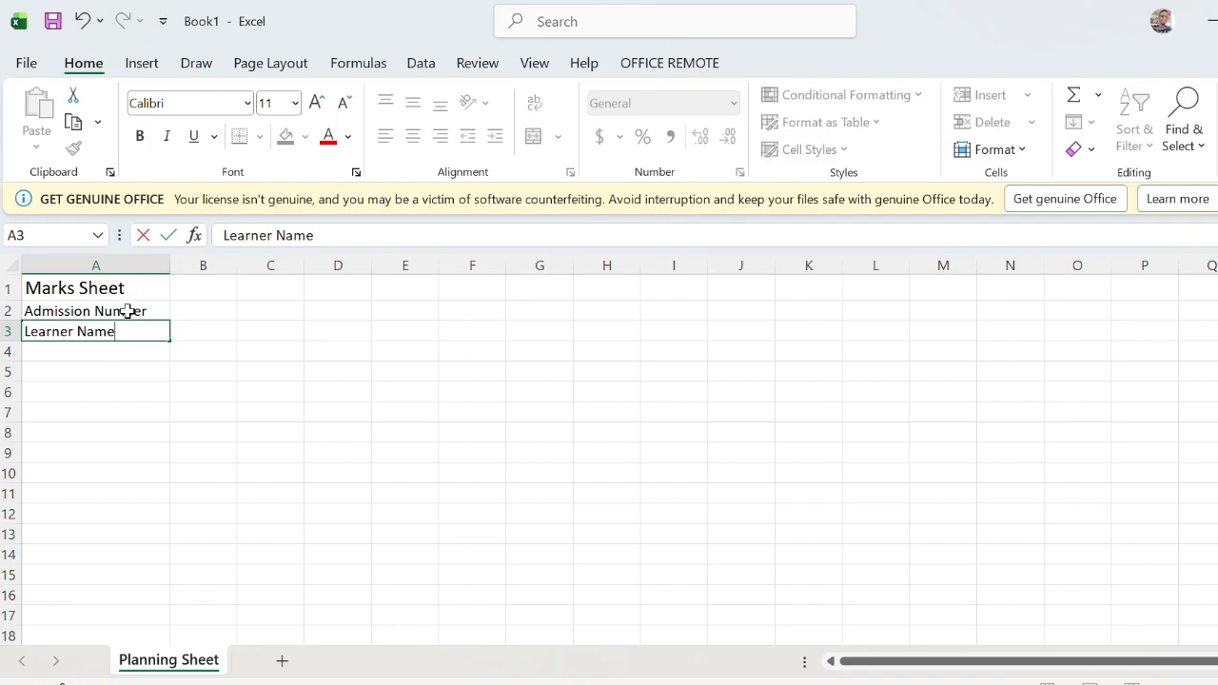
{"action": "type", "text": "e"}
{"action": "key", "text": "Return"}
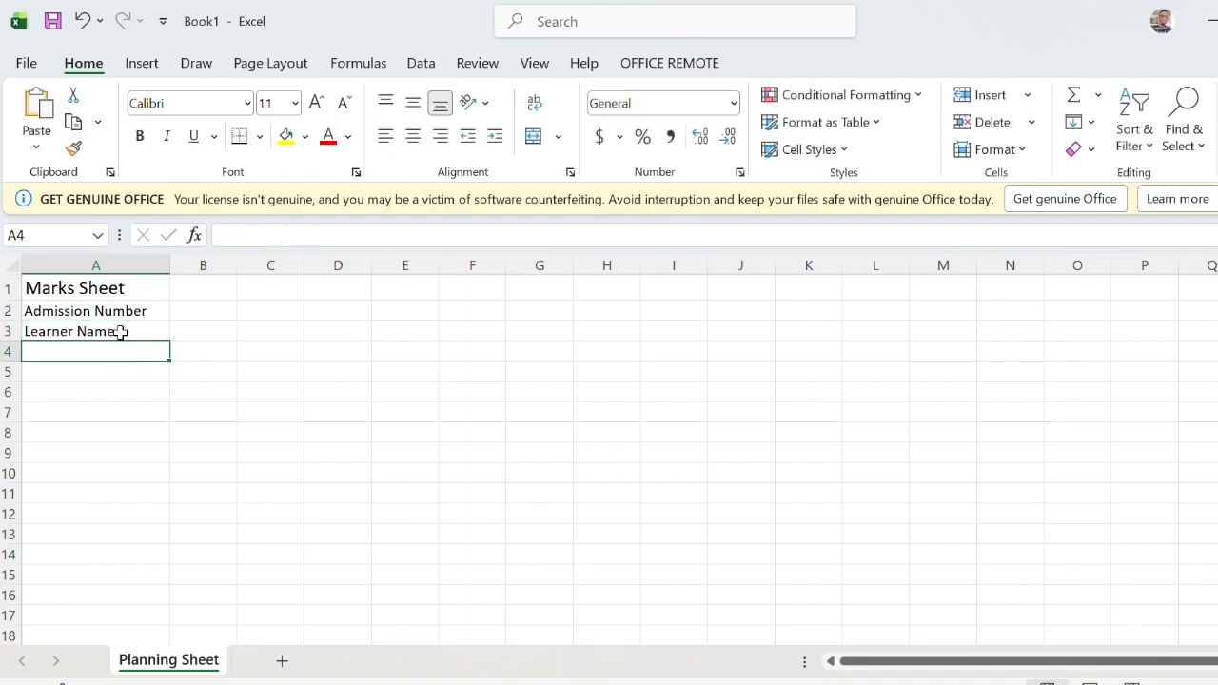
{"action": "type", "text": "Su"}
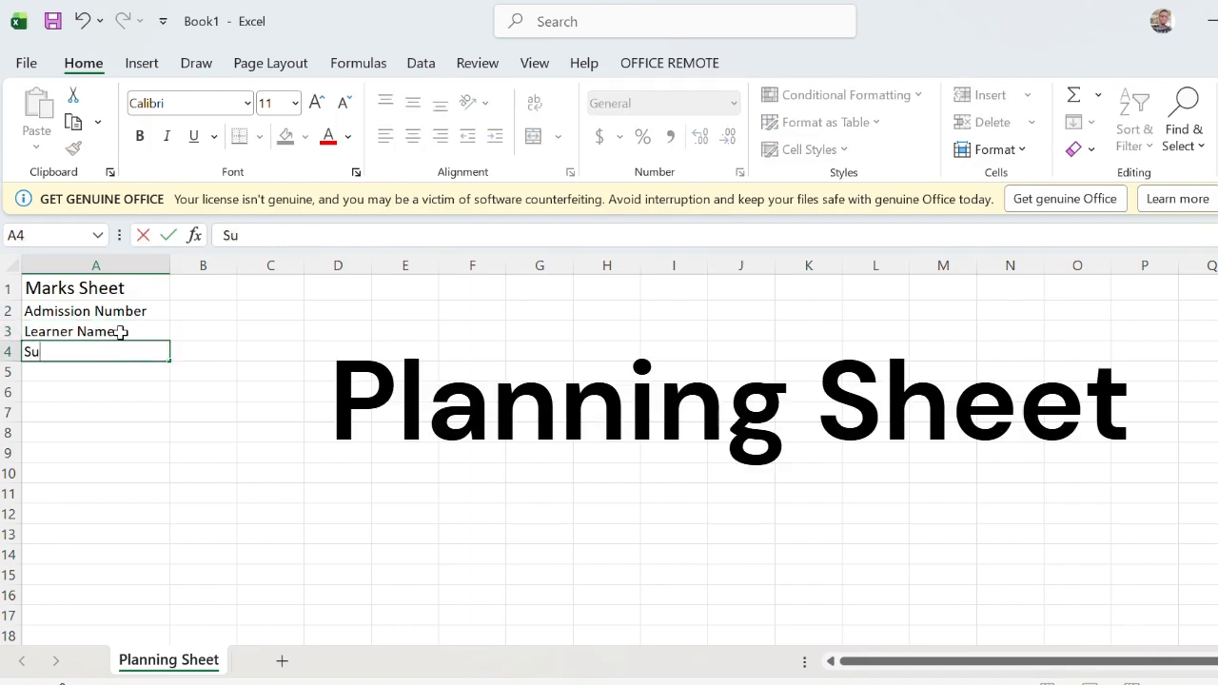
{"action": "type", "text": "bject Marks"}
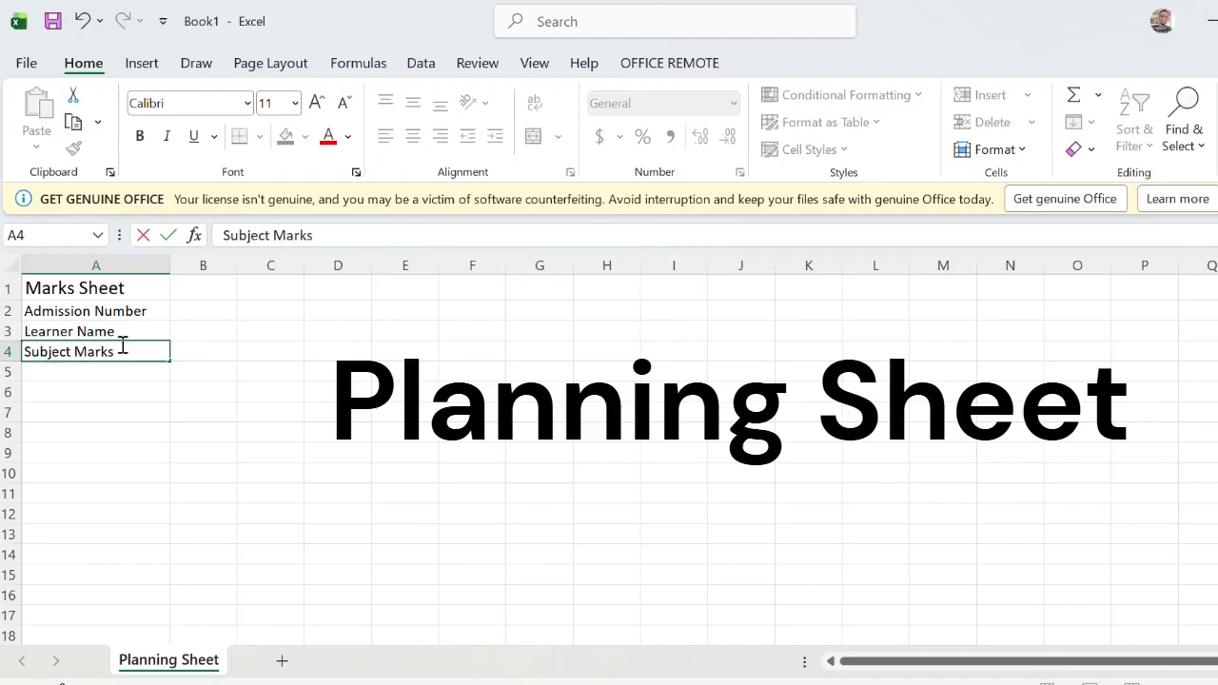
{"action": "key", "text": "Return"}
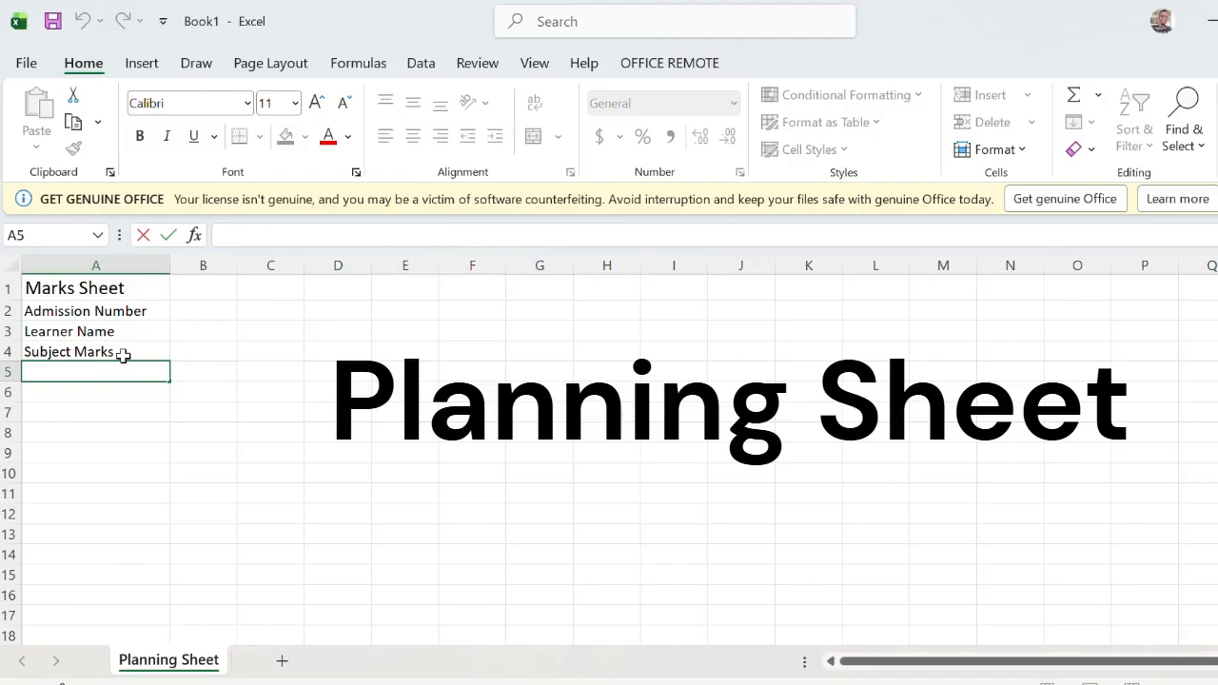
- Enter the labels Total, Average and Grade in cells A5 to A7
{"action": "type", "text": "Total"}
{"action": "left_click", "coordinate": [81, 389]}
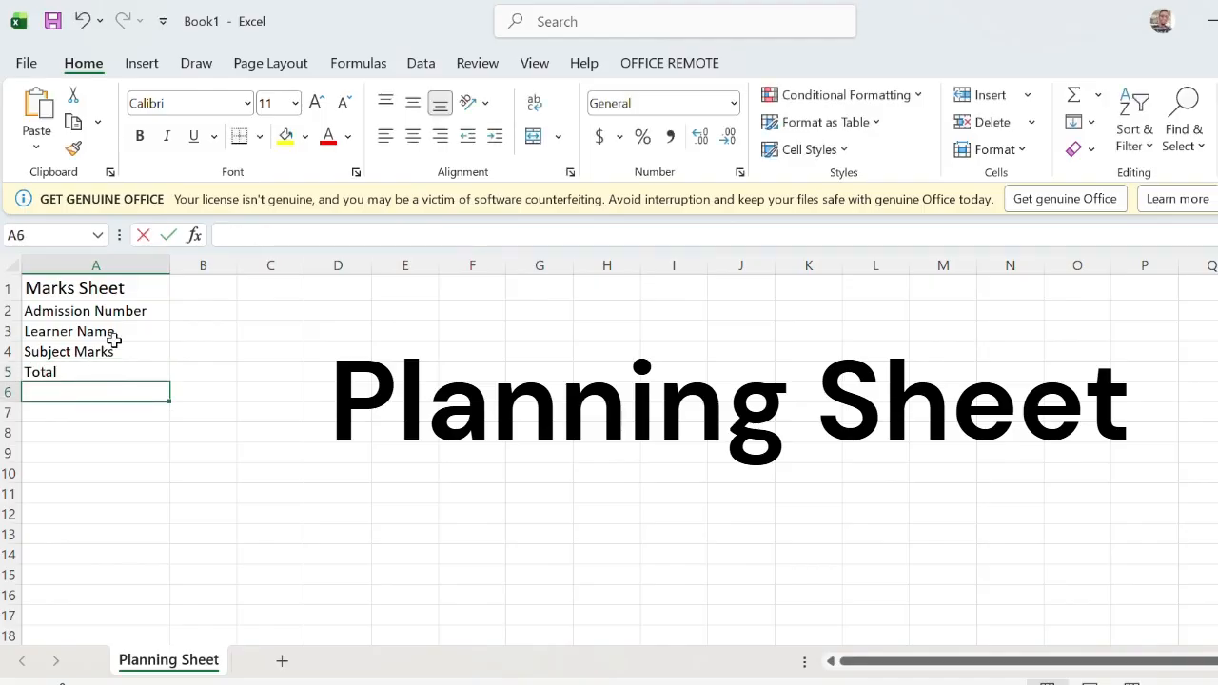
{"action": "type", "text": "Average"}
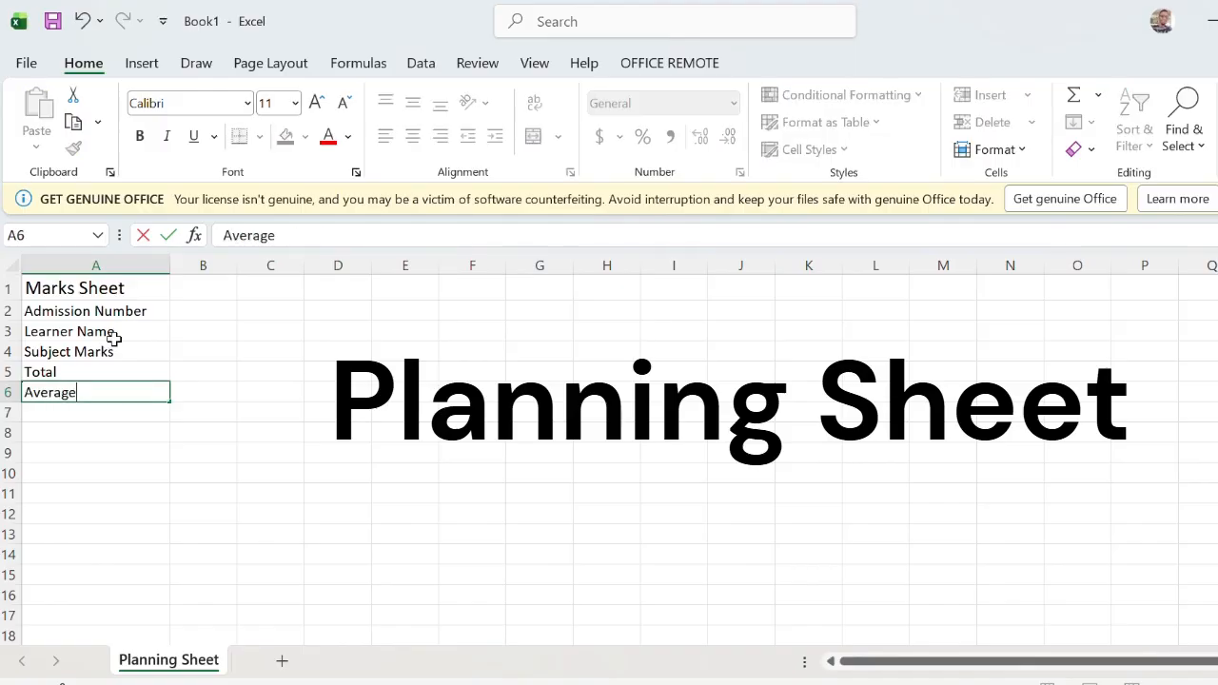
{"action": "left_click", "coordinate": [75, 416]}
{"action": "type", "text": "Grade"}
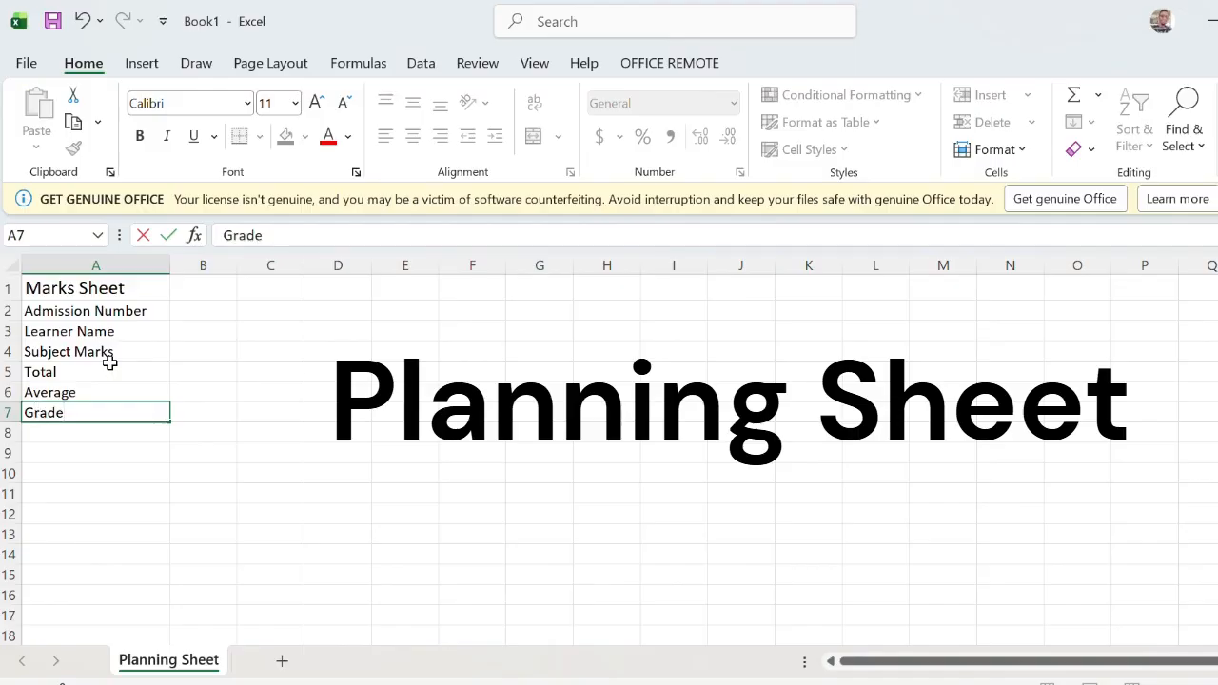
- Enter the heading Attendance Sheet in cell A9 and make it bold
{"action": "left_click", "coordinate": [103, 449]}
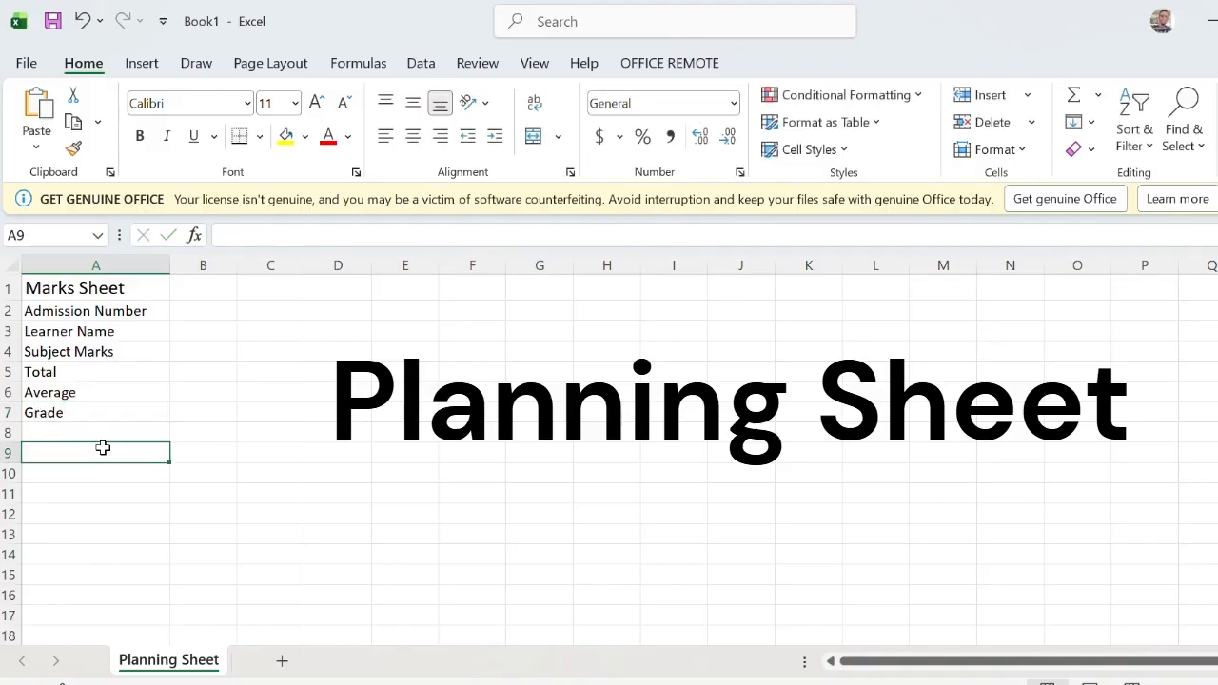
{"action": "type", "text": "A"}
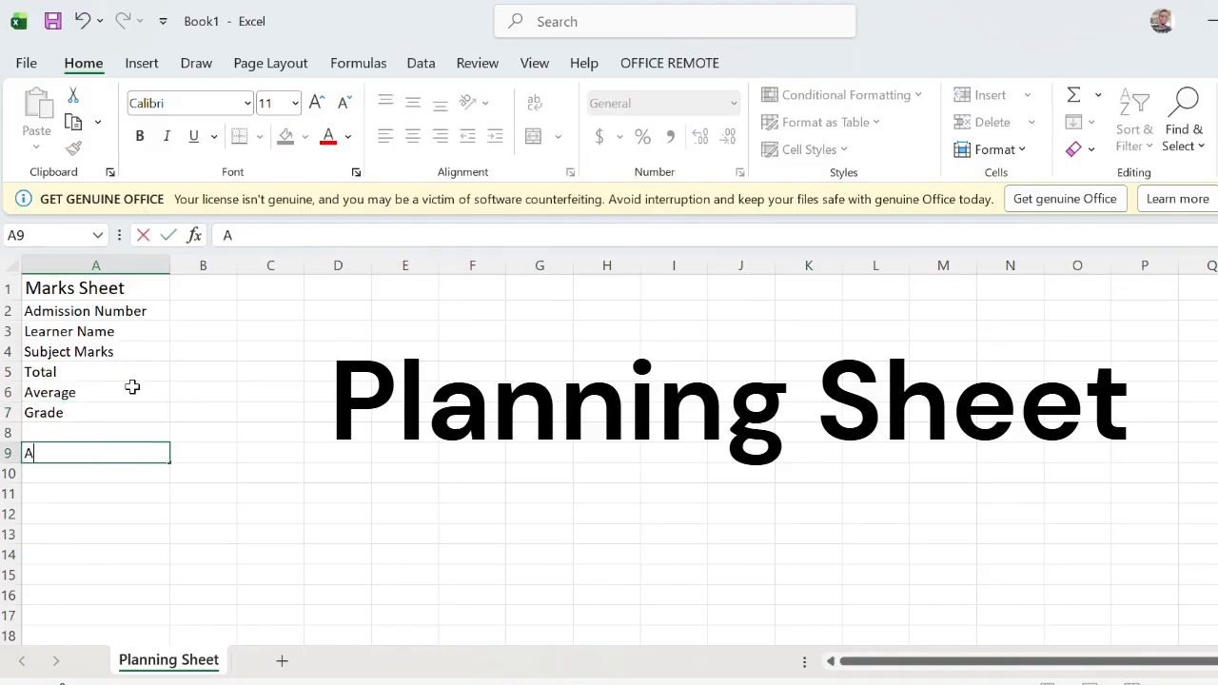
{"action": "type", "text": "ttendance Sheet"}
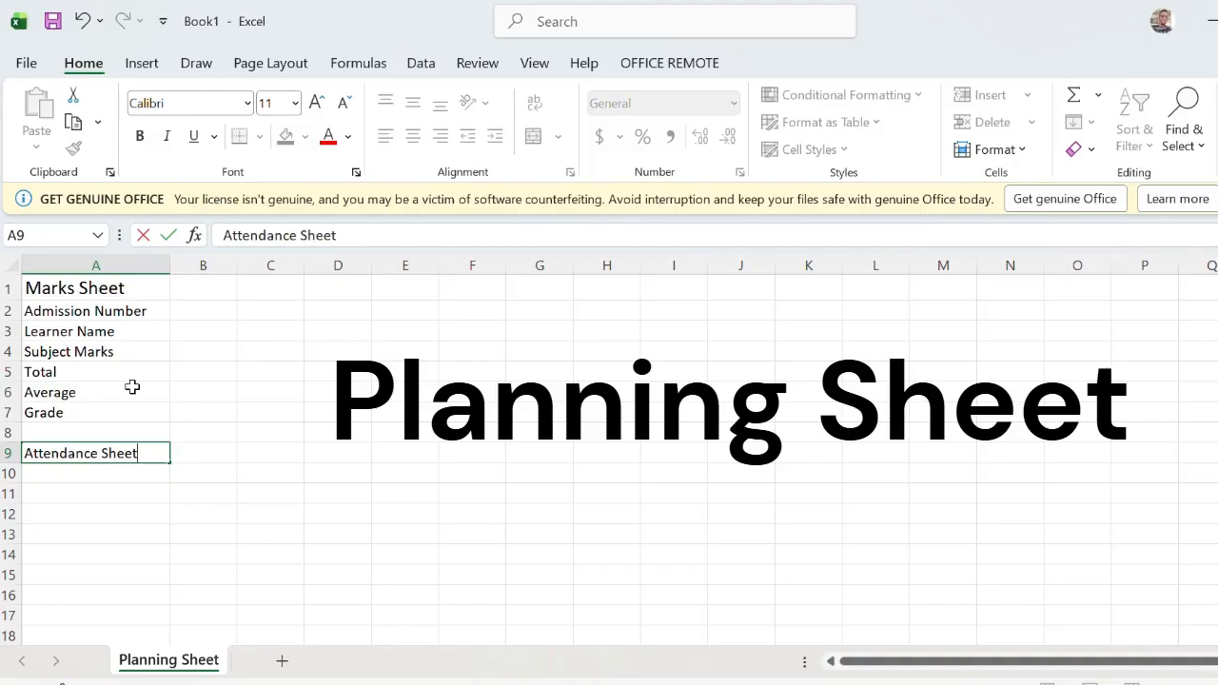
{"action": "left_click", "coordinate": [89, 472]}
{"action": "left_click", "coordinate": [90, 453]}
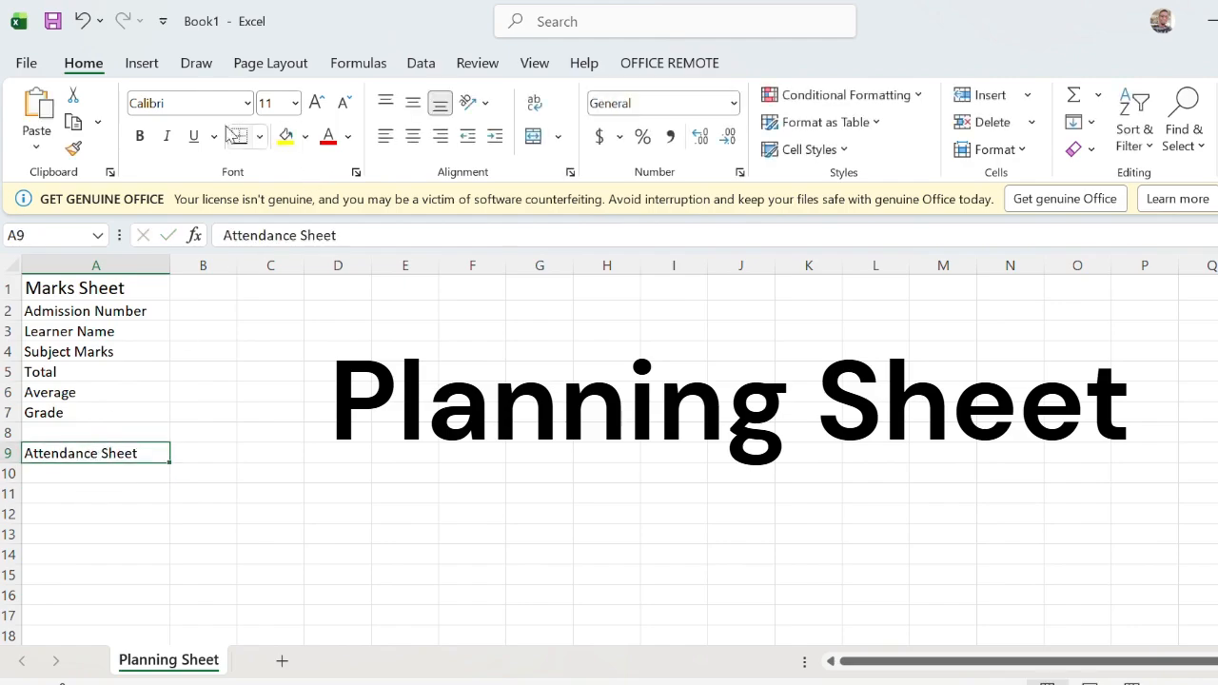
{"action": "left_click", "coordinate": [139, 136]}
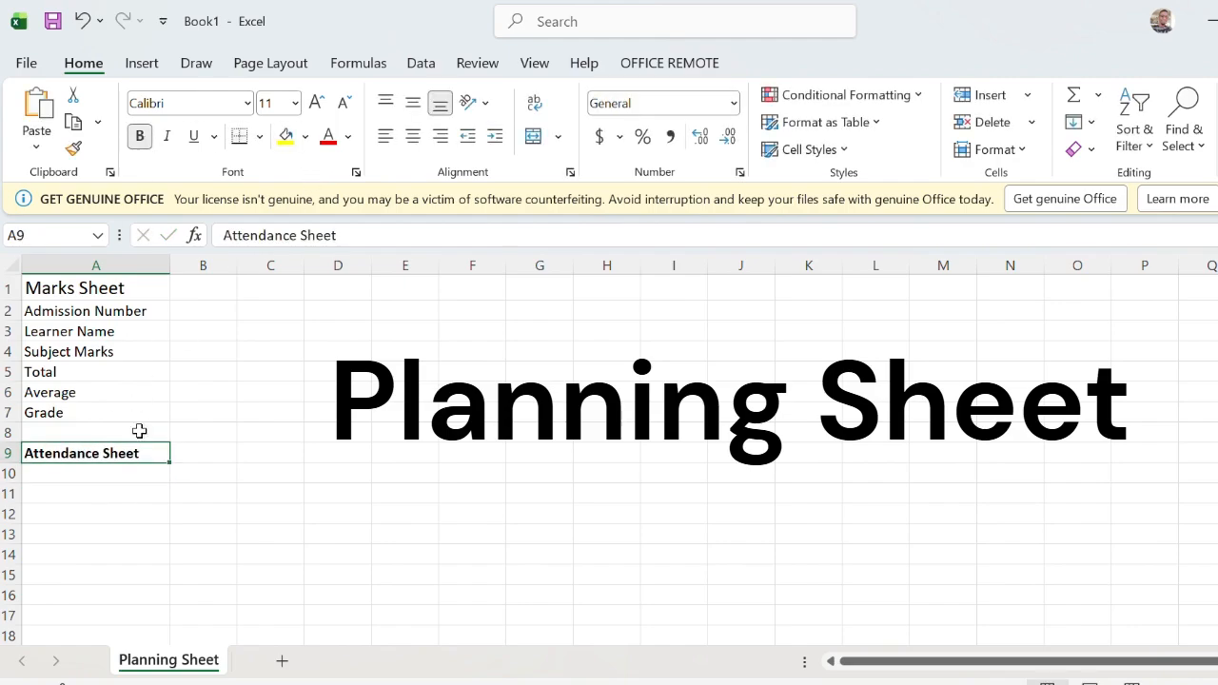
- Enter the labels Date, Learner Name and Present or Absent in cells A10 to A12 under the Attendance Sheet heading
{"action": "left_click", "coordinate": [94, 474]}
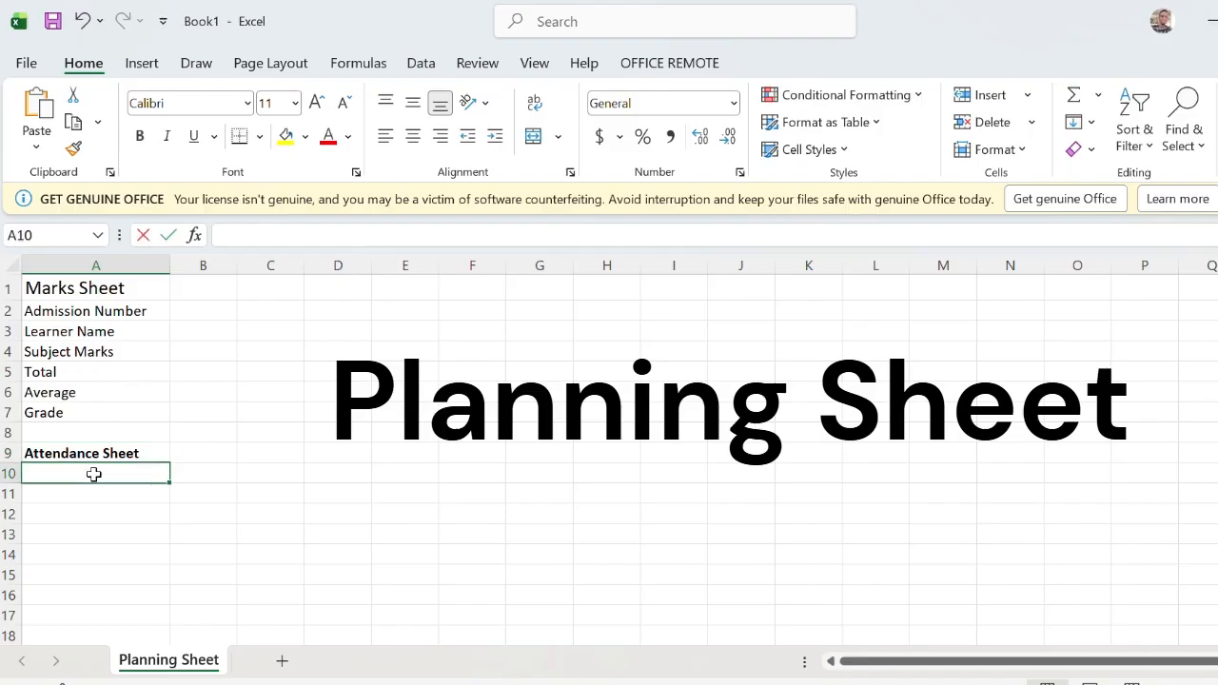
{"action": "type", "text": "Date"}
{"action": "left_click", "coordinate": [99, 494]}
{"action": "type", "text": "L"}
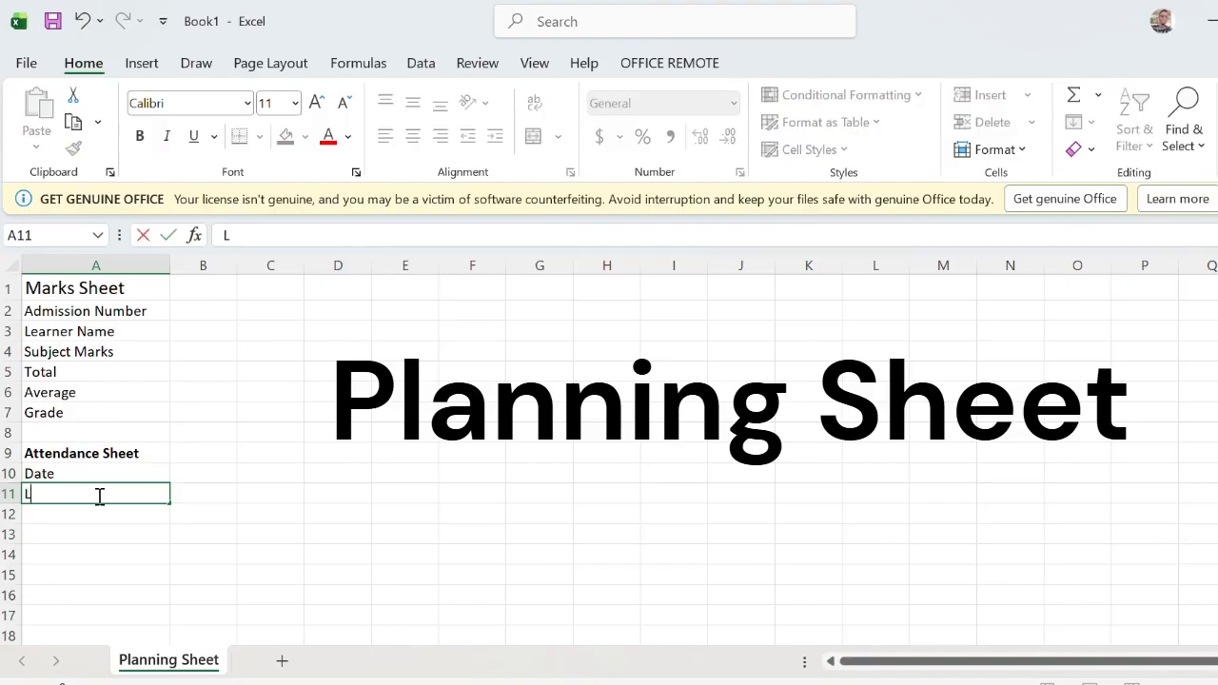
{"action": "type", "text": "earner Nam"}
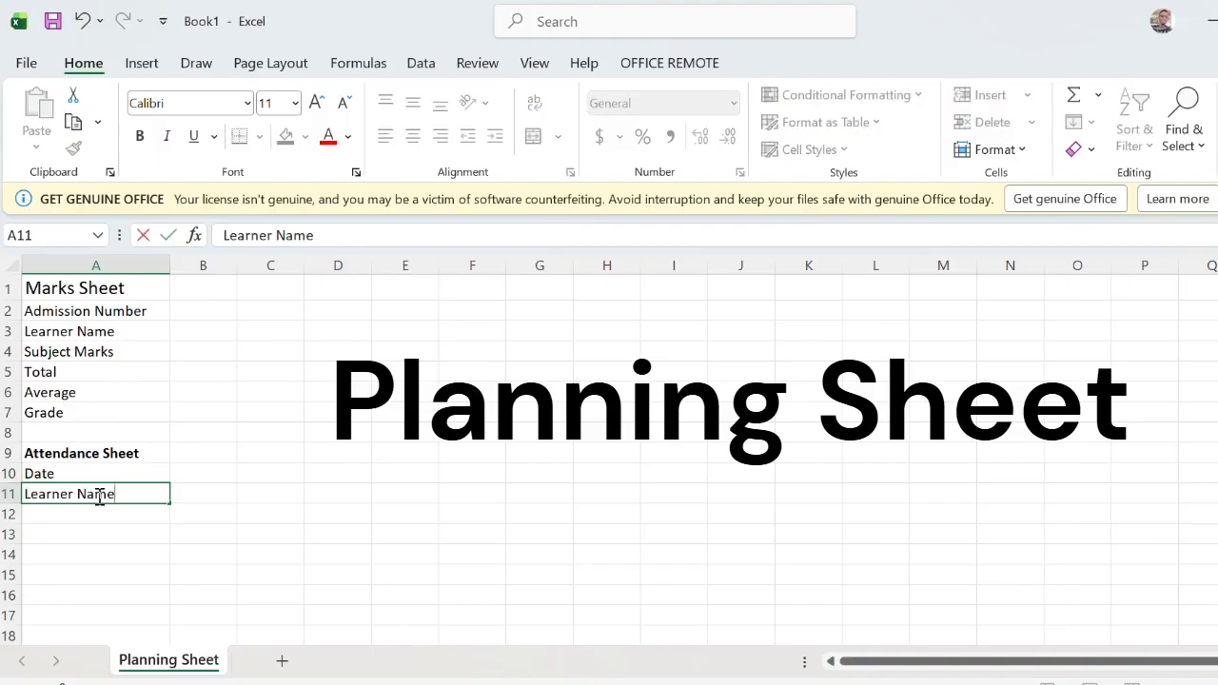
{"action": "type", "text": "e"}
{"action": "left_click", "coordinate": [124, 512]}
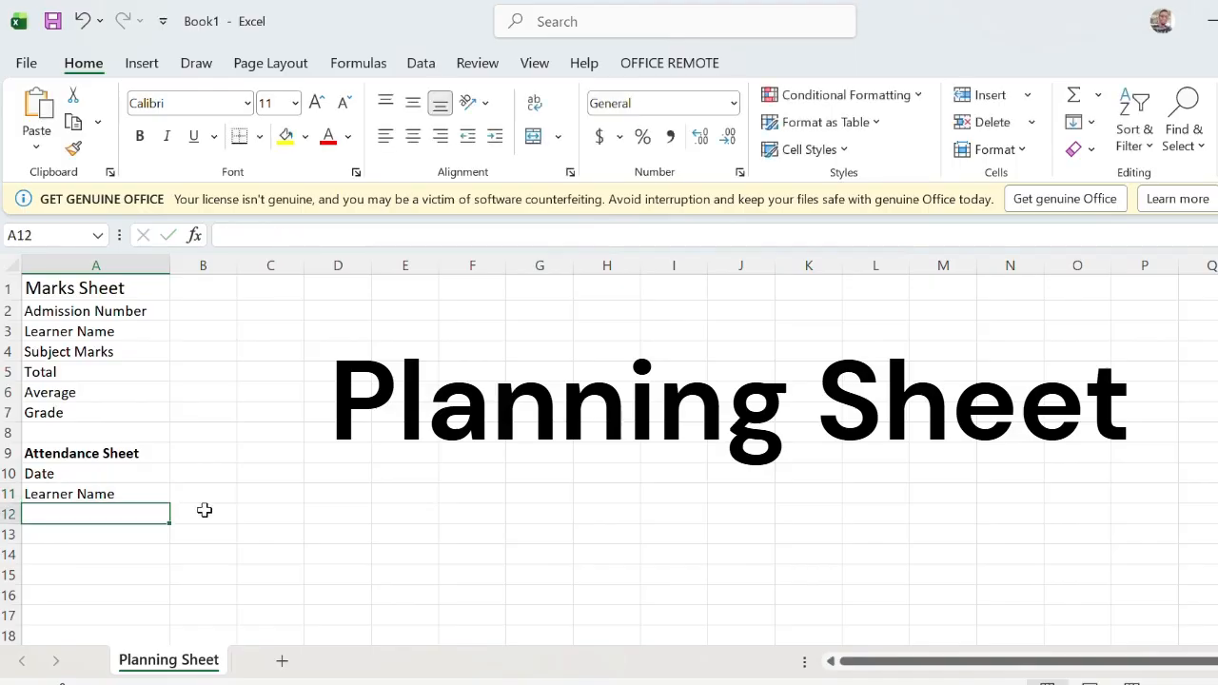
{"action": "type", "text": "Present"}
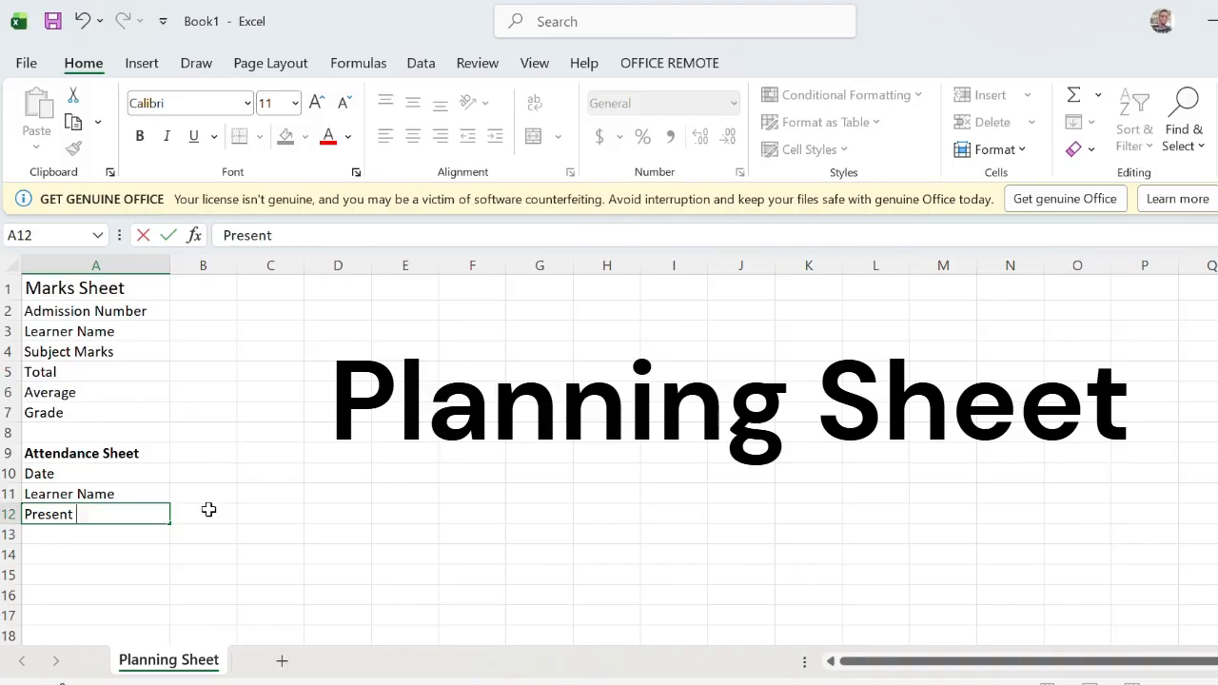
{"action": "type", "text": " or Abb"}
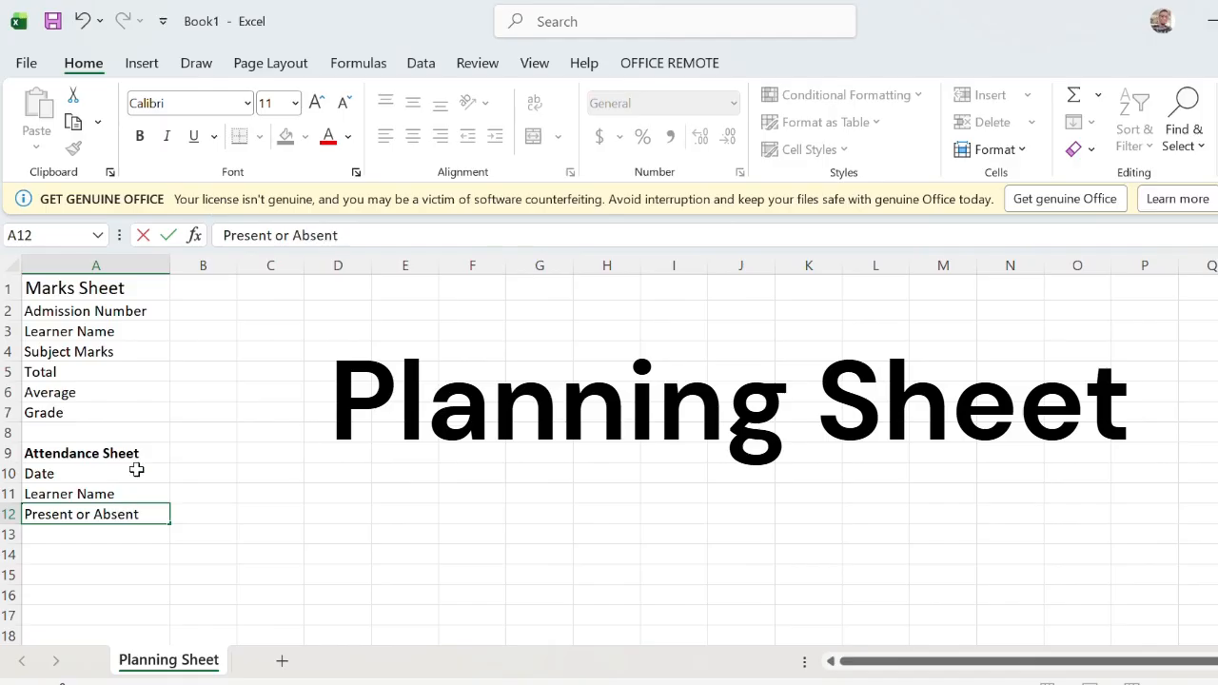
{"action": "left_click", "coordinate": [323, 453]}
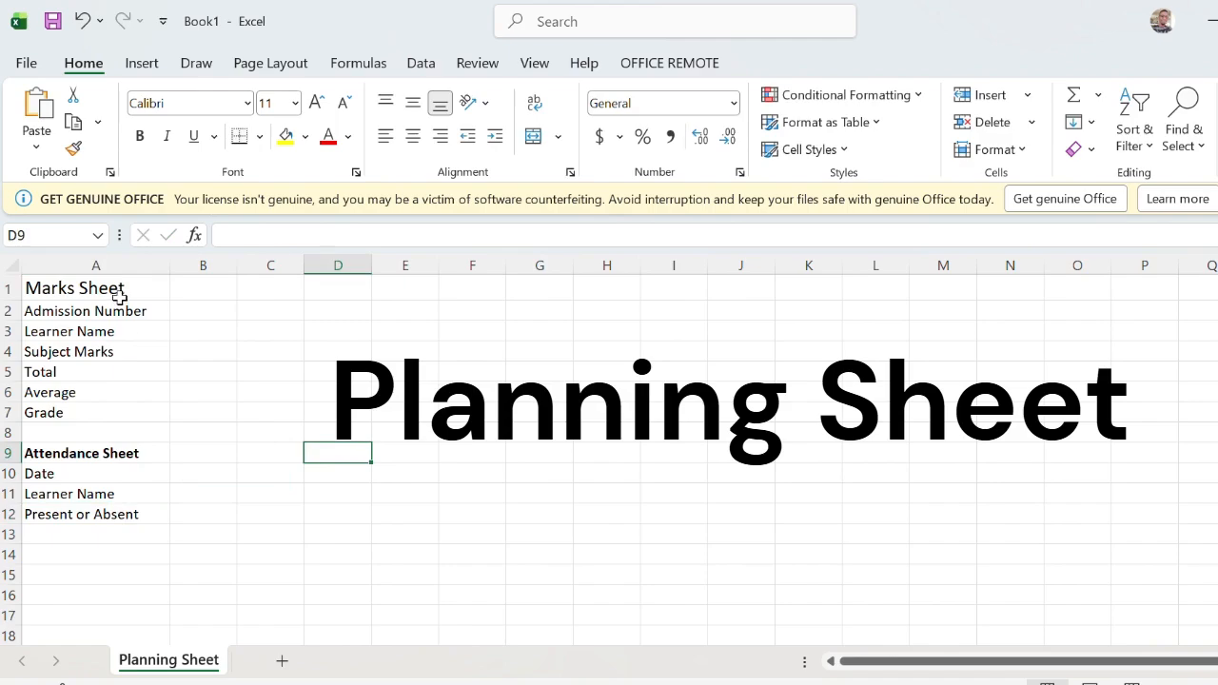
- Set the font size of all the planning text in A1:A12 to 14
{"action": "left_click_drag", "start_coordinate": [119, 291], "coordinate": [168, 514]}
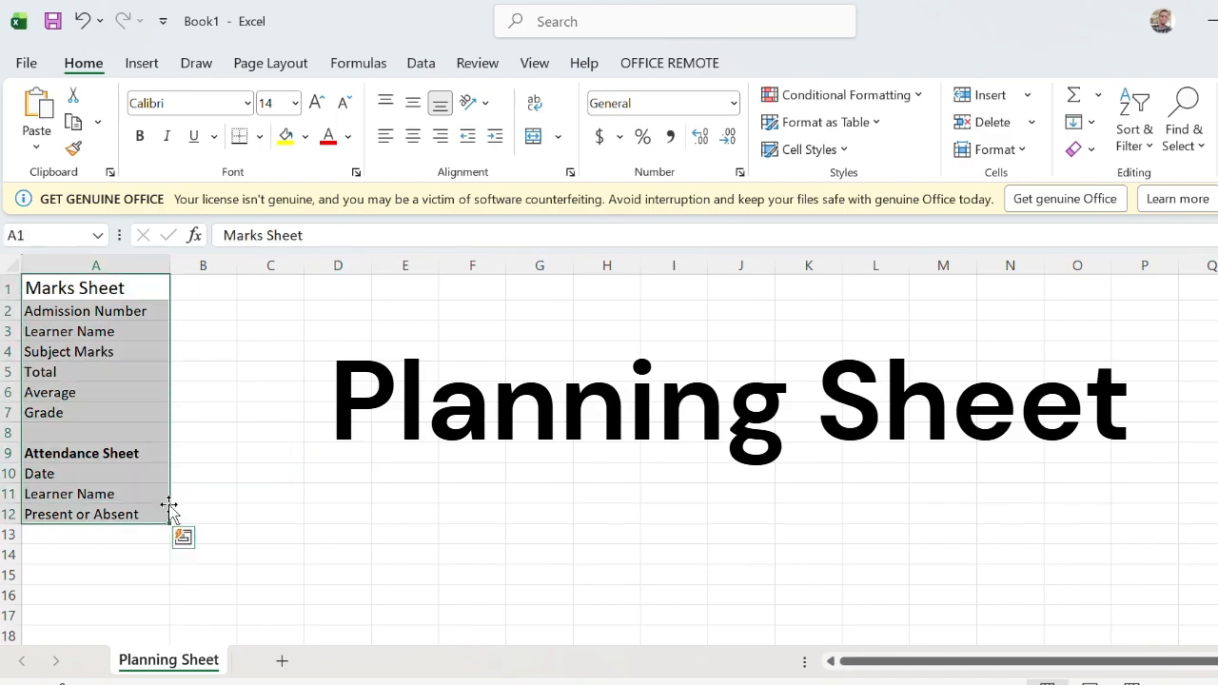
{"action": "right_click", "coordinate": [296, 110]}
{"action": "left_click", "coordinate": [295, 105]}
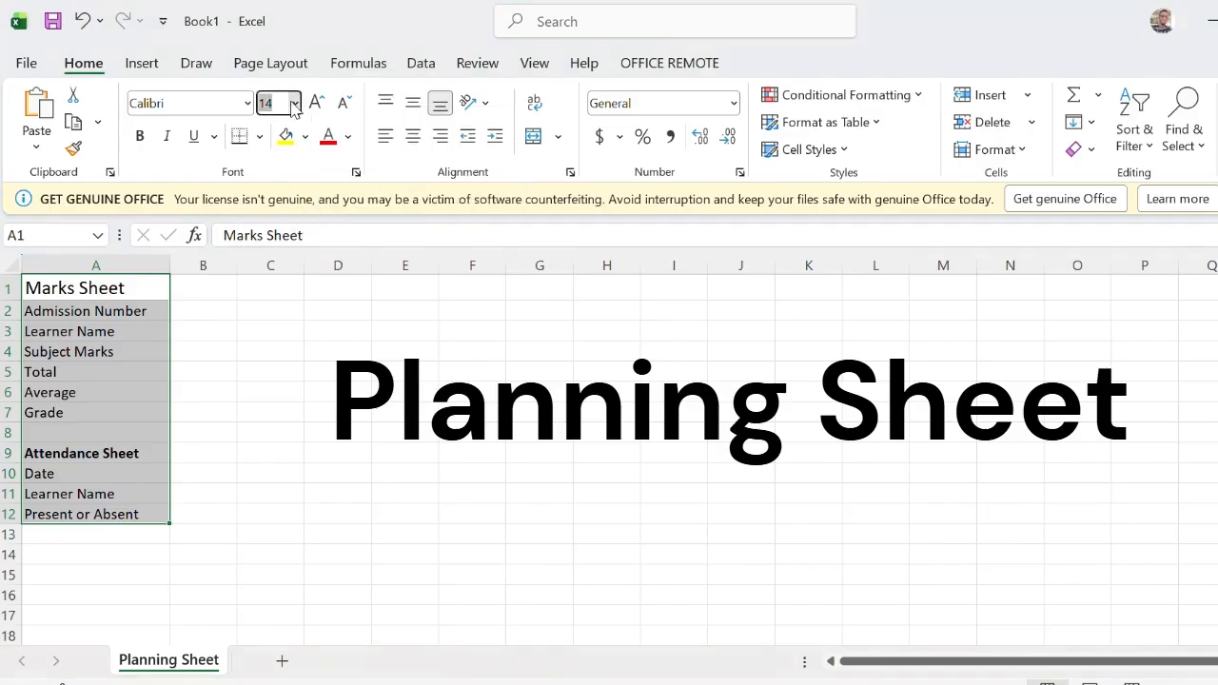
{"action": "left_click", "coordinate": [295, 105]}
{"action": "left_click", "coordinate": [279, 259]}
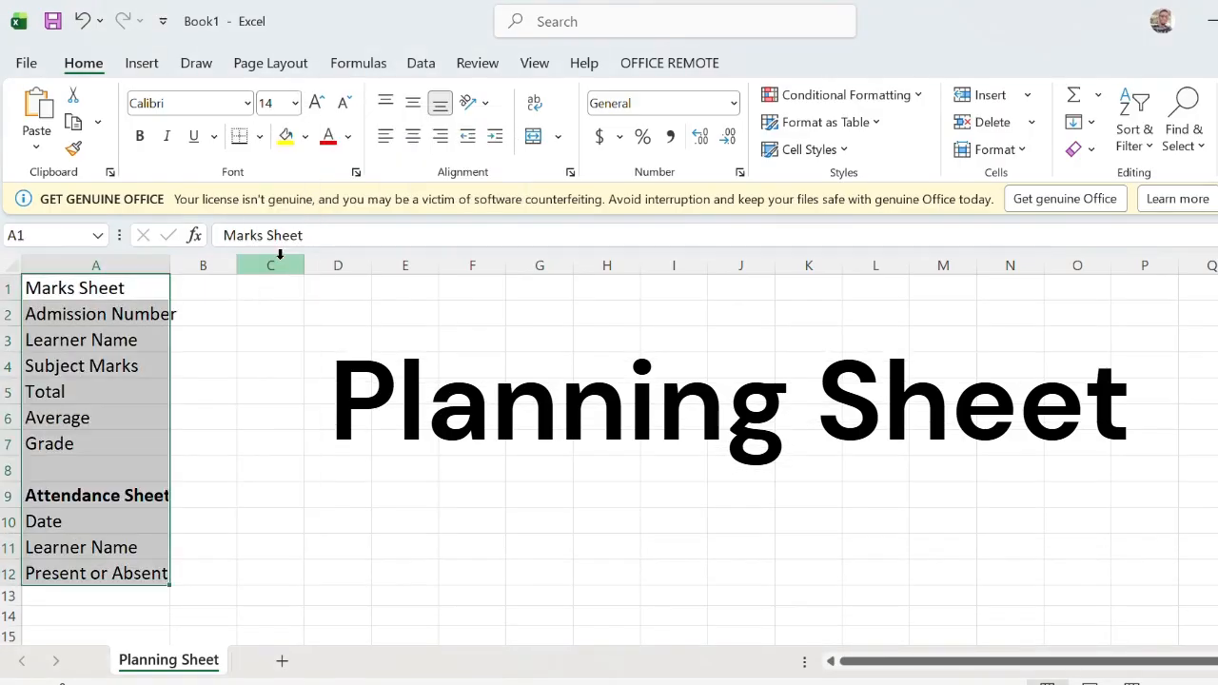
{"action": "left_click", "coordinate": [258, 326]}
- Make the Marks Sheet heading in A1 bold
{"action": "left_click", "coordinate": [123, 288]}
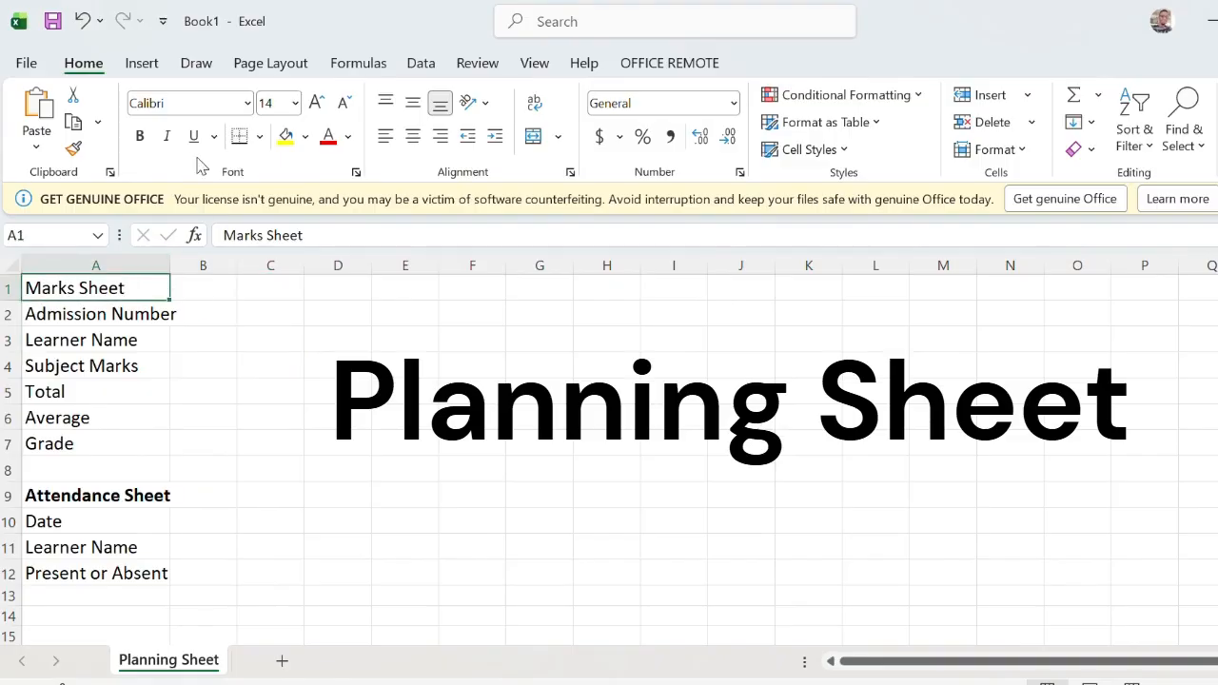
{"action": "left_click", "coordinate": [140, 136]}
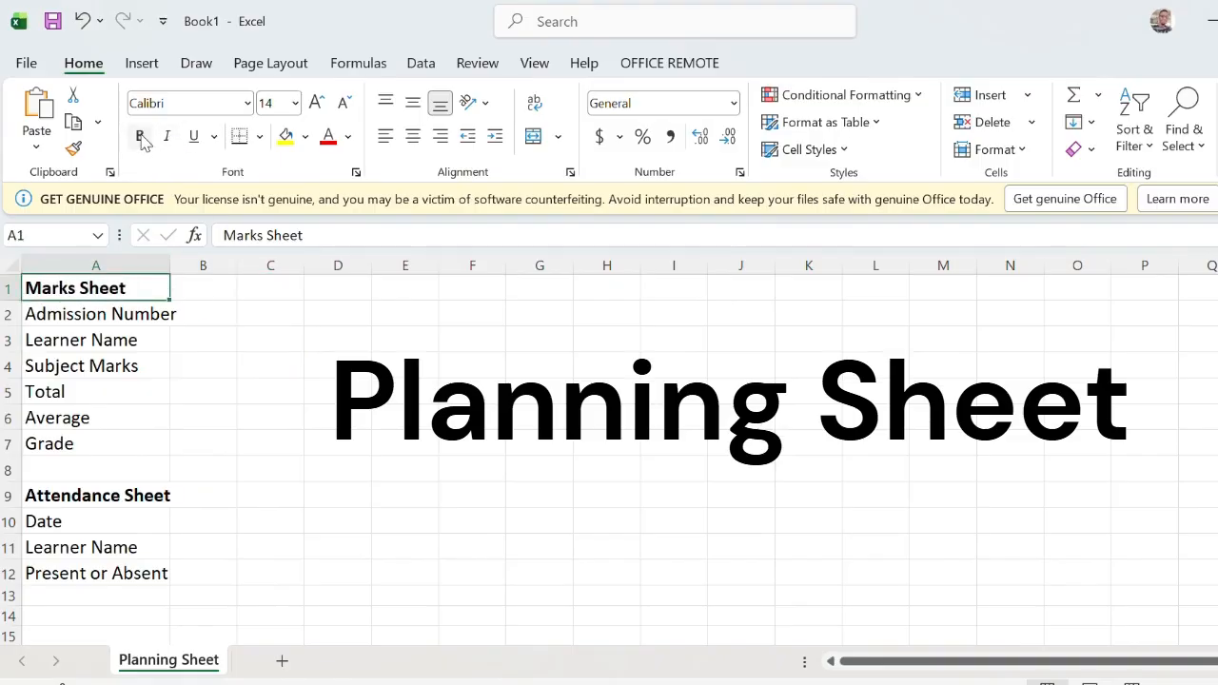
{"action": "left_click", "coordinate": [411, 315]}
{"action": "left_click", "coordinate": [130, 288]}
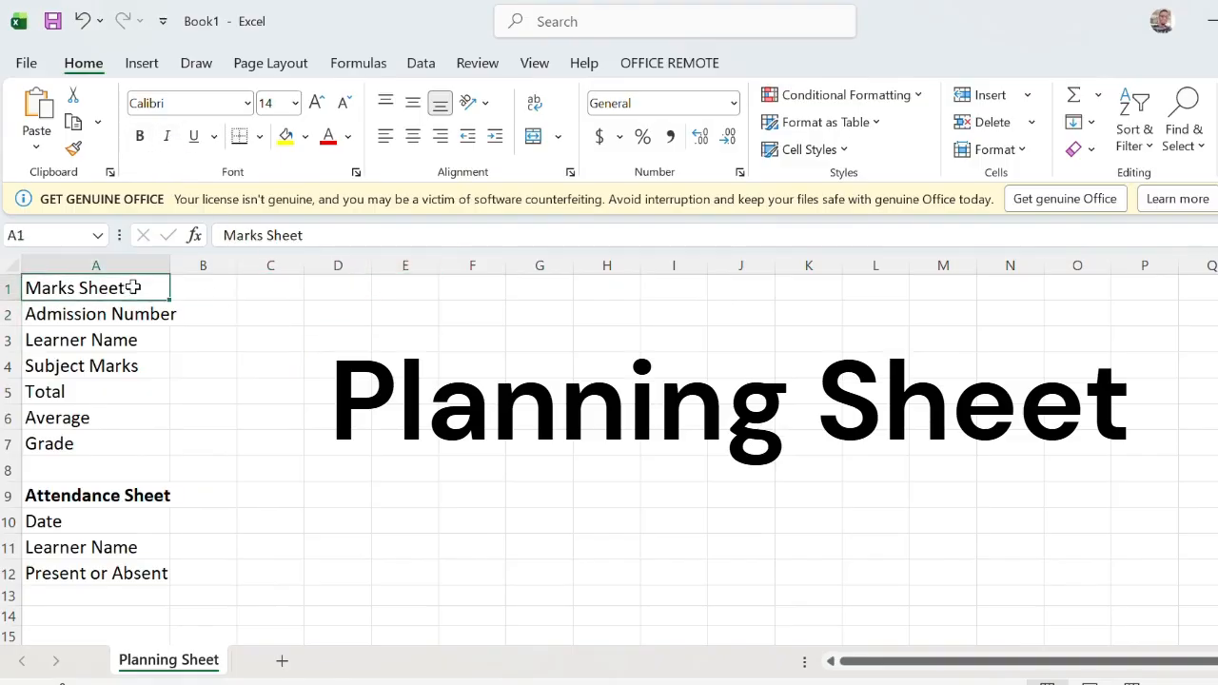
{"action": "left_click", "coordinate": [142, 137]}
{"action": "left_click", "coordinate": [332, 313]}
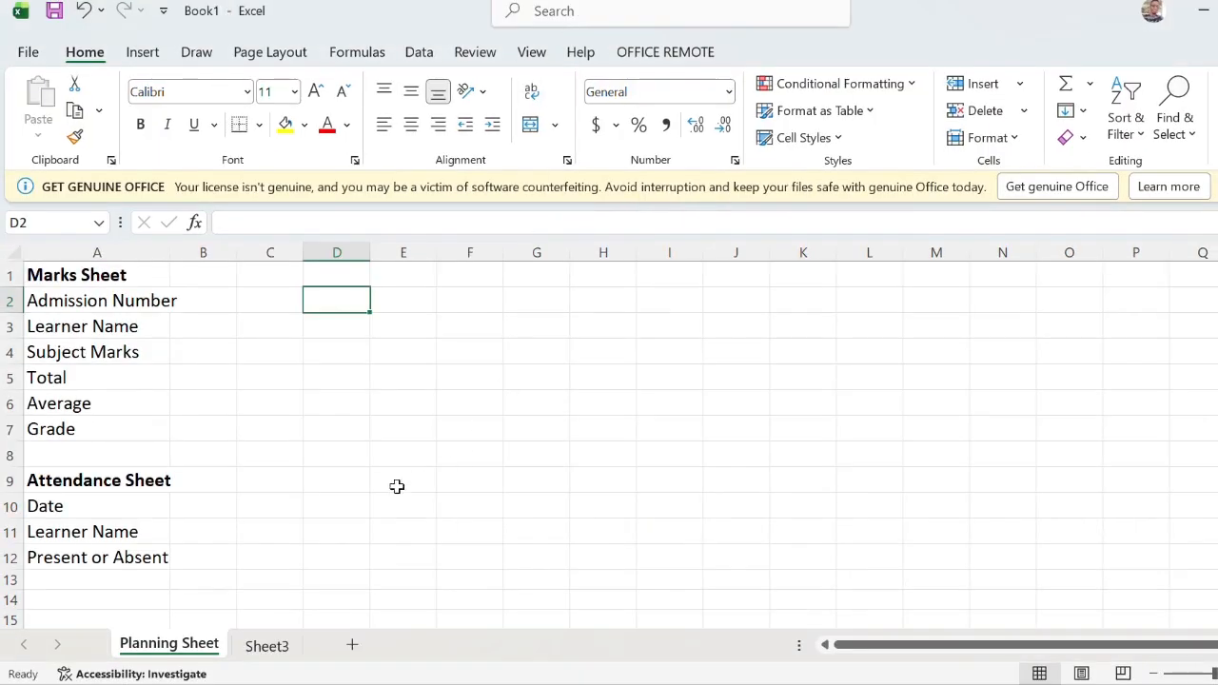
- Rename the worksheet Sheet3 as Marks Sheet
{"action": "left_click", "coordinate": [267, 648]}
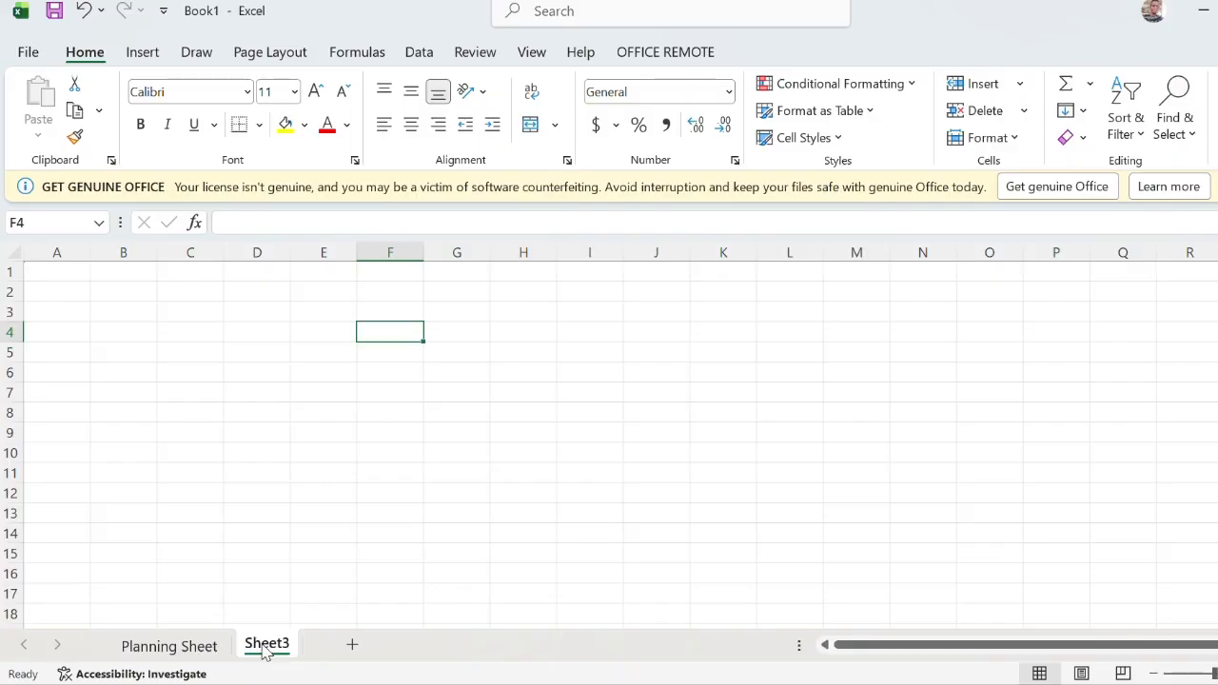
{"action": "double_click", "coordinate": [266, 648]}
{"action": "type", "text": "M"}
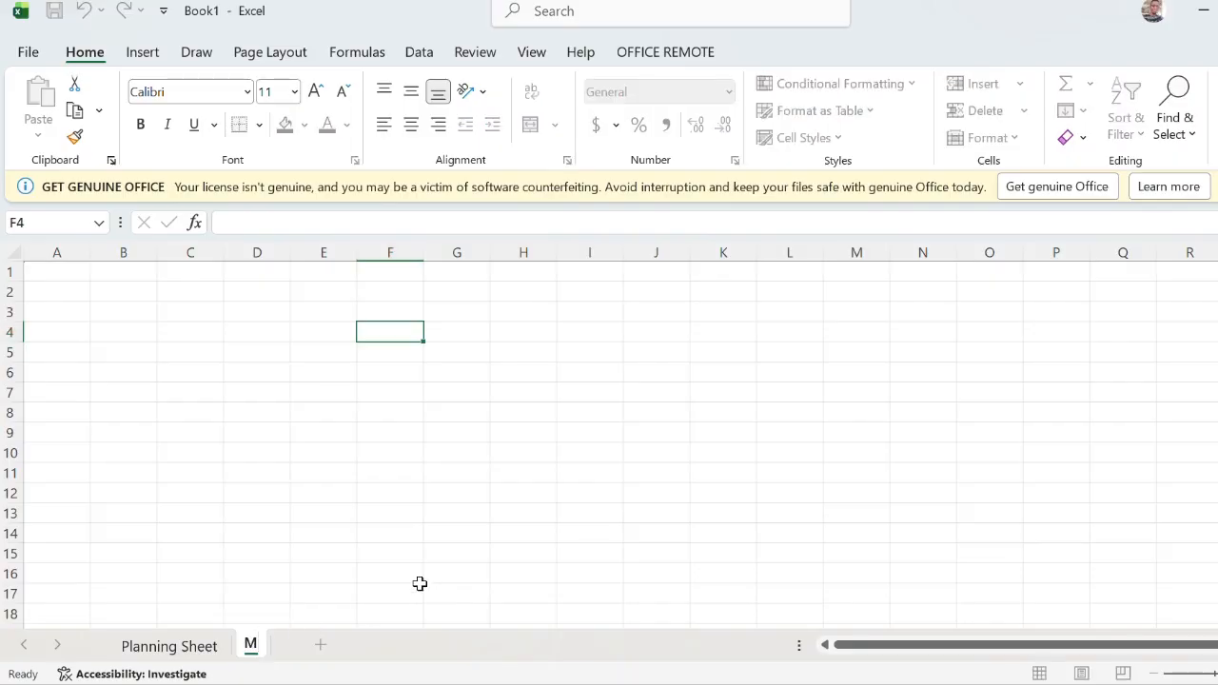
{"action": "type", "text": "arks"}
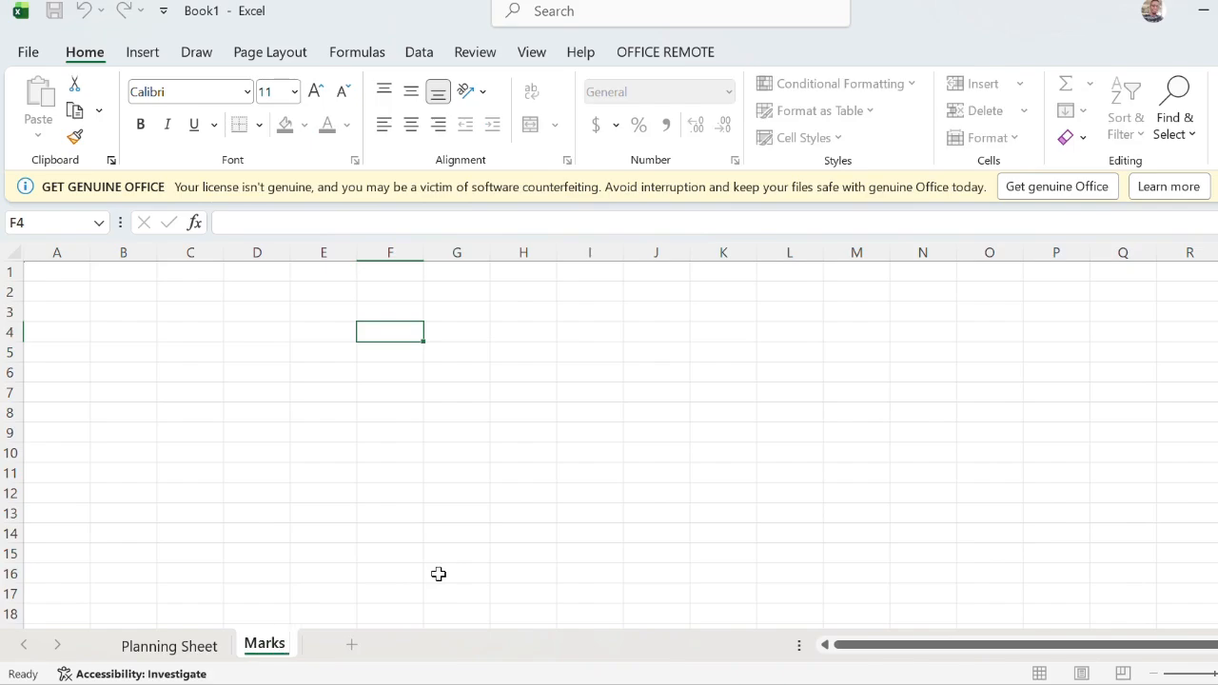
{"action": "type", "text": " Sheet"}
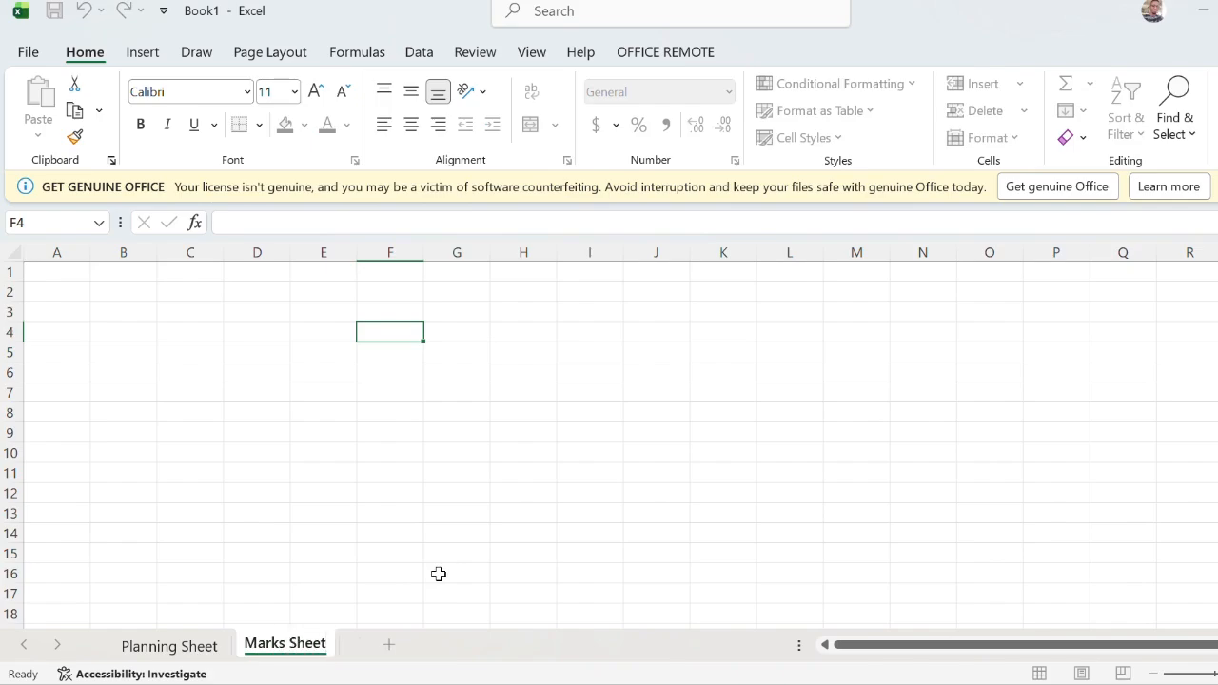
{"action": "left_click", "coordinate": [449, 536]}
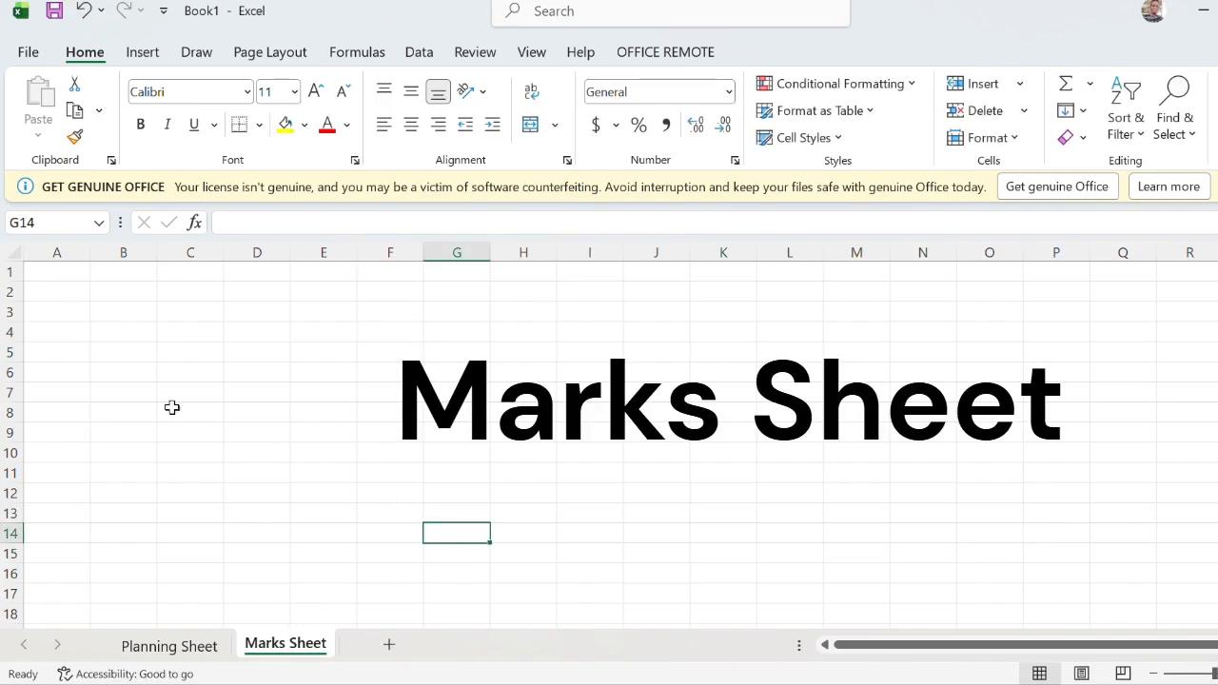
- Enter the column headings ADM NO. and LEARNERS NAME in cells A1 and B1 of the Marks Sheet
{"action": "left_click", "coordinate": [66, 271]}
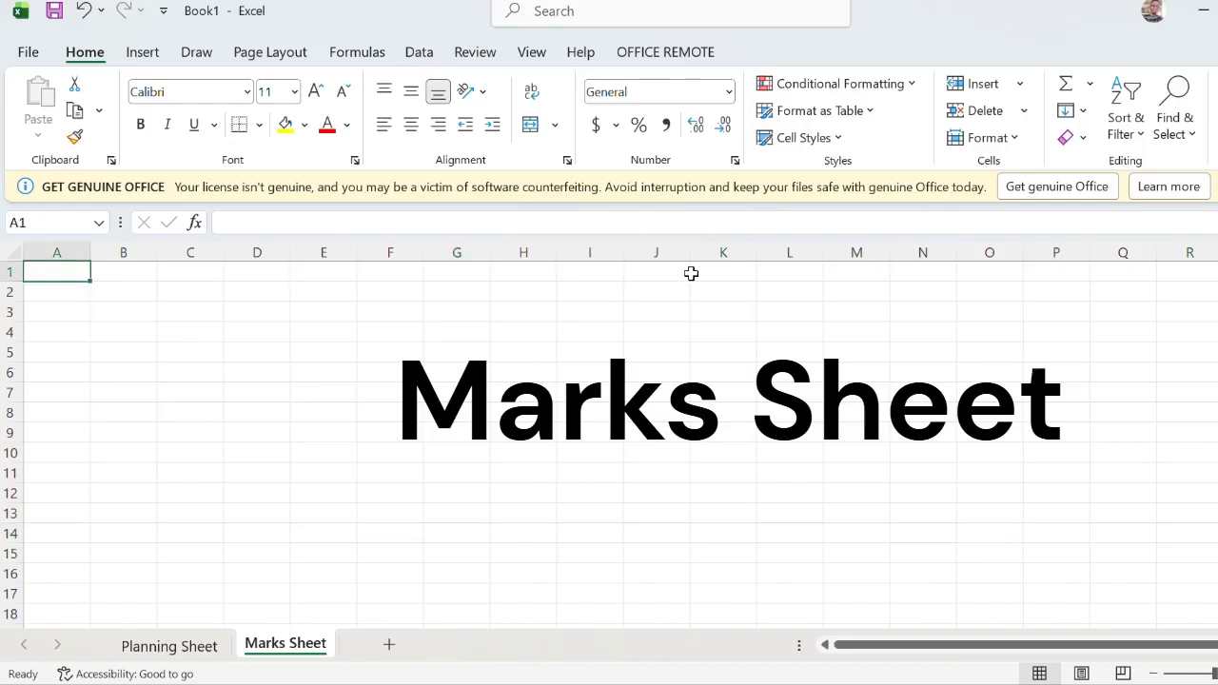
{"action": "type", "text": "AD"}
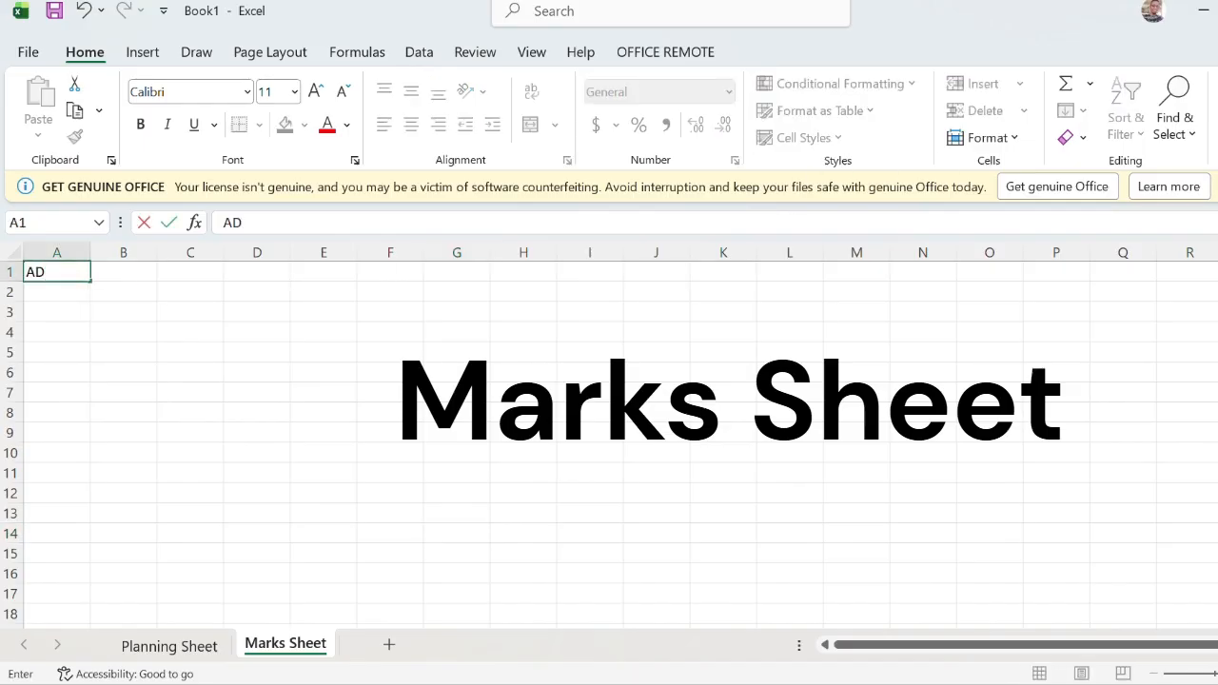
{"action": "type", "text": "M NO."}
{"action": "key", "text": "Tab"}
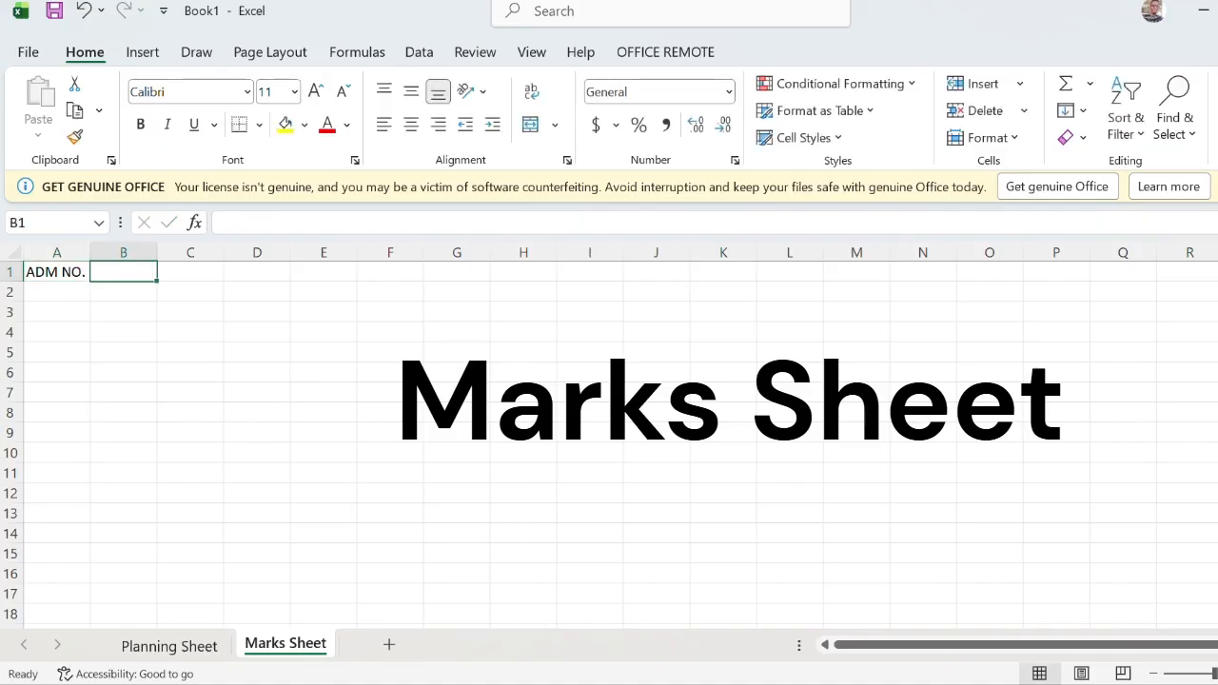
{"action": "type", "text": "LEARNERS NAME"}
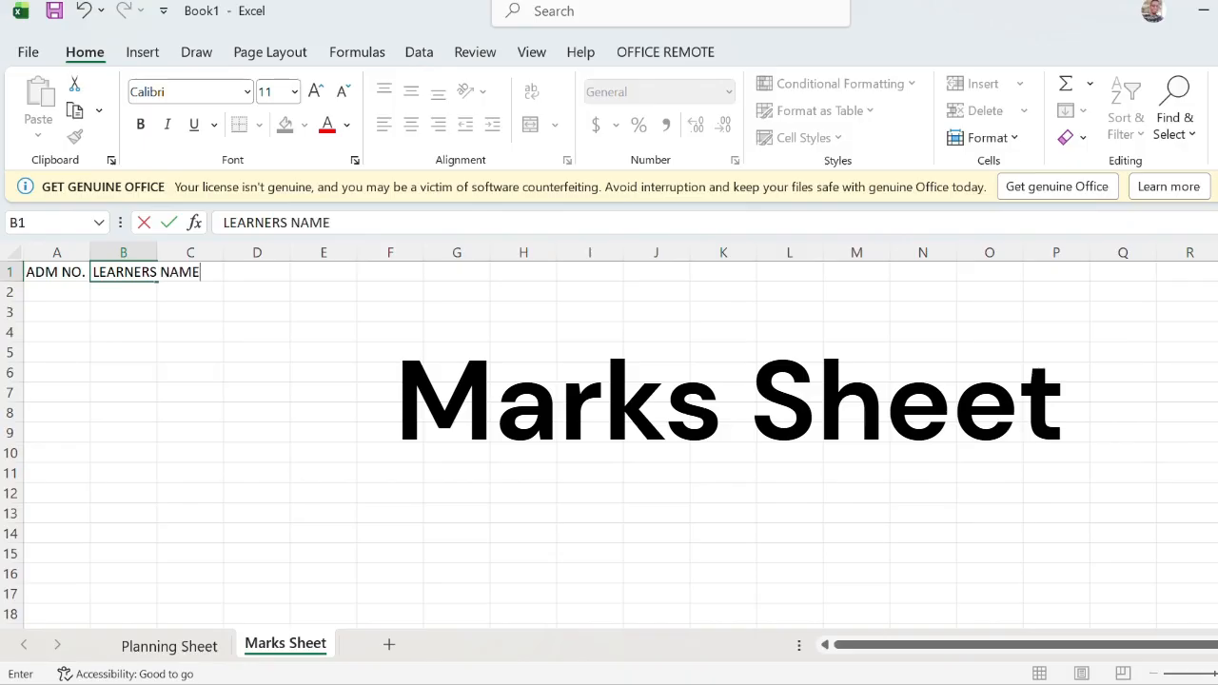
{"action": "key", "text": "Tab"}
- Enter the subject headings MATH, ENGLISH and SCIENCE in cells C1 to E1
{"action": "type", "text": "MA"}
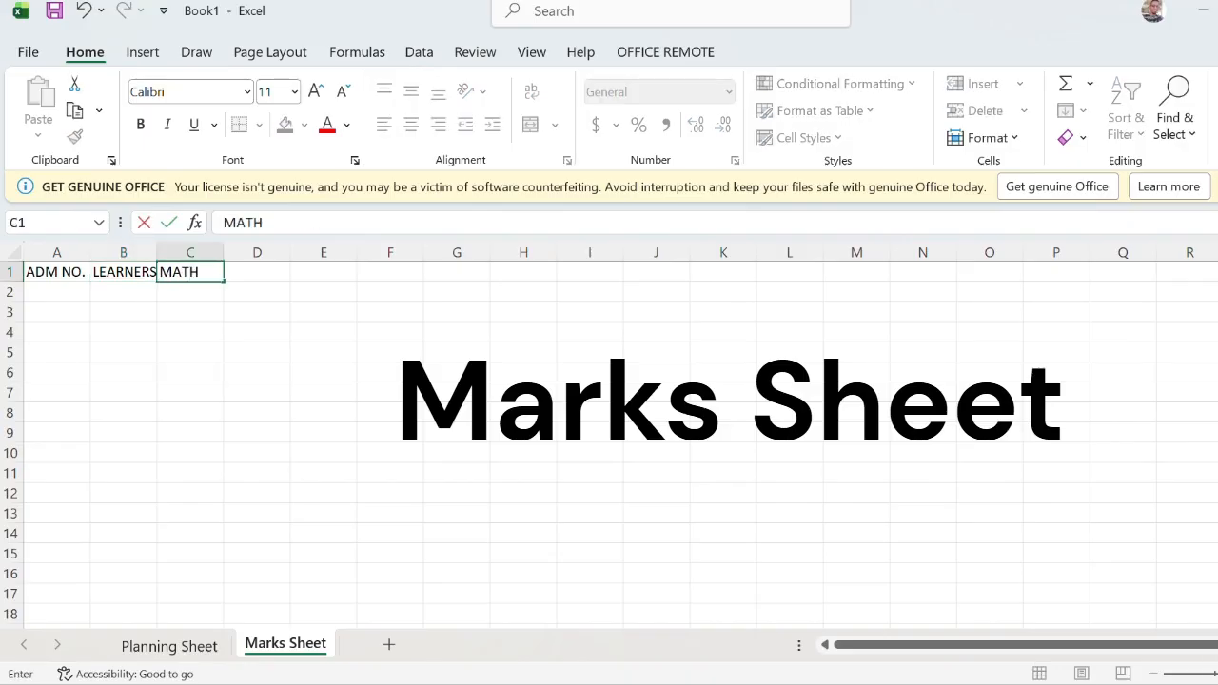
{"action": "key", "text": "Tab"}
{"action": "type", "text": "E"}
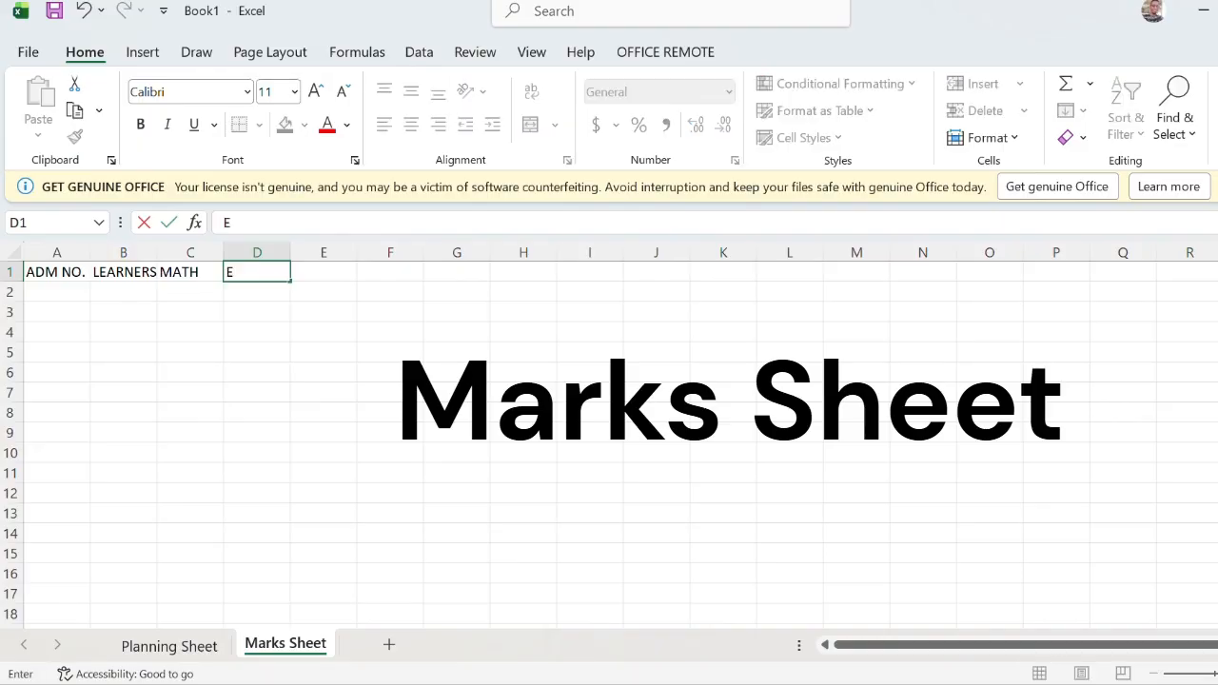
{"action": "type", "text": "NGLISH"}
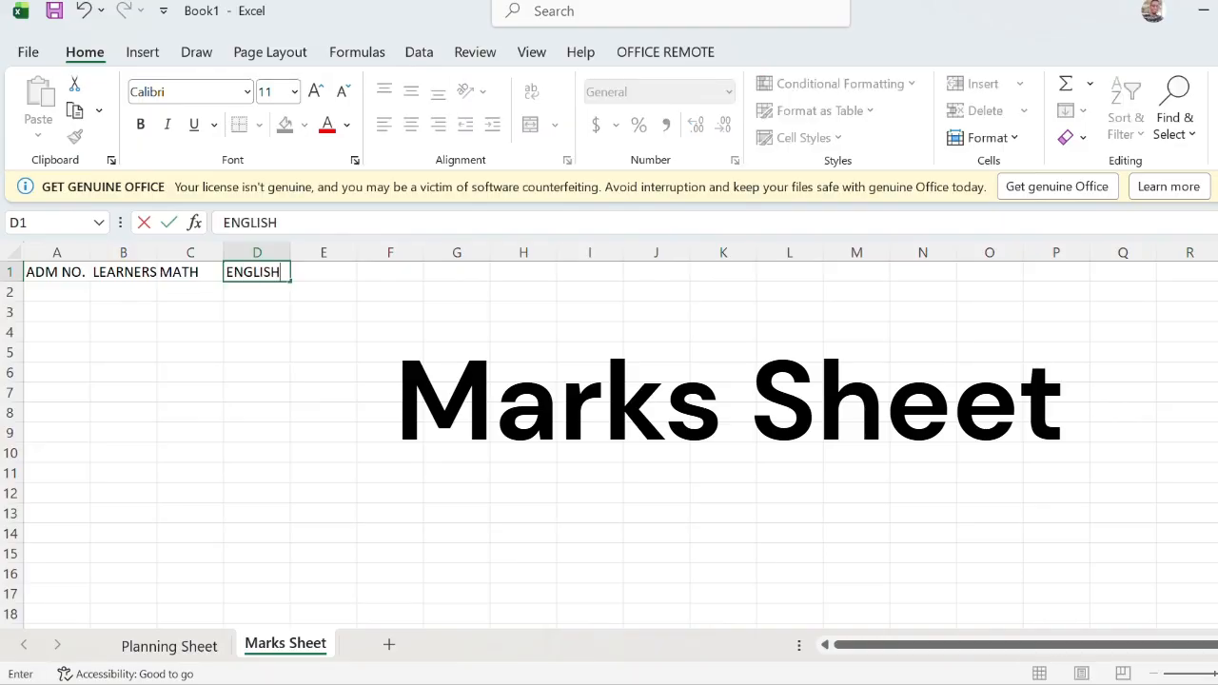
{"action": "key", "text": "Tab"}
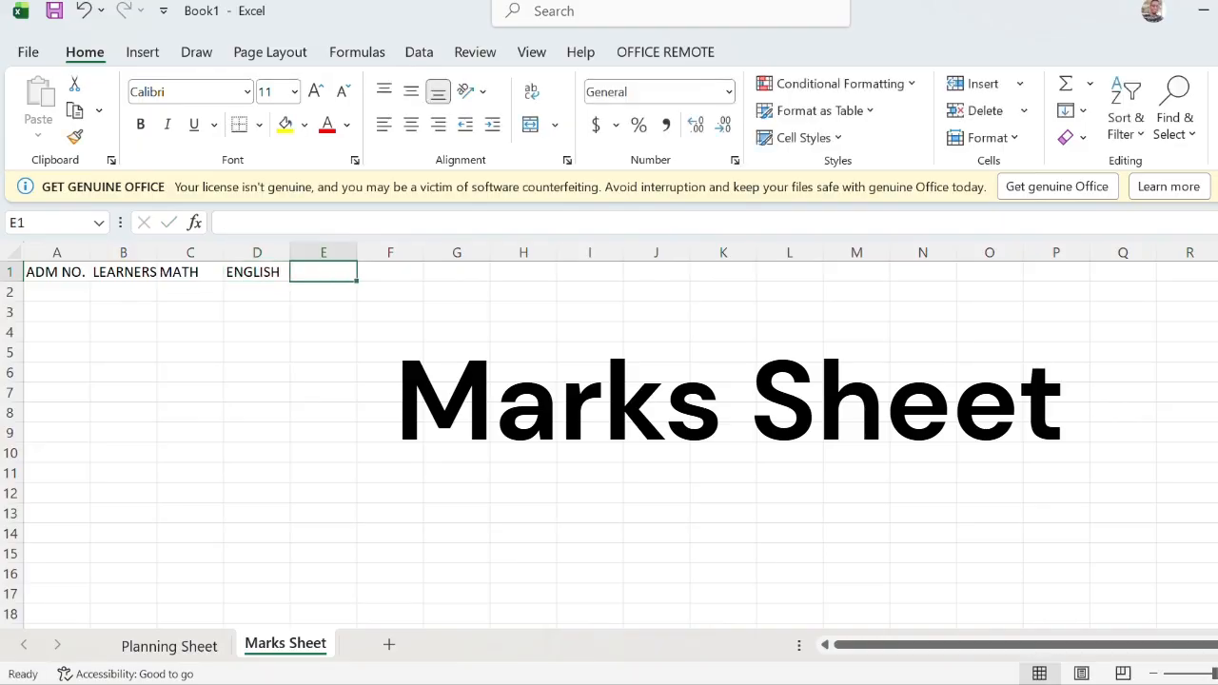
{"action": "type", "text": "SCIENCE"}
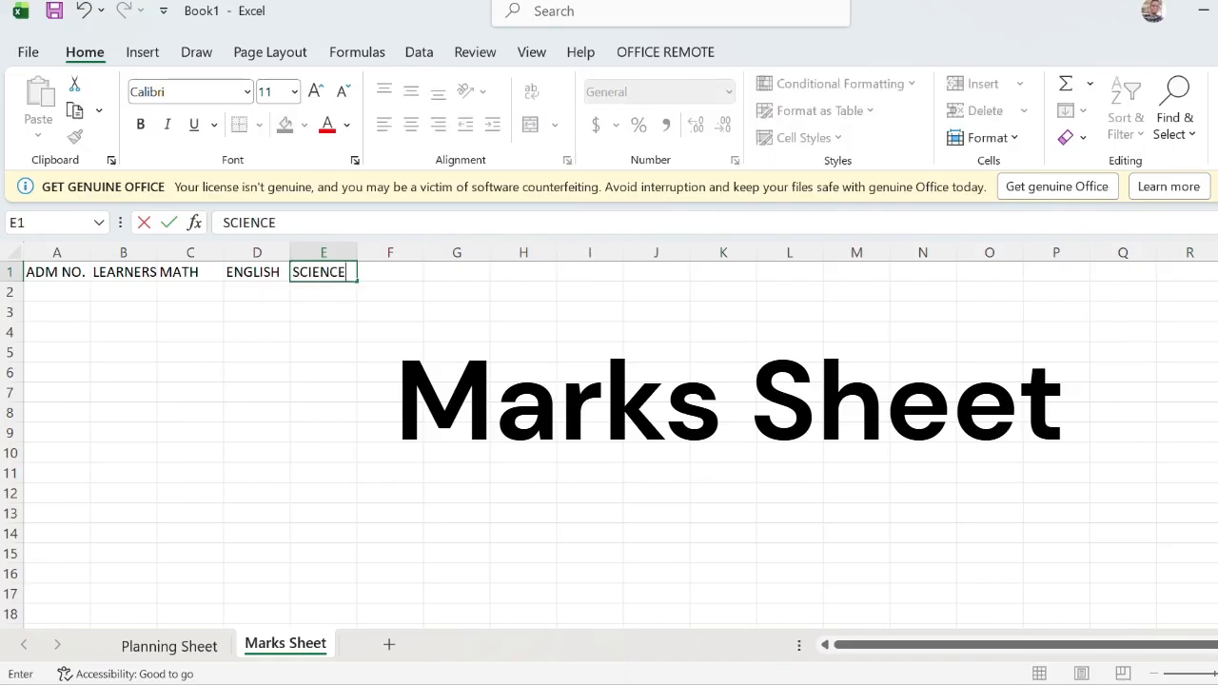
{"action": "key", "text": "Tab"}
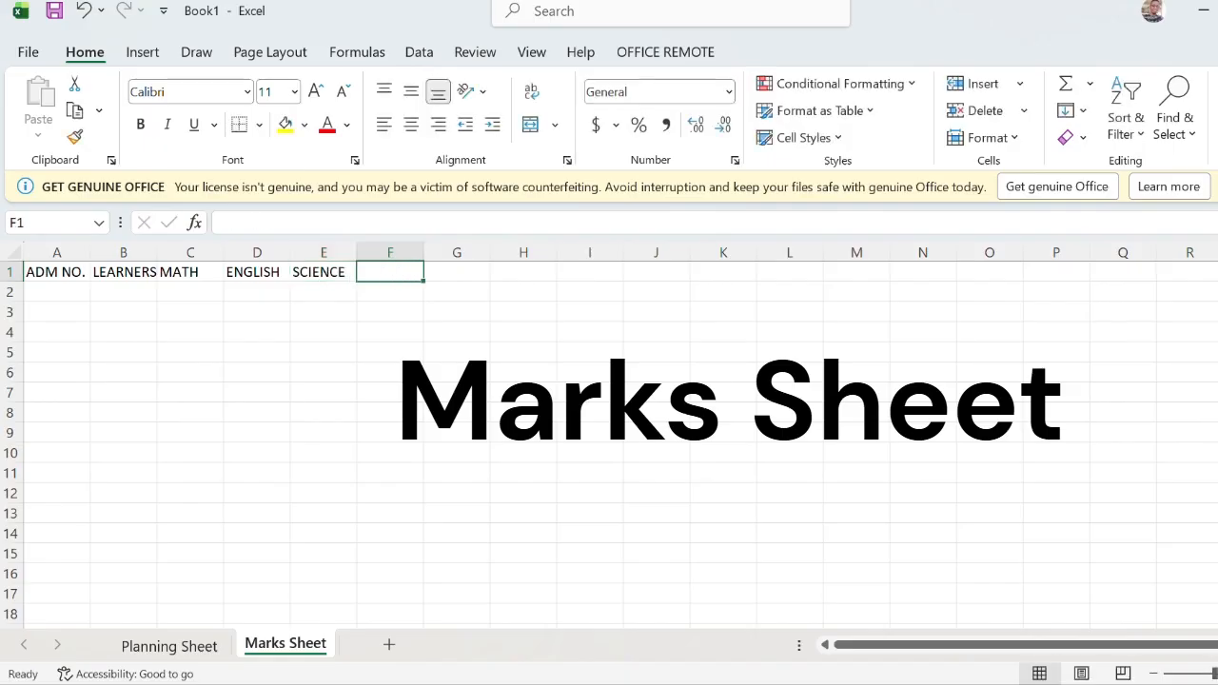
- Enter the result headings TOTAL, AVERAGE and GRADE in cells F1 to H1
{"action": "type", "text": "TOTAL"}
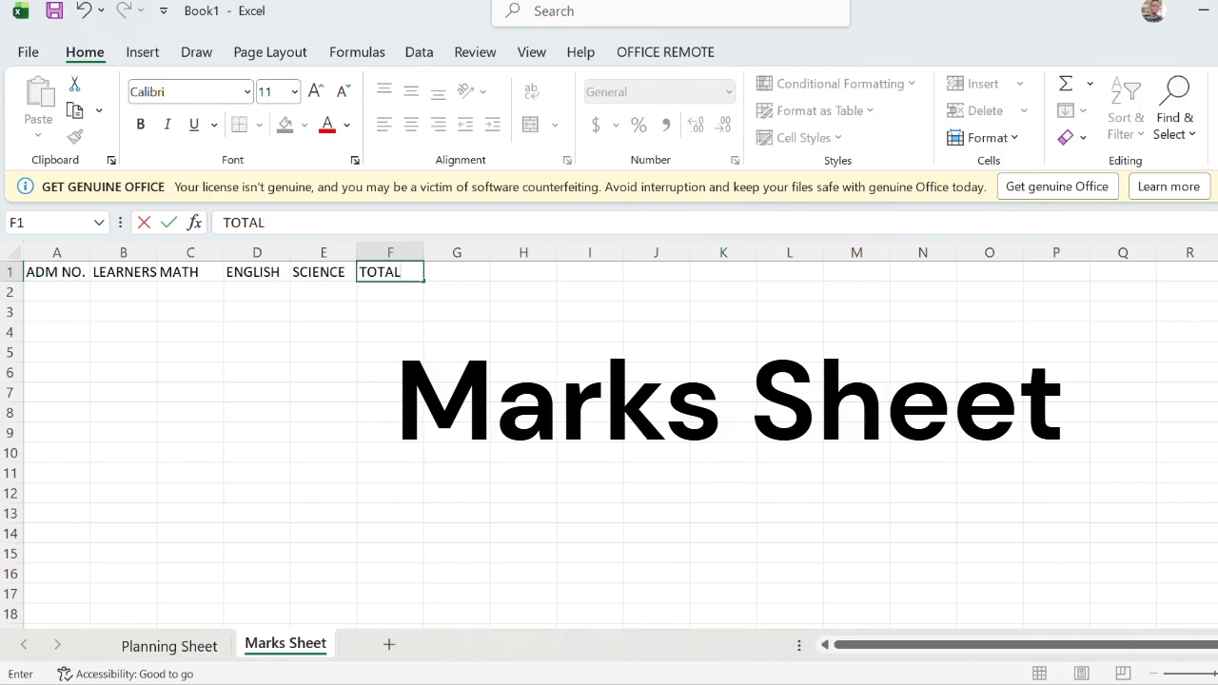
{"action": "key", "text": "Tab"}
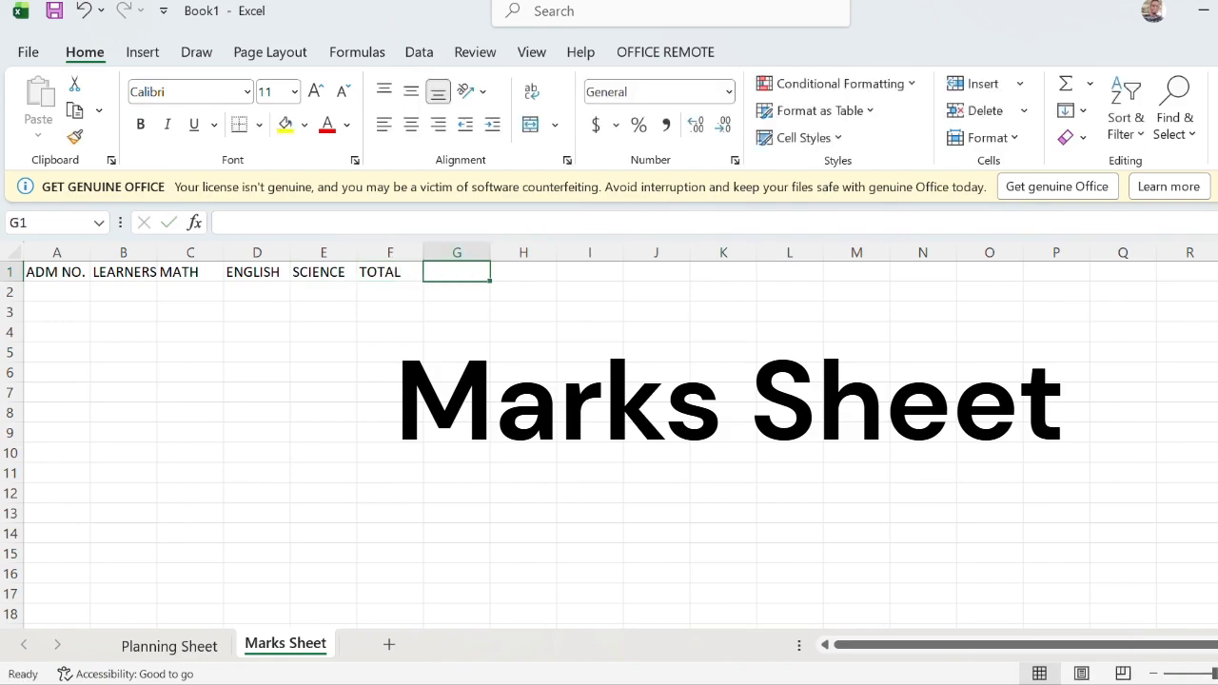
{"action": "type", "text": "AVERA"}
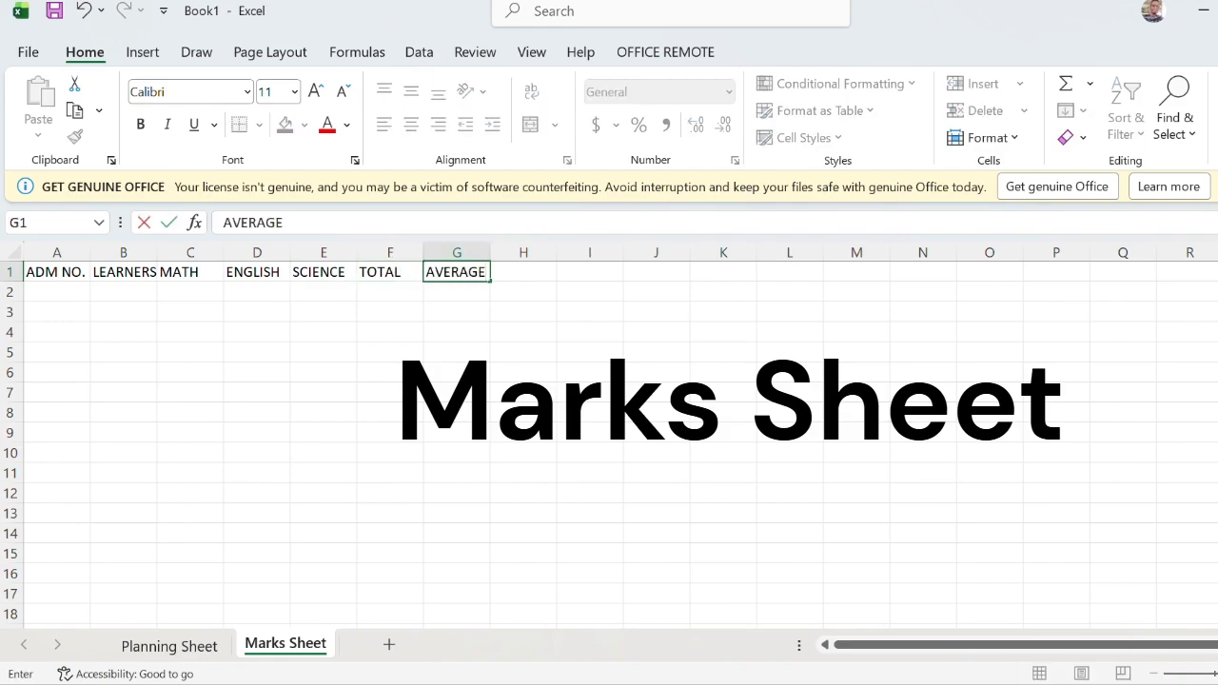
{"action": "type", "text": "GE"}
{"action": "key", "text": "Tab"}
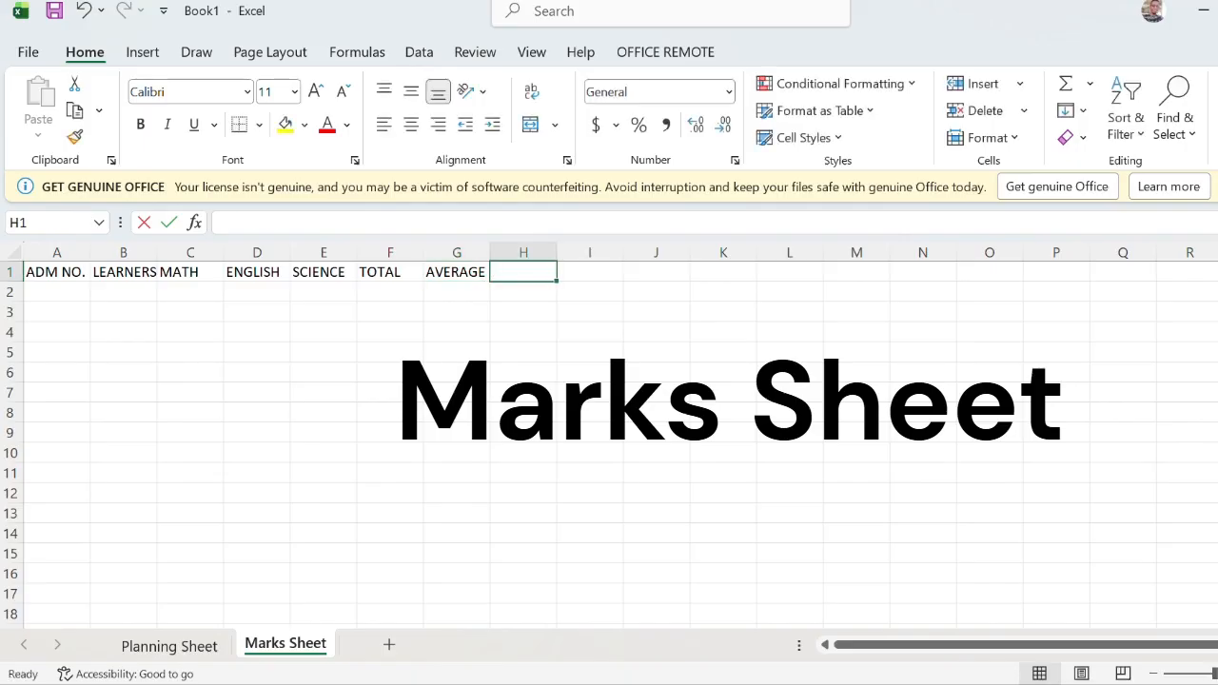
{"action": "type", "text": "GRADE"}
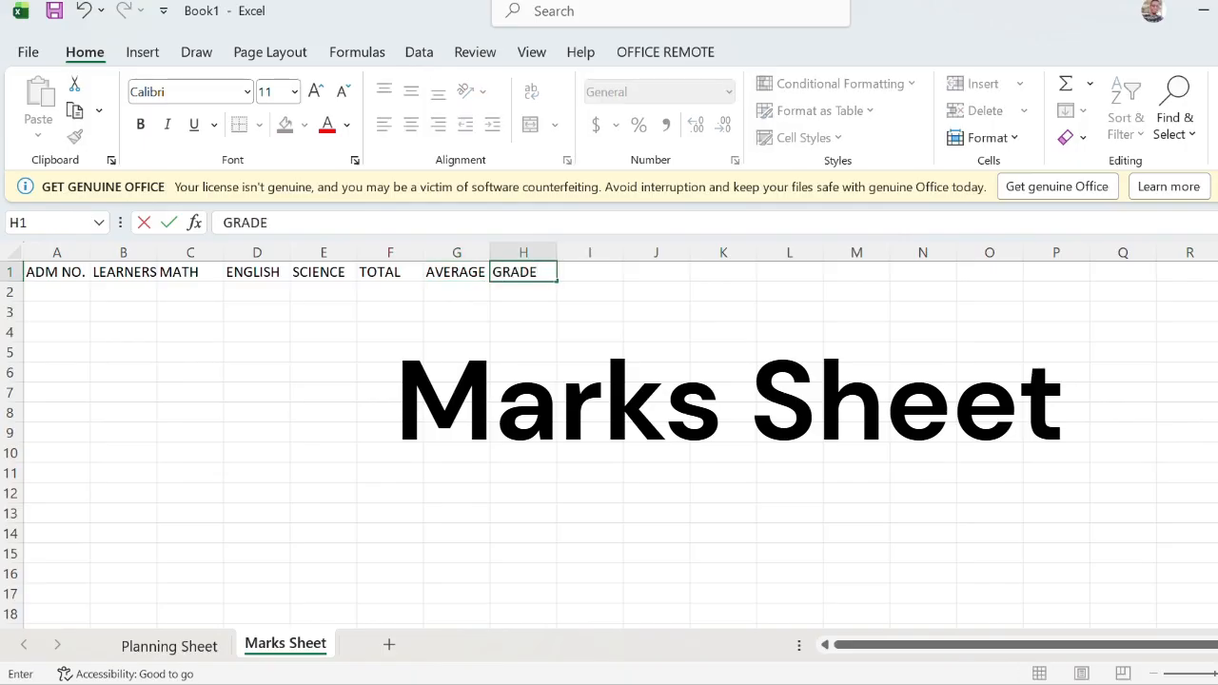
{"action": "key", "text": "Tab"}
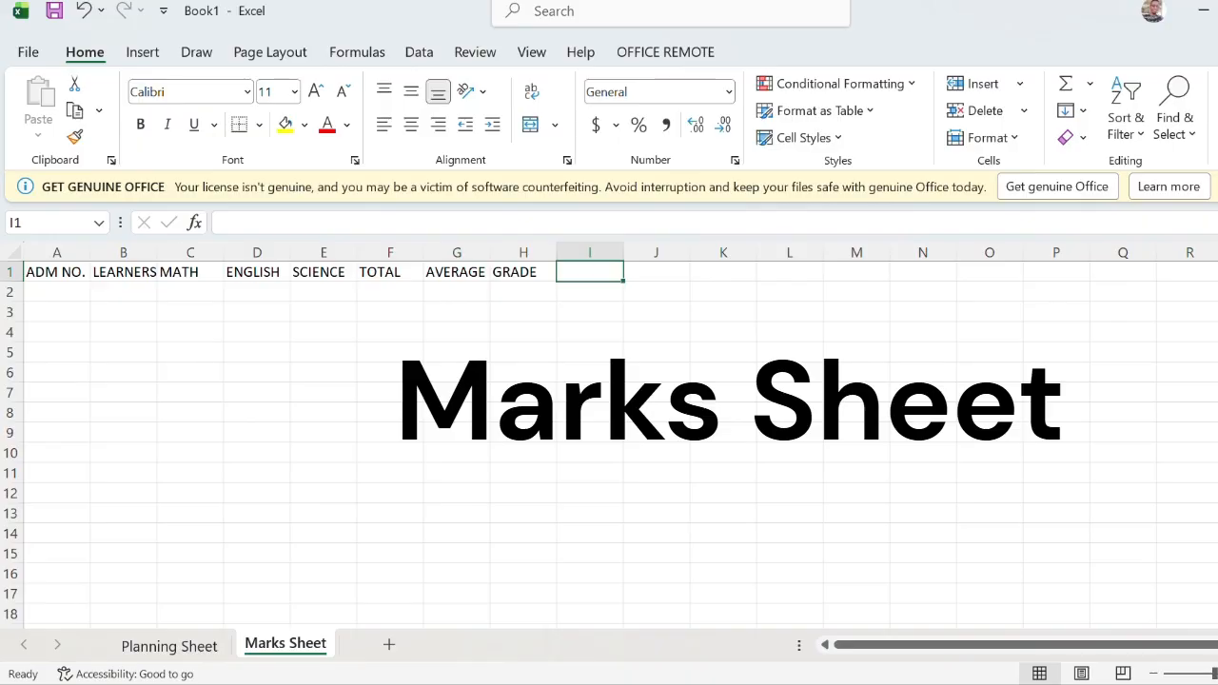
- Widen column B to fit its LEARNERS NAME heading, and format the headings in A1:H1 as bold with font size 14
{"action": "left_click_drag", "start_coordinate": [157, 250], "coordinate": [216, 257]}
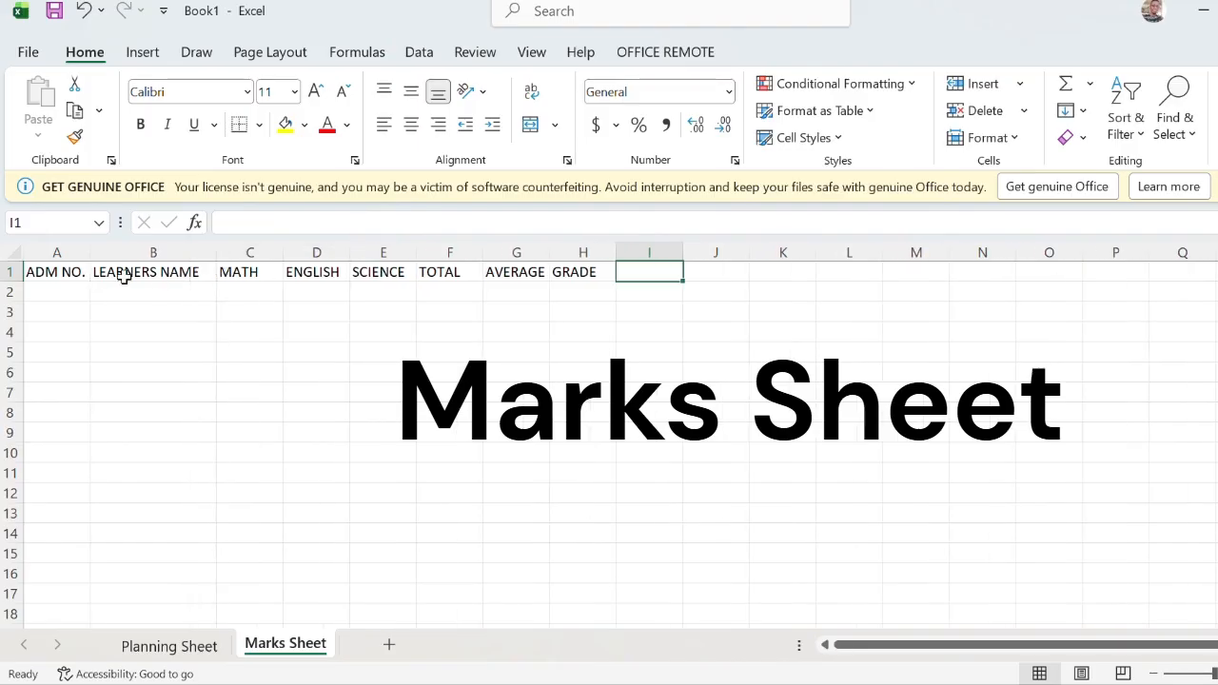
{"action": "left_click_drag", "start_coordinate": [60, 275], "coordinate": [556, 272]}
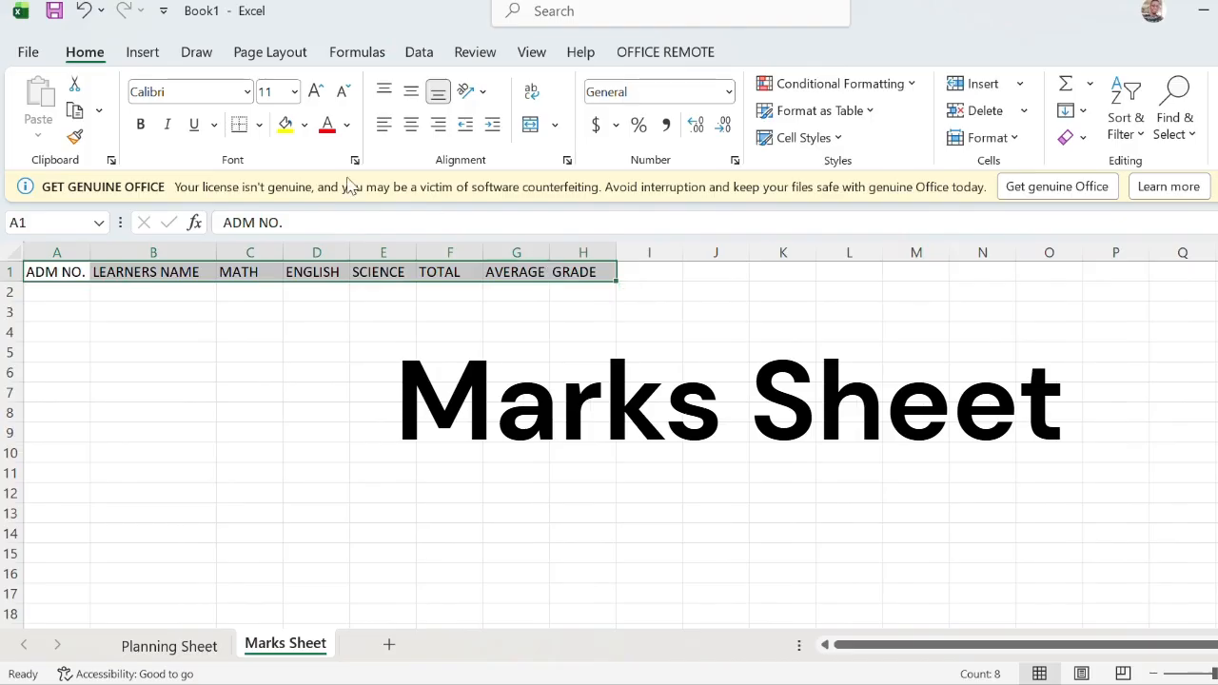
{"action": "left_click", "coordinate": [295, 93]}
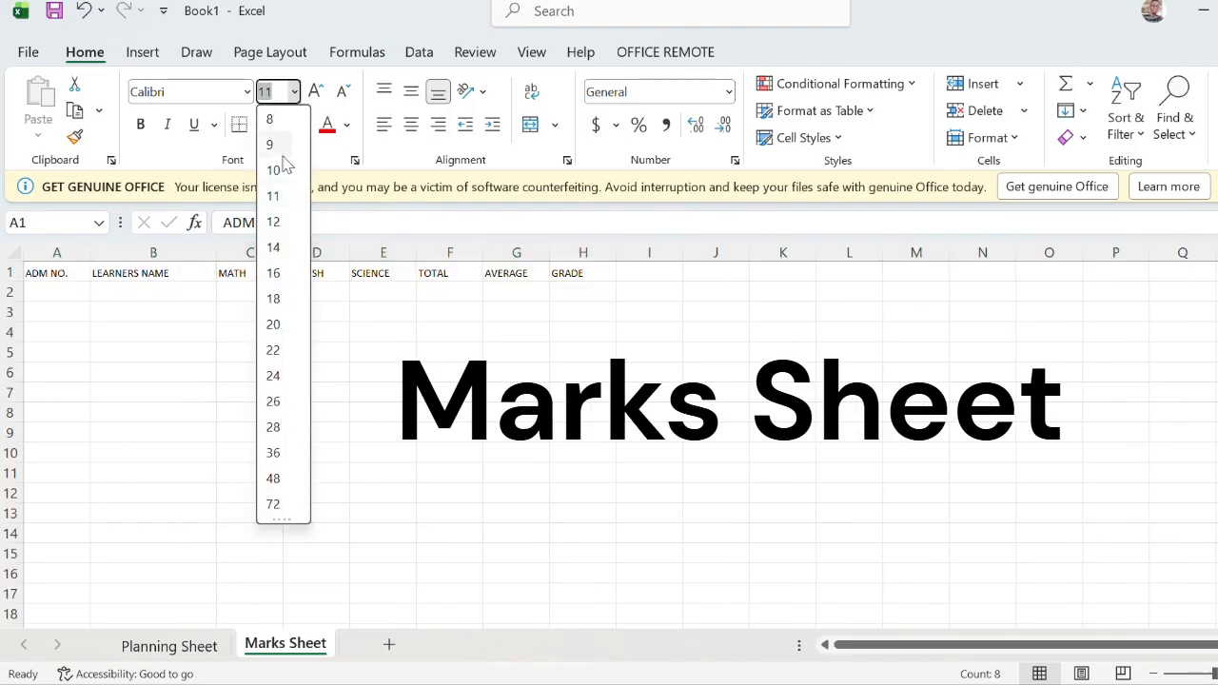
{"action": "left_click", "coordinate": [274, 249]}
{"action": "left_click", "coordinate": [141, 125]}
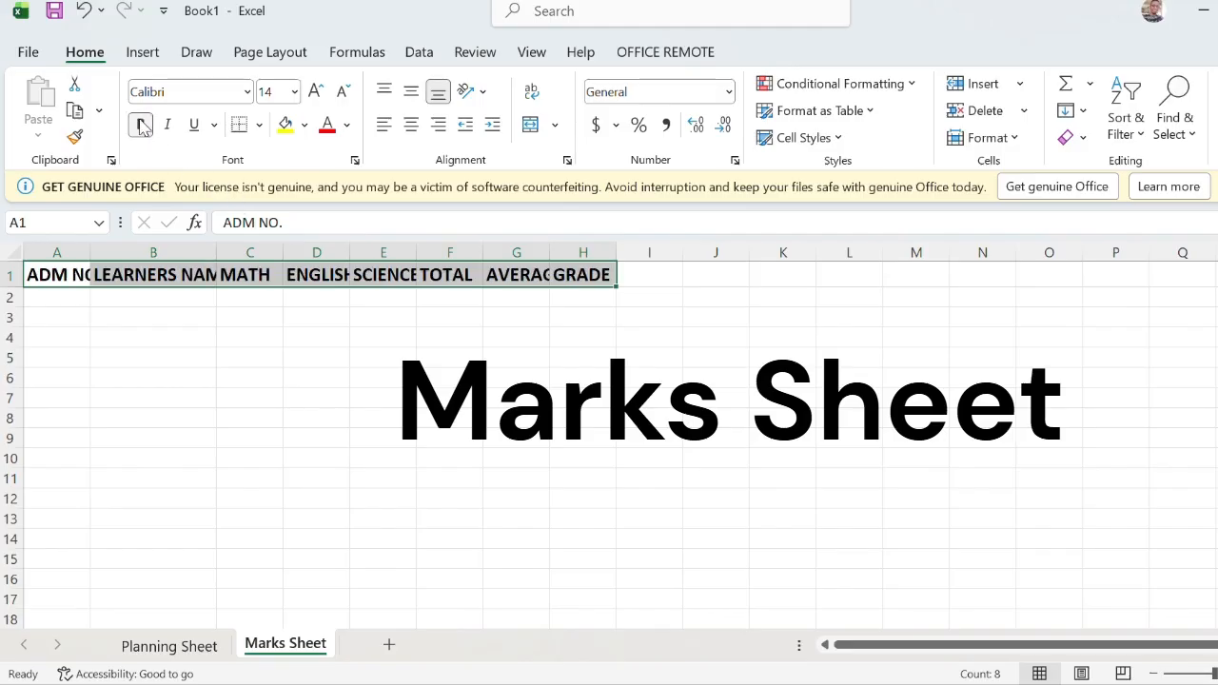
- Widen the ADM NO., LEARNERS NAME, ENGLISH, SCIENCE and AVERAGE columns so their enlarged headings fit
{"action": "left_click_drag", "start_coordinate": [87, 246], "coordinate": [117, 248]}
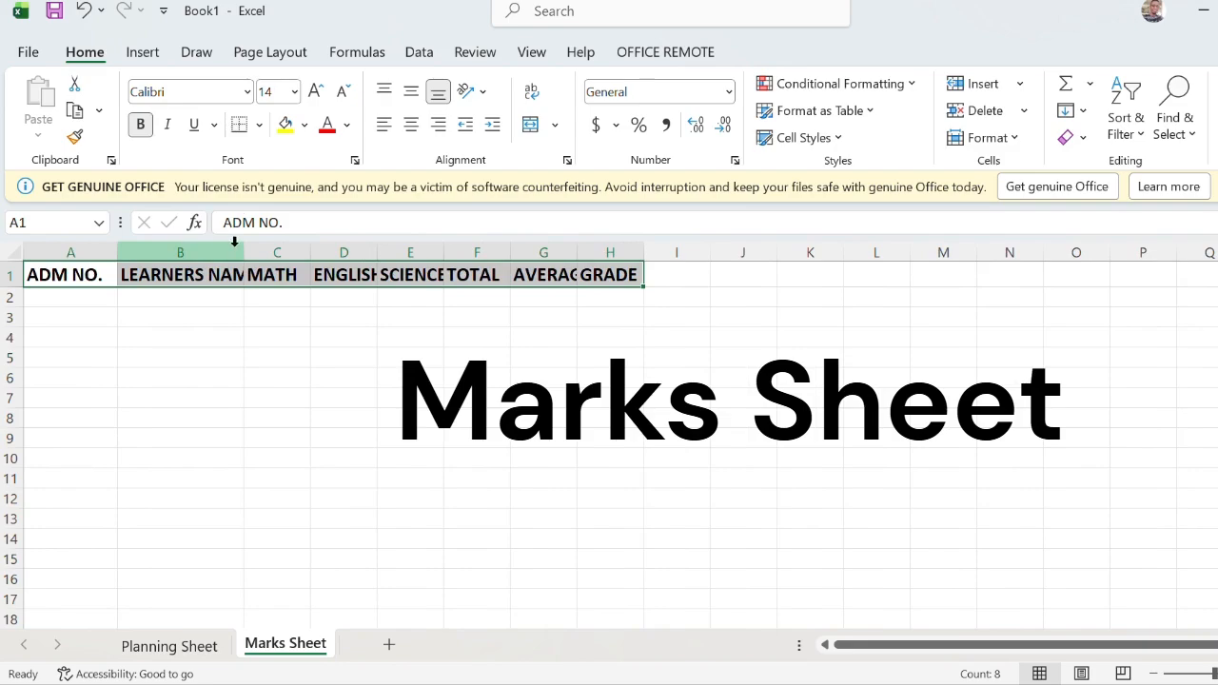
{"action": "left_click_drag", "start_coordinate": [245, 248], "coordinate": [285, 255]}
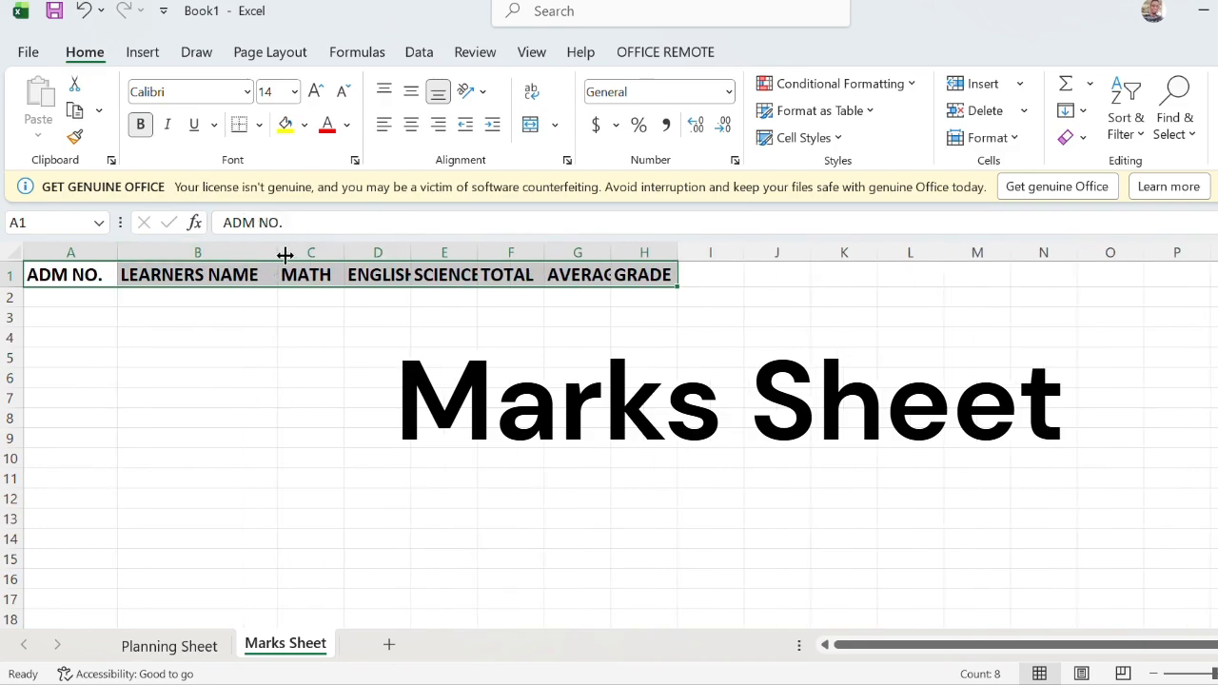
{"action": "left_click_drag", "start_coordinate": [406, 247], "coordinate": [533, 252]}
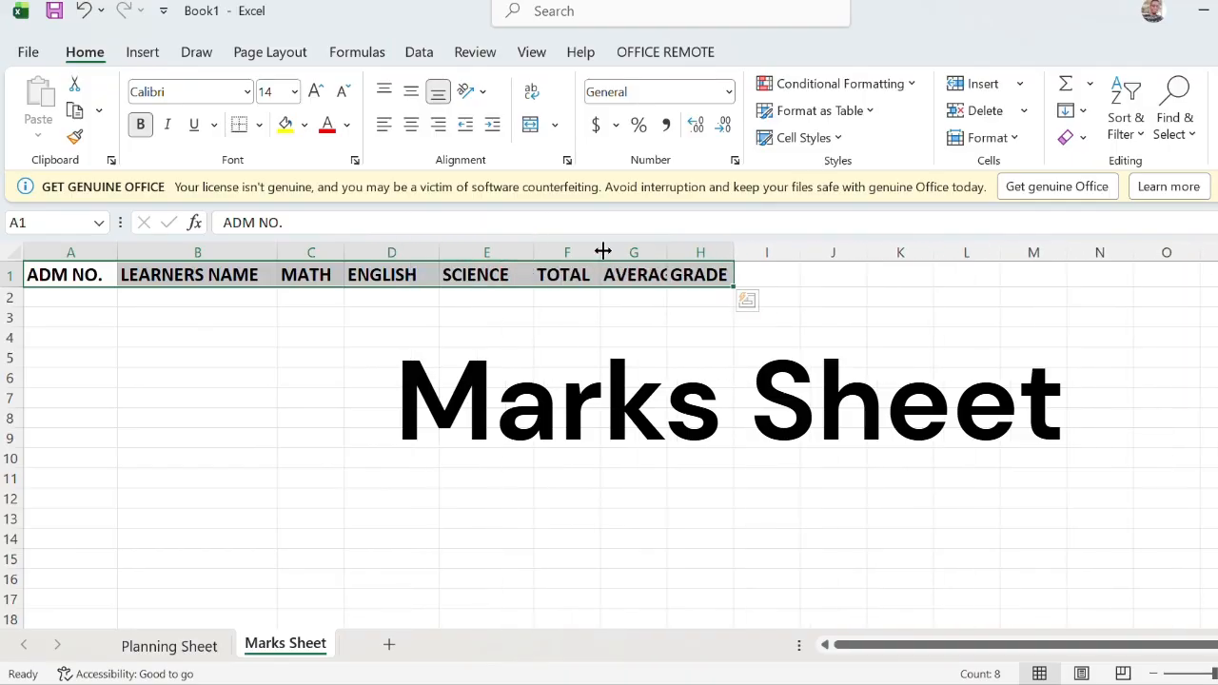
{"action": "left_click_drag", "start_coordinate": [666, 251], "coordinate": [695, 258]}
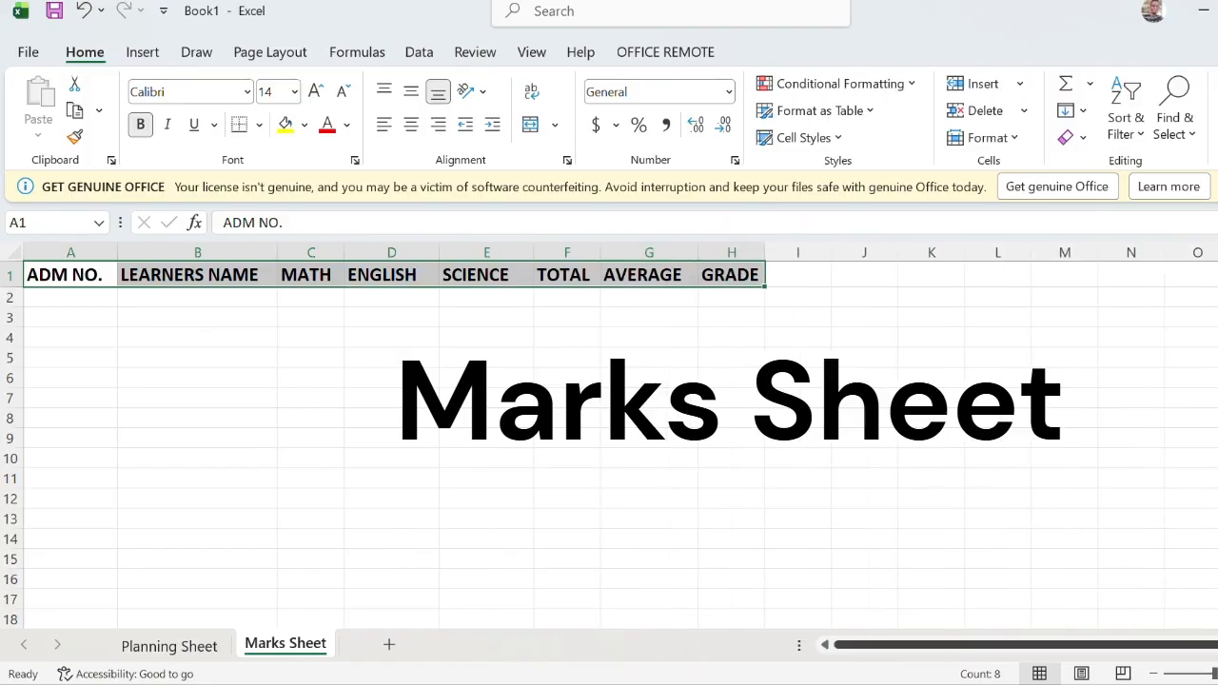
- Apply All Borders to the marks table range A1:H11
{"action": "scroll", "coordinate": [609, 436], "scroll_direction": "up", "scroll_amount": 3}
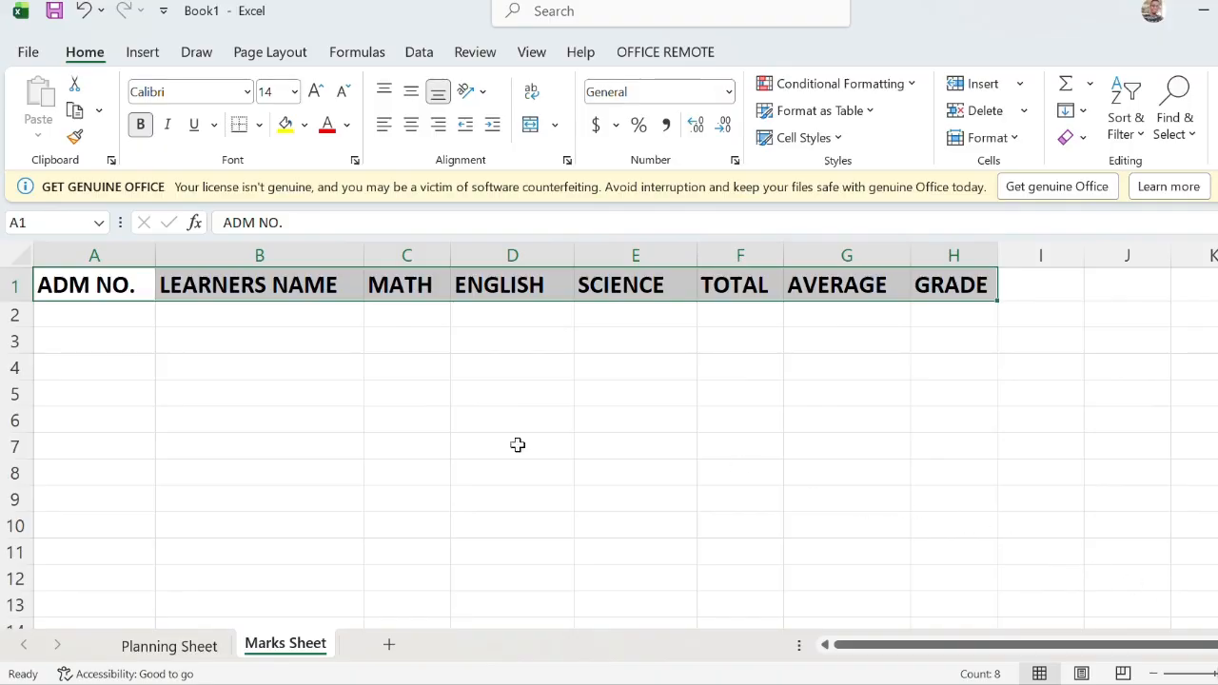
{"action": "left_click", "coordinate": [402, 466]}
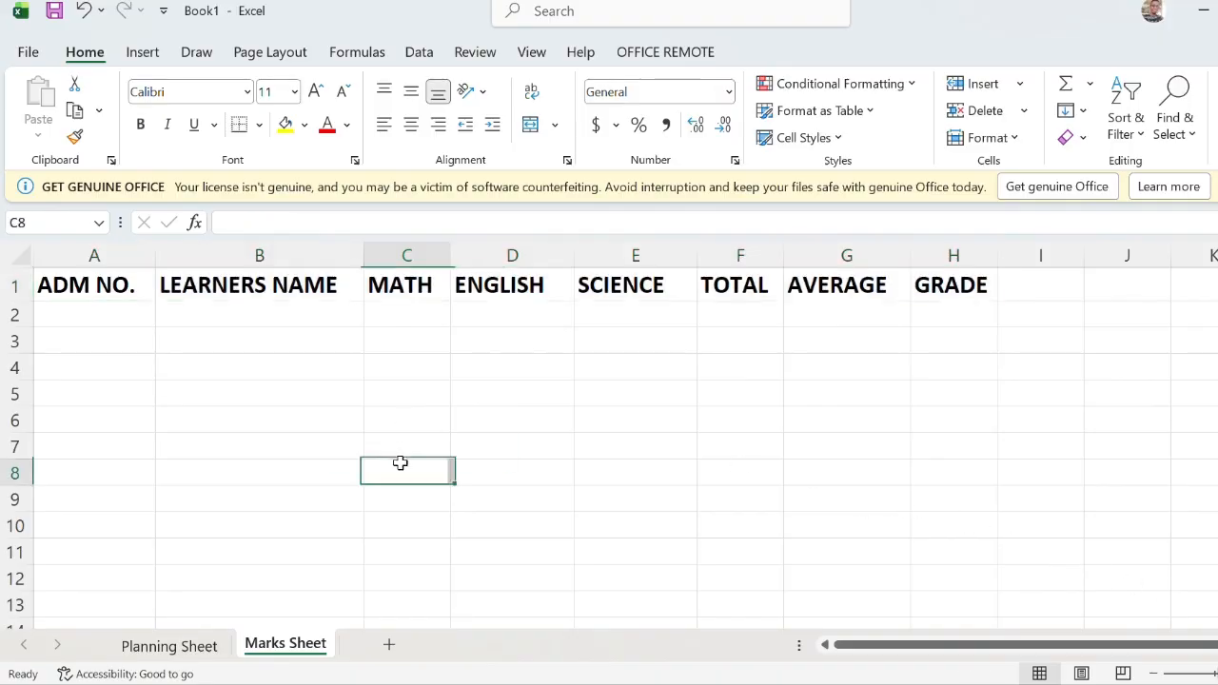
{"action": "left_click", "coordinate": [68, 286]}
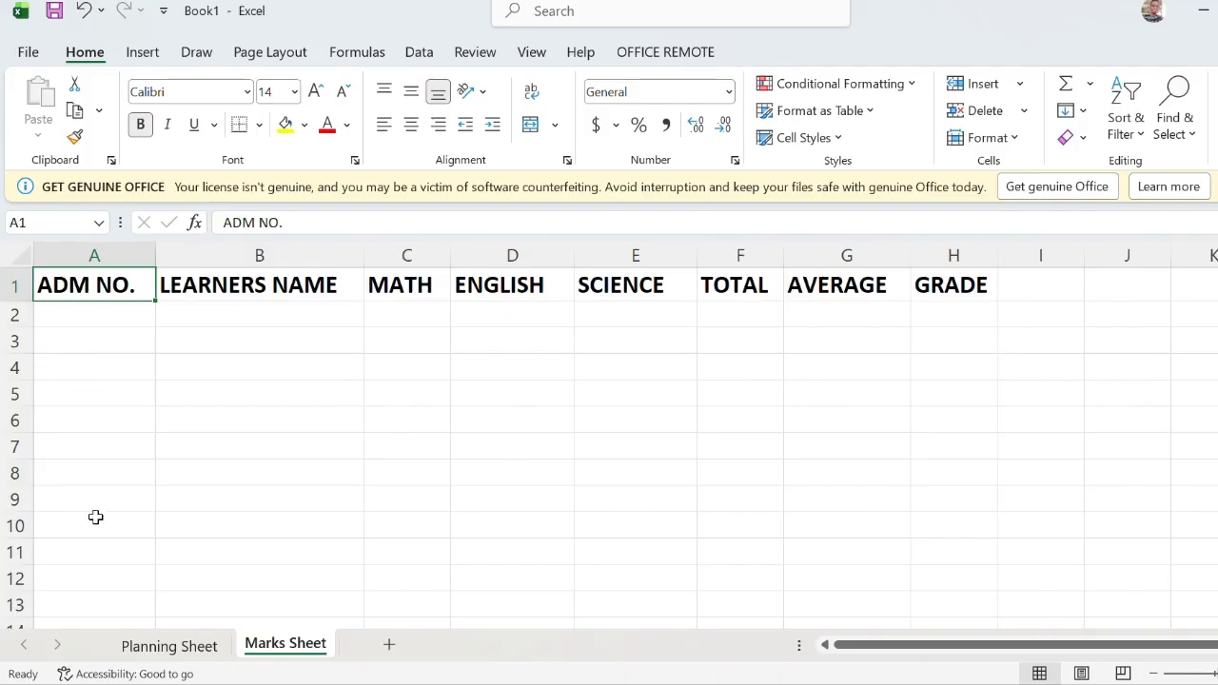
{"action": "left_click", "coordinate": [98, 325]}
{"action": "left_click_drag", "start_coordinate": [95, 285], "coordinate": [937, 544]}
{"action": "left_click_drag", "start_coordinate": [938, 549], "coordinate": [937, 550]}
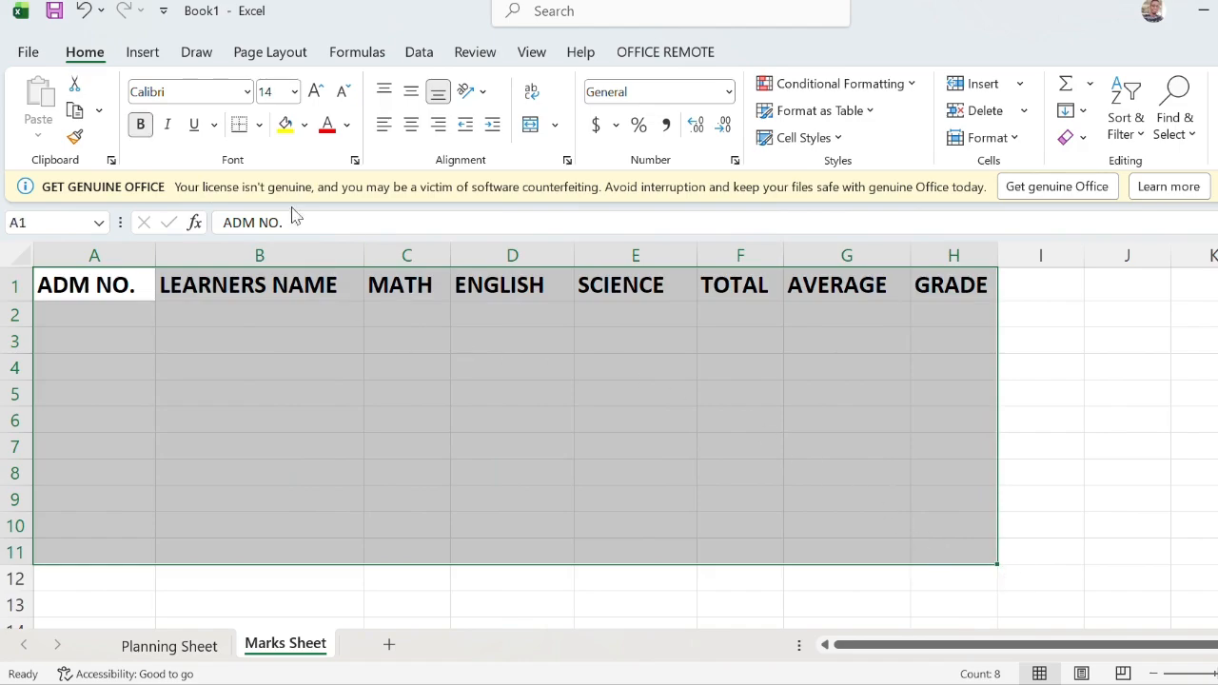
{"action": "left_click", "coordinate": [259, 125]}
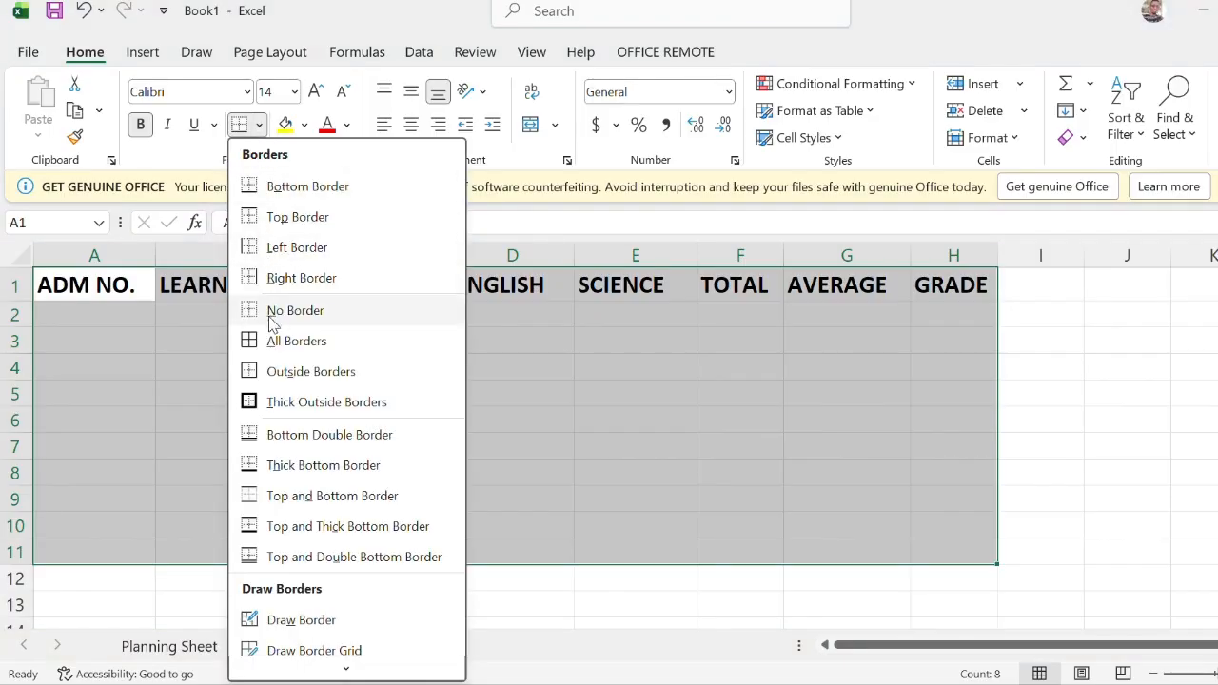
{"action": "left_click", "coordinate": [281, 343]}
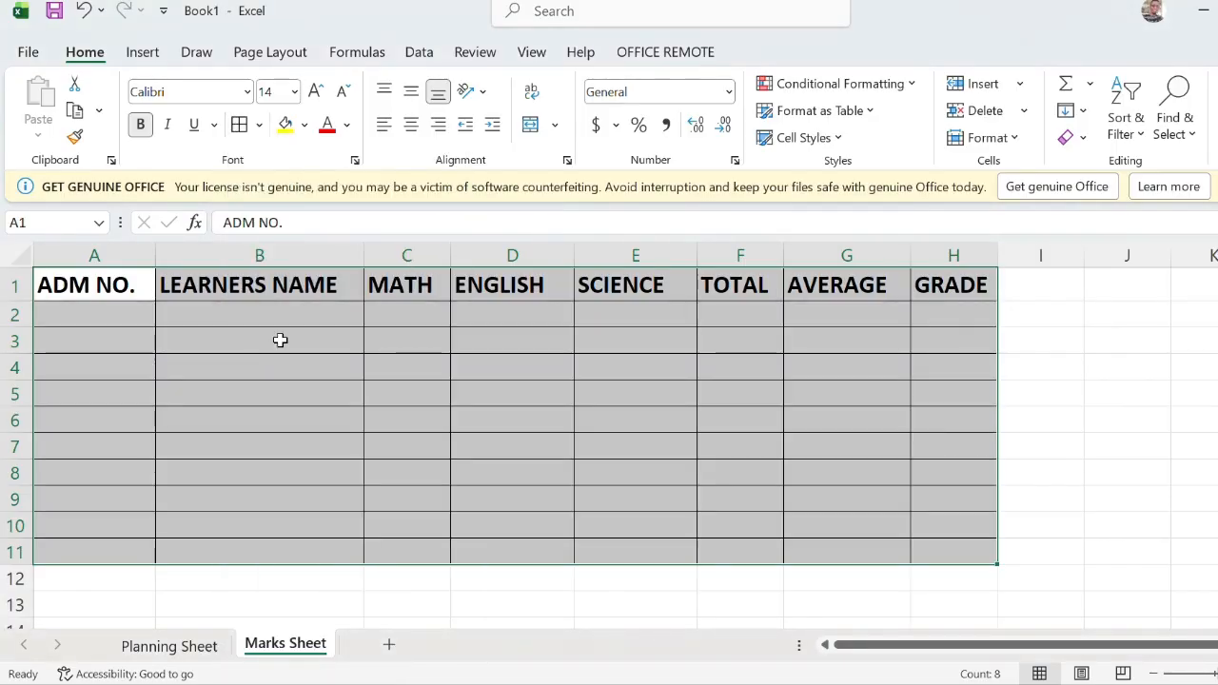
- Number the ADM NO. column from 1 to 10 in cells A2 to A11
{"action": "double_click", "coordinate": [281, 340]}
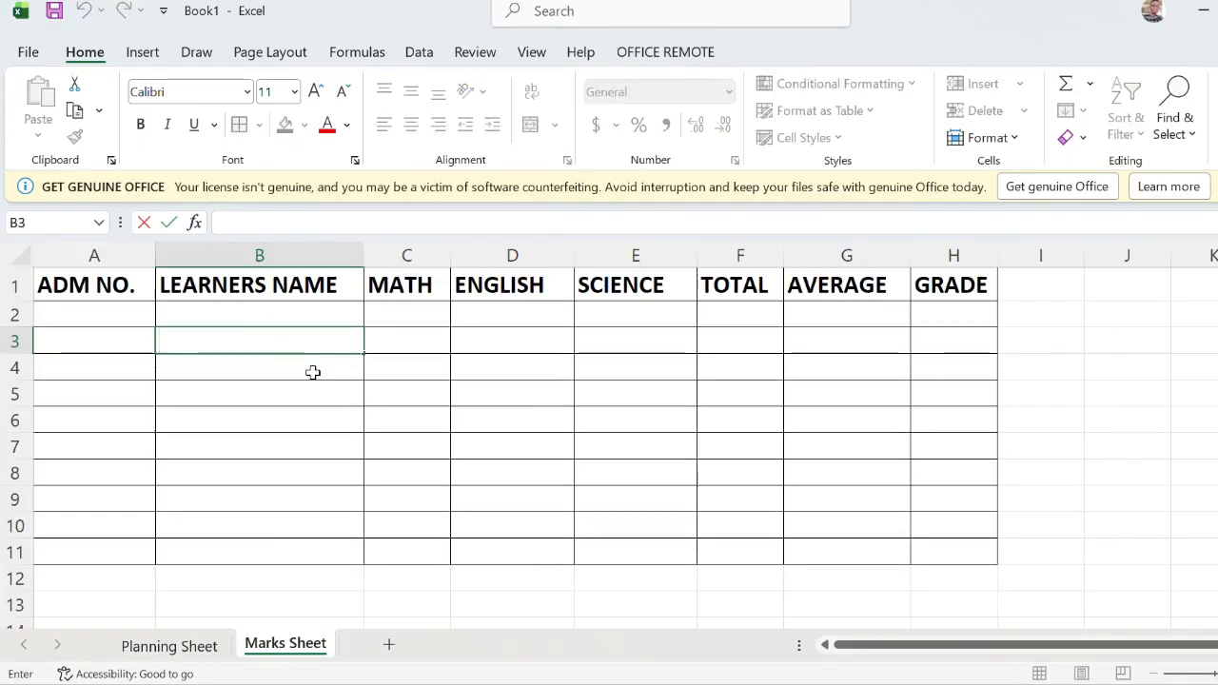
{"action": "double_click", "coordinate": [1154, 392]}
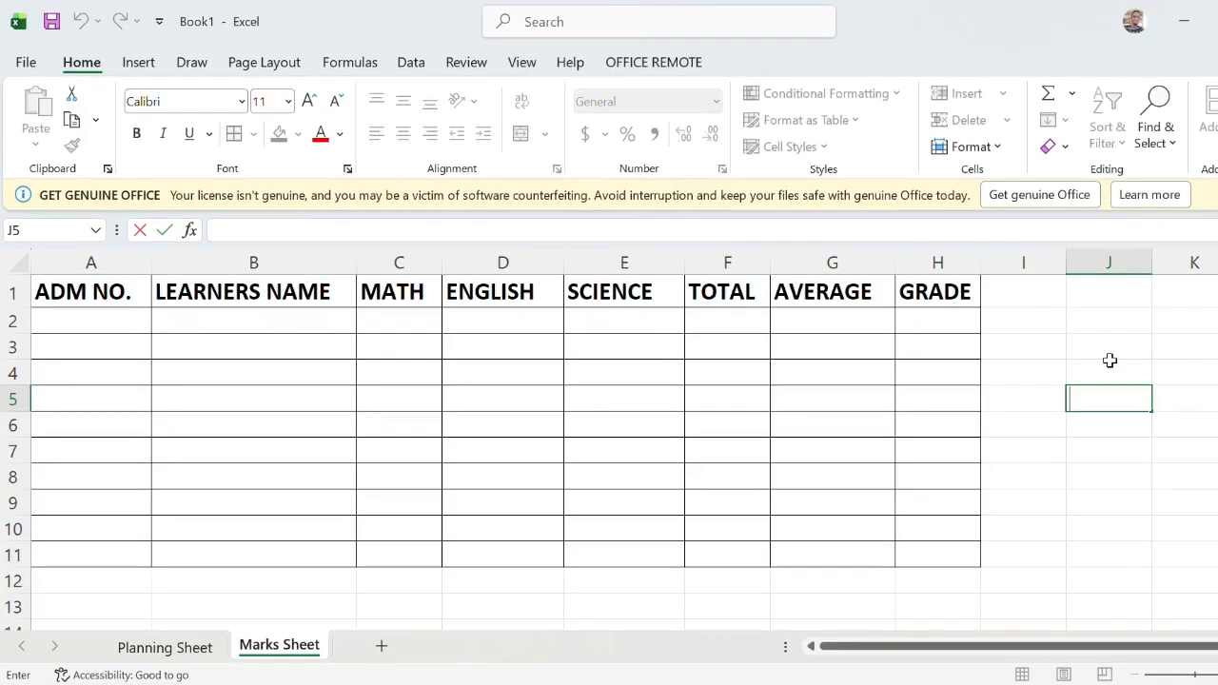
{"action": "left_click", "coordinate": [87, 321]}
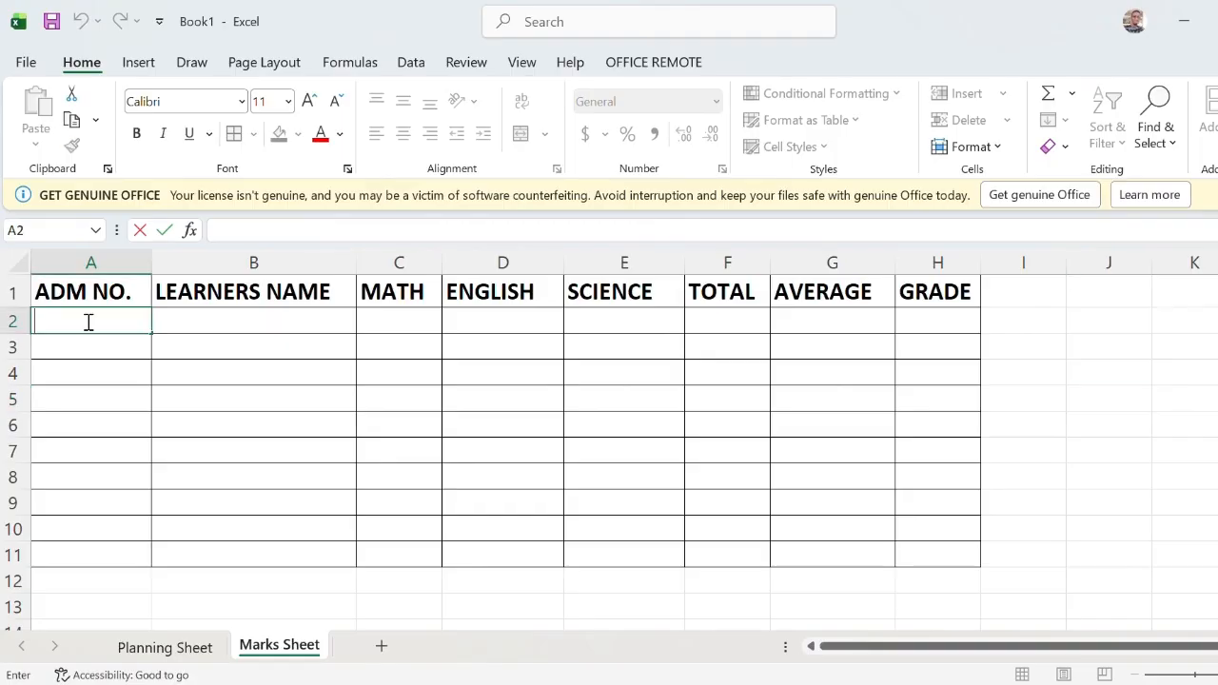
{"action": "type", "text": "1"}
{"action": "key", "text": "Return"}
{"action": "type", "text": "2"}
{"action": "key", "text": "Return"}
{"action": "type", "text": "3"}
{"action": "key", "text": "Return"}
{"action": "type", "text": "4"}
{"action": "key", "text": "Return"}
{"action": "type", "text": "5"}
{"action": "key", "text": "Return"}
{"action": "type", "text": "6"}
{"action": "key", "text": "Return"}
{"action": "type", "text": "7"}
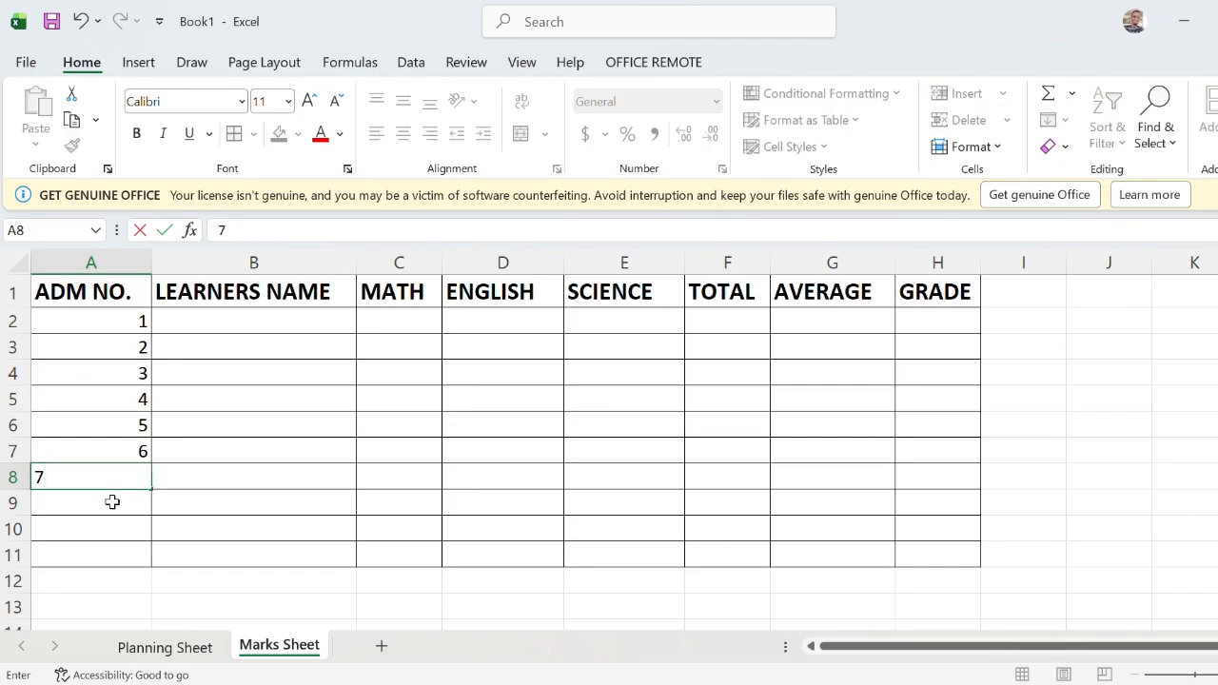
{"action": "key", "text": "Return"}
{"action": "type", "text": "8"}
{"action": "key", "text": "Return"}
{"action": "type", "text": "9"}
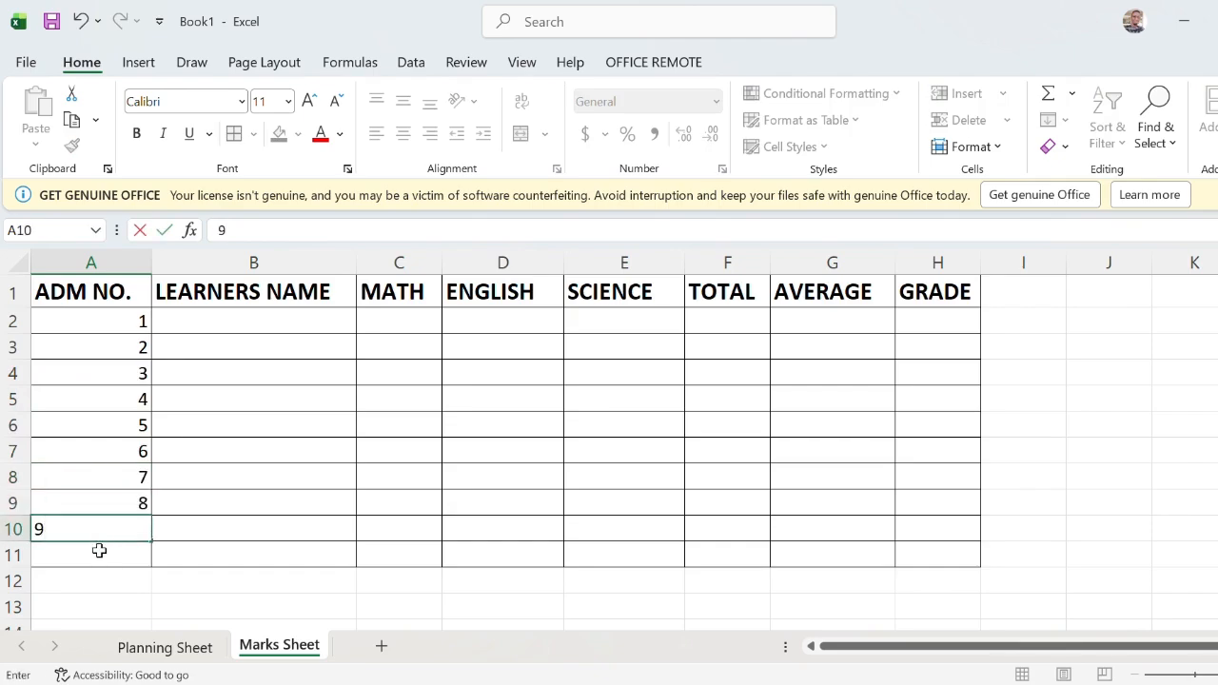
{"action": "key", "text": "Return"}
{"action": "type", "text": "10"}
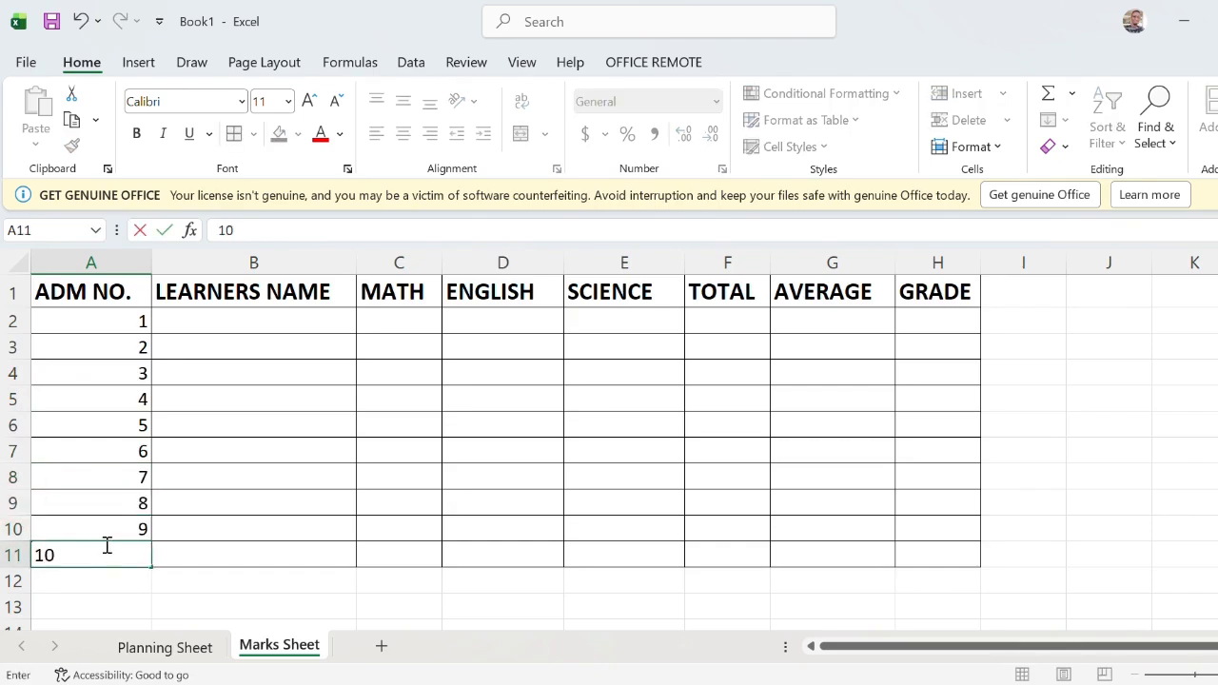
- Enter the first five learners' first names in capitals in cells B2 to B6 of the LEARNERS NAME column
{"action": "left_click", "coordinate": [217, 321]}
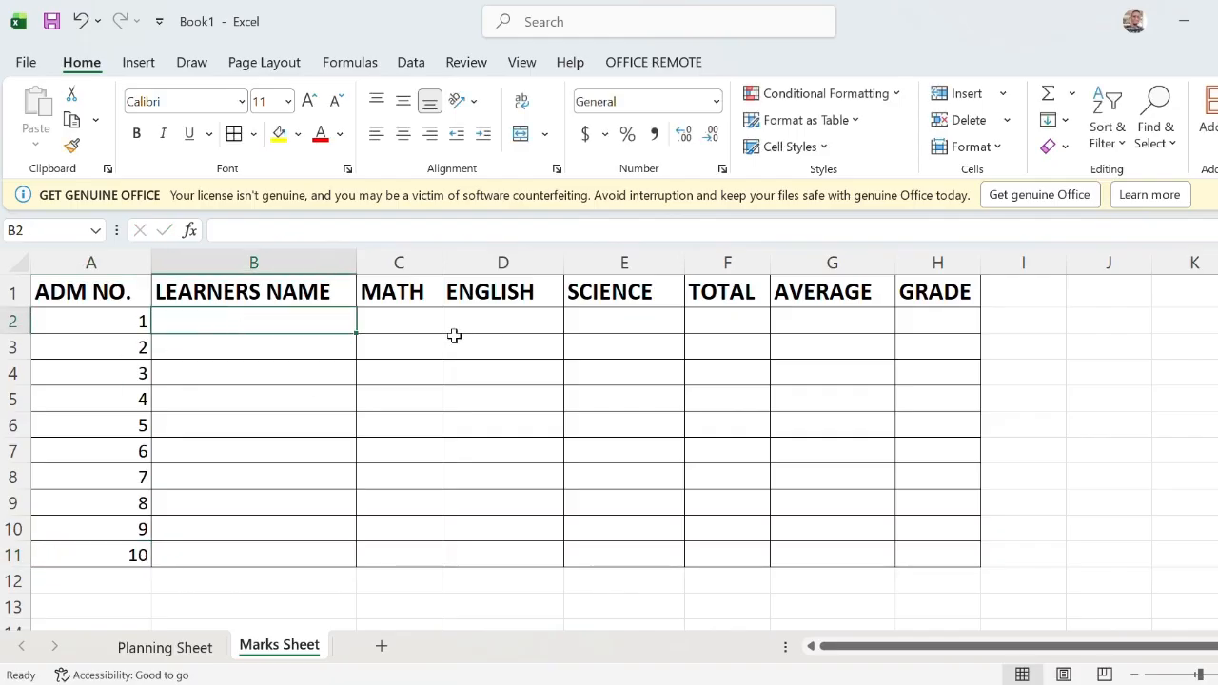
{"action": "type", "text": "JOHN"}
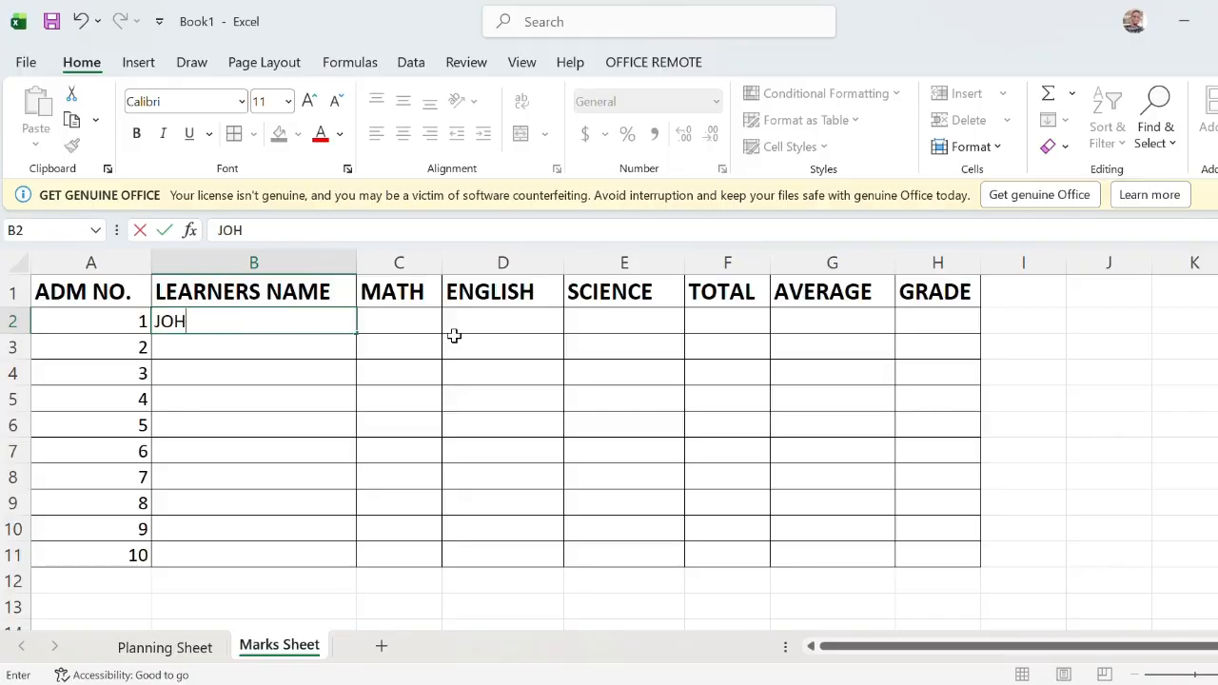
{"action": "left_click", "coordinate": [311, 352]}
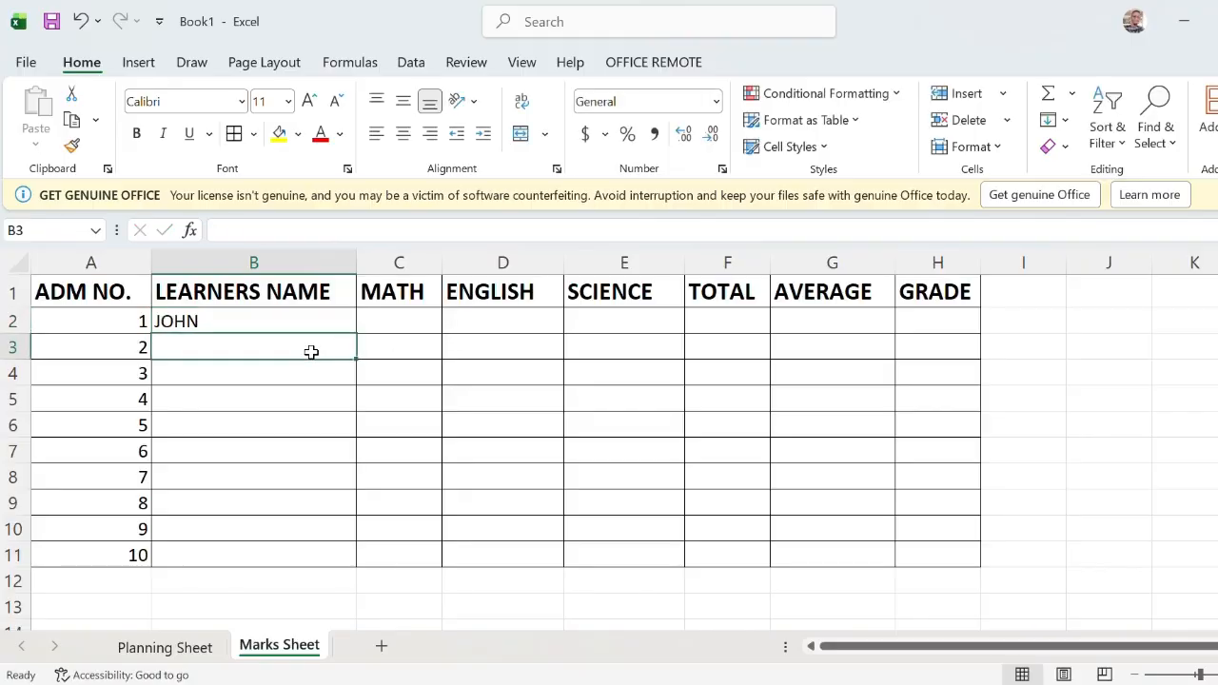
{"action": "type", "text": "AL"}
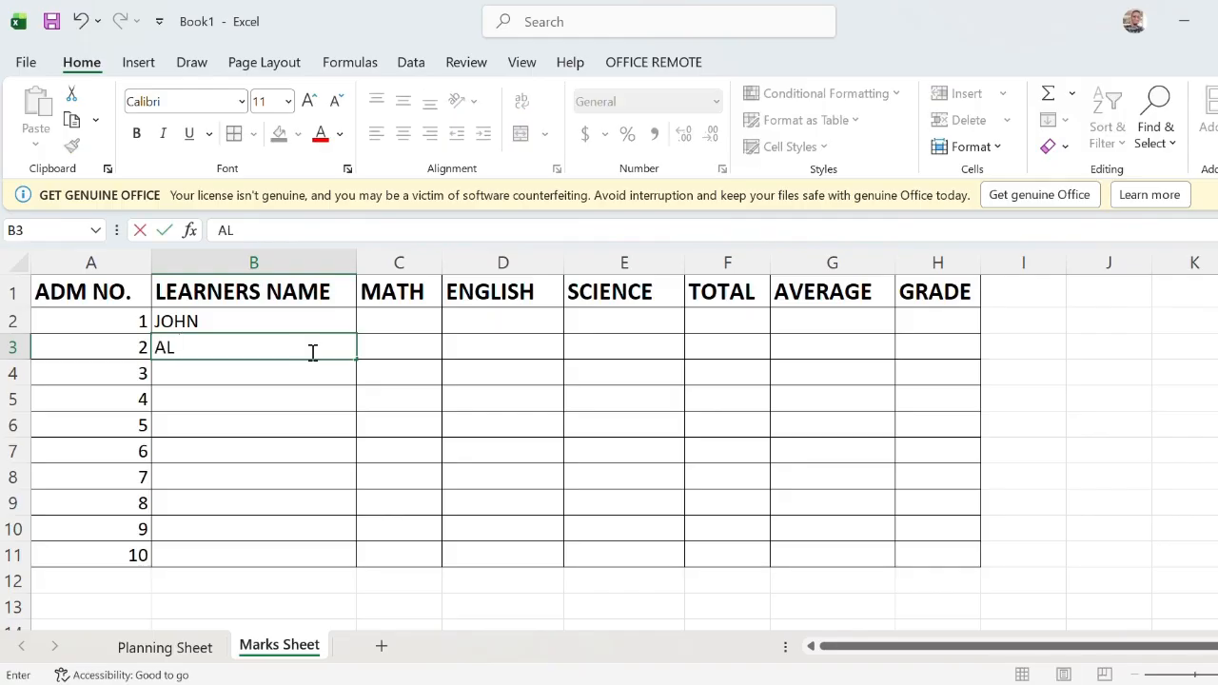
{"action": "type", "text": "ICE"}
{"action": "left_click", "coordinate": [284, 373]}
{"action": "type", "text": "JANE"}
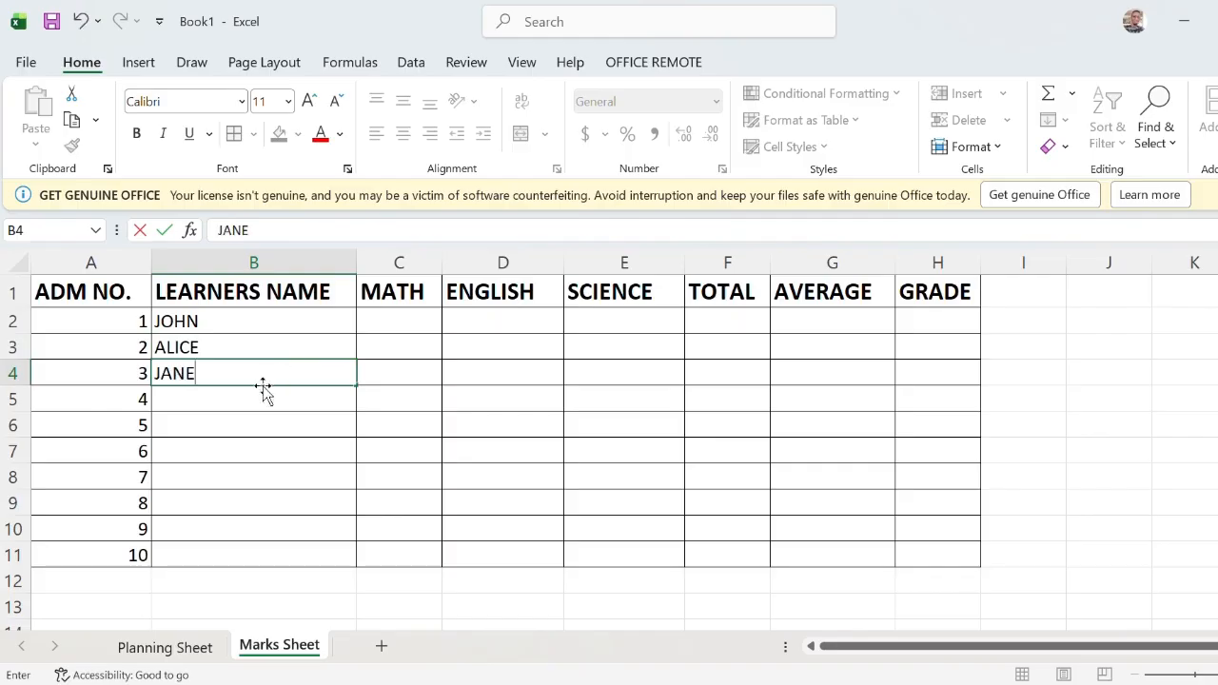
{"action": "left_click", "coordinate": [249, 401]}
{"action": "type", "text": "MICH"}
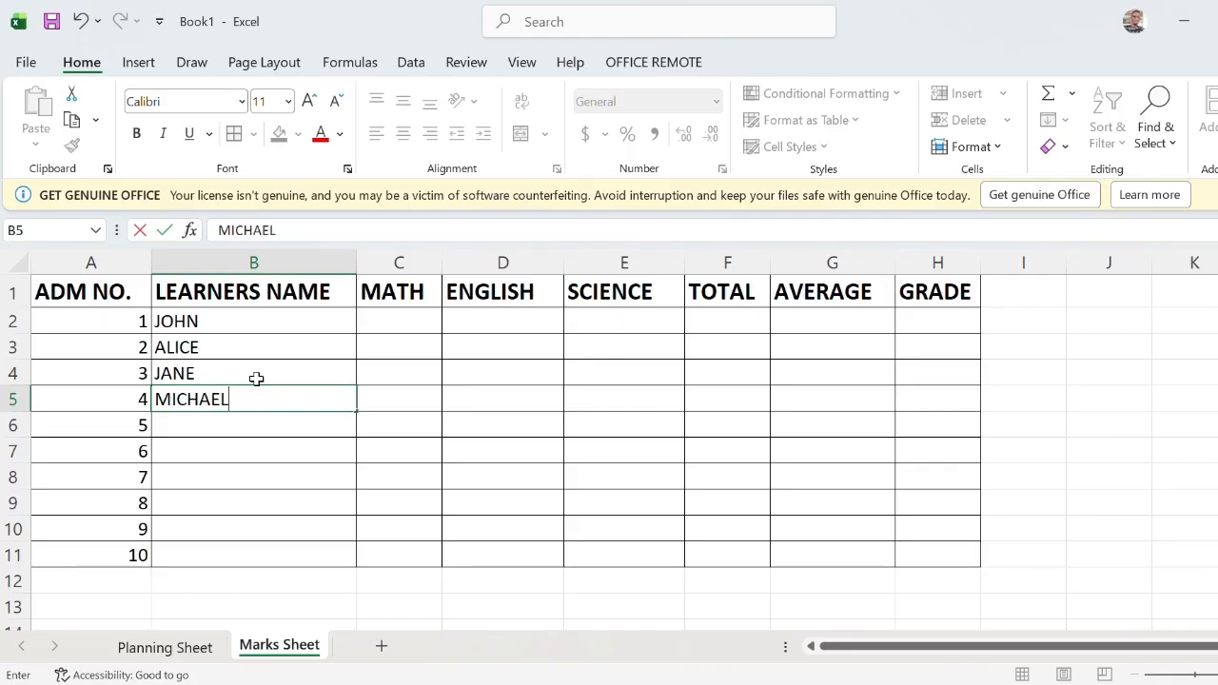
{"action": "type", "text": "AEL"}
{"action": "left_click", "coordinate": [254, 418]}
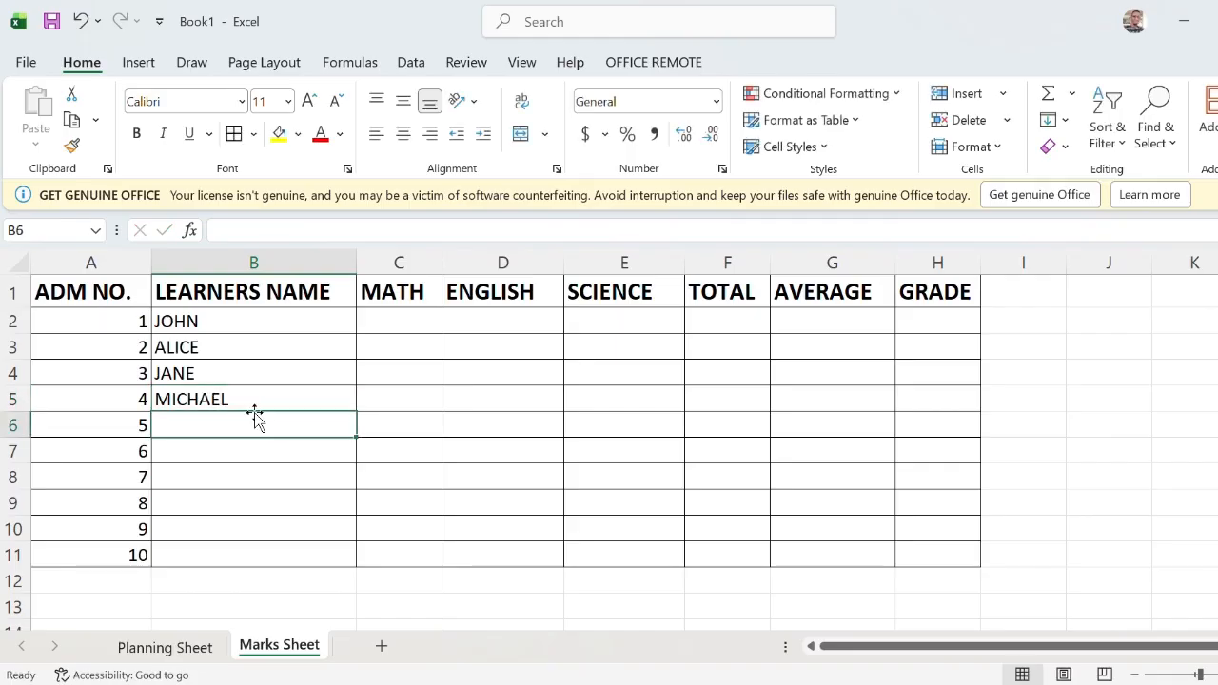
{"action": "type", "text": "DAVI"}
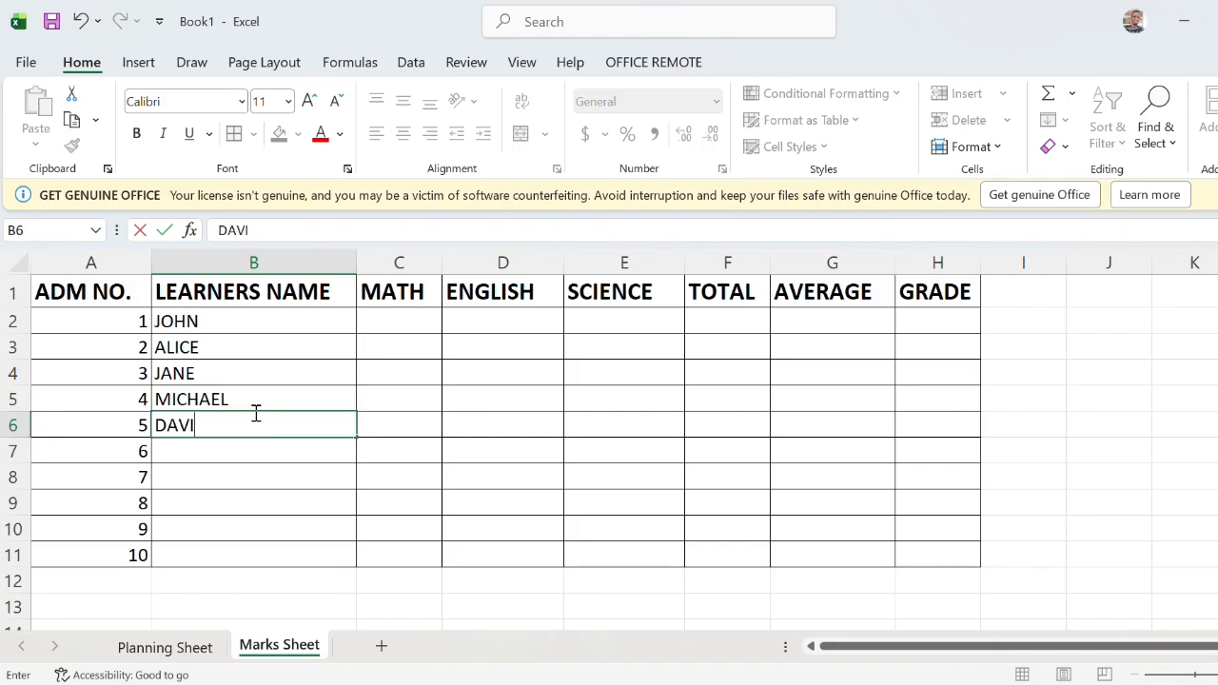
{"action": "type", "text": "D"}
- Enter the remaining five learners' first names in capitals in cells B7 to B11
{"action": "left_click", "coordinate": [236, 451]}
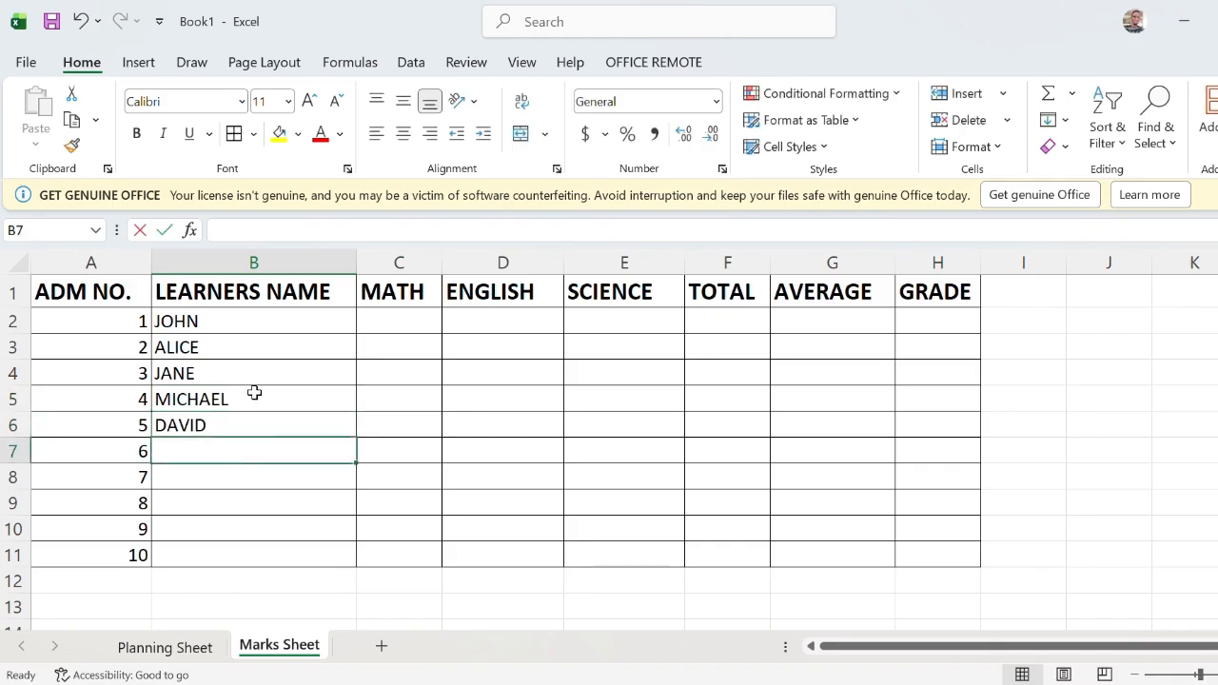
{"action": "type", "text": "JULY"}
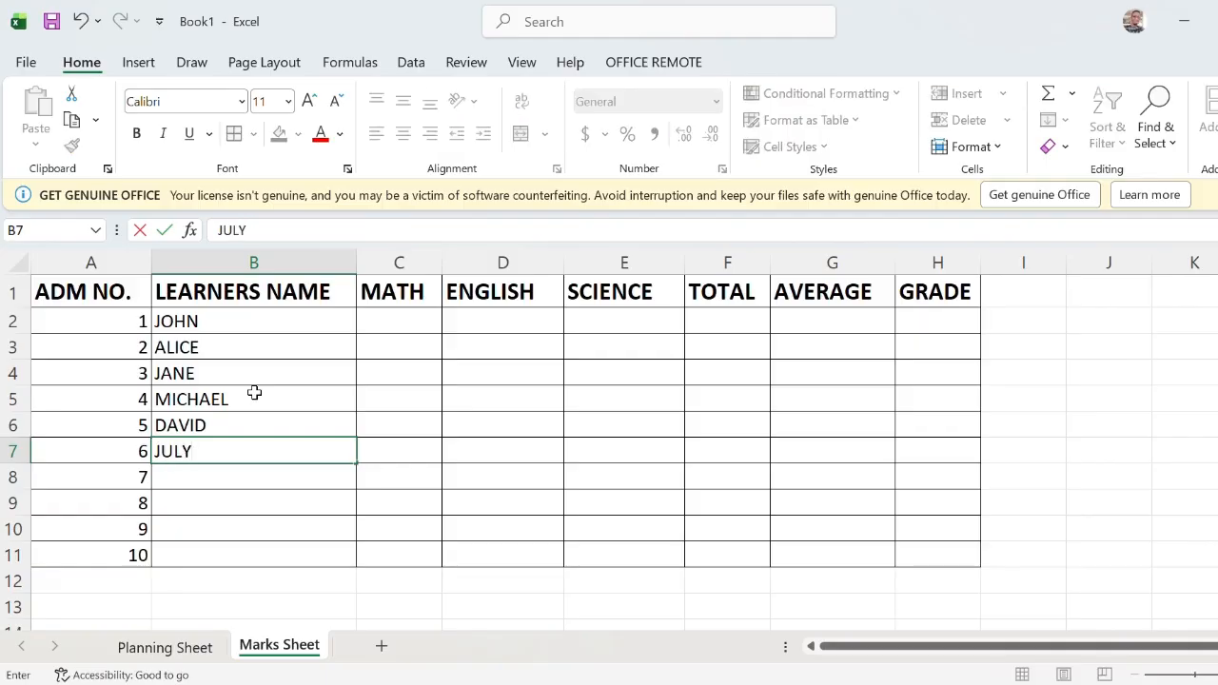
{"action": "left_click", "coordinate": [206, 477]}
{"action": "type", "text": "MARK"}
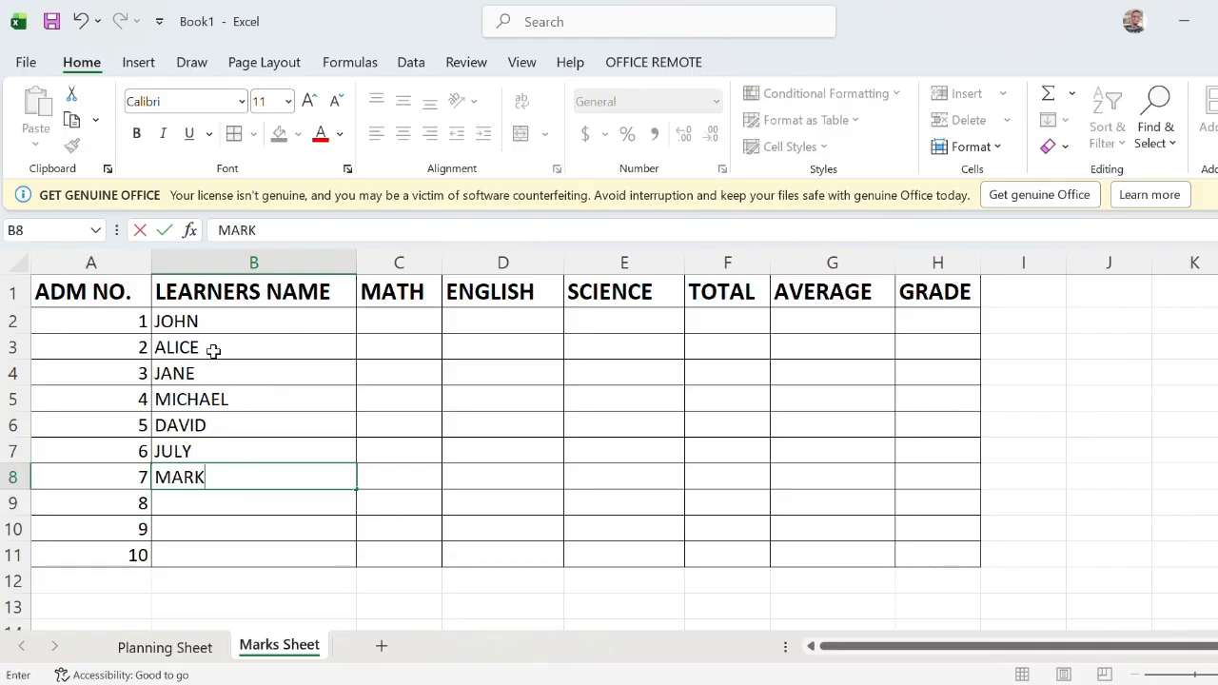
{"action": "left_click", "coordinate": [190, 505]}
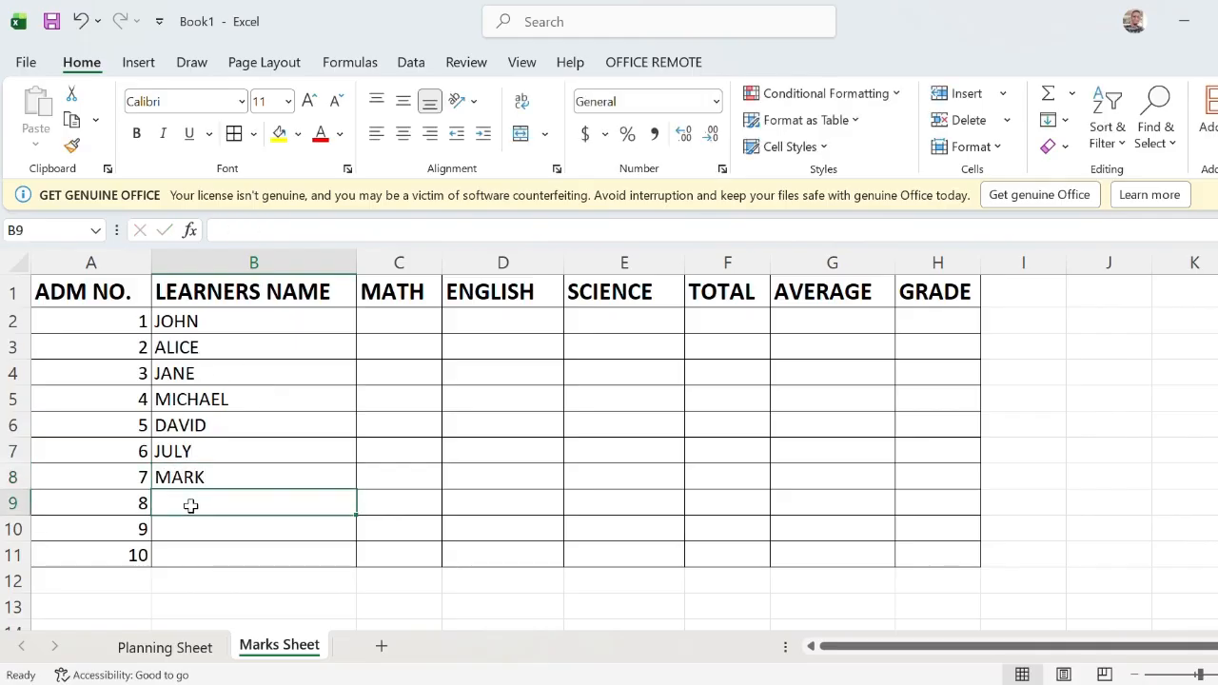
{"action": "type", "text": "PETER"}
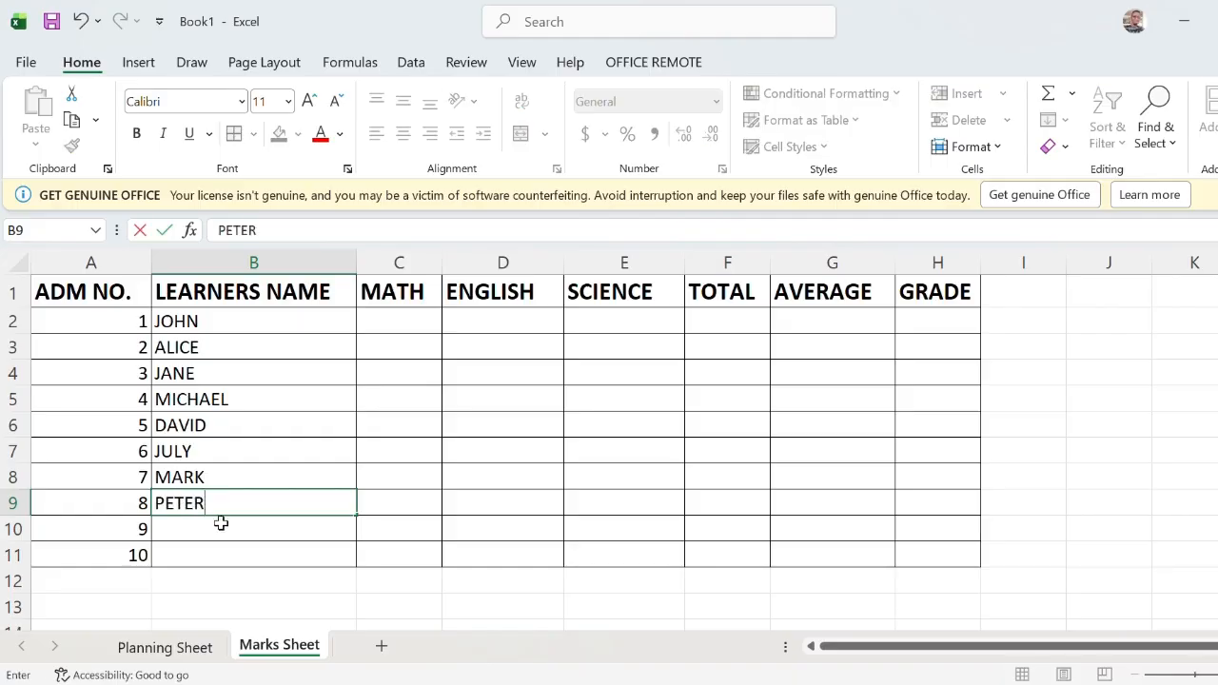
{"action": "double_click", "coordinate": [227, 532]}
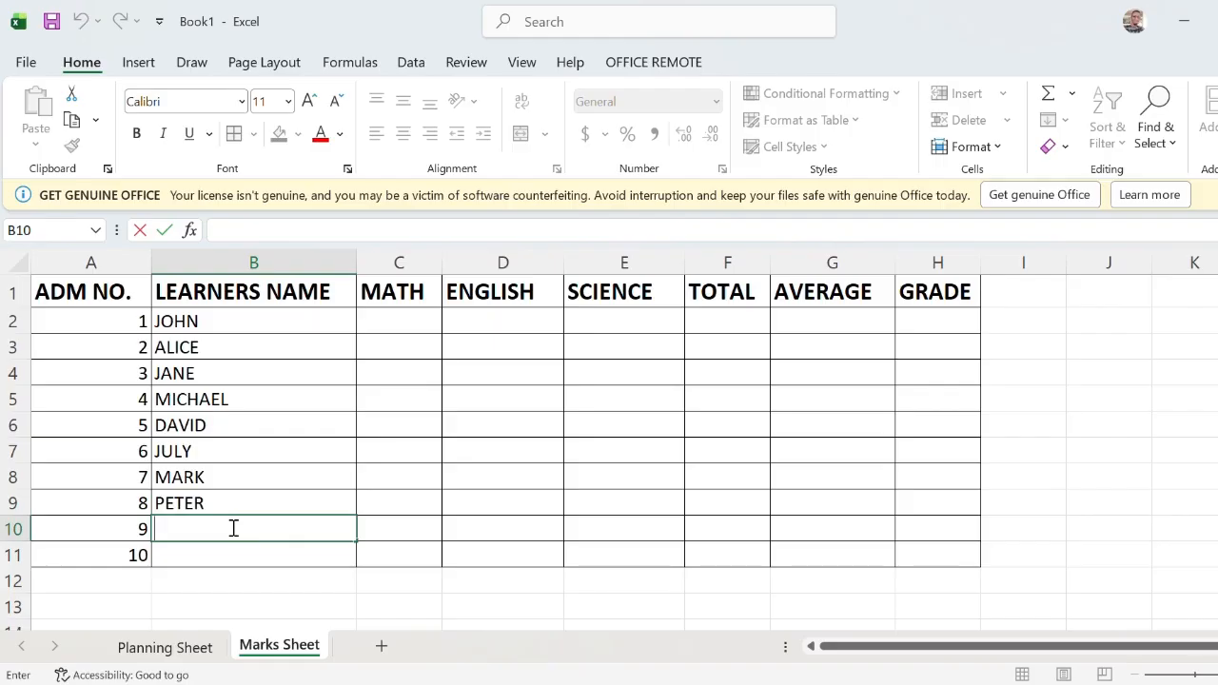
{"action": "type", "text": "MERCY"}
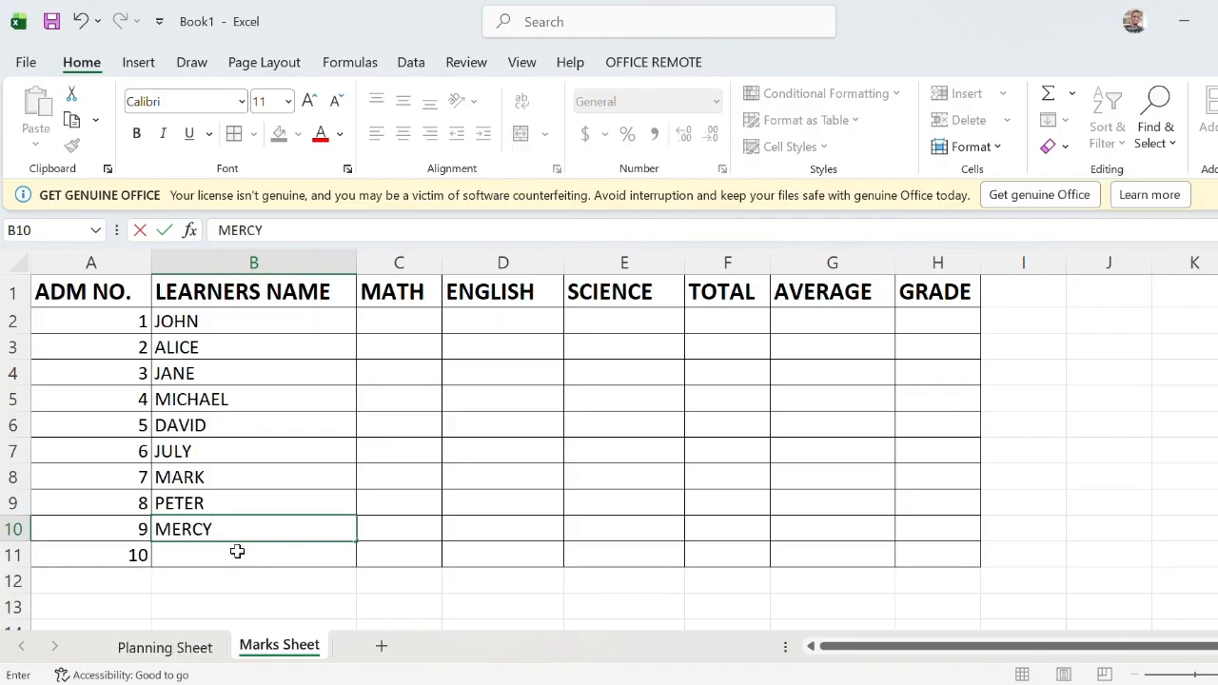
{"action": "double_click", "coordinate": [242, 558]}
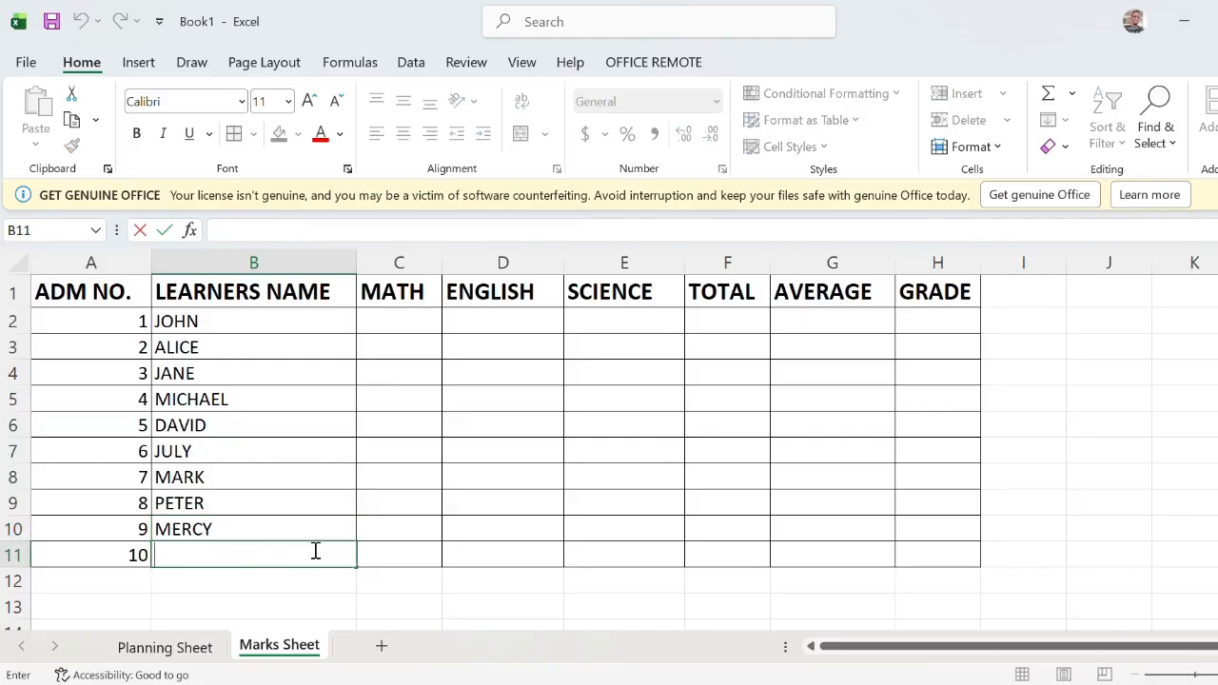
{"action": "type", "text": "DORIS"}
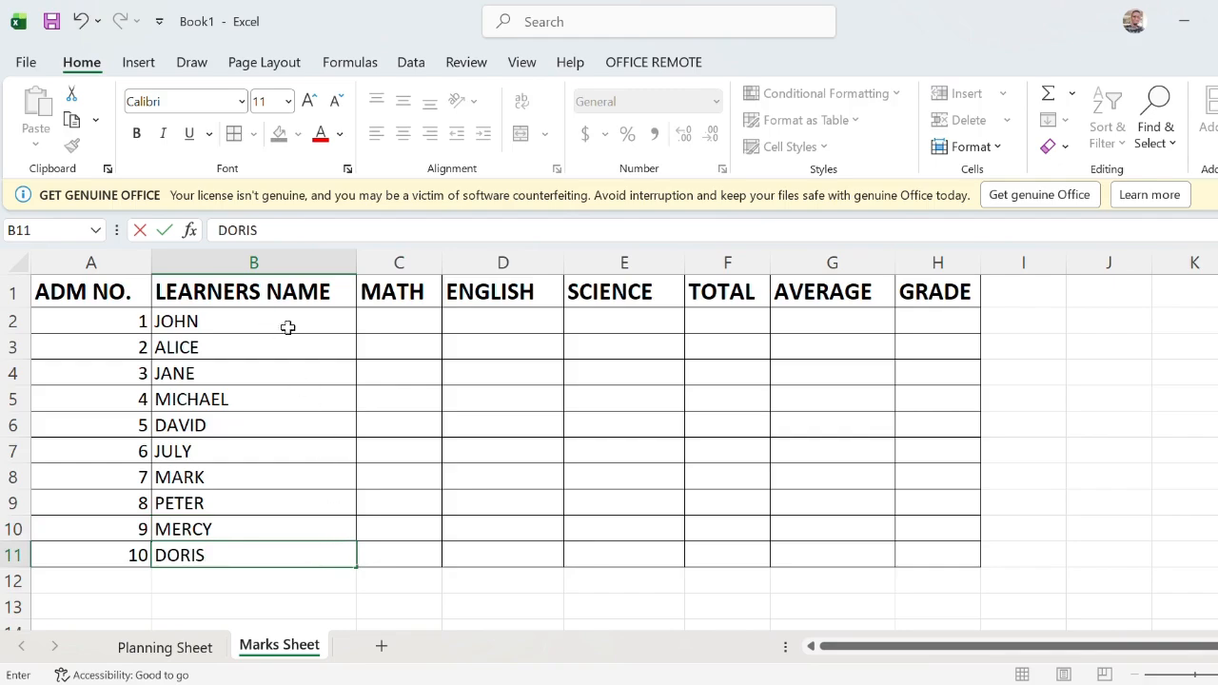
{"action": "left_click", "coordinate": [1095, 380]}
- Enter the MATH marks 60, 78, 56, 78 and 65 in cells C2 to C6
{"action": "left_click", "coordinate": [393, 318]}
{"action": "double_click", "coordinate": [393, 319]}
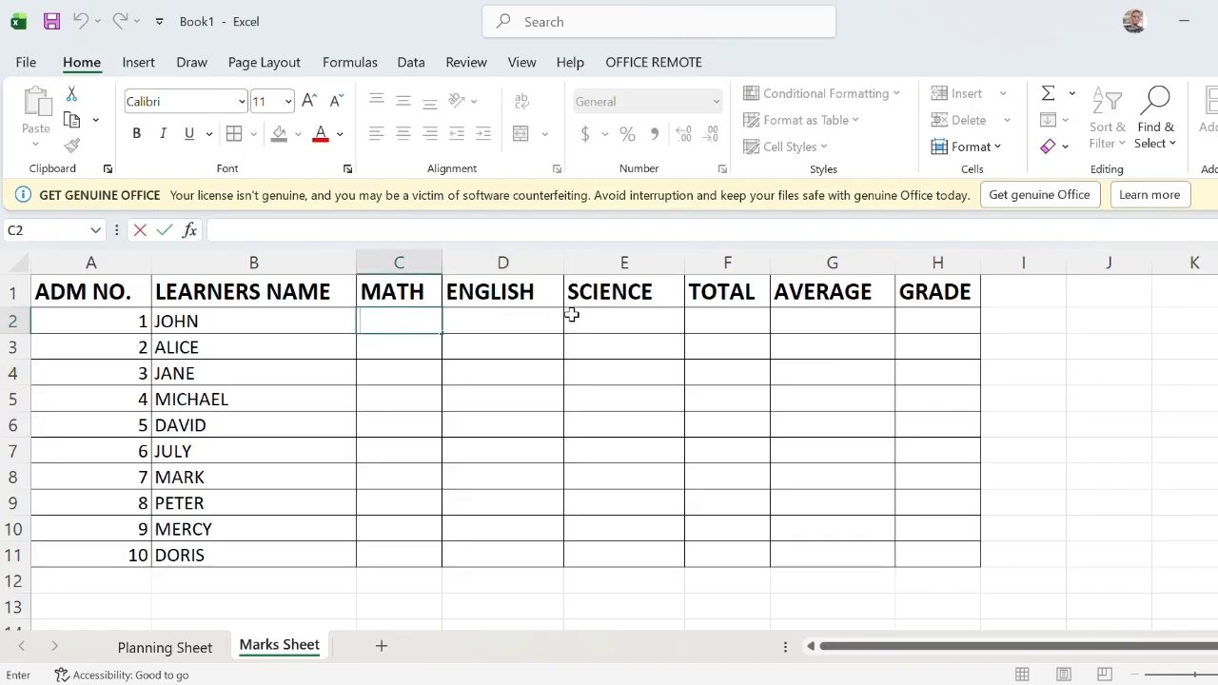
{"action": "type", "text": "60"}
{"action": "left_click", "coordinate": [414, 347]}
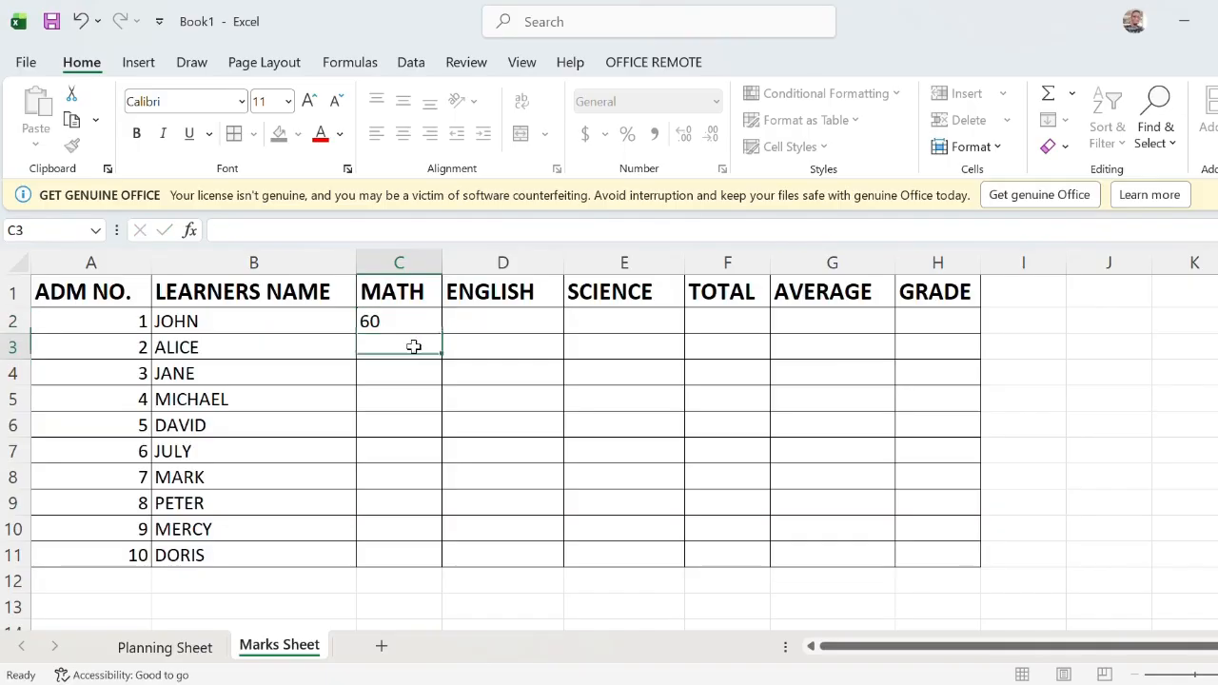
{"action": "type", "text": "78"}
{"action": "left_click", "coordinate": [402, 376]}
{"action": "type", "text": "56"}
{"action": "left_click", "coordinate": [402, 402]}
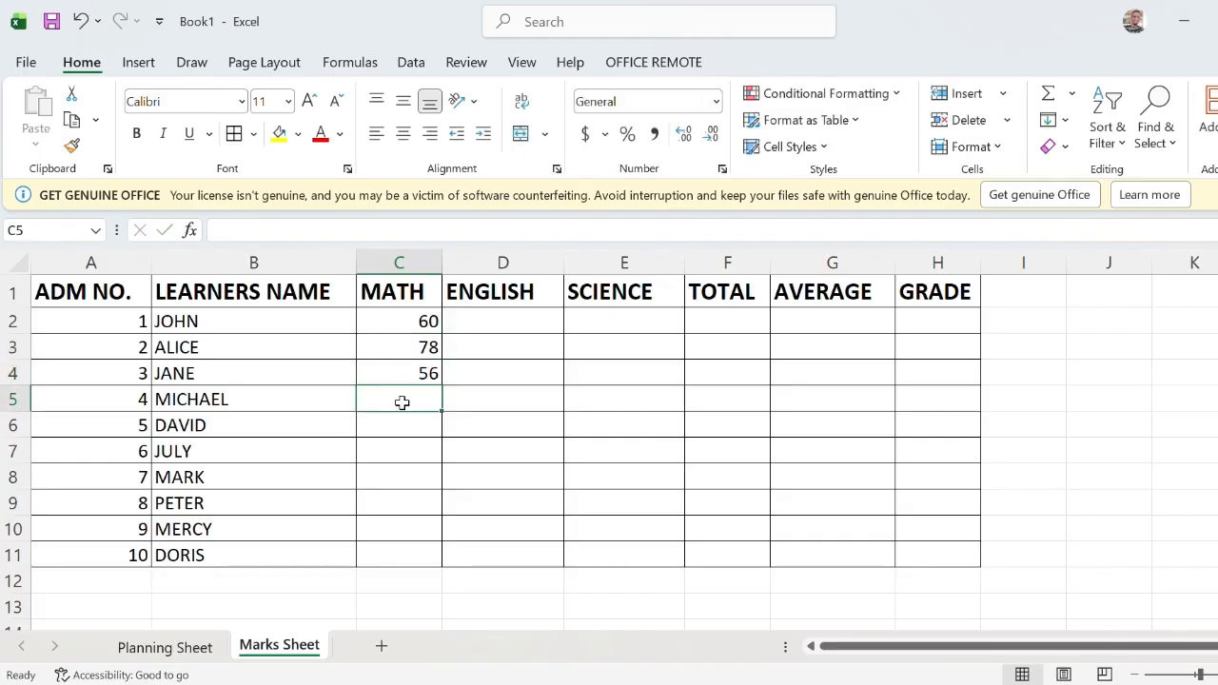
{"action": "type", "text": "78"}
{"action": "left_click", "coordinate": [406, 422]}
{"action": "type", "text": "65"}
- Enter the MATH marks 76, 58, 66, 75 and 89 in cells C7 to C11
{"action": "left_click", "coordinate": [403, 454]}
{"action": "type", "text": "76"}
{"action": "left_click", "coordinate": [400, 479]}
{"action": "type", "text": "58"}
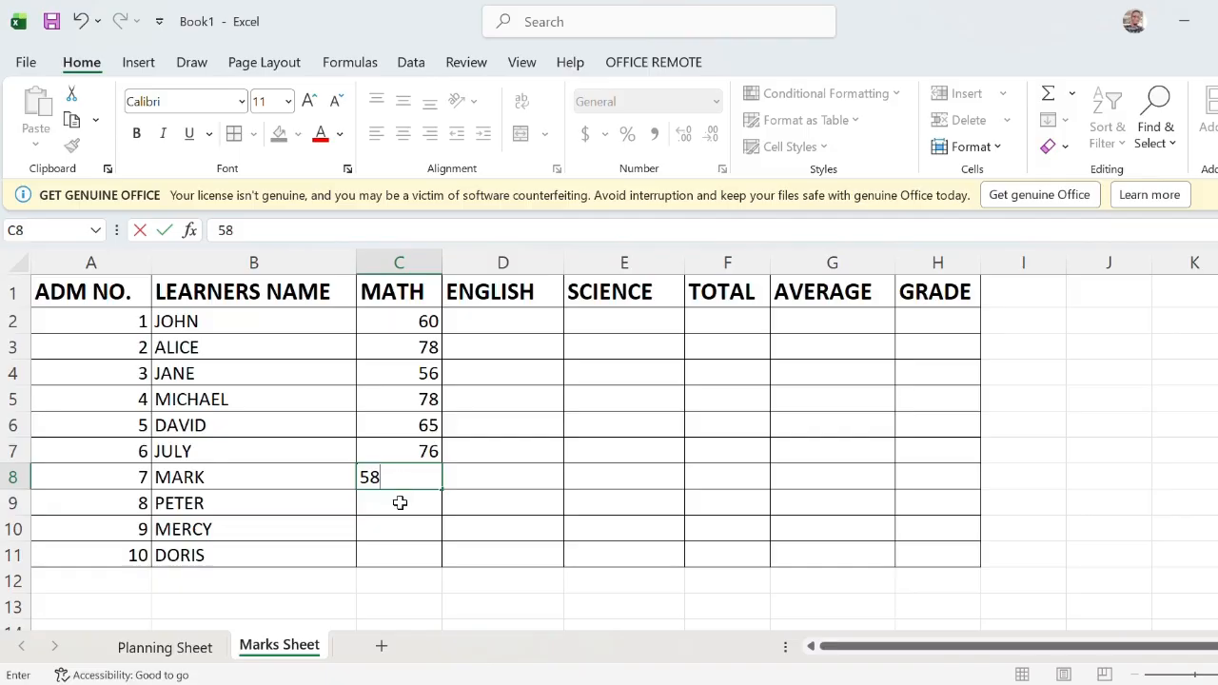
{"action": "left_click", "coordinate": [400, 502]}
{"action": "type", "text": "66"}
{"action": "left_click", "coordinate": [398, 530]}
{"action": "type", "text": "75"}
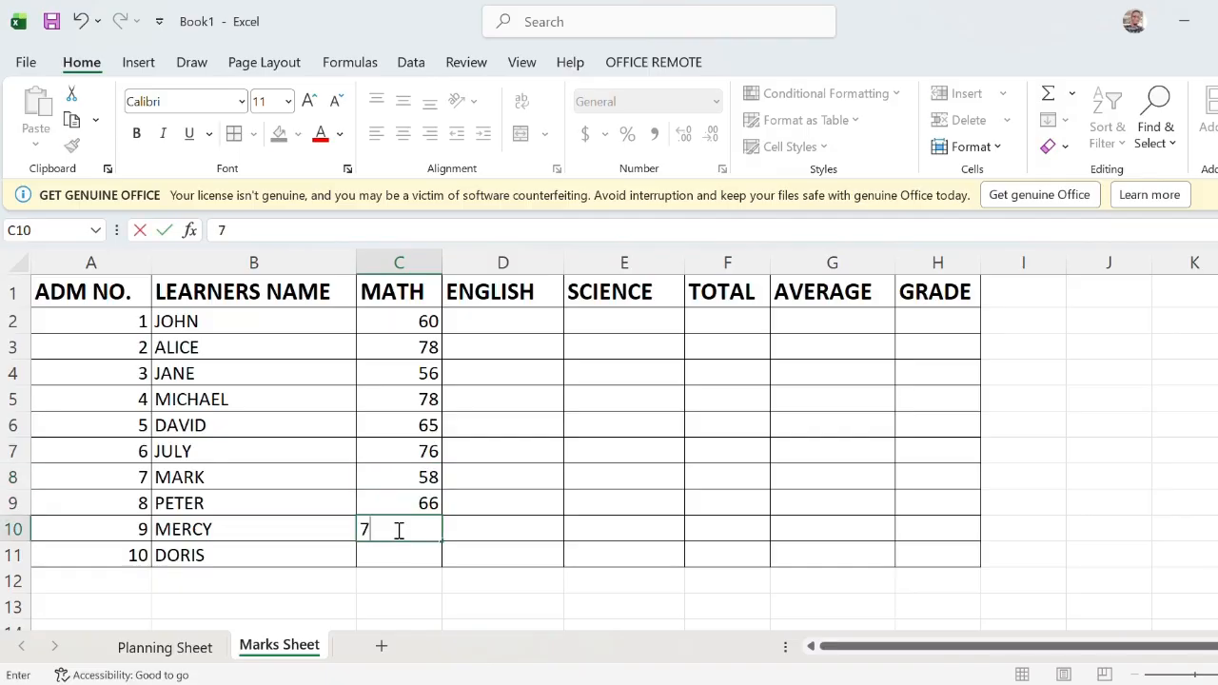
{"action": "left_click", "coordinate": [398, 557]}
{"action": "type", "text": "89"}
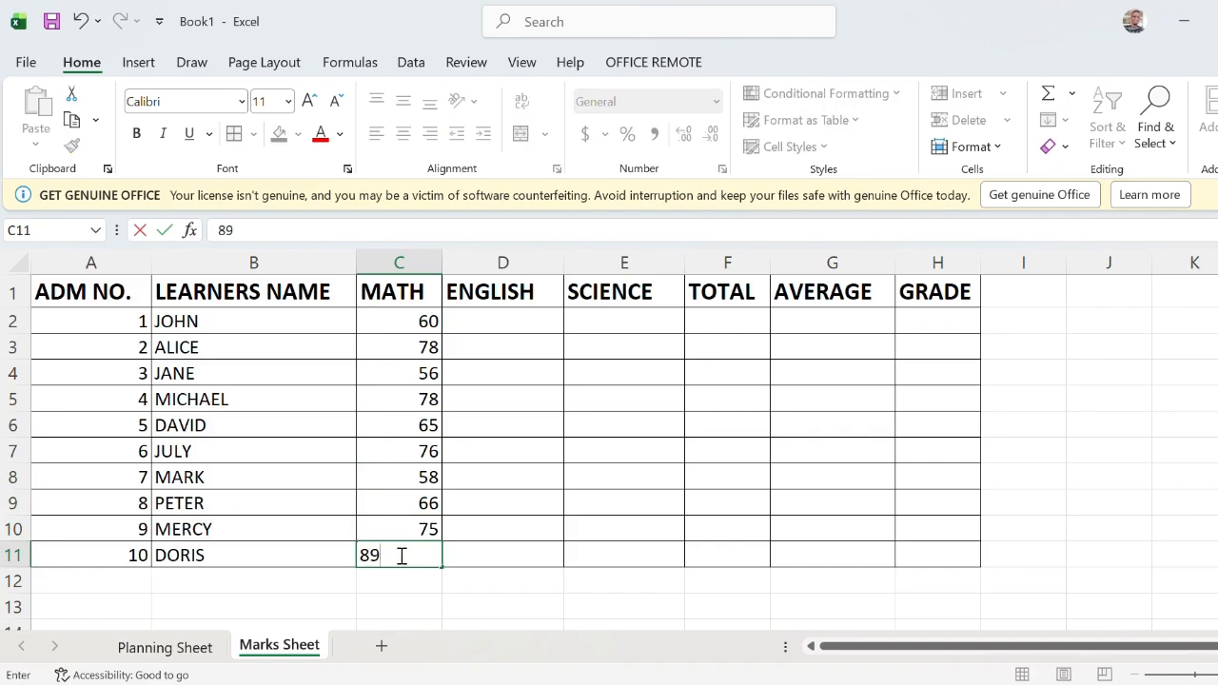
- Enter the ENGLISH marks 79, 80, 78, 70 and 80 in cells D2 to D6
{"action": "left_click", "coordinate": [505, 321]}
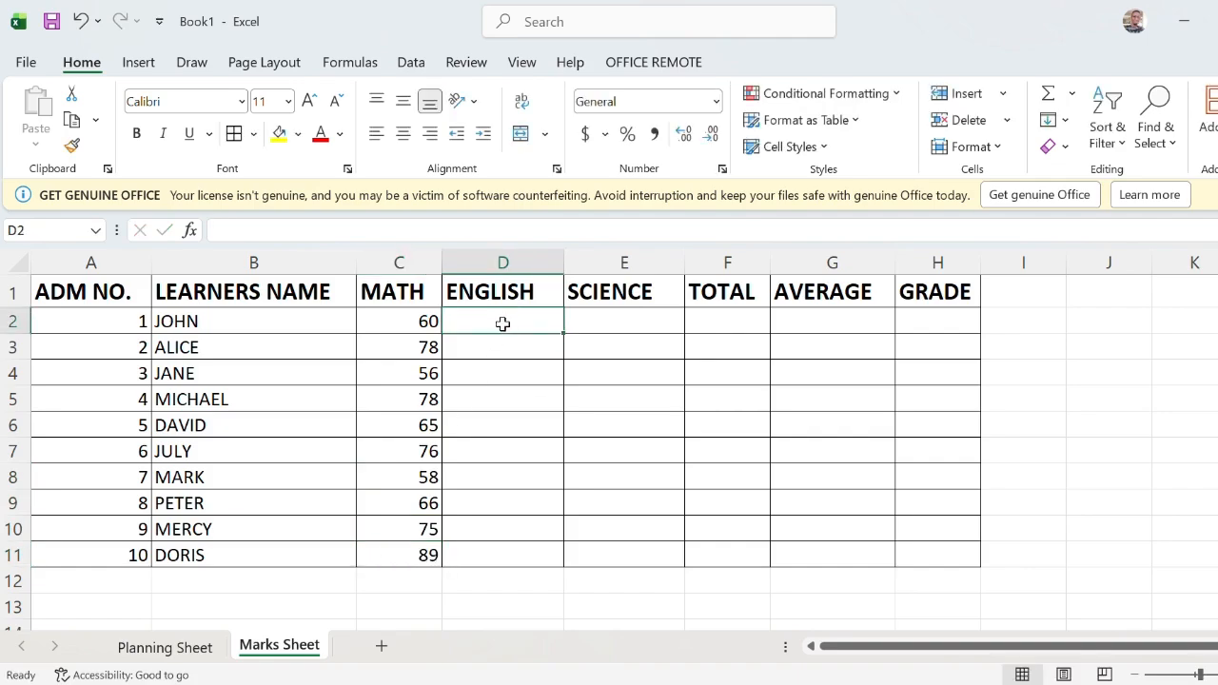
{"action": "type", "text": "79"}
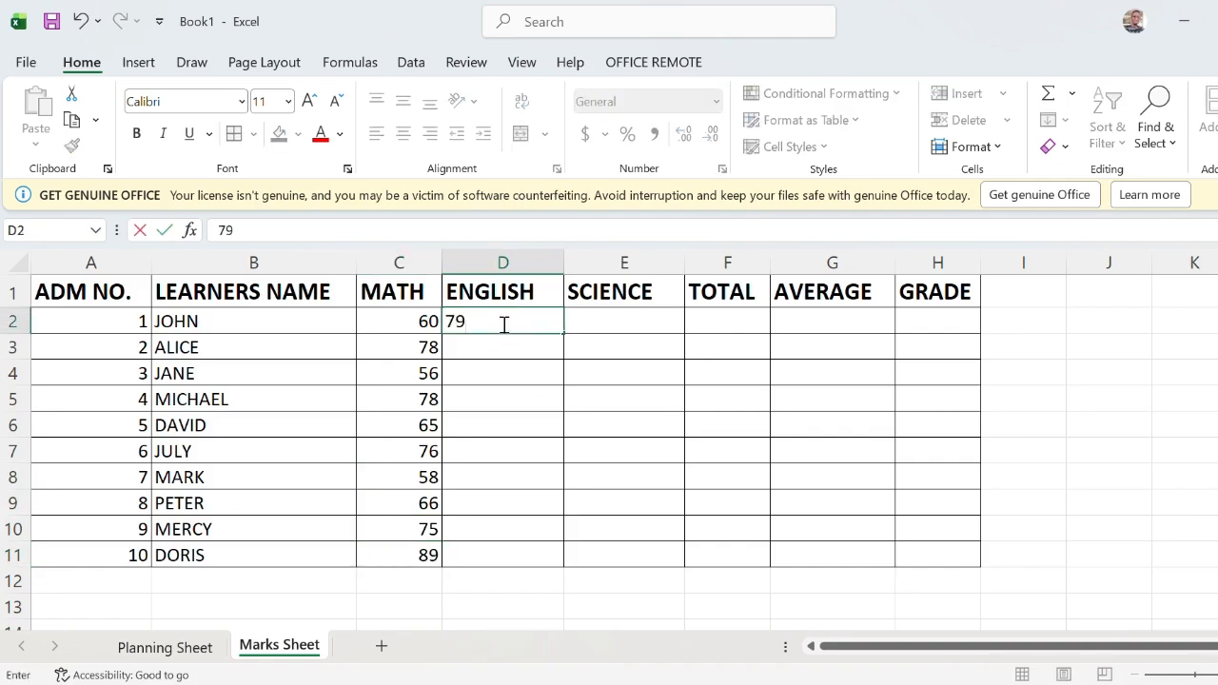
{"action": "left_click", "coordinate": [498, 351]}
{"action": "type", "text": "80"}
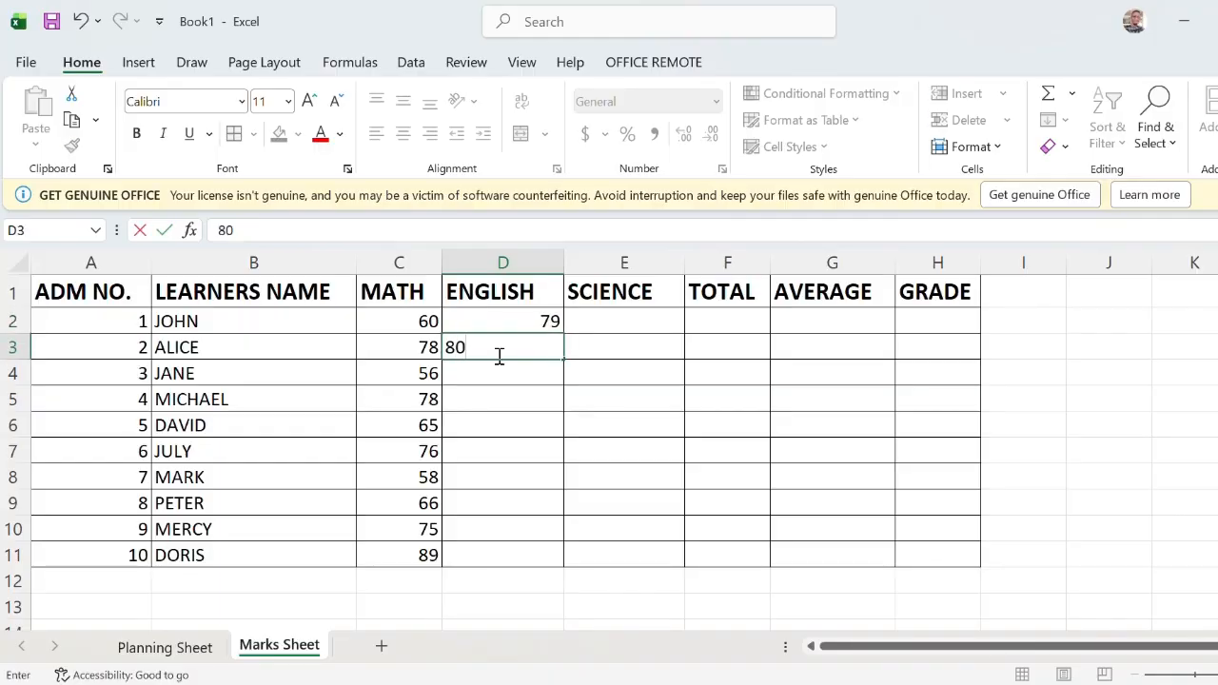
{"action": "left_click", "coordinate": [497, 373]}
{"action": "type", "text": "78"}
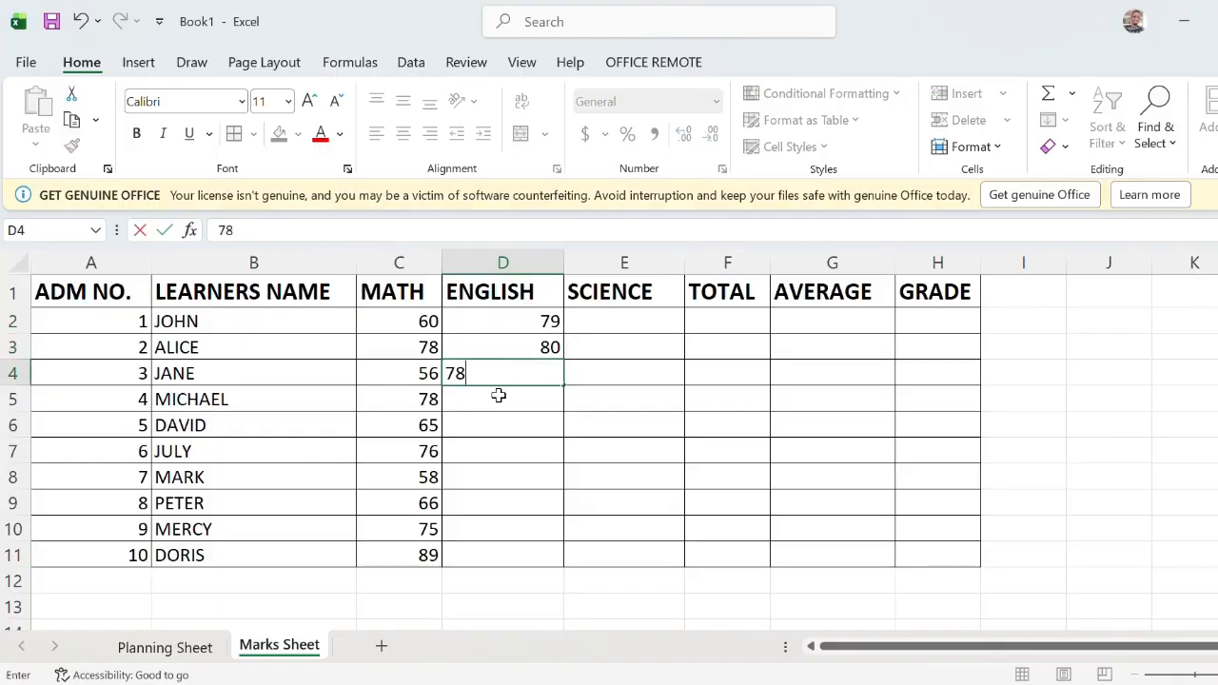
{"action": "left_click", "coordinate": [499, 394]}
{"action": "type", "text": "70"}
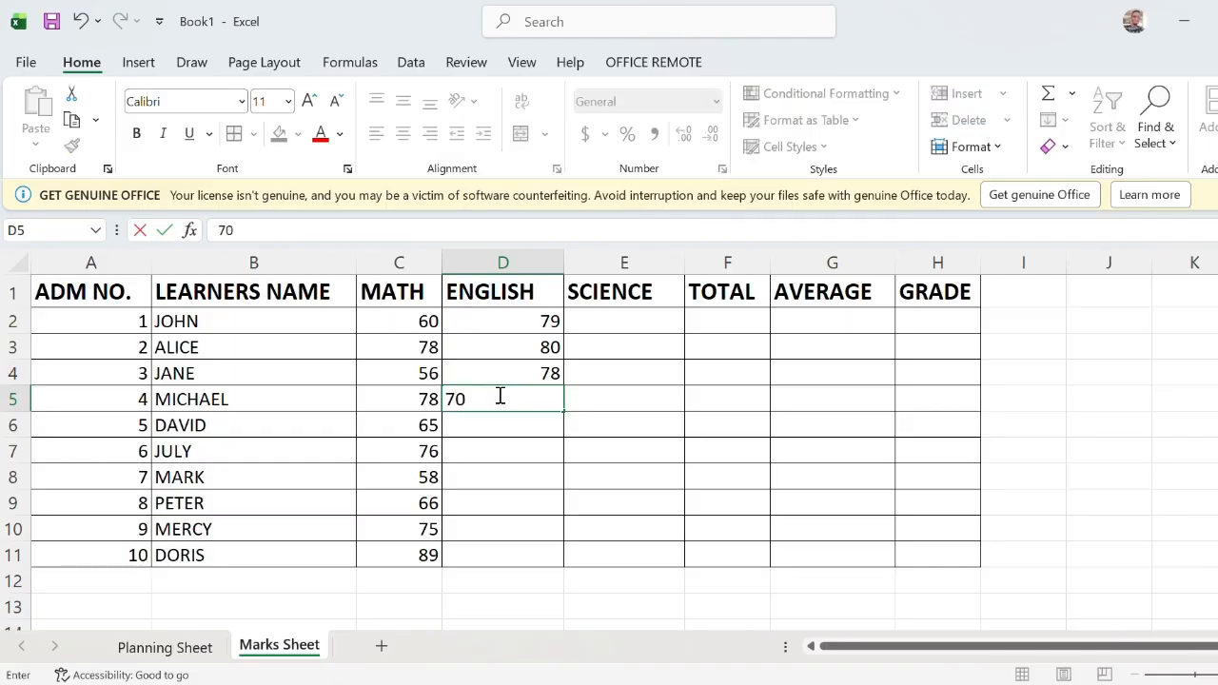
{"action": "left_click", "coordinate": [498, 426]}
{"action": "type", "text": "80"}
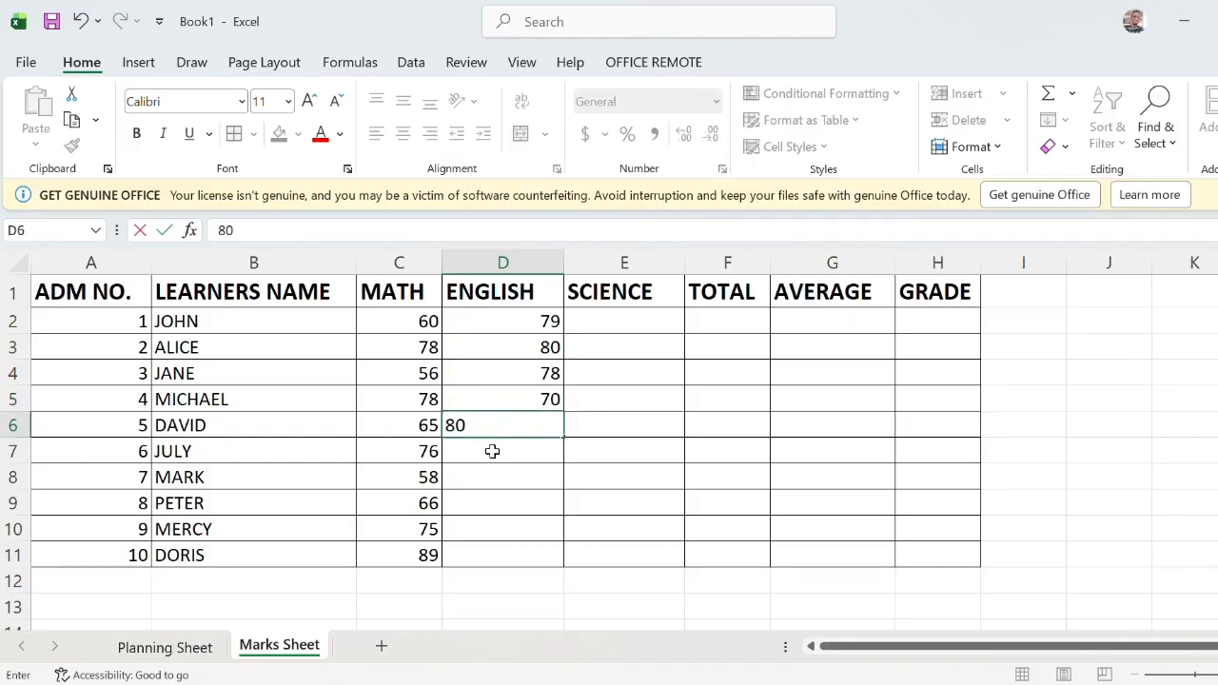
- Enter the ENGLISH marks 68, 77, 75, 68 and 90 in cells D7 to D11
{"action": "left_click", "coordinate": [493, 453]}
{"action": "type", "text": "68"}
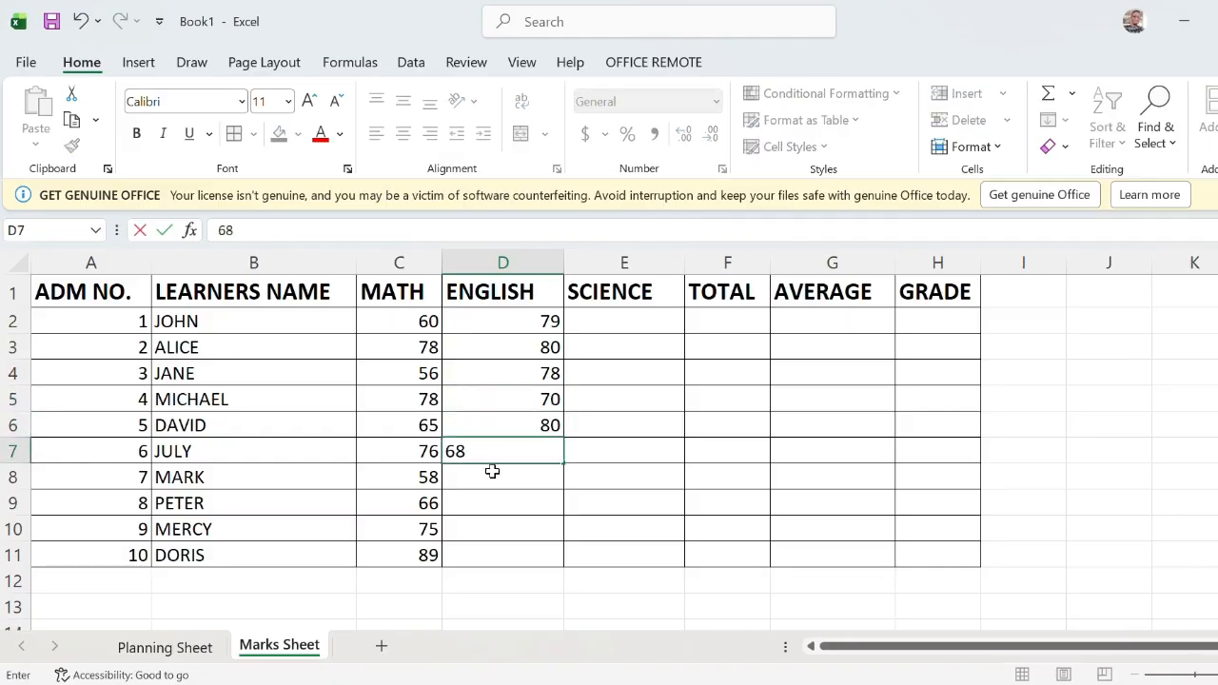
{"action": "left_click", "coordinate": [493, 475]}
{"action": "type", "text": "77"}
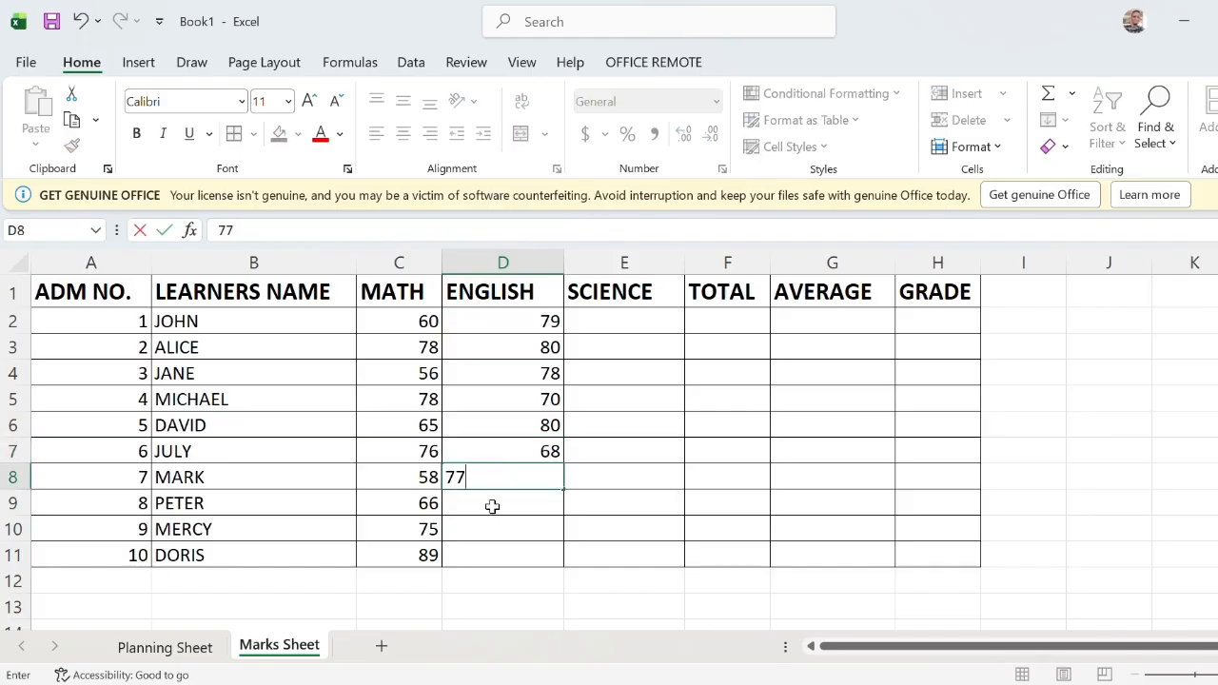
{"action": "left_click", "coordinate": [492, 507]}
{"action": "type", "text": "75"}
{"action": "left_click", "coordinate": [500, 529]}
{"action": "type", "text": "68"}
{"action": "left_click", "coordinate": [498, 555]}
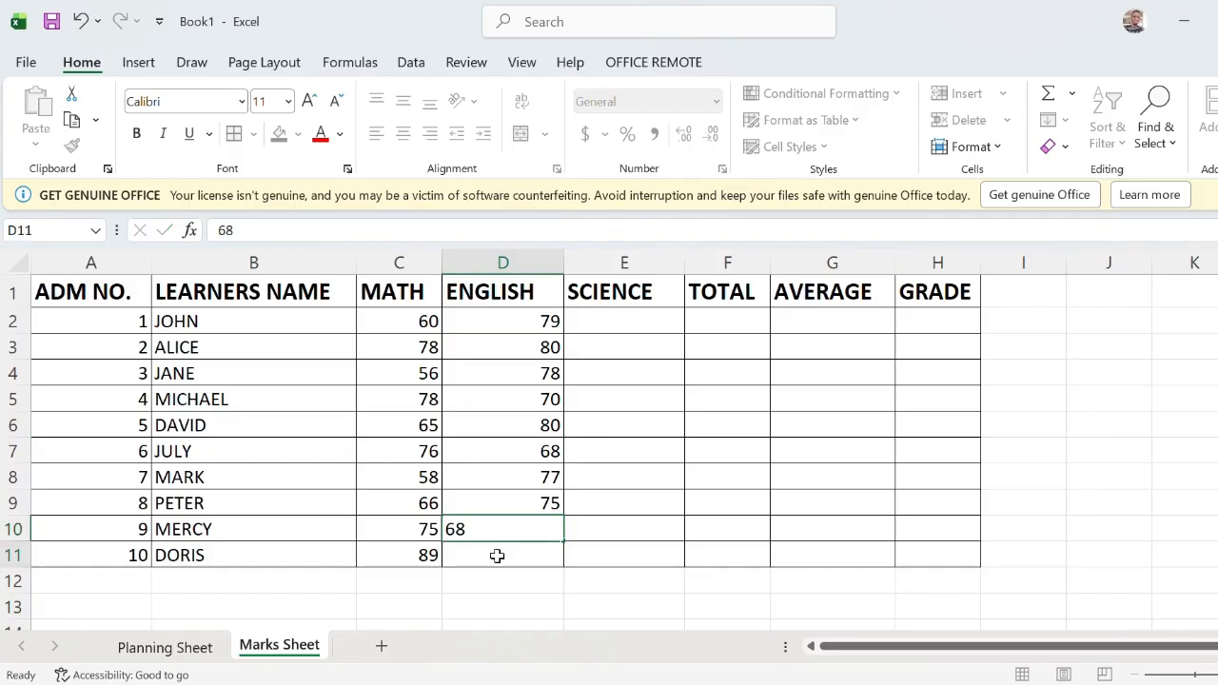
{"action": "type", "text": "90"}
- Enter the SCIENCE marks 87, 67, 89, 87 and 56 in cells E2 to E6
{"action": "left_click", "coordinate": [608, 321]}
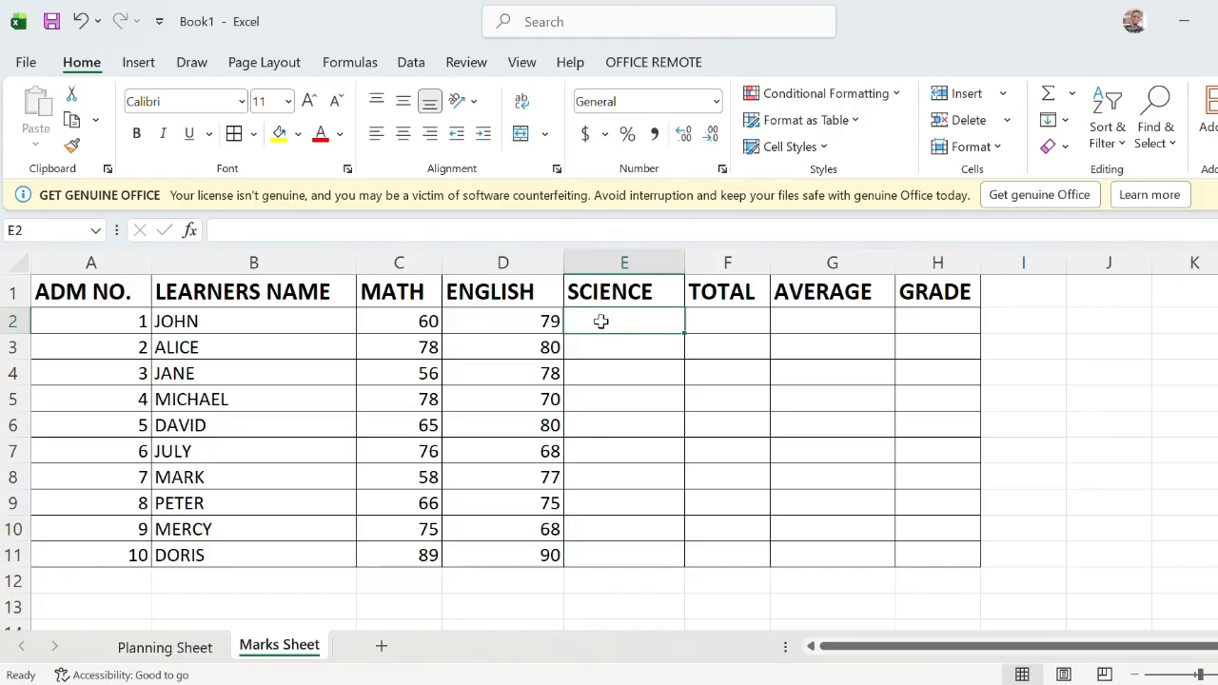
{"action": "type", "text": "87"}
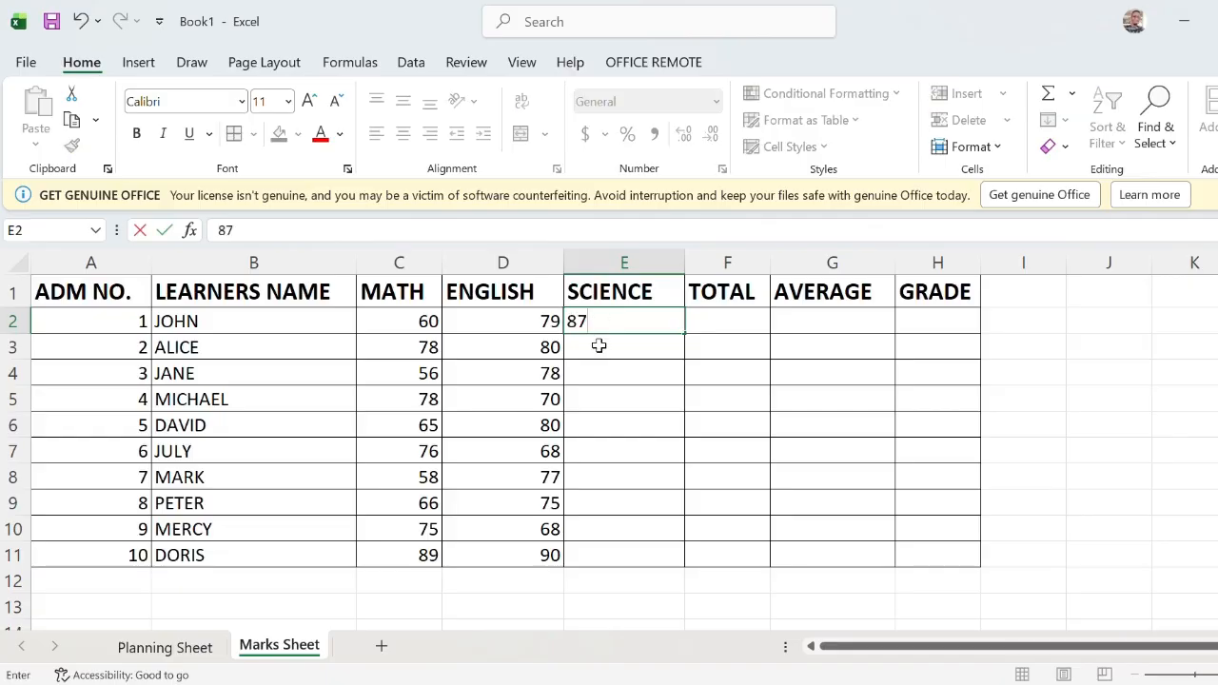
{"action": "left_click", "coordinate": [599, 346]}
{"action": "type", "text": "67"}
{"action": "left_click", "coordinate": [608, 376]}
{"action": "type", "text": "89"}
{"action": "left_click", "coordinate": [607, 400]}
{"action": "type", "text": "87"}
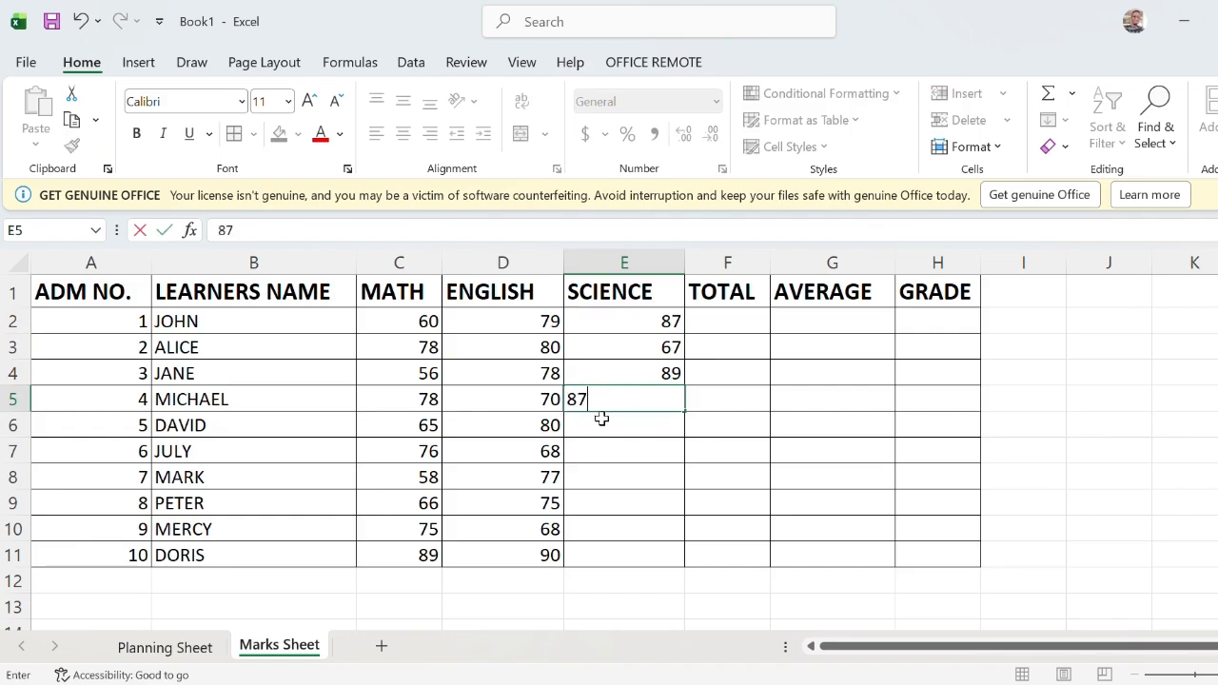
{"action": "left_click", "coordinate": [602, 419]}
{"action": "type", "text": "56"}
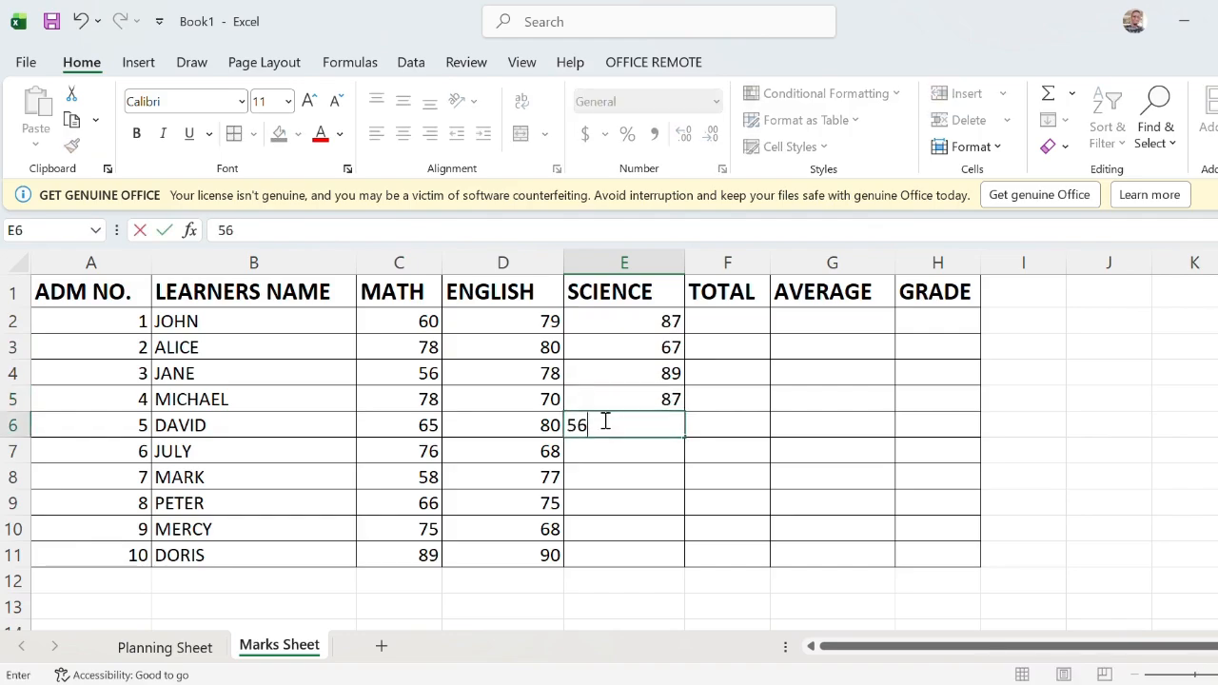
- Enter the SCIENCE marks 78, 76, 88, 80 and 76 in cells E7 to E11
{"action": "left_click", "coordinate": [604, 448]}
{"action": "type", "text": "78"}
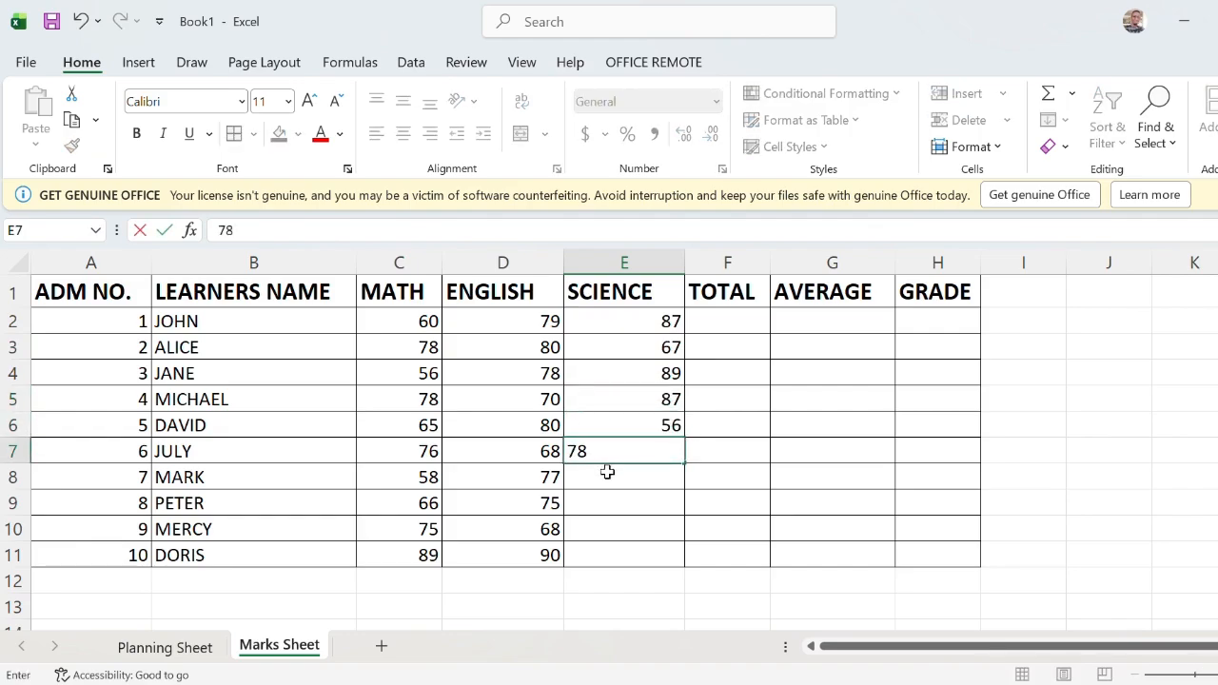
{"action": "left_click", "coordinate": [608, 473]}
{"action": "type", "text": "76"}
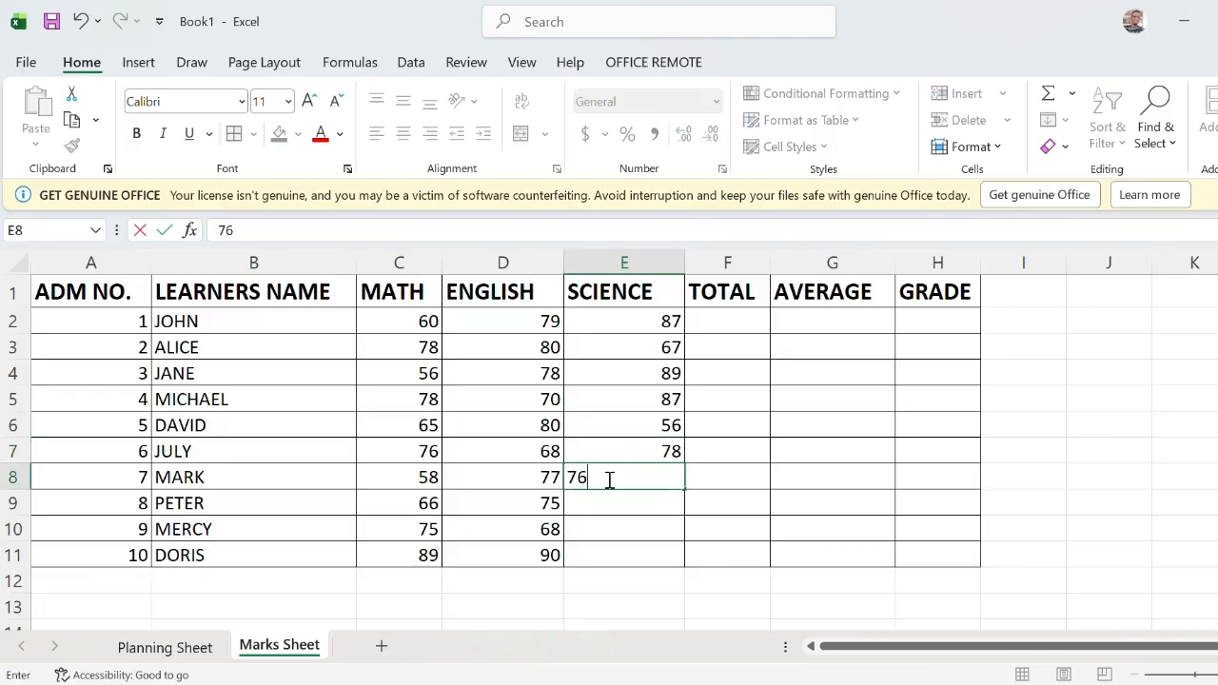
{"action": "left_click", "coordinate": [606, 502]}
{"action": "type", "text": "88"}
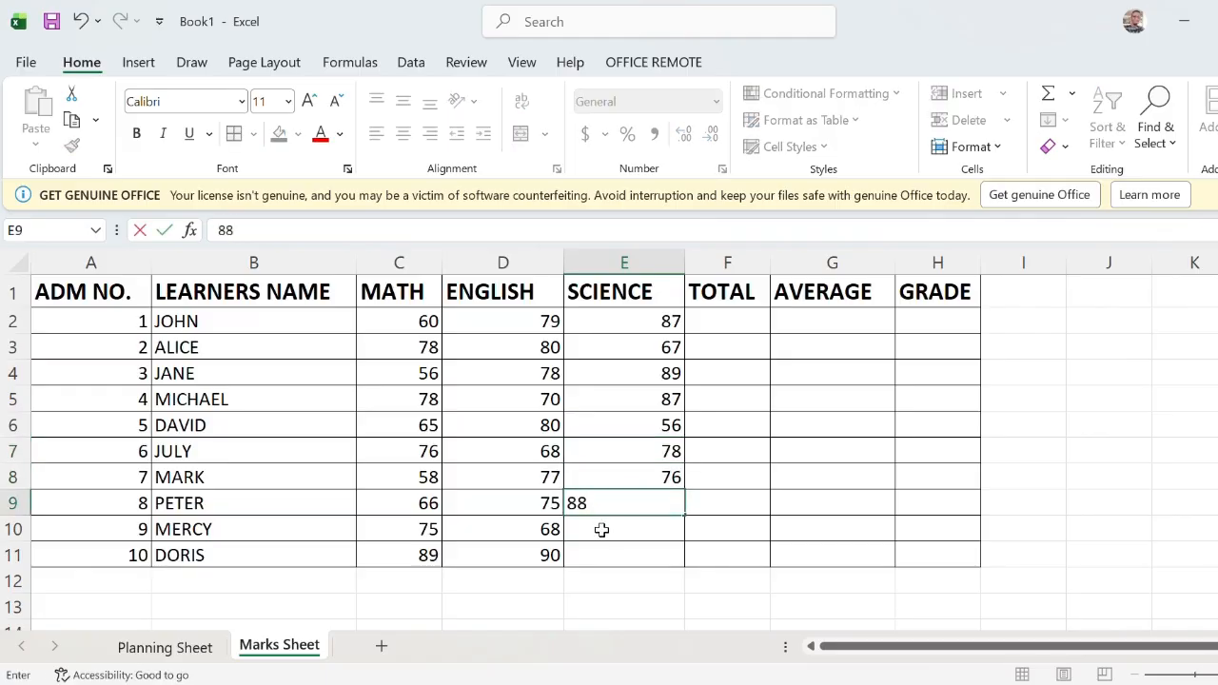
{"action": "left_click", "coordinate": [602, 530]}
{"action": "type", "text": "80"}
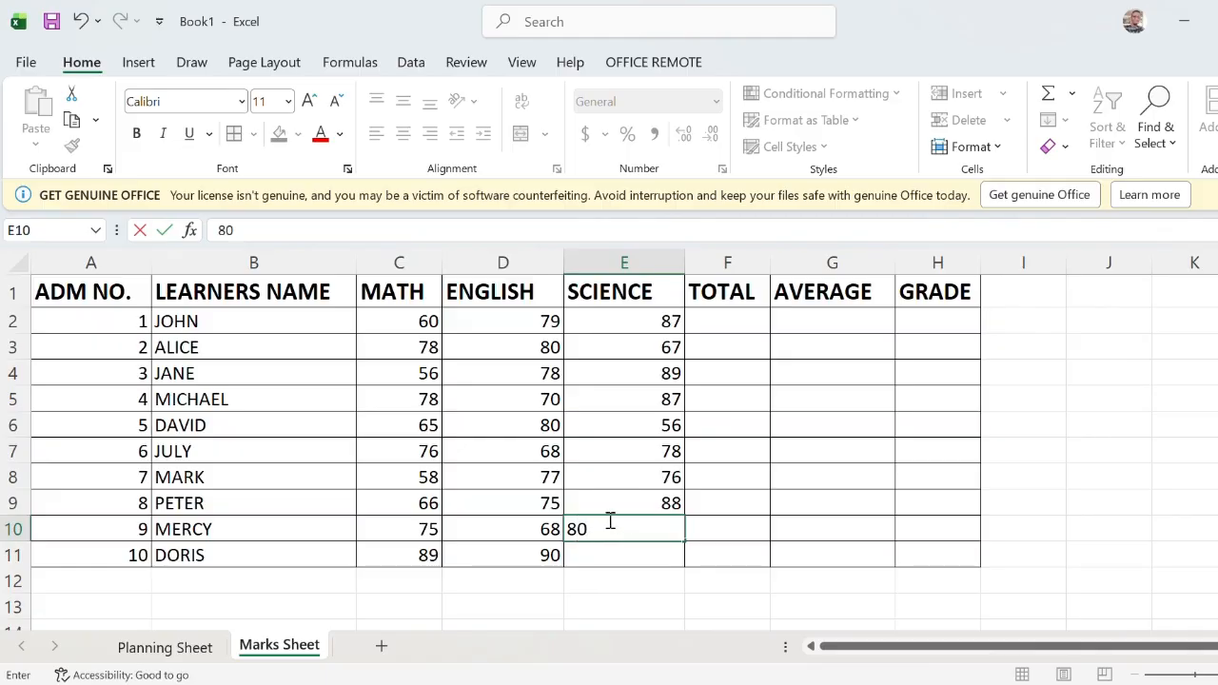
{"action": "left_click", "coordinate": [642, 550]}
{"action": "type", "text": "76"}
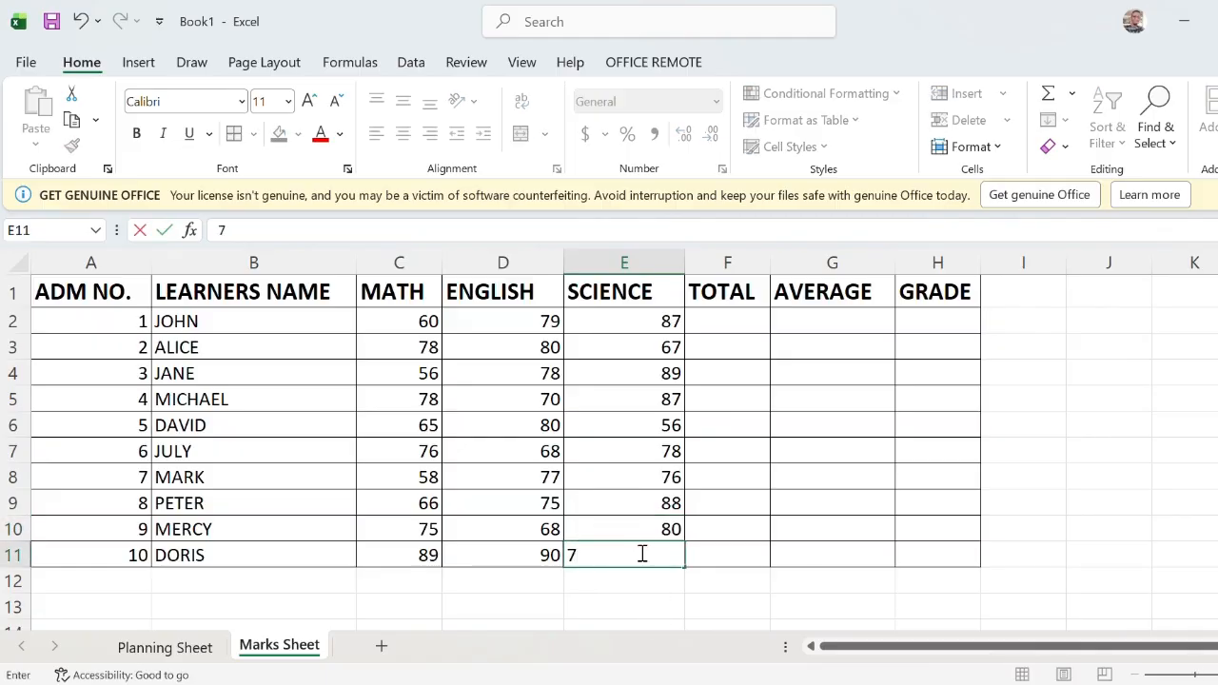
{"action": "left_click", "coordinate": [716, 323]}
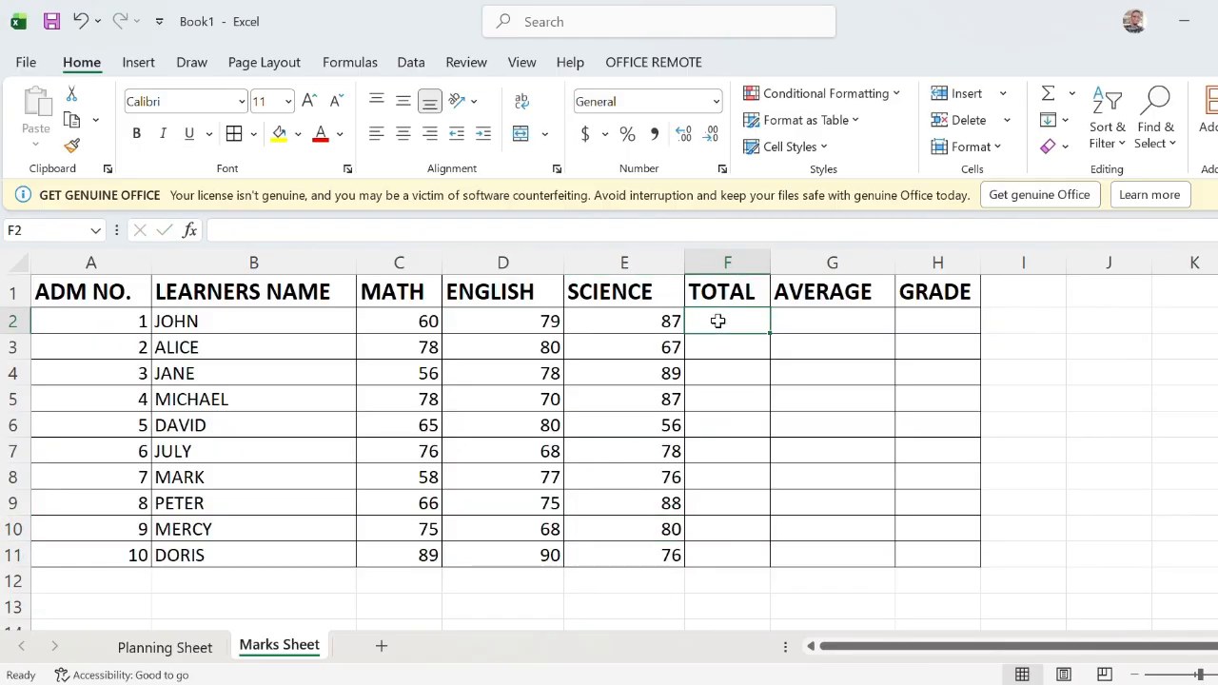
{"action": "left_click", "coordinate": [1212, 429]}
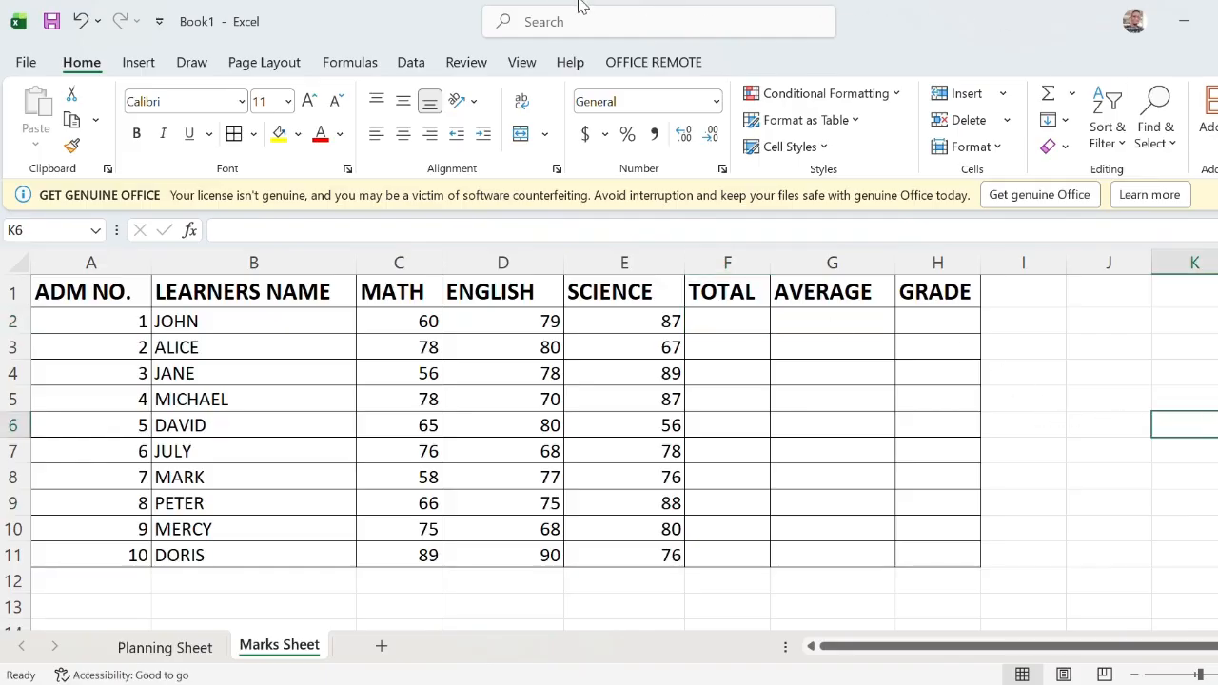
{"action": "left_click", "coordinate": [541, 35]}
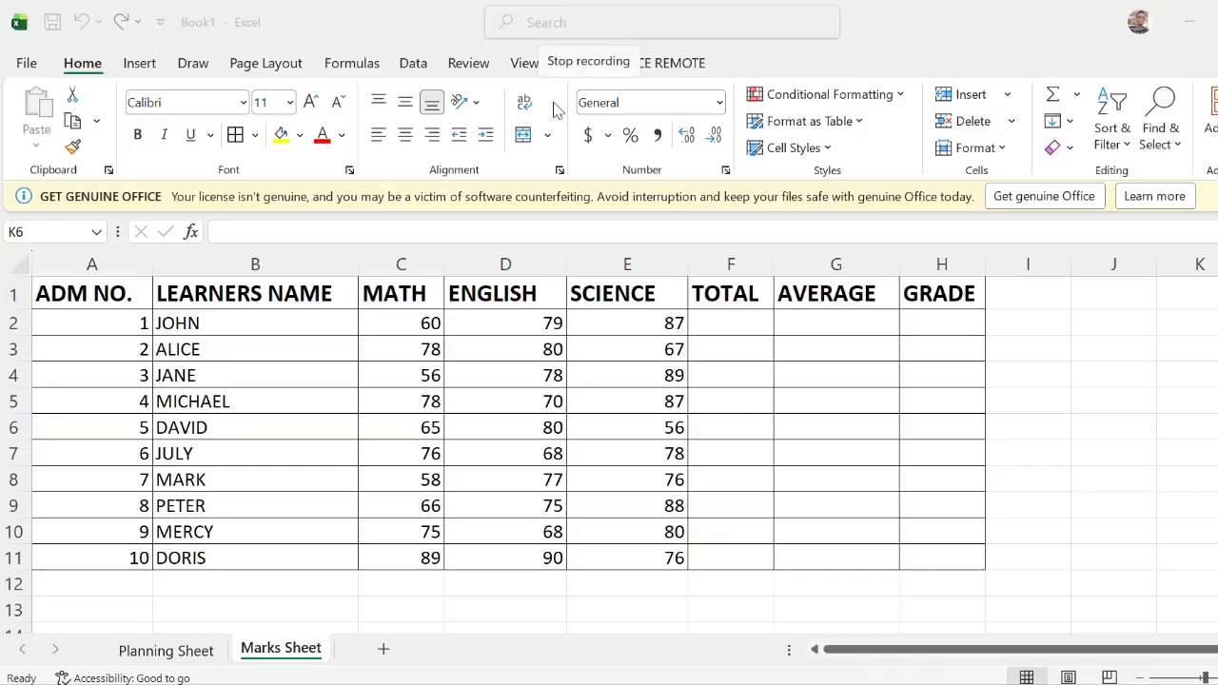
- Add a new worksheet after the Marks Sheet and name it Grading
{"action": "left_click", "coordinate": [385, 650]}
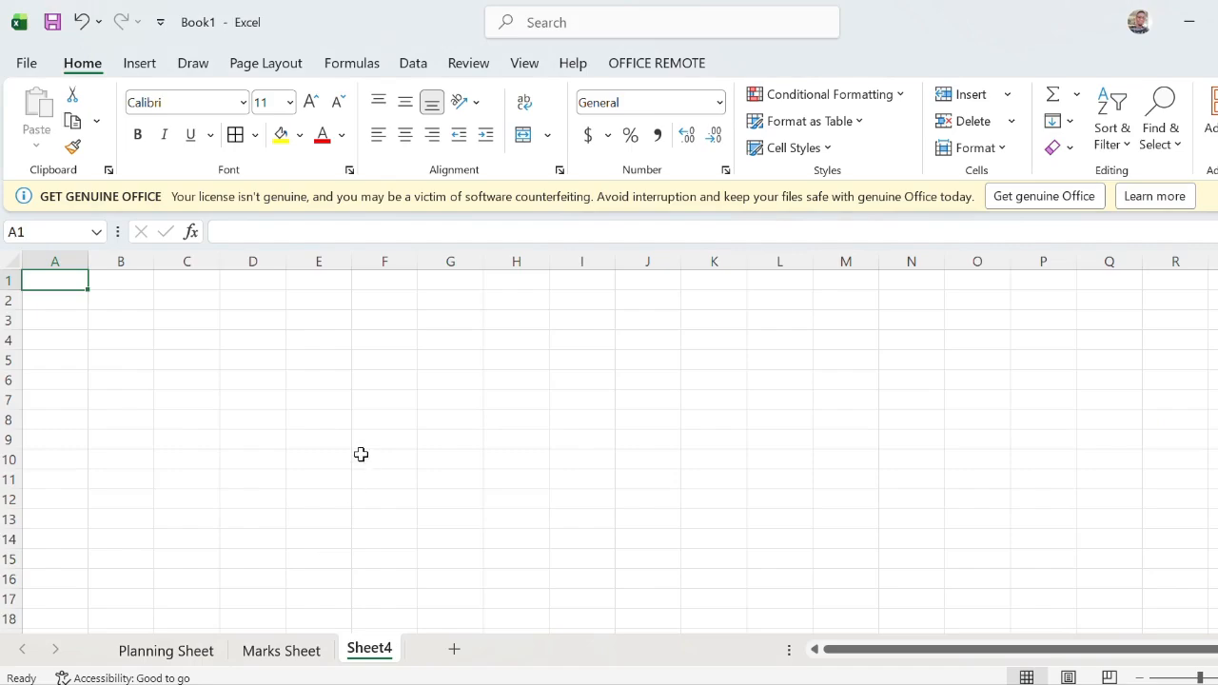
{"action": "double_click", "coordinate": [371, 650]}
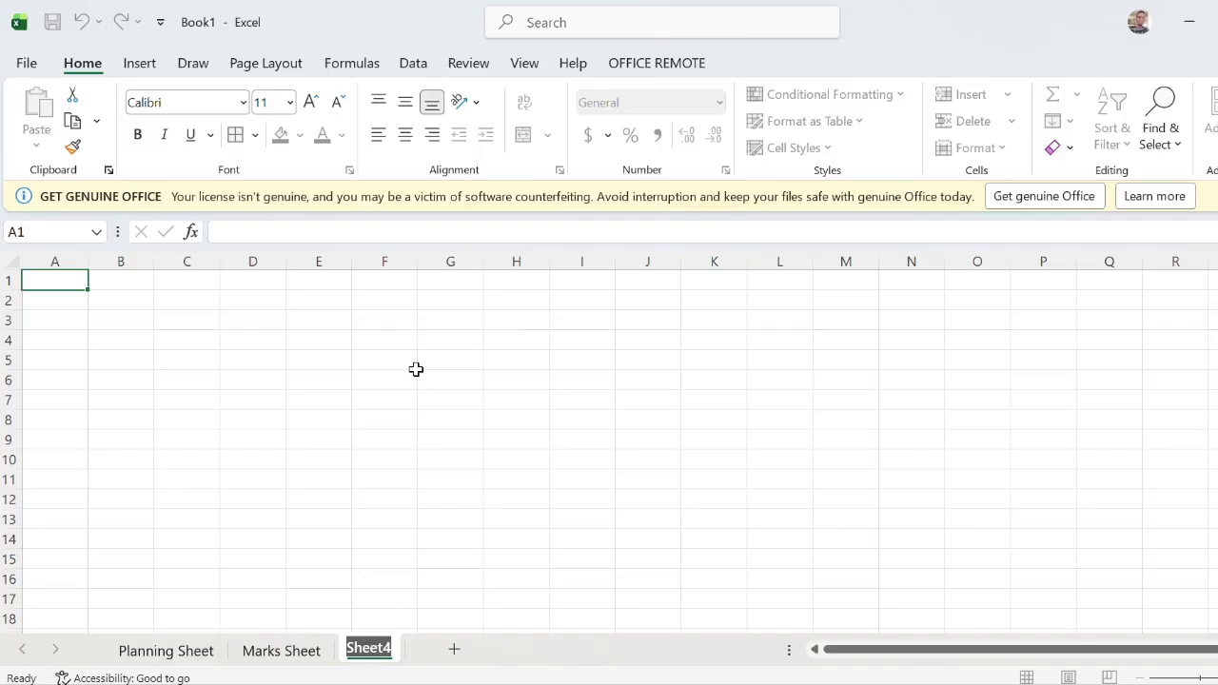
{"action": "type", "text": "Grading"}
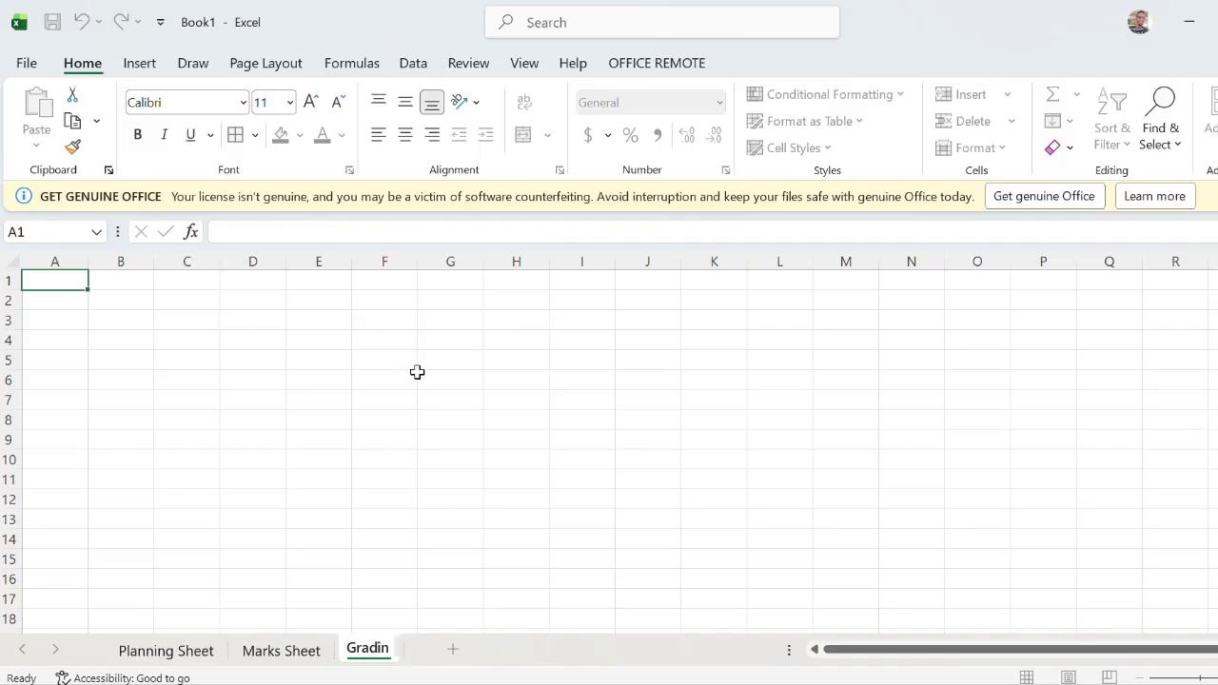
- Enter the title GRADING in cell A1 of the Grading sheet and make it bold
{"action": "left_click", "coordinate": [55, 283]}
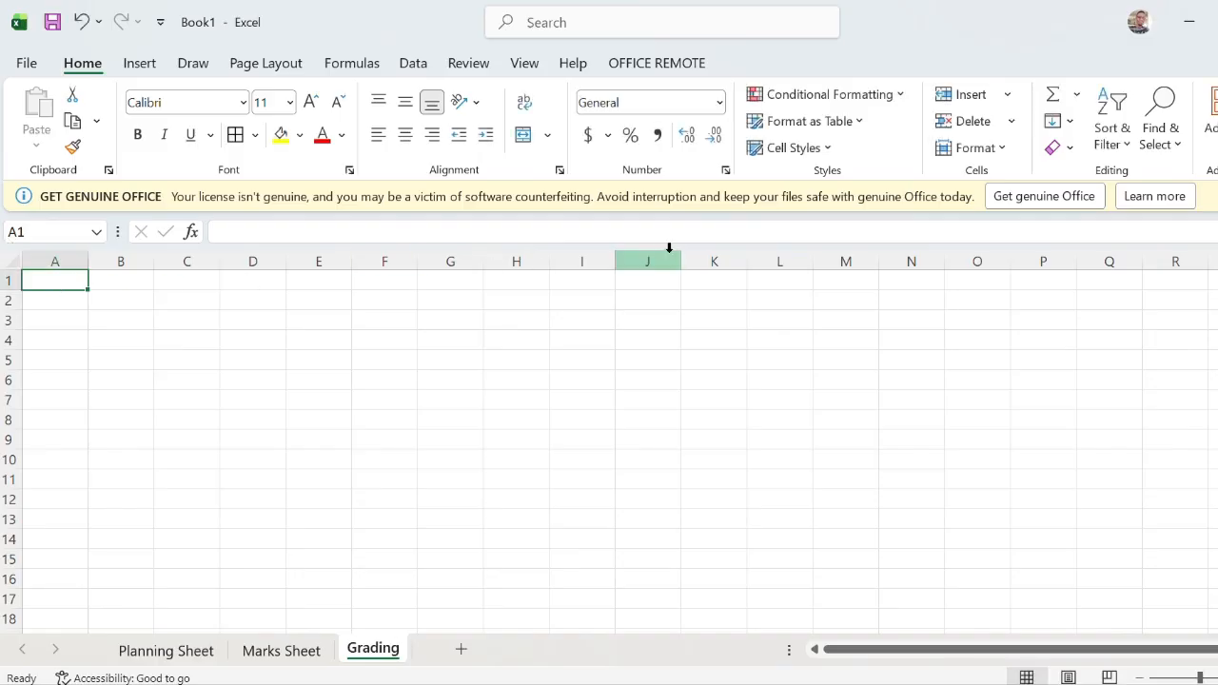
{"action": "type", "text": "GRADING"}
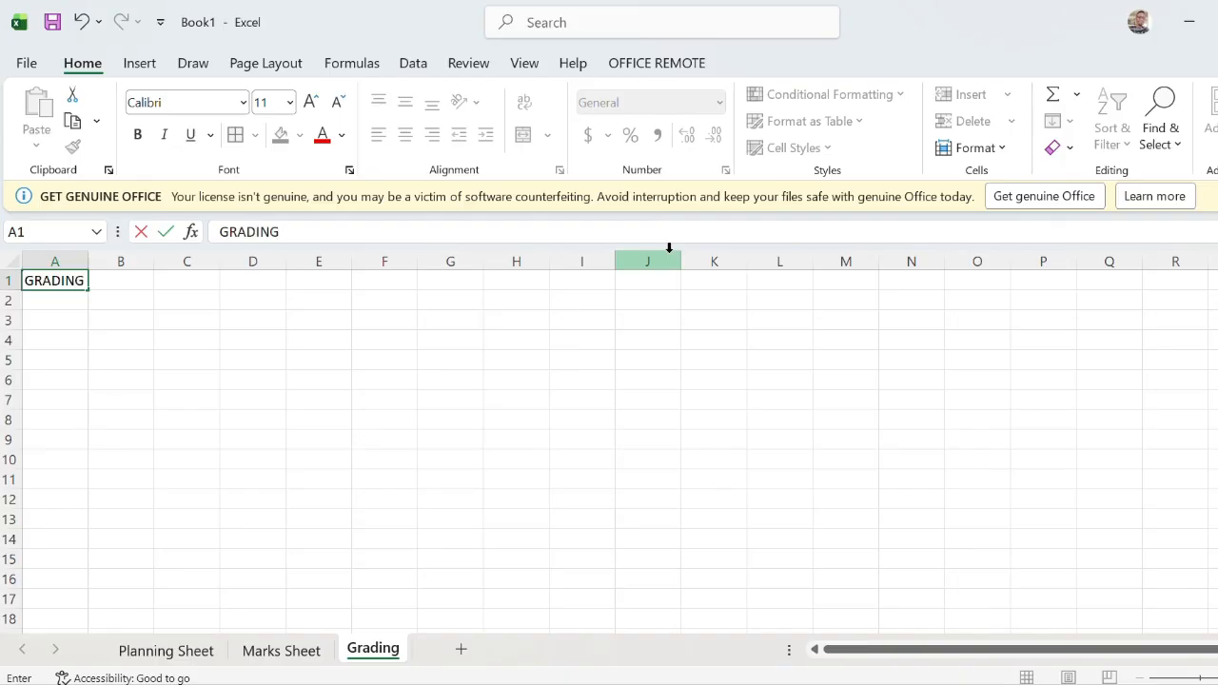
{"action": "left_click", "coordinate": [186, 360]}
{"action": "left_click", "coordinate": [52, 278]}
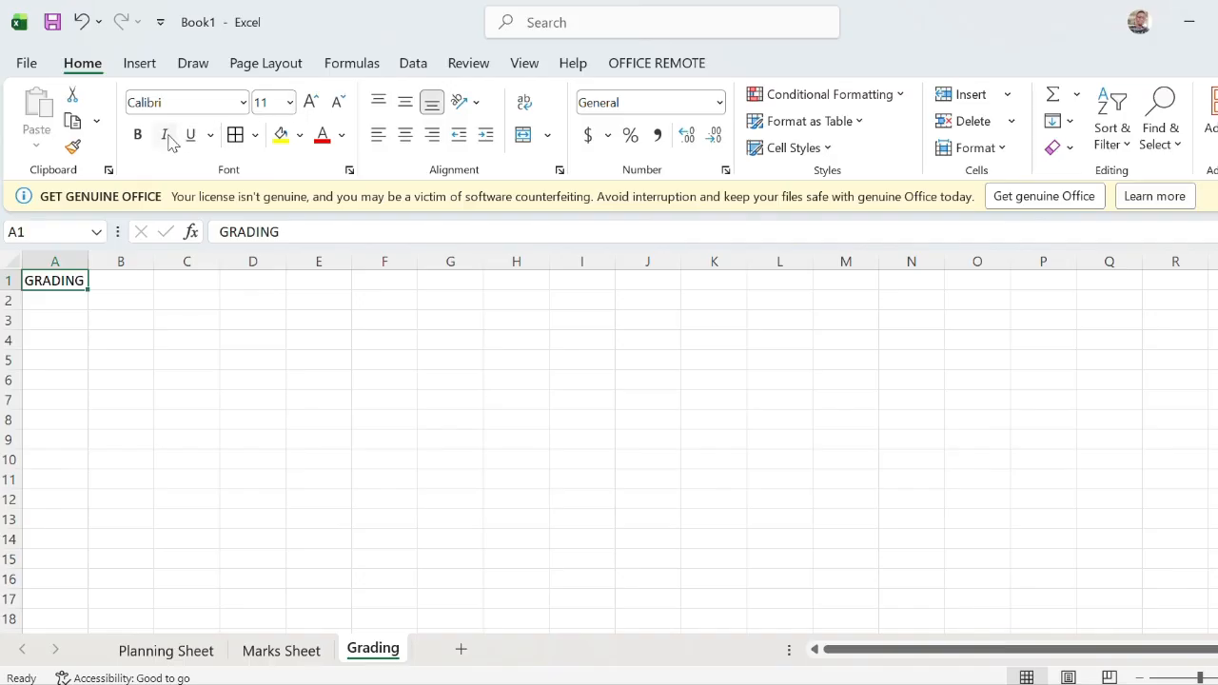
{"action": "left_click", "coordinate": [138, 135]}
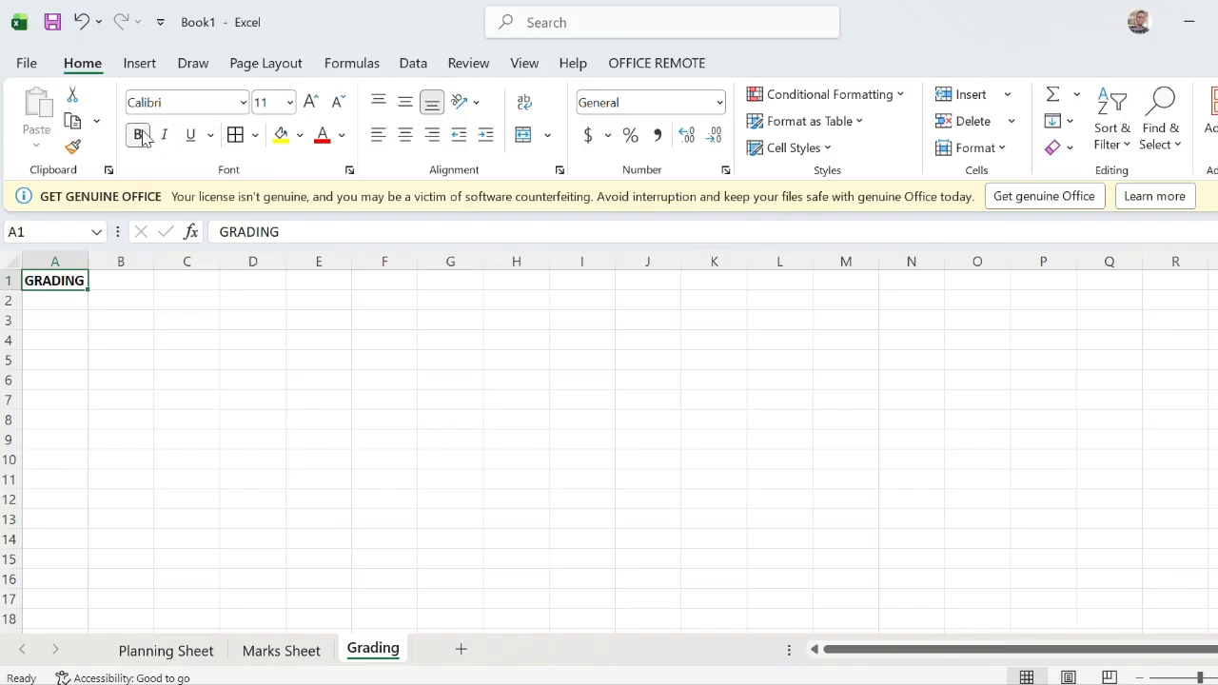
- Set the GRADING title's font size to 14 and widen column A to fit the title
{"action": "right_click", "coordinate": [276, 102]}
{"action": "left_click", "coordinate": [271, 101]}
{"action": "left_click", "coordinate": [270, 102]}
{"action": "right_click", "coordinate": [269, 103]}
{"action": "right_click", "coordinate": [285, 103]}
{"action": "left_click", "coordinate": [275, 103]}
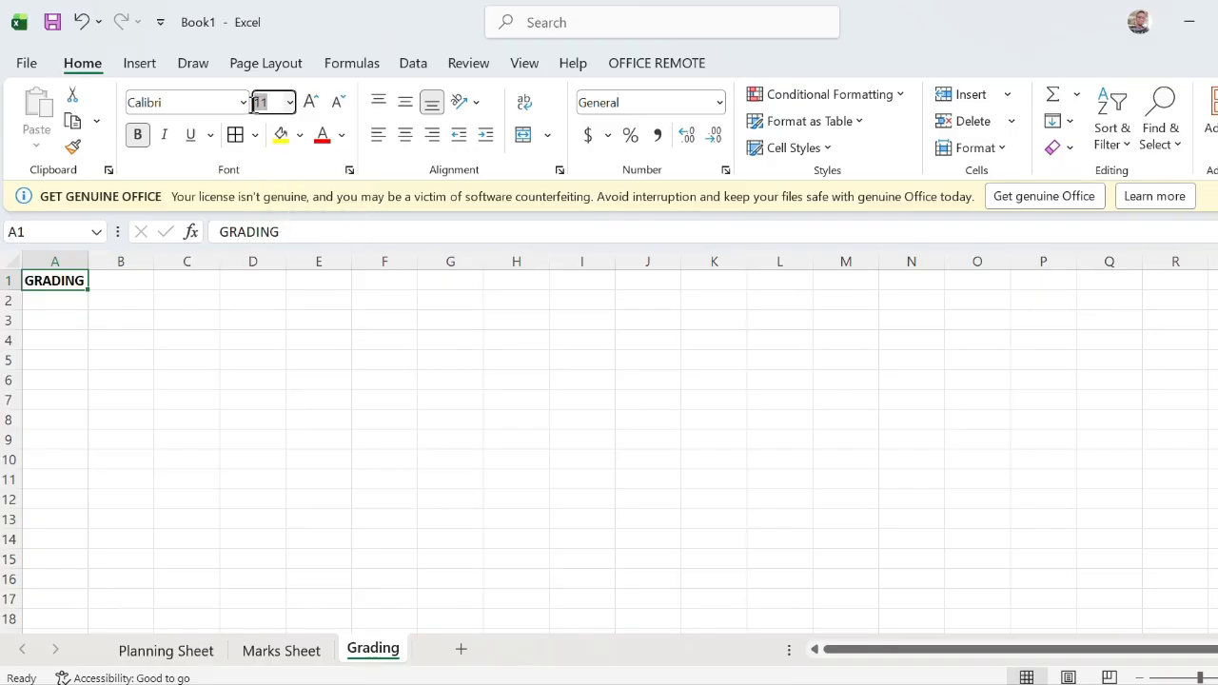
{"action": "key", "text": "BackSpace"}
{"action": "type", "text": "4"}
{"action": "key", "text": "Return"}
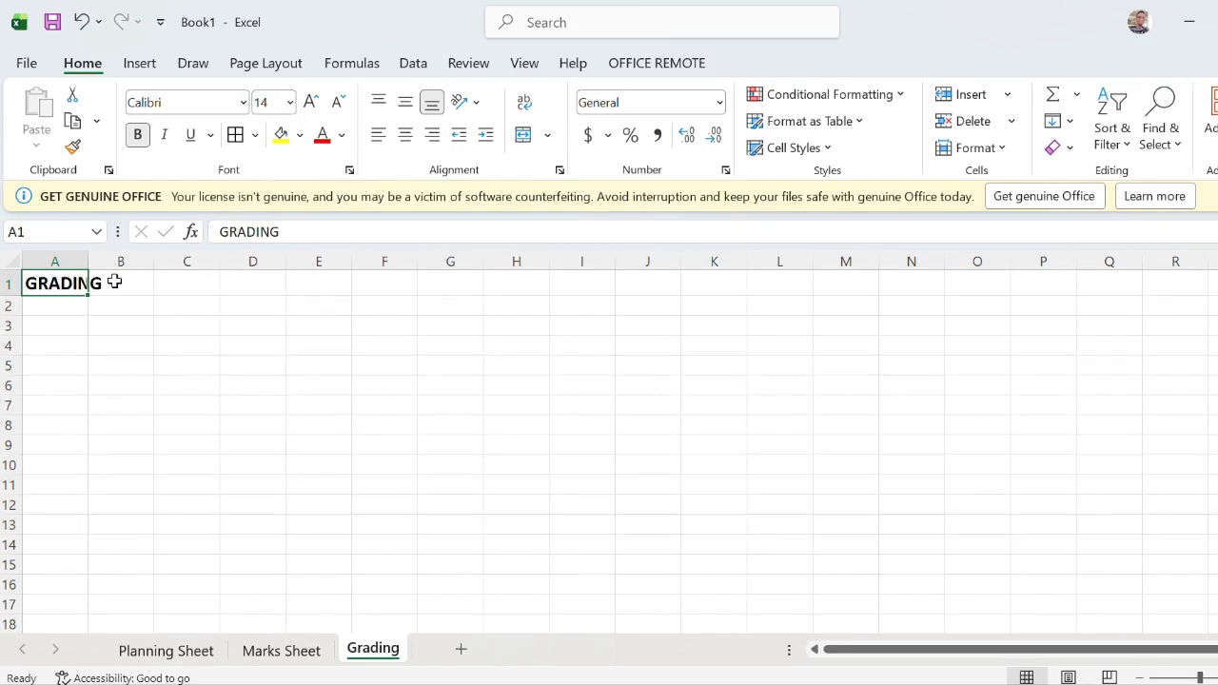
{"action": "left_click_drag", "start_coordinate": [88, 257], "coordinate": [118, 257]}
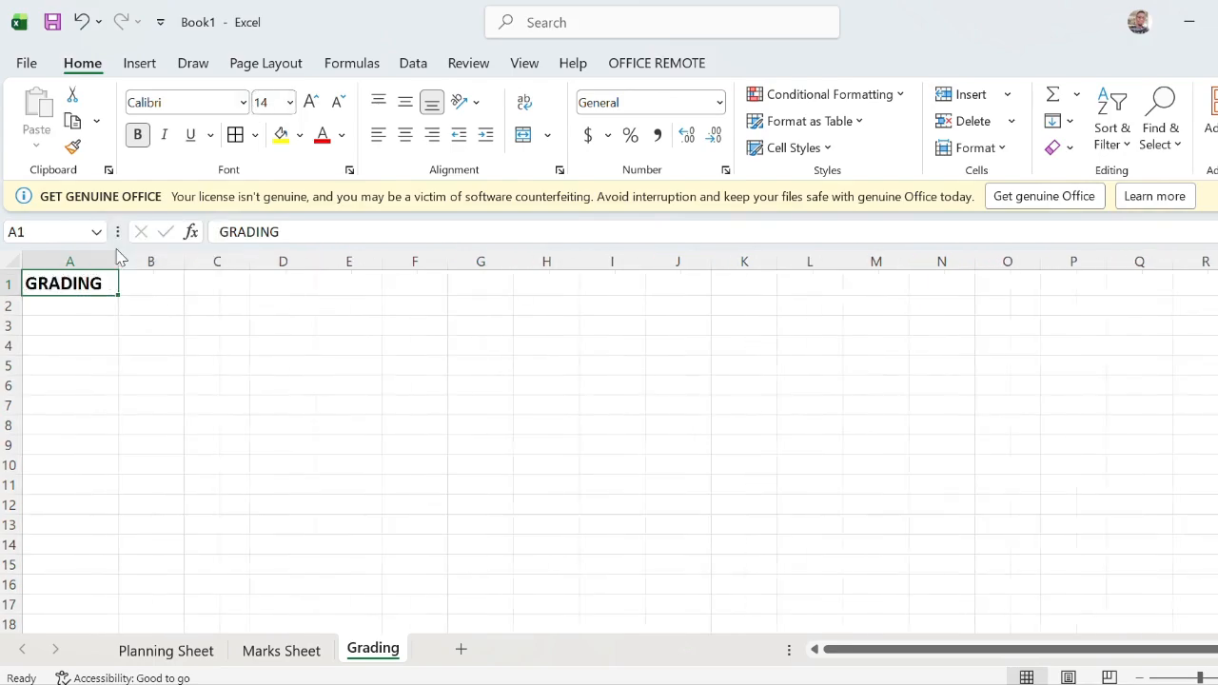
- Enter the column heading AVERAGE in cell A3 of the Grading sheet
{"action": "left_click", "coordinate": [84, 307]}
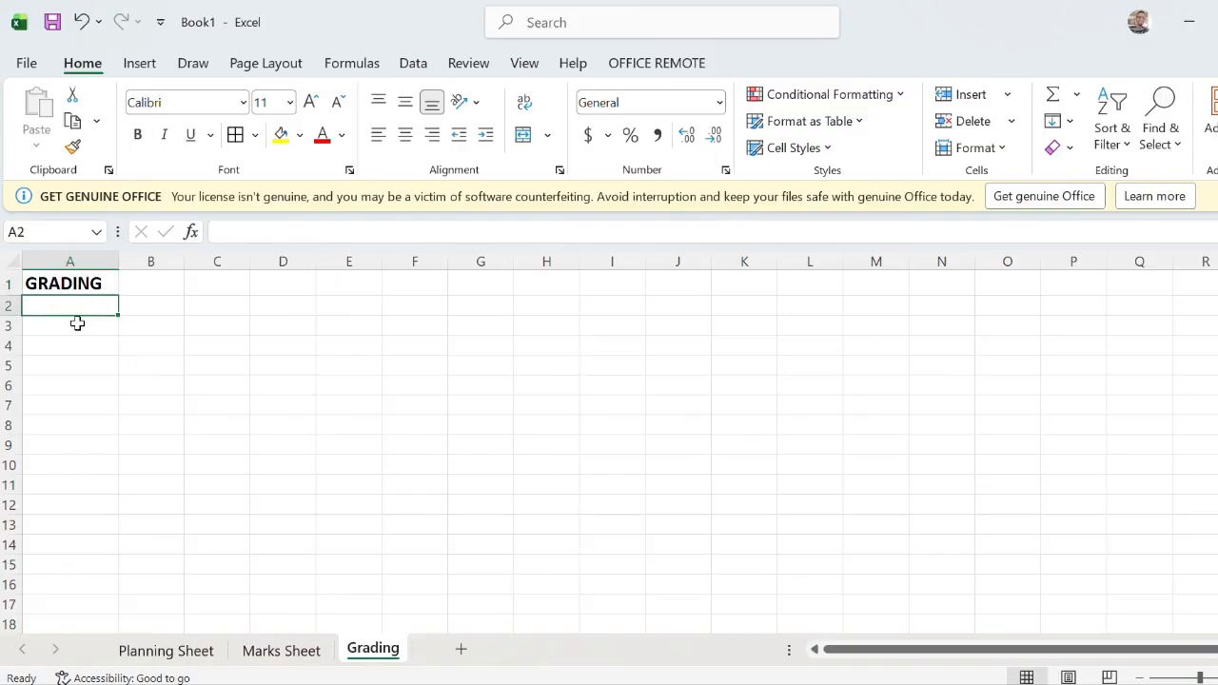
{"action": "left_click", "coordinate": [76, 324]}
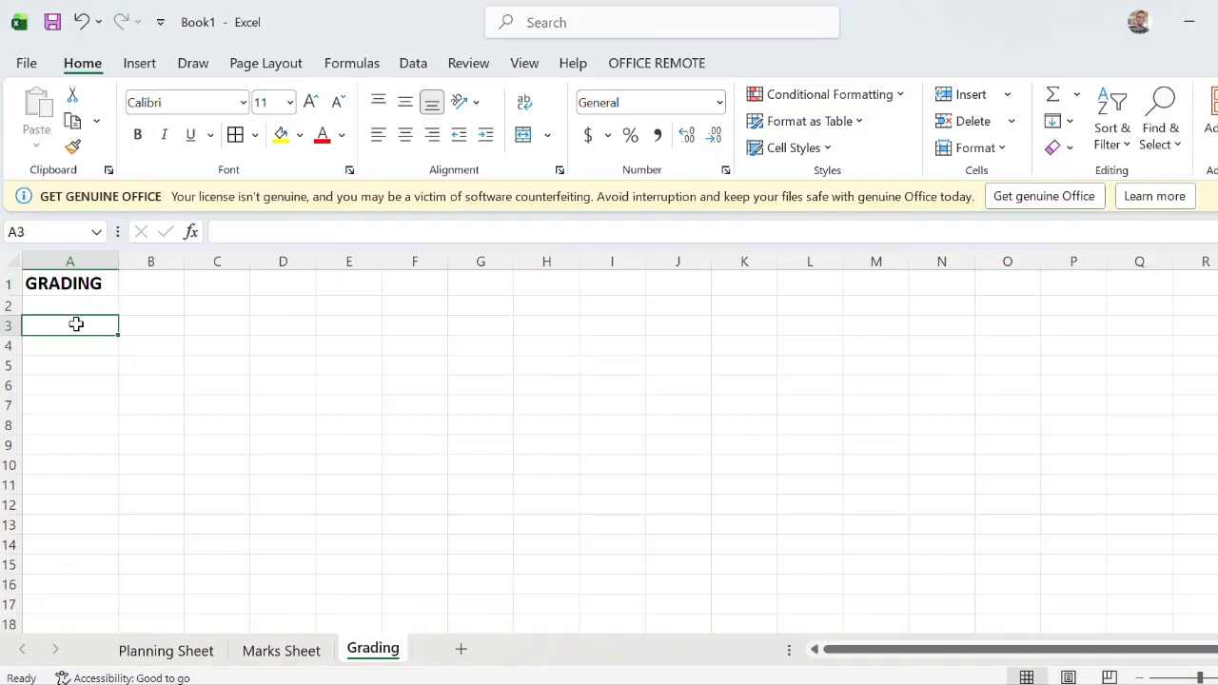
{"action": "type", "text": "AVERAGE"}
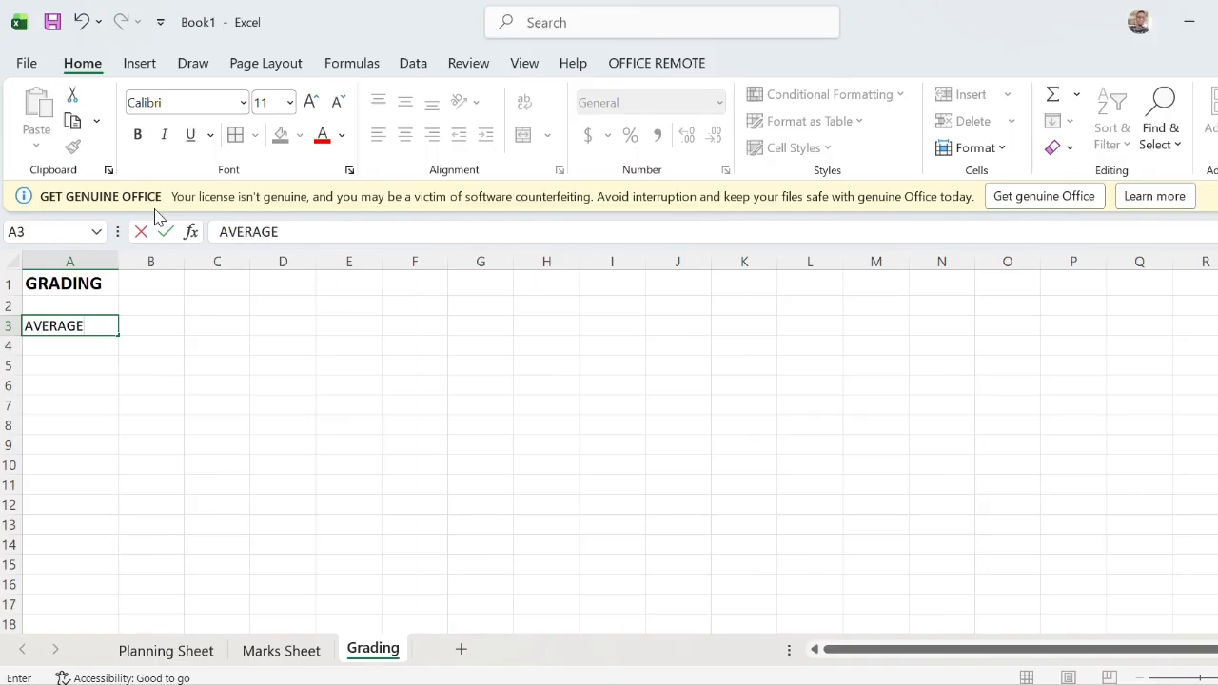
{"action": "left_click", "coordinate": [163, 326]}
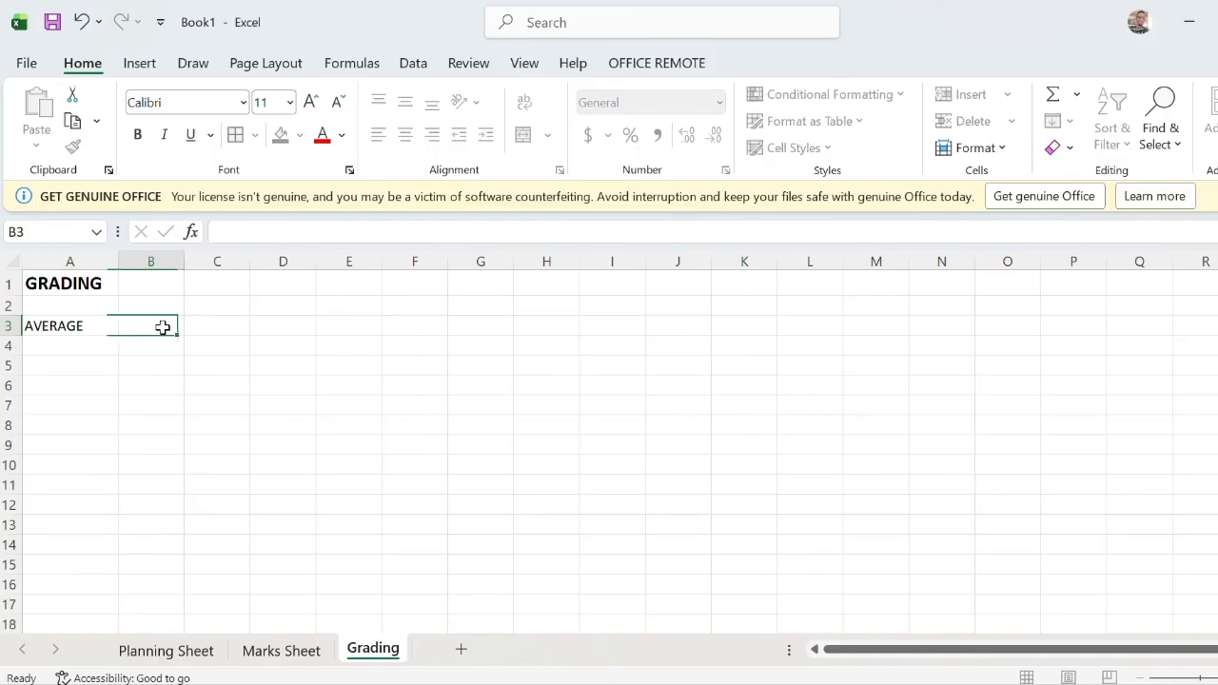
- Enter the heading GRADE in cell B3, and apply all borders and bold to the range A3:B8
{"action": "type", "text": "GRADE"}
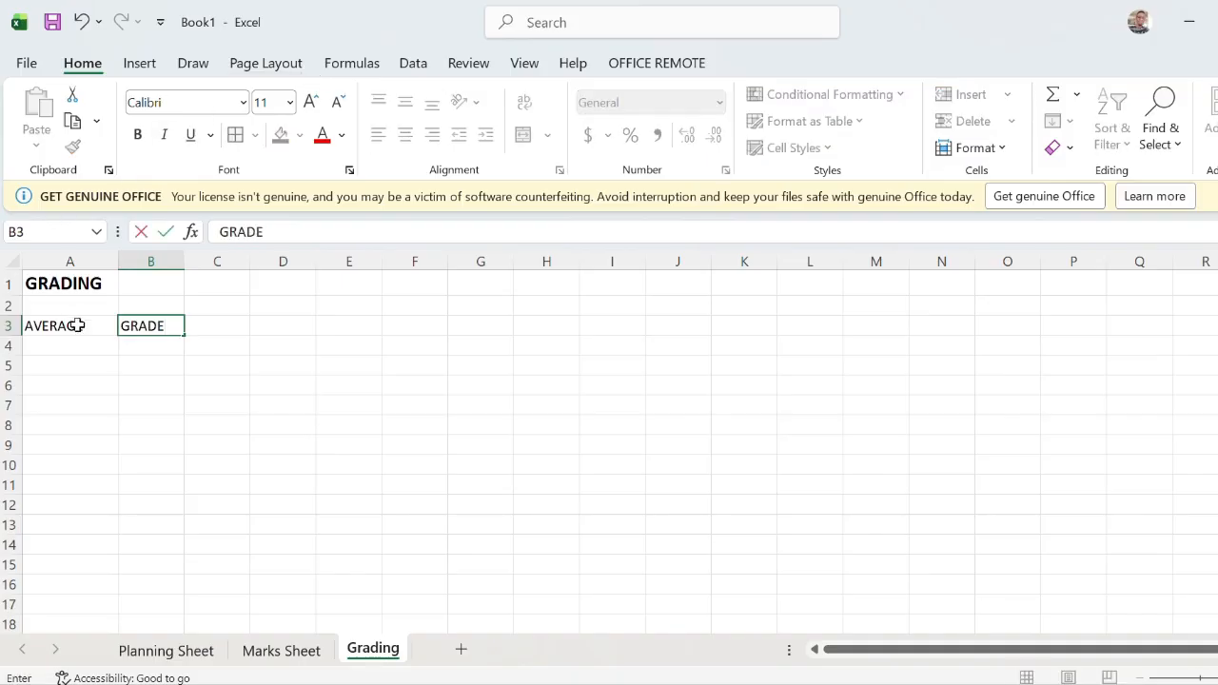
{"action": "left_click_drag", "start_coordinate": [59, 326], "coordinate": [122, 326]}
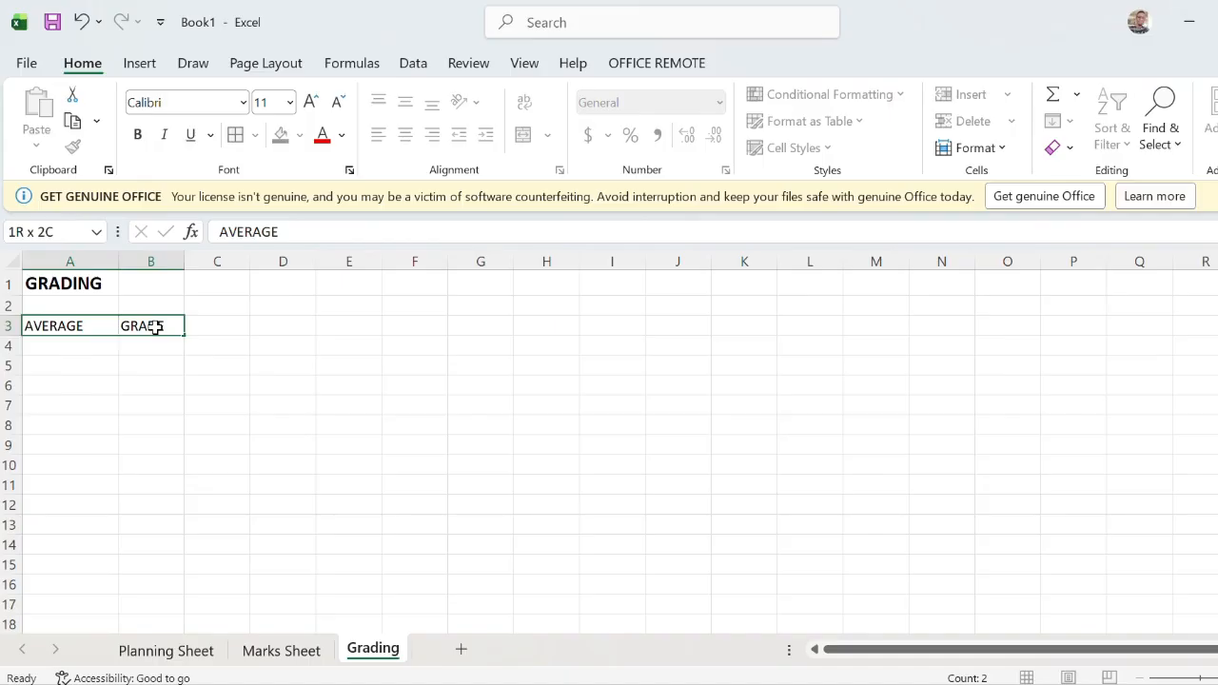
{"action": "left_click_drag", "start_coordinate": [155, 327], "coordinate": [160, 429]}
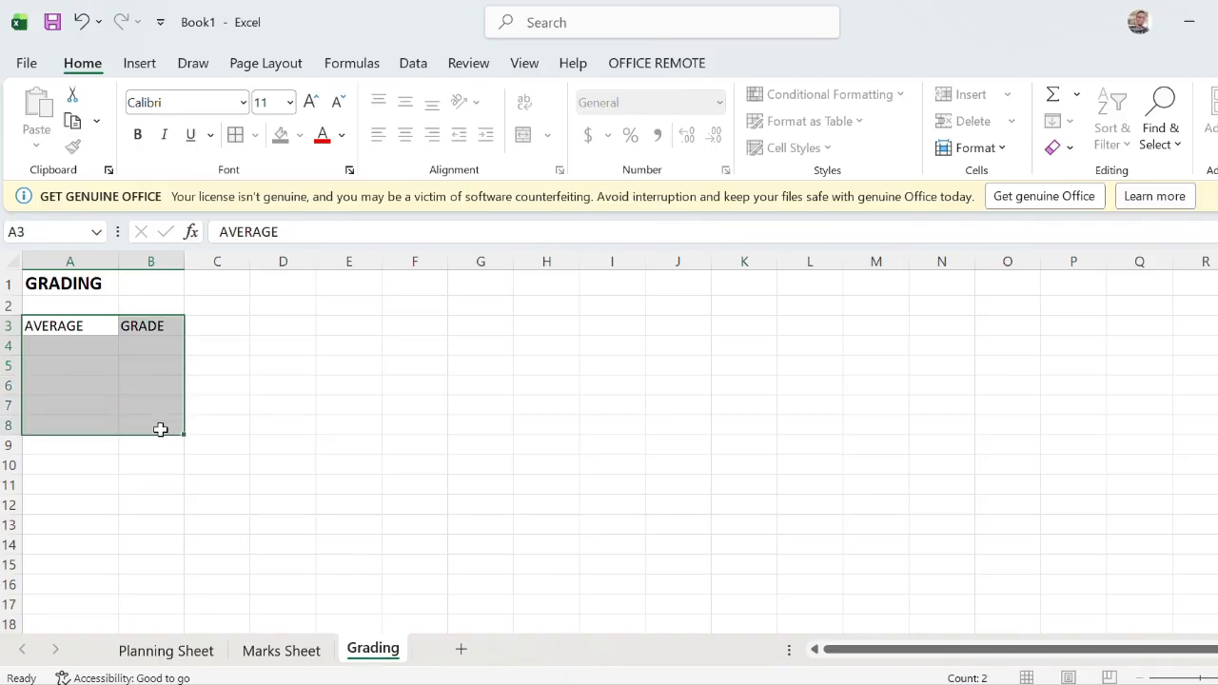
{"action": "left_click", "coordinate": [237, 135]}
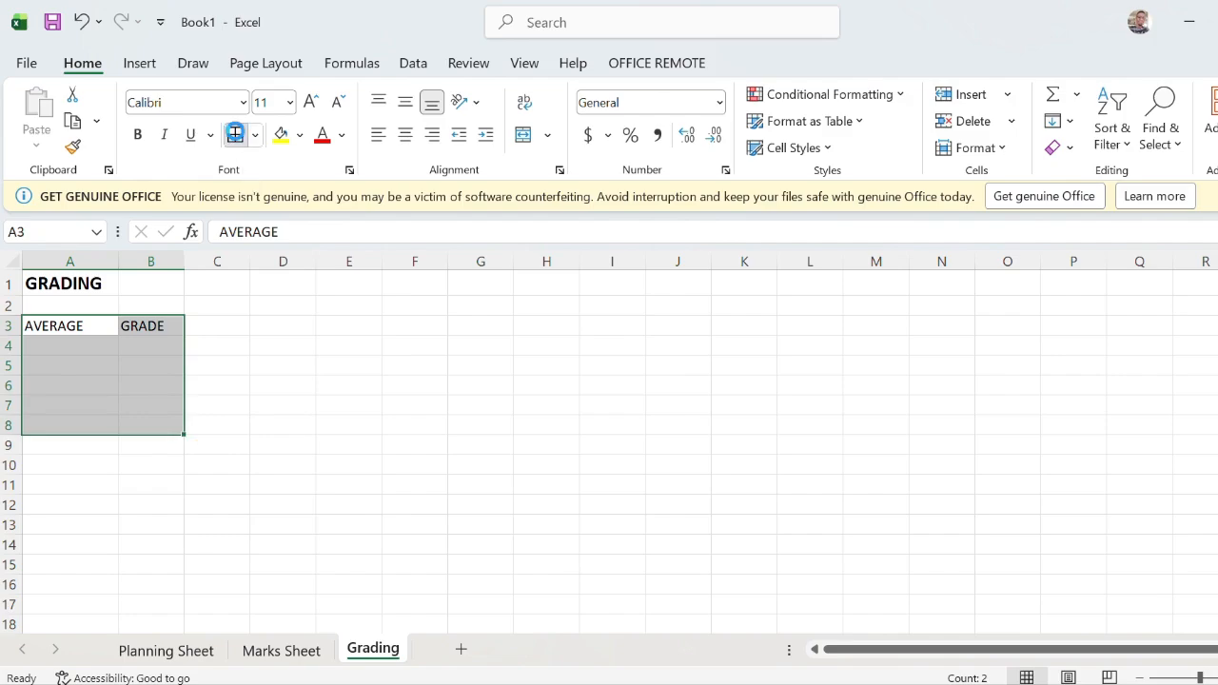
{"action": "left_click", "coordinate": [137, 134]}
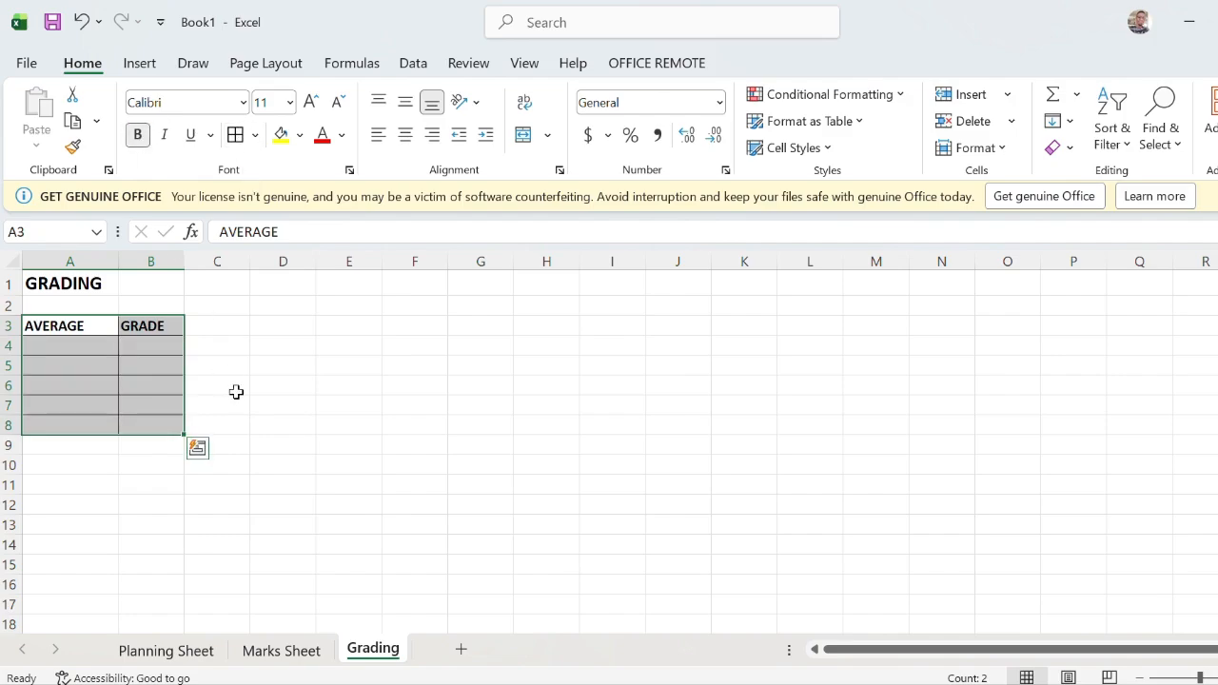
{"action": "left_click", "coordinate": [236, 351]}
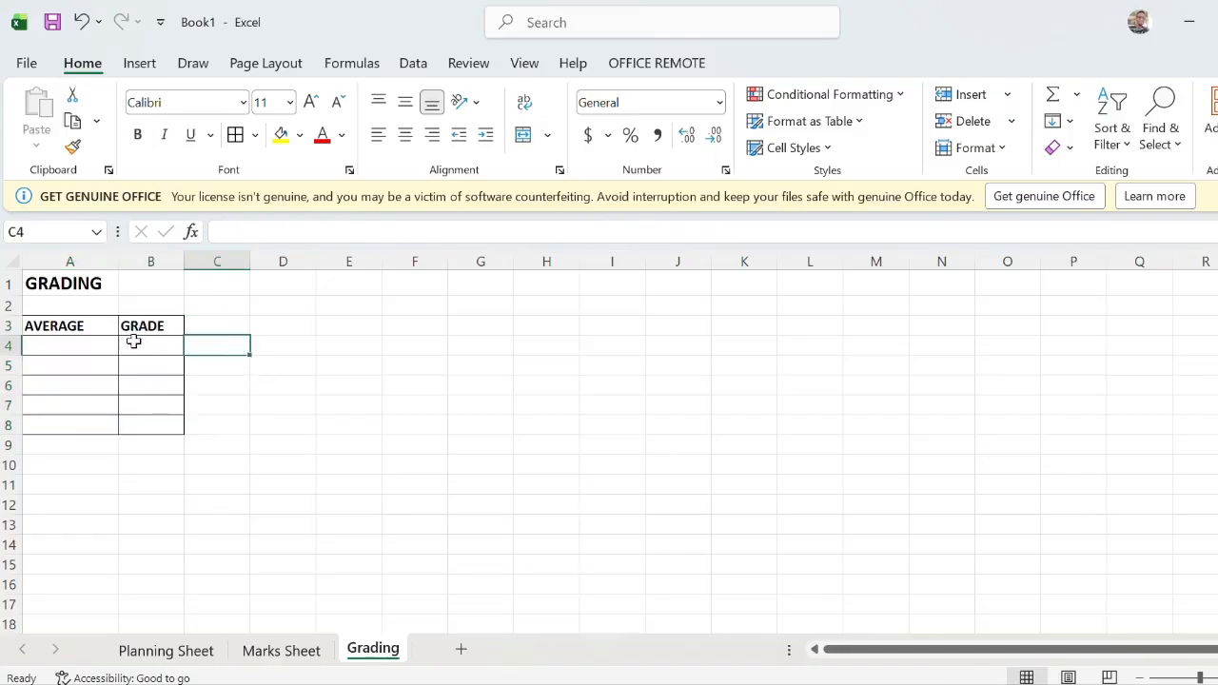
- Fill the first two grading rows: 80-100 with grade A in row 4 and 70-79 with grade B in row 5
{"action": "left_click", "coordinate": [74, 345]}
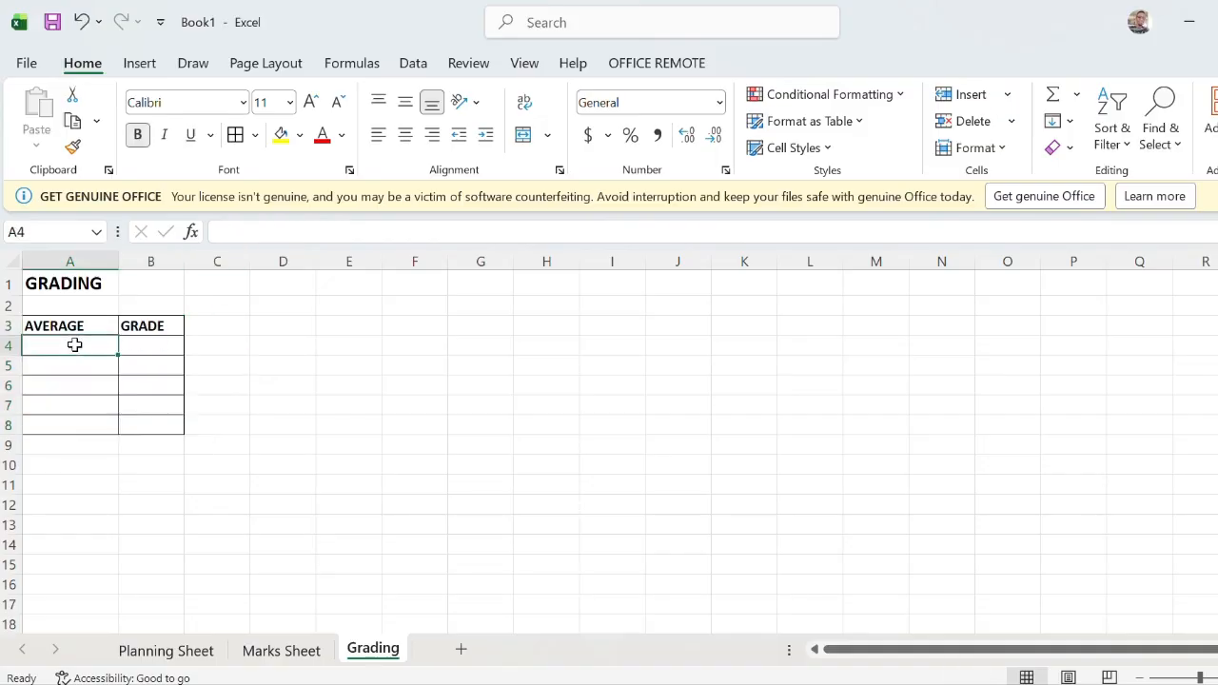
{"action": "type", "text": "80-100"}
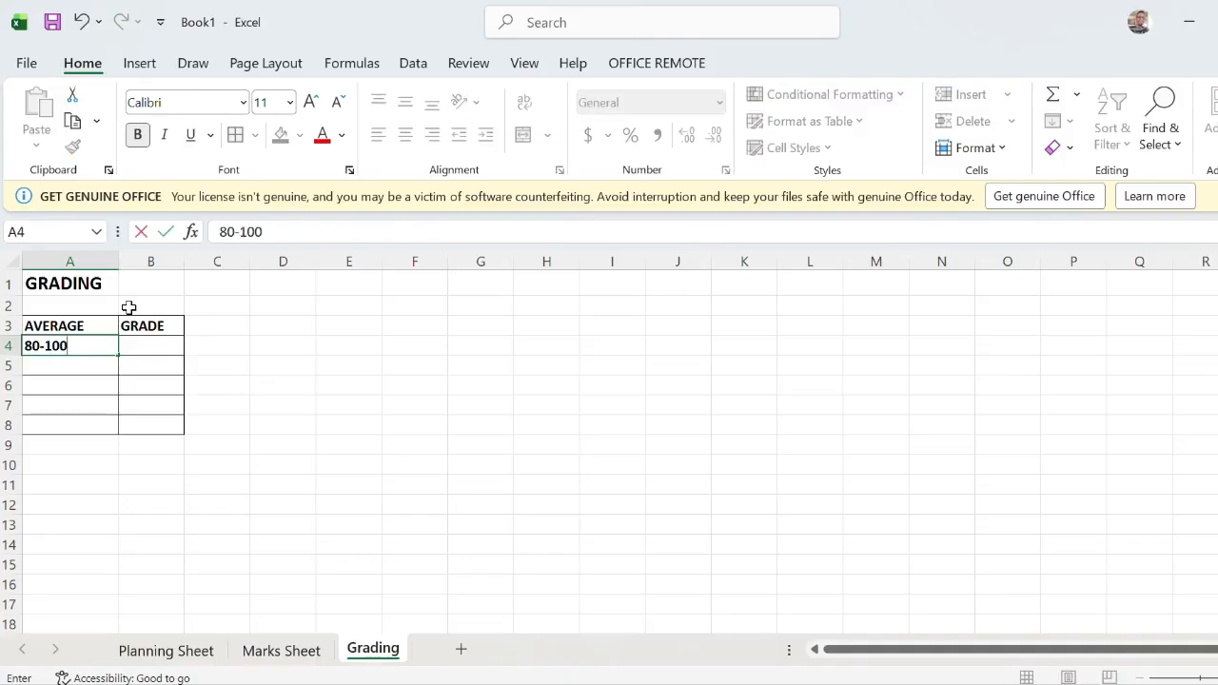
{"action": "key", "text": "Tab"}
{"action": "type", "text": "A"}
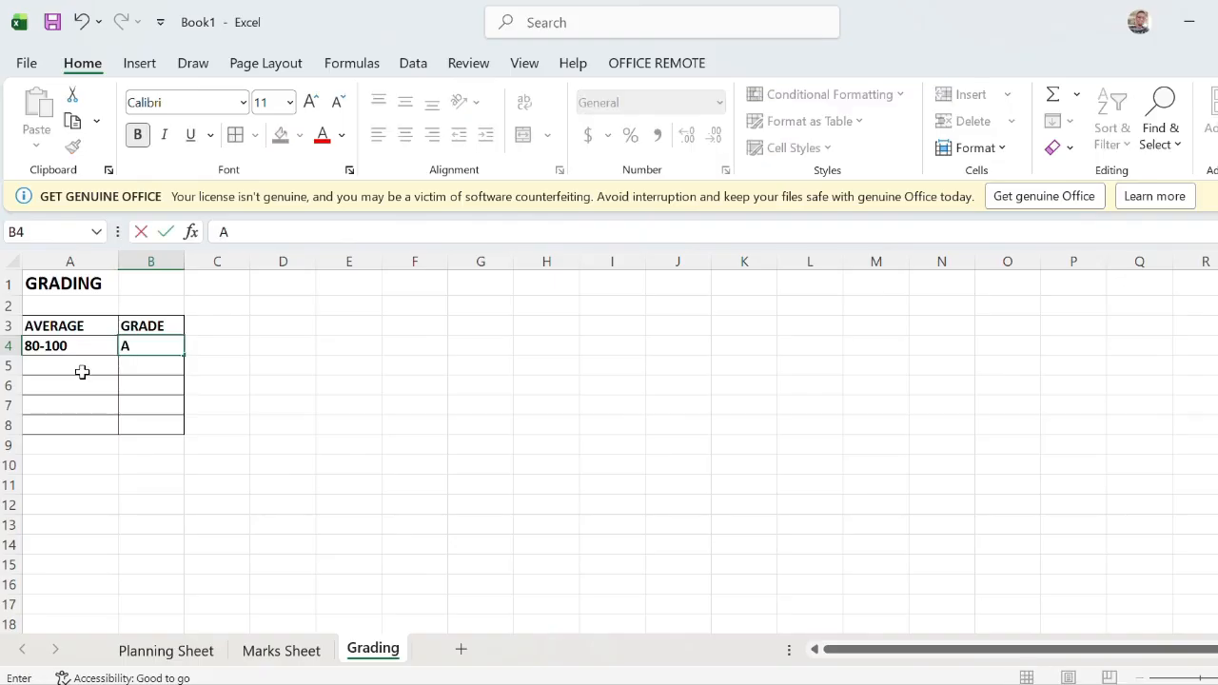
{"action": "left_click", "coordinate": [82, 372]}
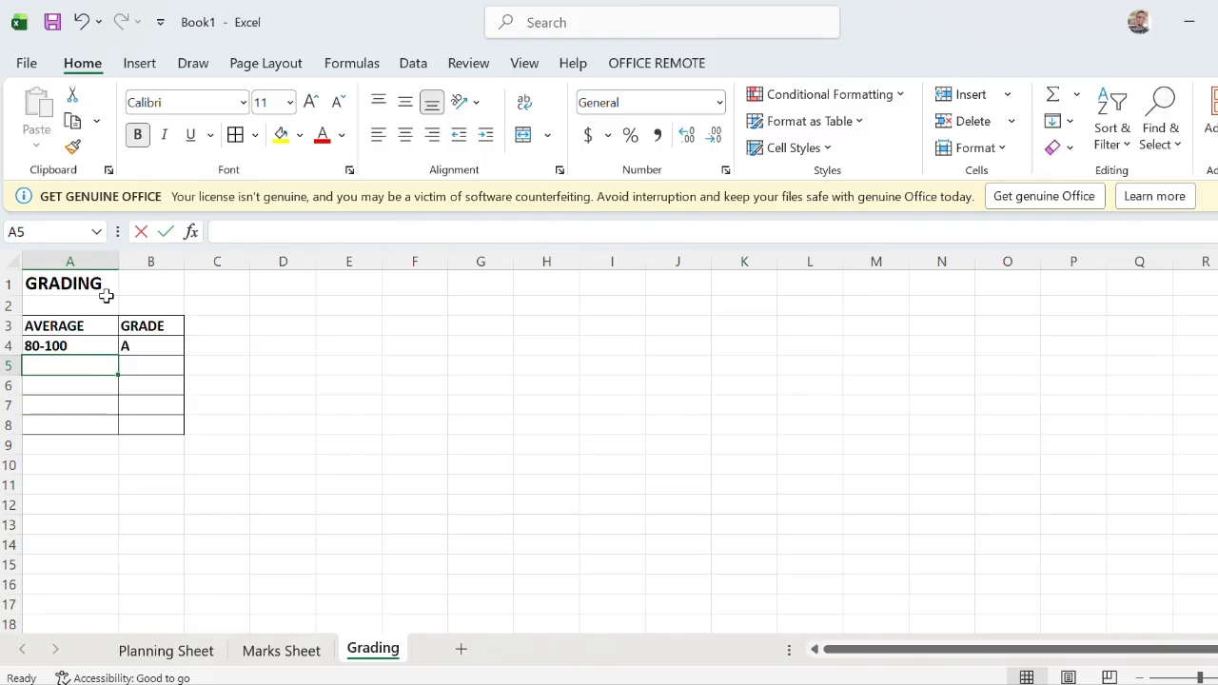
{"action": "type", "text": "70-79"}
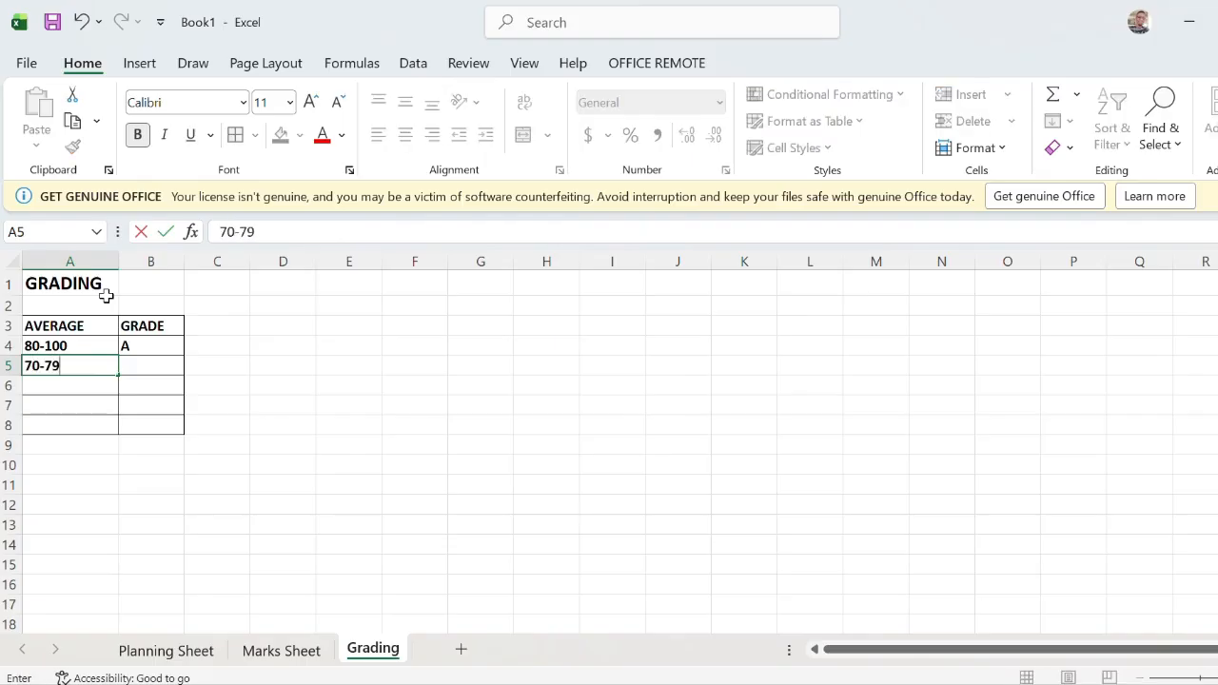
{"action": "key", "text": "Tab"}
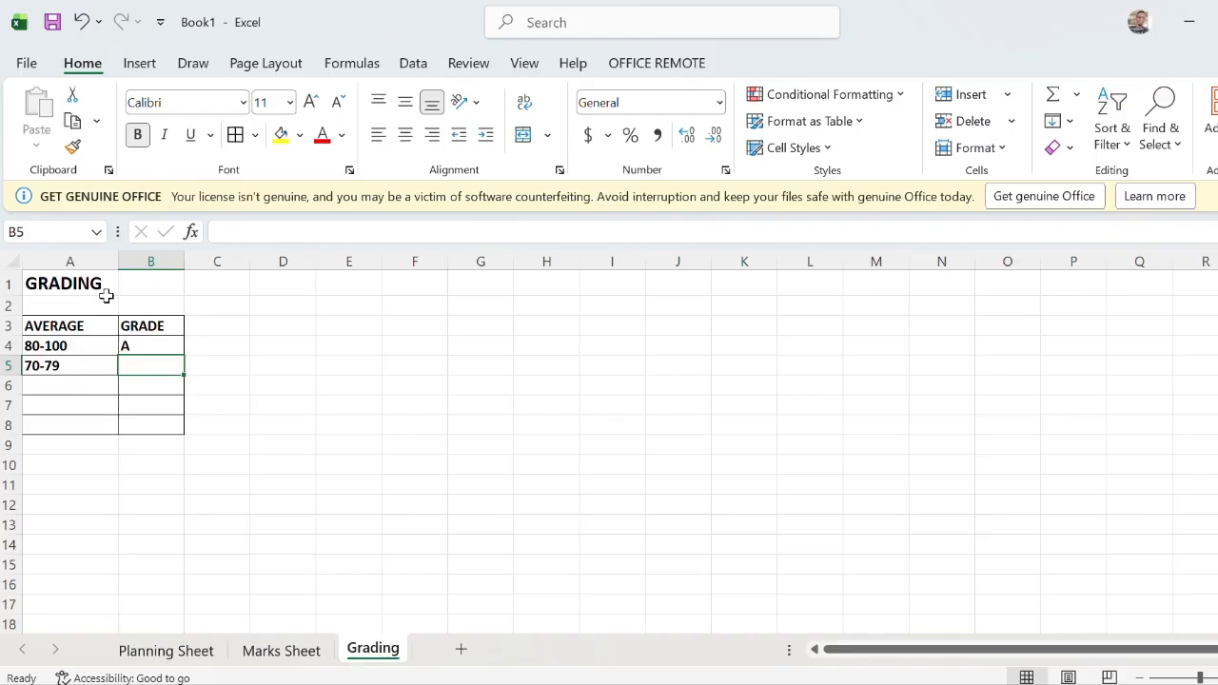
{"action": "type", "text": "B"}
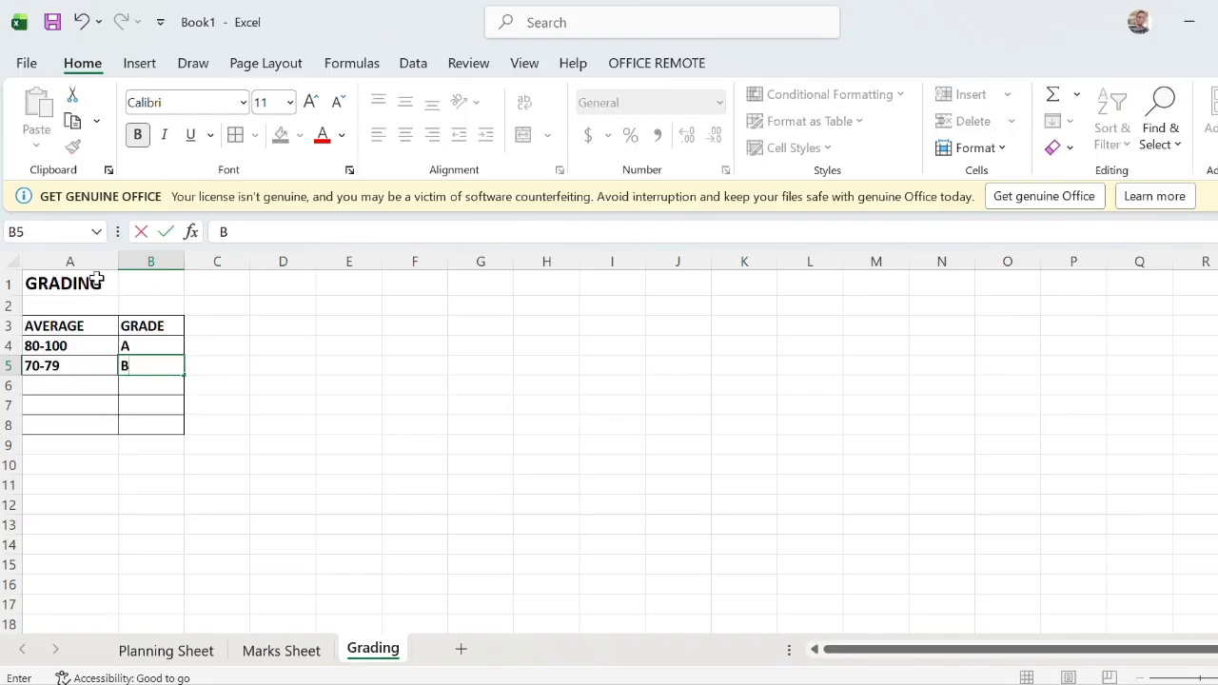
- Add the grading rows 60-69 with grade C in row 6 and 50-59 with grade D in row 7
{"action": "left_click", "coordinate": [41, 385]}
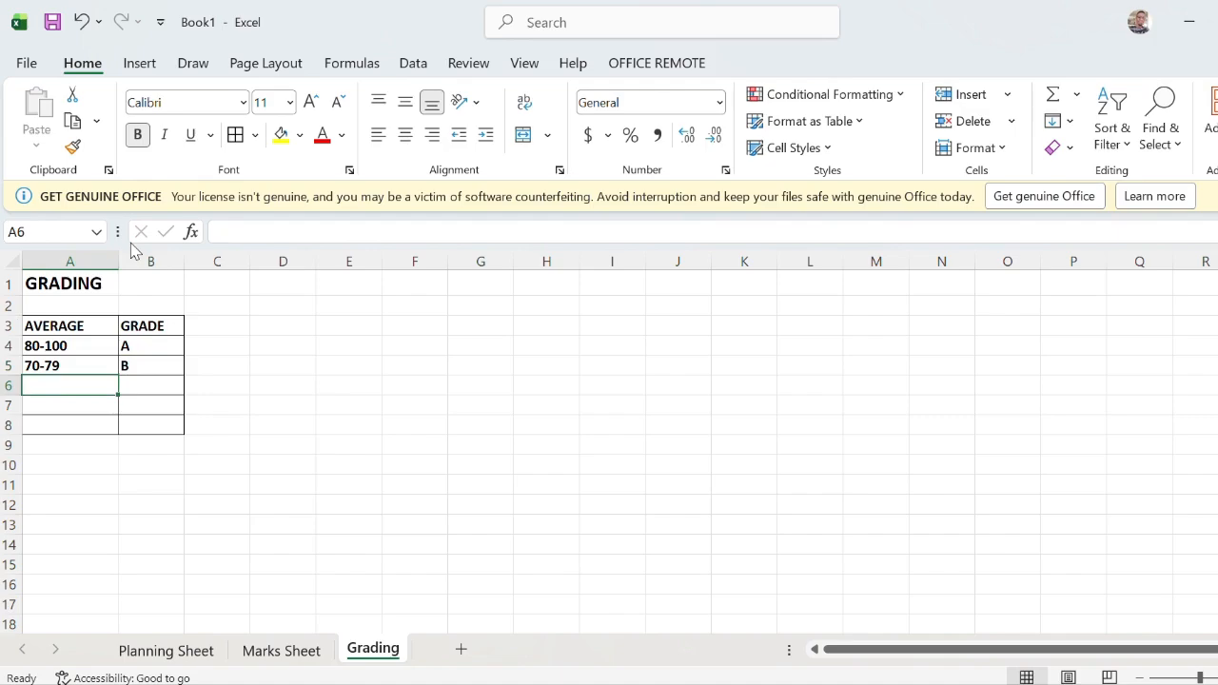
{"action": "type", "text": "60"}
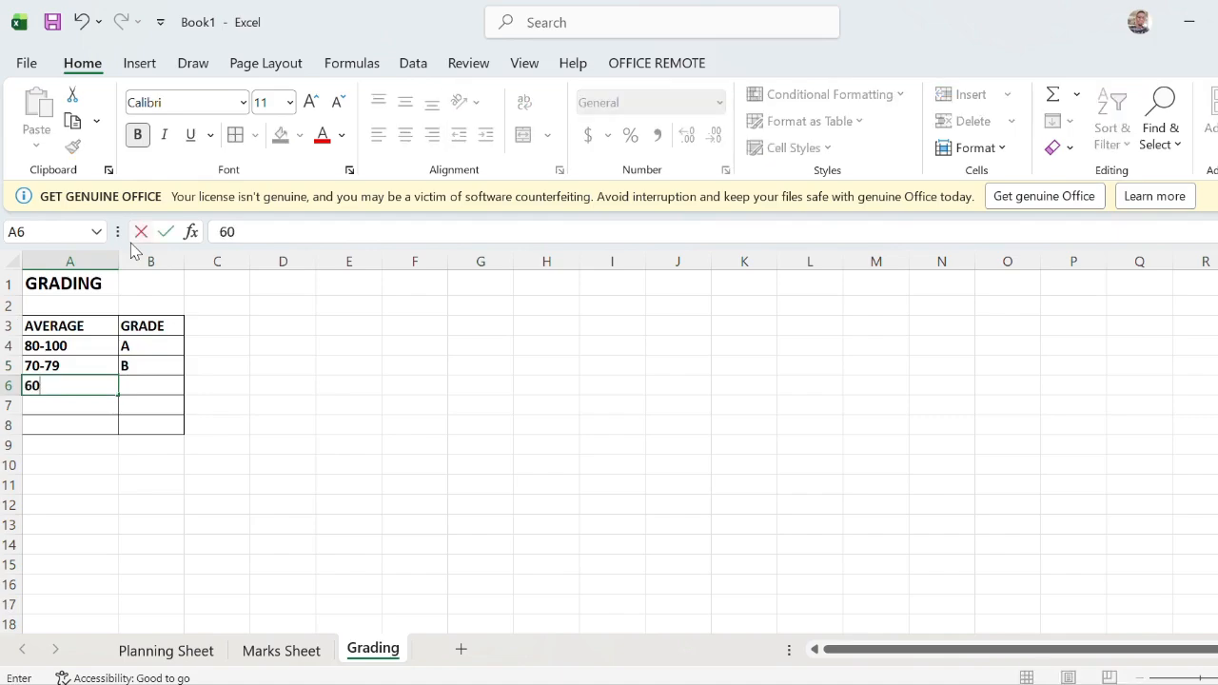
{"action": "type", "text": "-69"}
{"action": "left_click", "coordinate": [138, 385]}
{"action": "type", "text": "C"}
{"action": "left_click", "coordinate": [81, 406]}
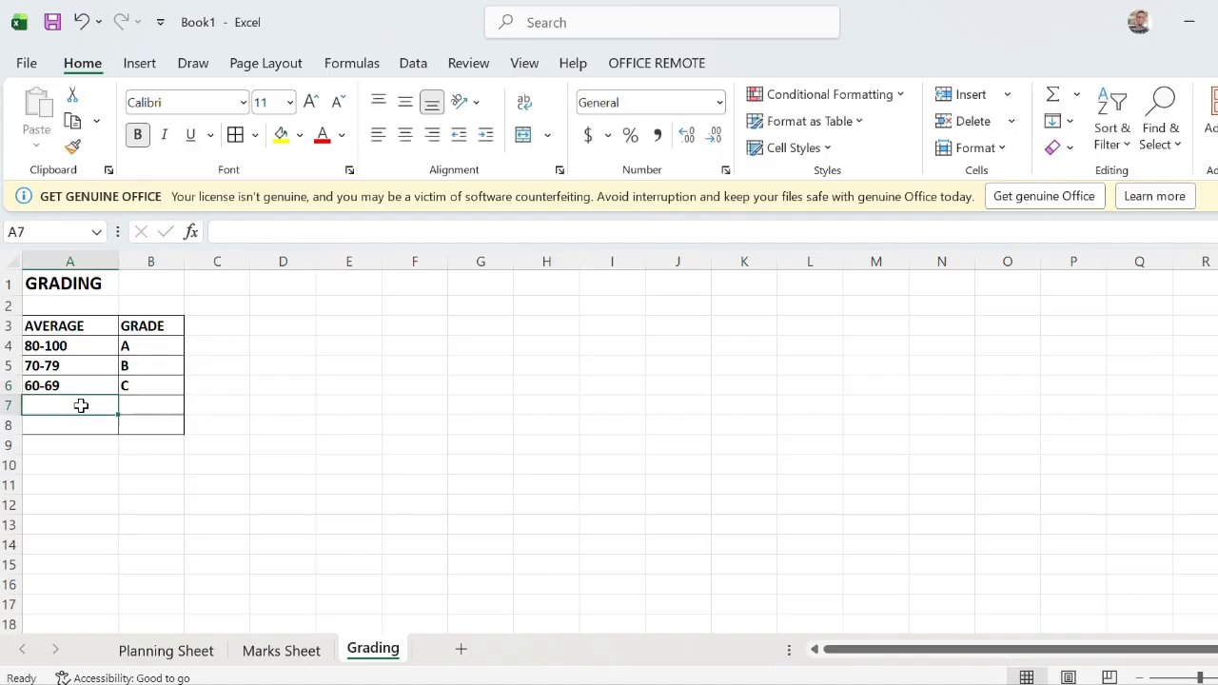
{"action": "type", "text": "50"}
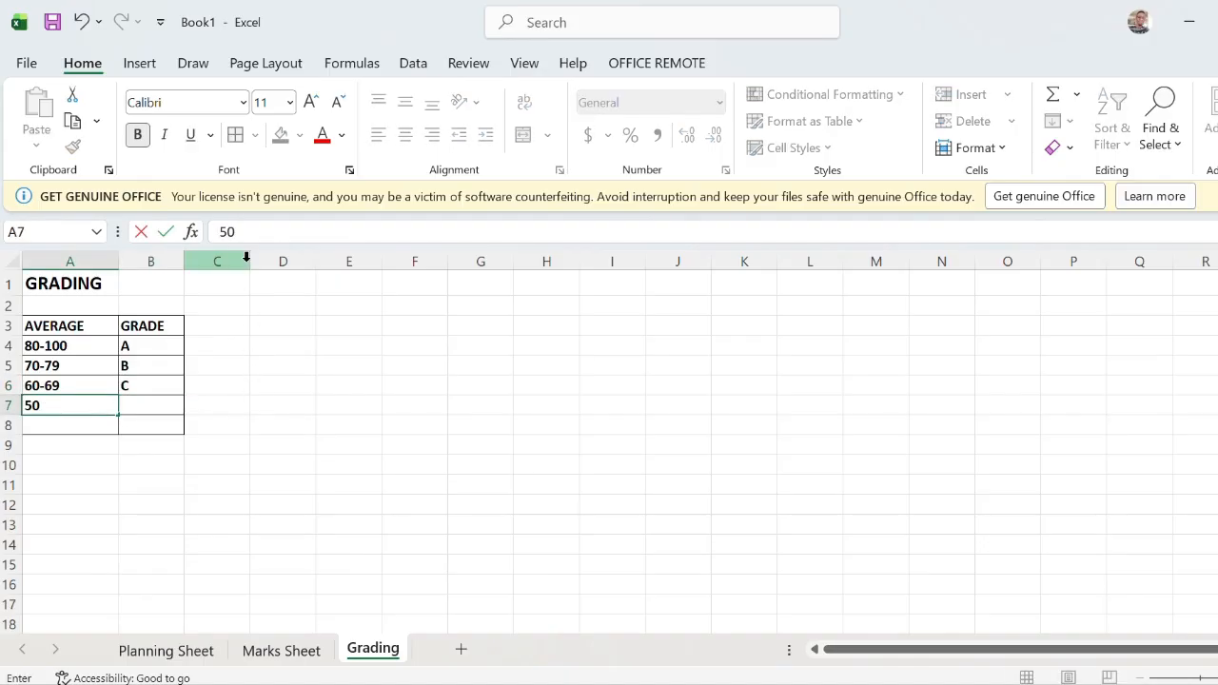
{"action": "type", "text": "-59"}
{"action": "key", "text": "Tab"}
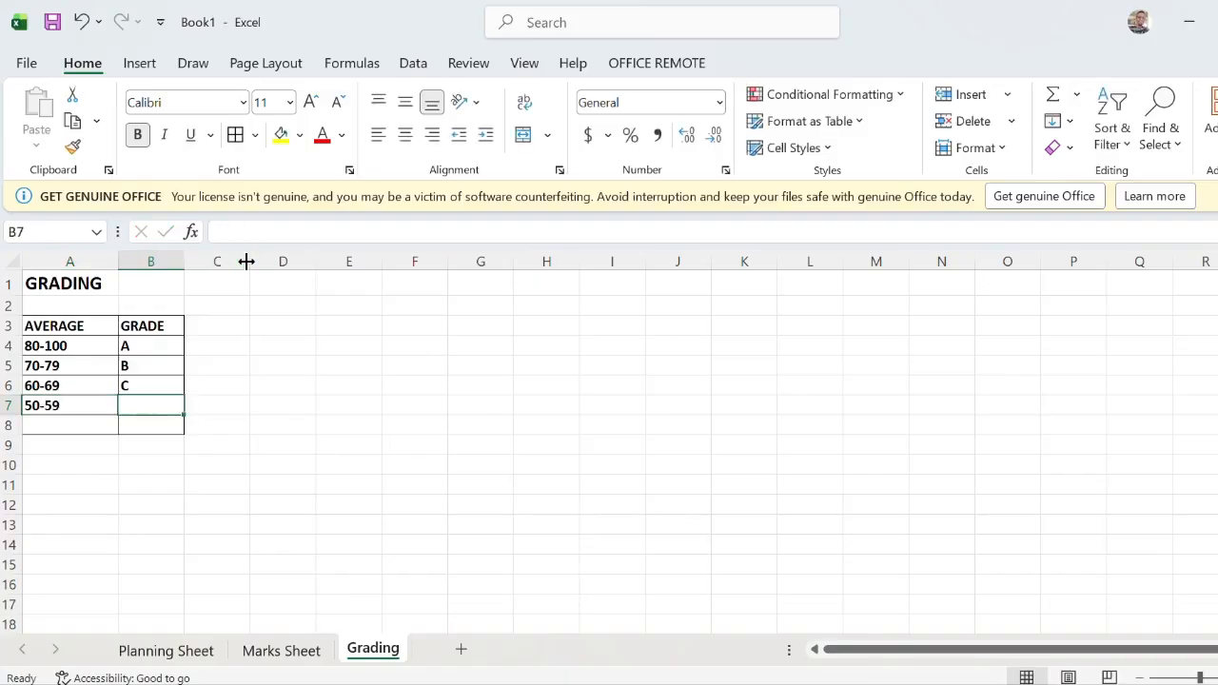
{"action": "type", "text": "D"}
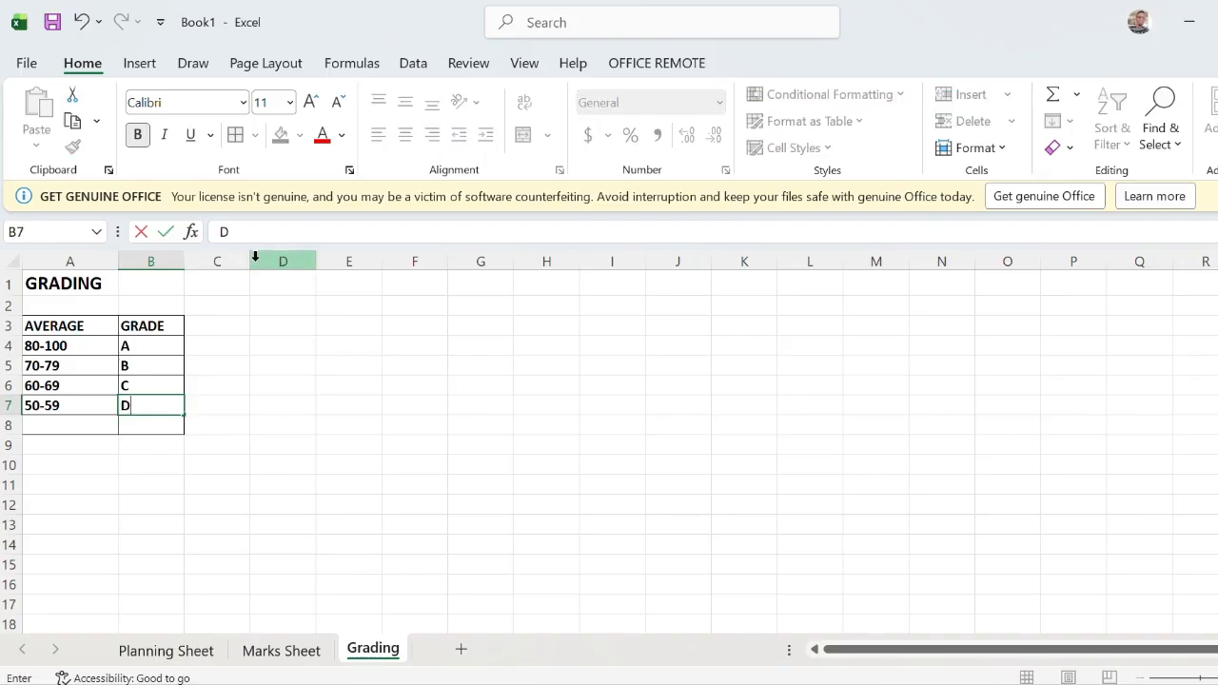
- Complete the grading table's last row with BELOW 50 in cell A8 and grade E in cell B8
{"action": "left_click", "coordinate": [84, 429]}
{"action": "double_click", "coordinate": [83, 430]}
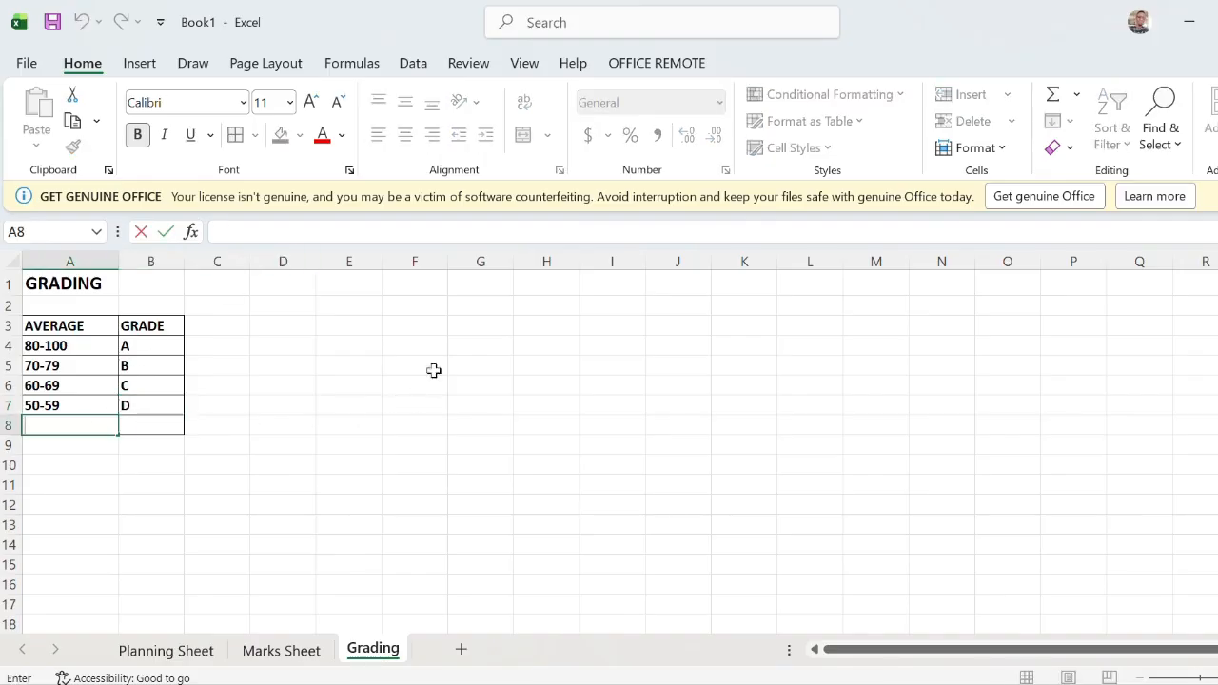
{"action": "type", "text": "BELLO"}
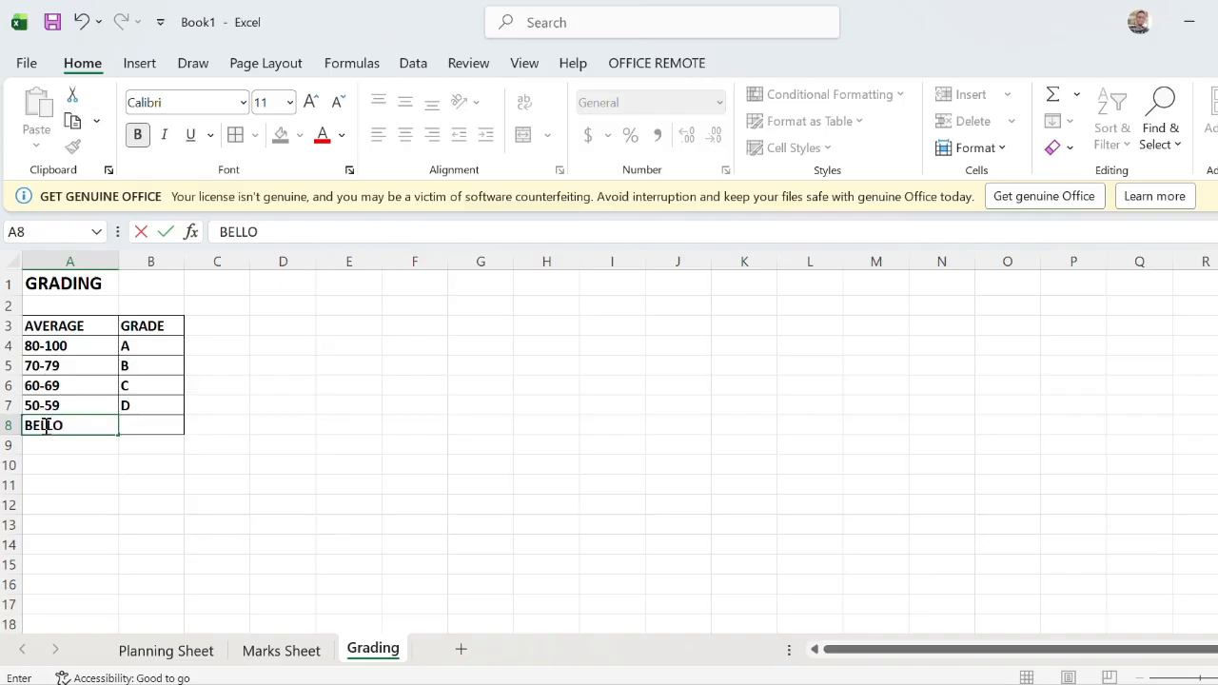
{"action": "left_click_drag", "start_coordinate": [45, 425], "coordinate": [51, 425]}
{"action": "key", "text": "BackSpace"}
{"action": "type", "text": "W 50"}
{"action": "key", "text": "Tab"}
{"action": "type", "text": "E"}
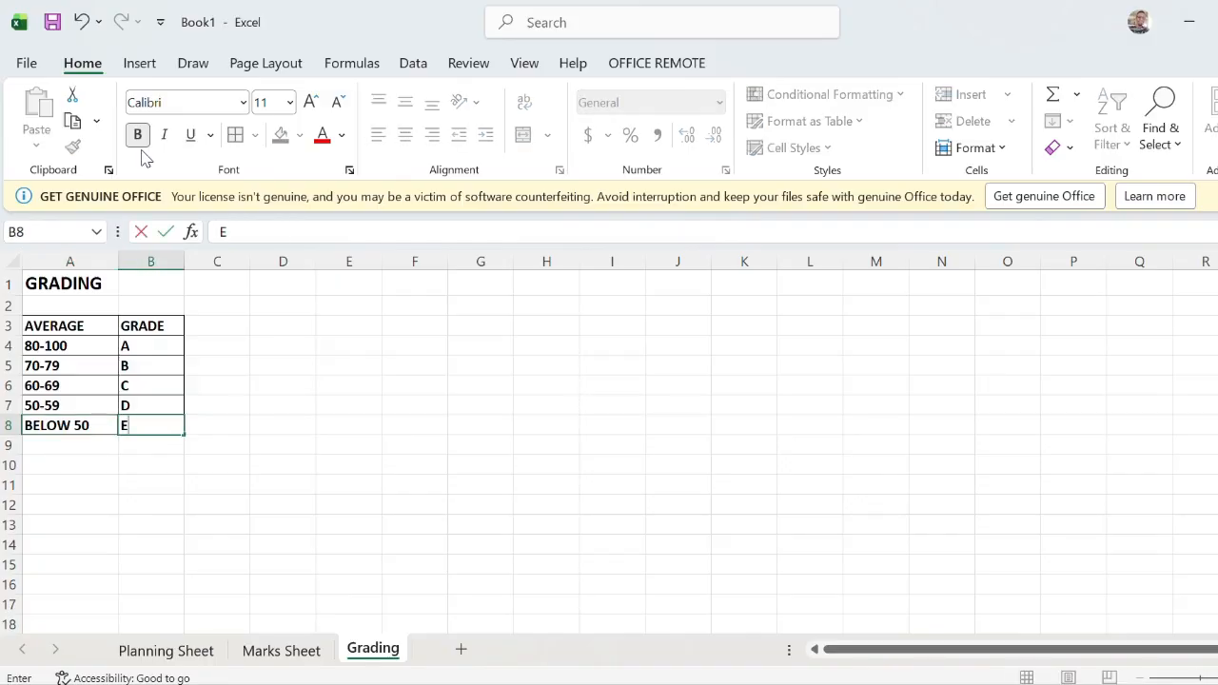
- Set the font size of the AVERAGE and GRADE headings in row 3 to 12
{"action": "left_click_drag", "start_coordinate": [81, 329], "coordinate": [144, 323]}
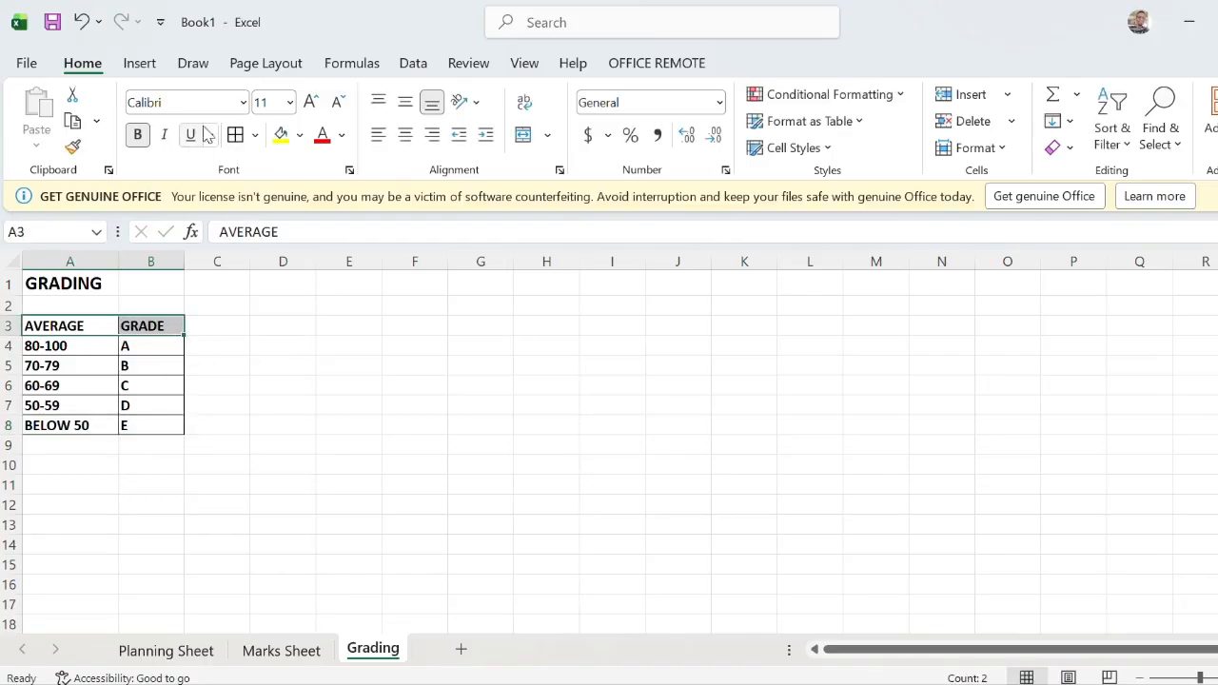
{"action": "left_click", "coordinate": [290, 103]}
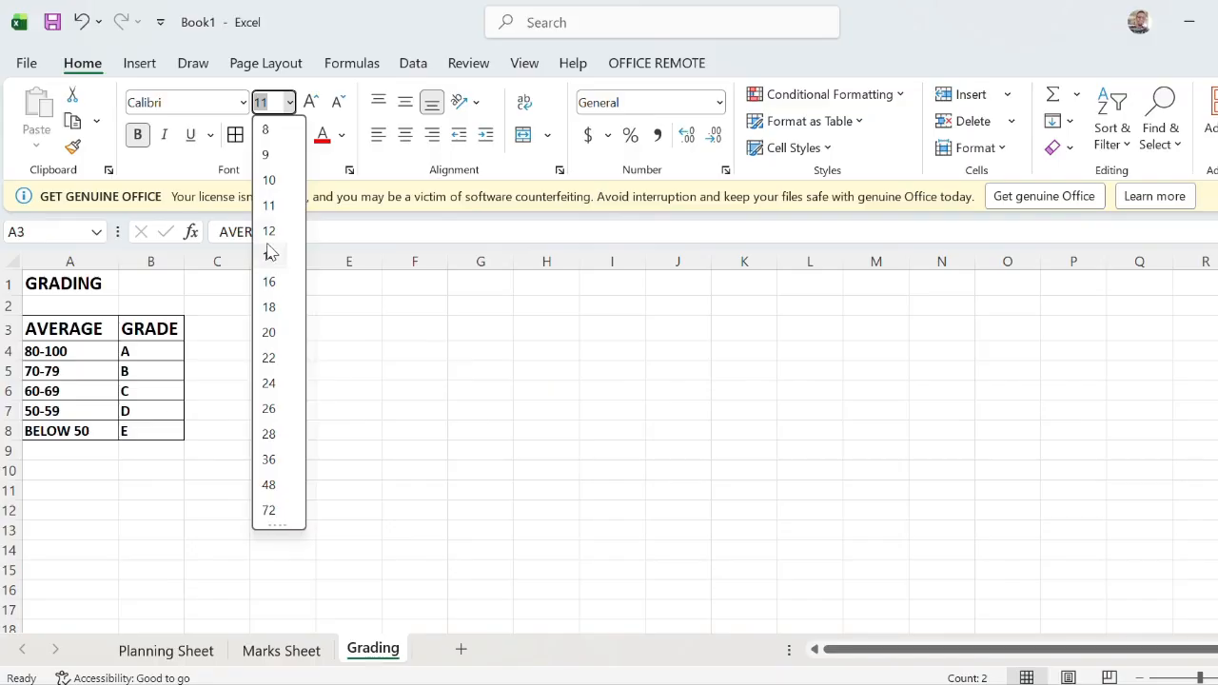
{"action": "left_click", "coordinate": [269, 232]}
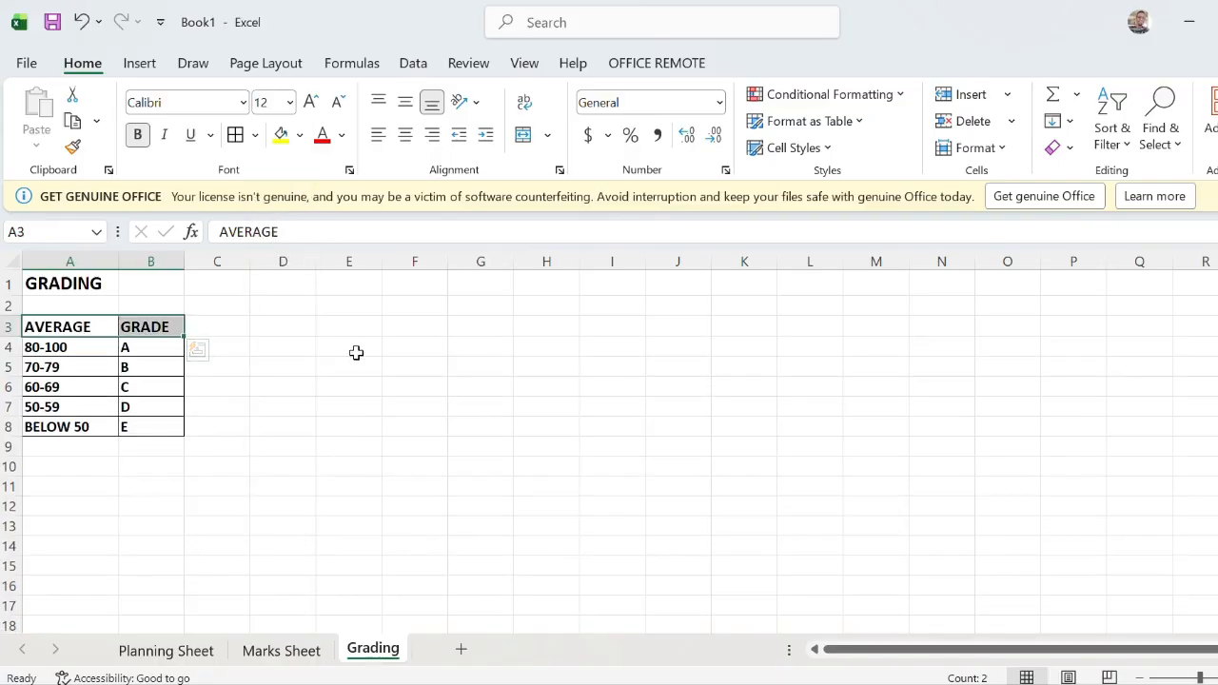
{"action": "left_click", "coordinate": [366, 382]}
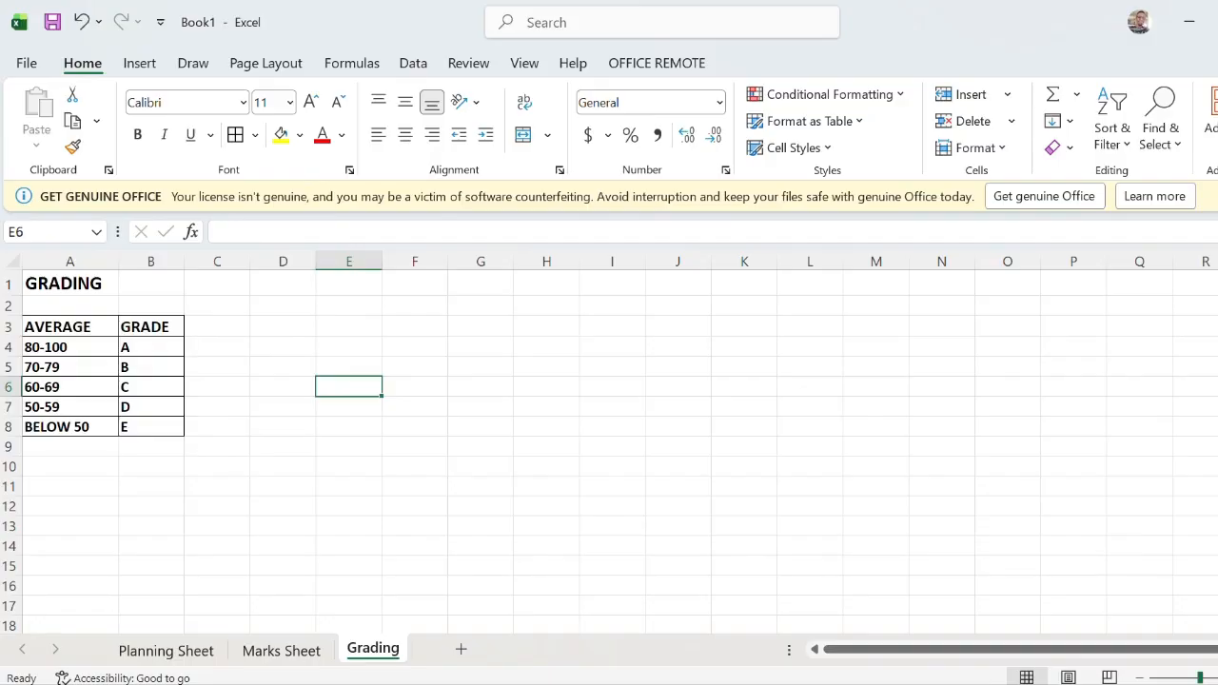
- On the Marks Sheet, enter the formula =SUM(C2:E2) in cell F2 to total the first learner's subject marks
{"action": "scroll", "coordinate": [609, 442], "scroll_direction": "up", "scroll_amount": 8, "text": "ctrl"}
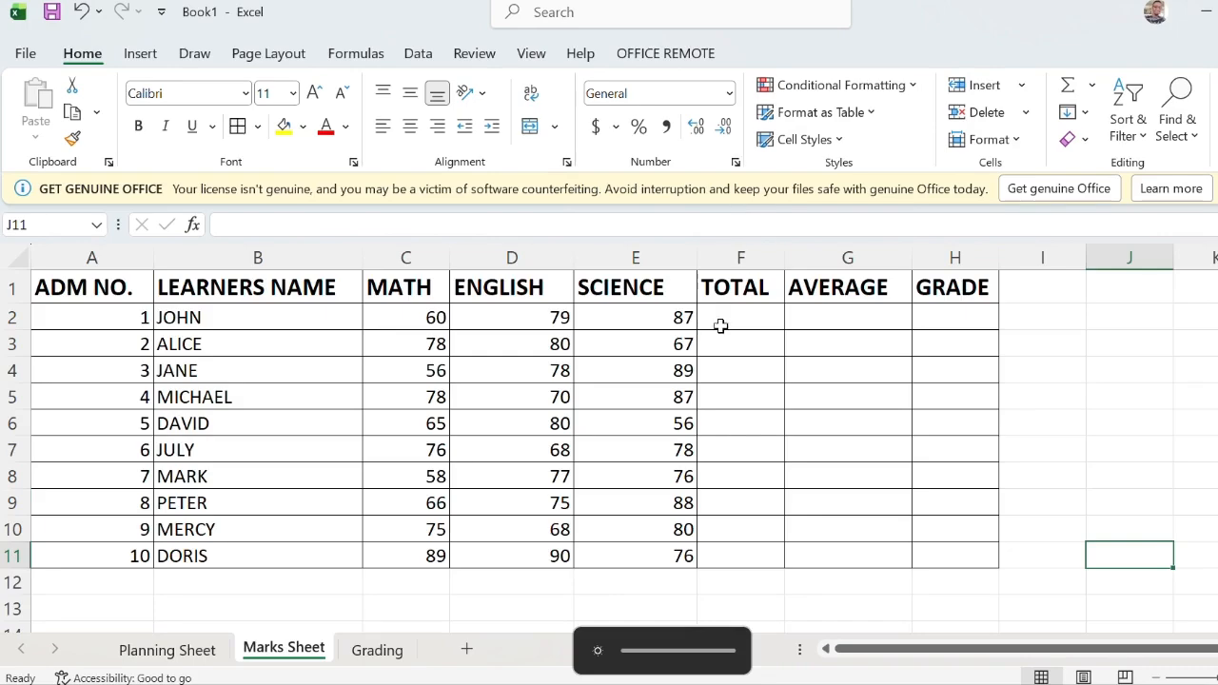
{"action": "left_click", "coordinate": [724, 325]}
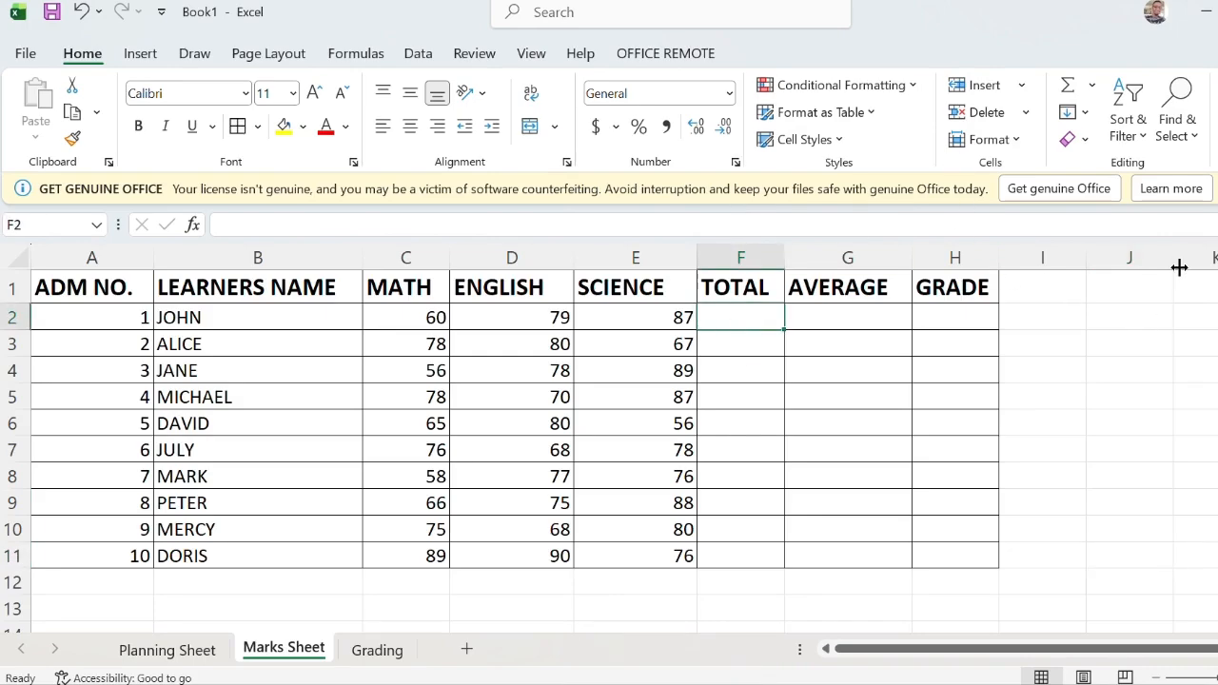
{"action": "type", "text": "="}
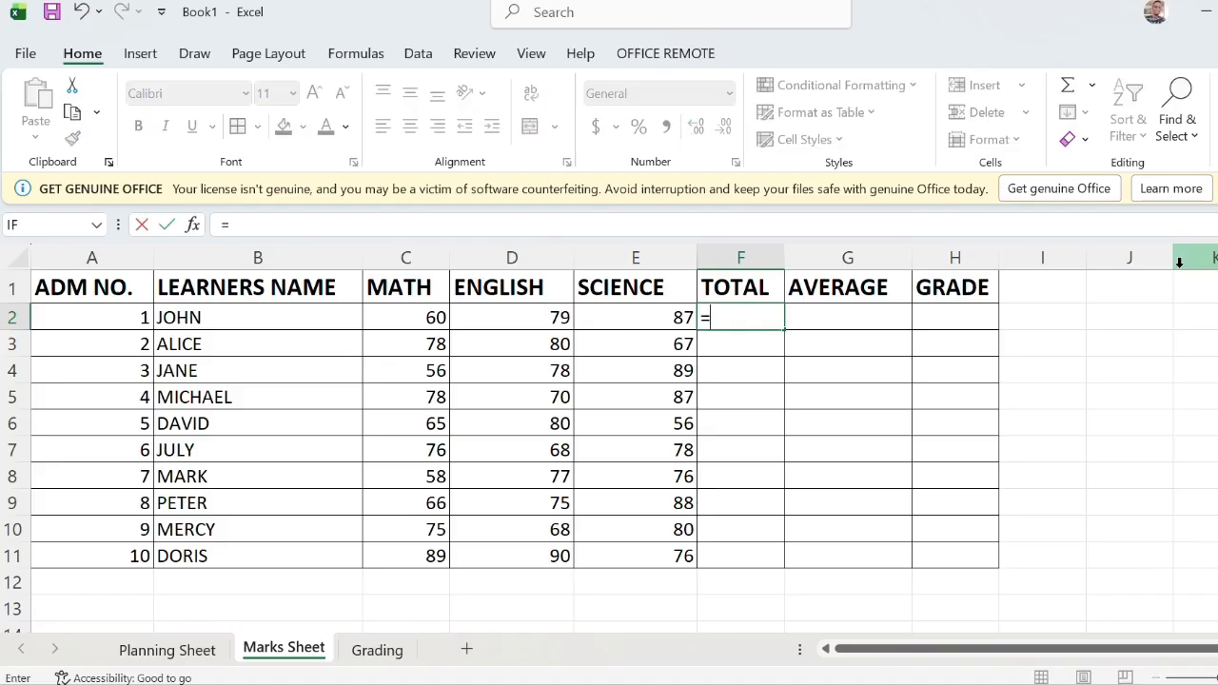
{"action": "type", "text": "SUM"}
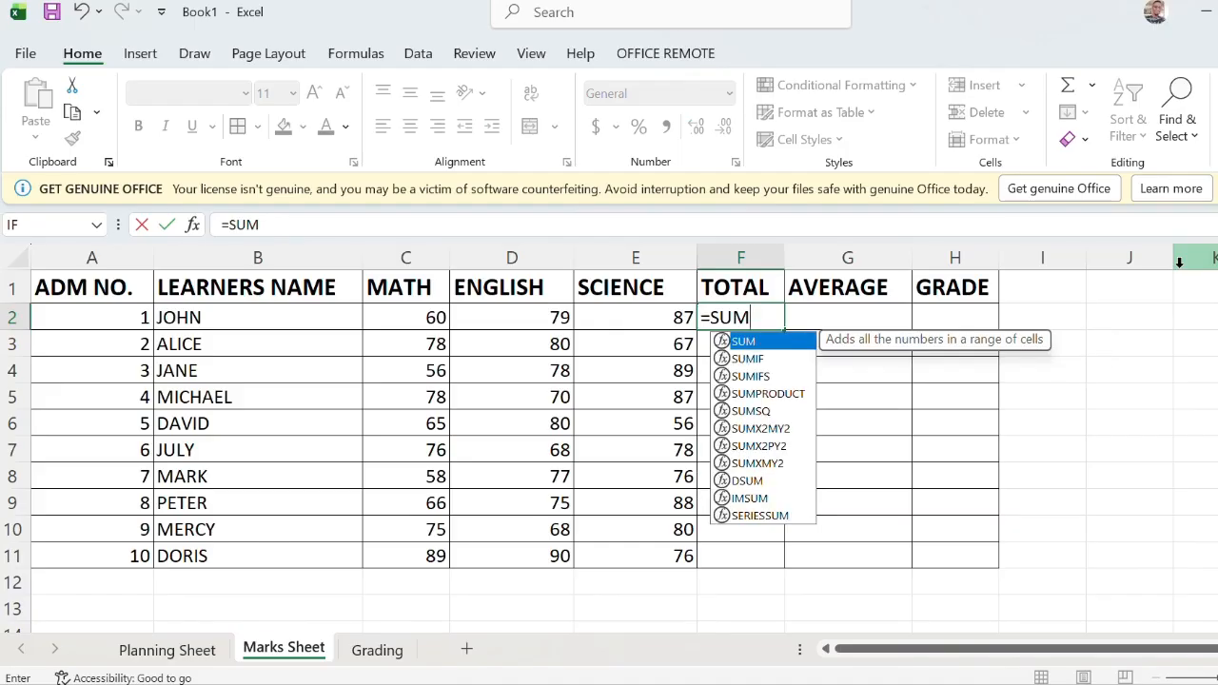
{"action": "type", "text": "("}
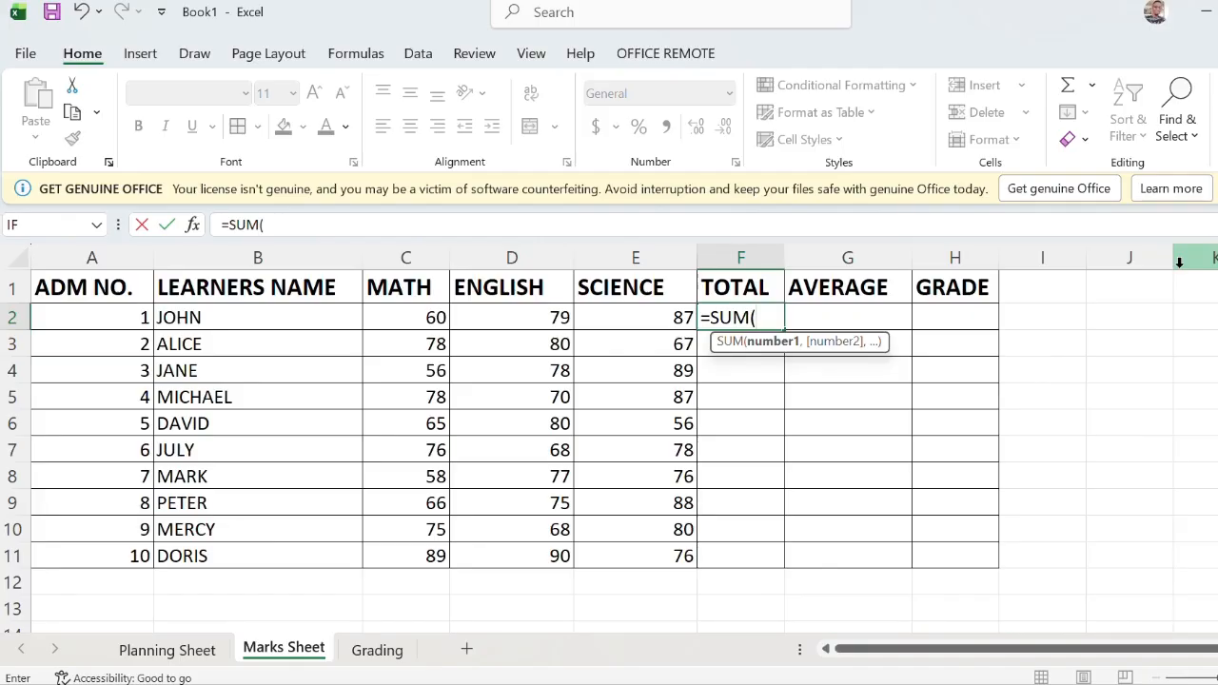
{"action": "type", "text": "C2"}
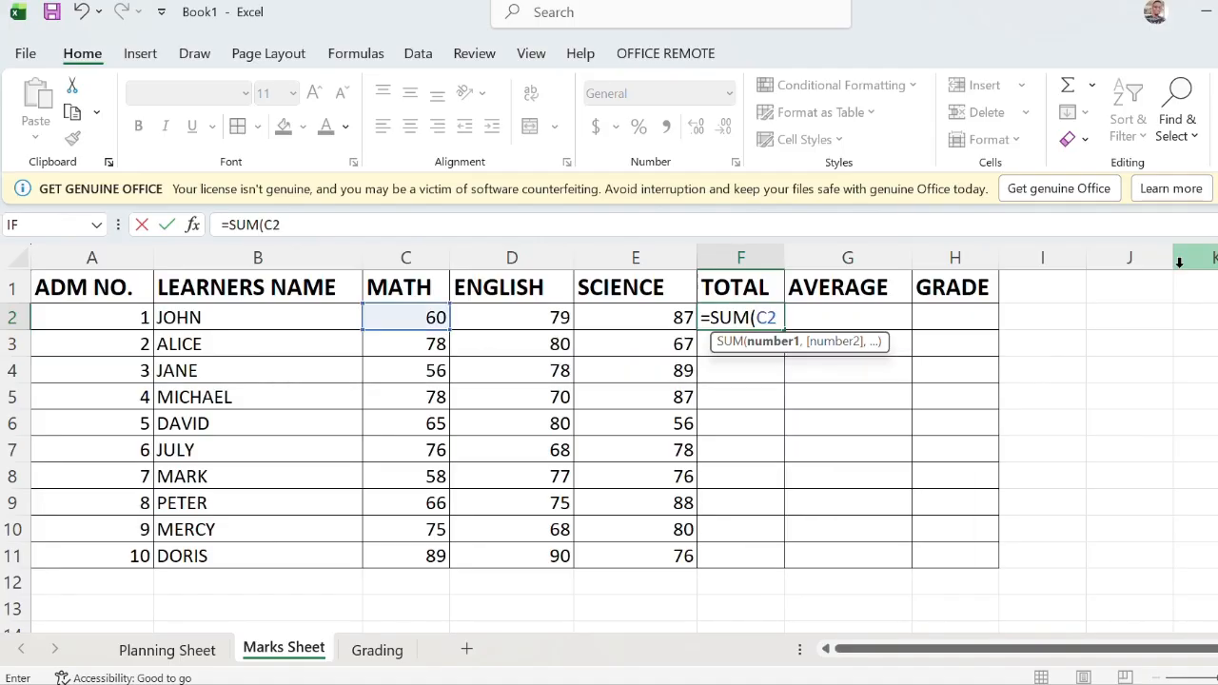
{"action": "type", "text": ":E2"}
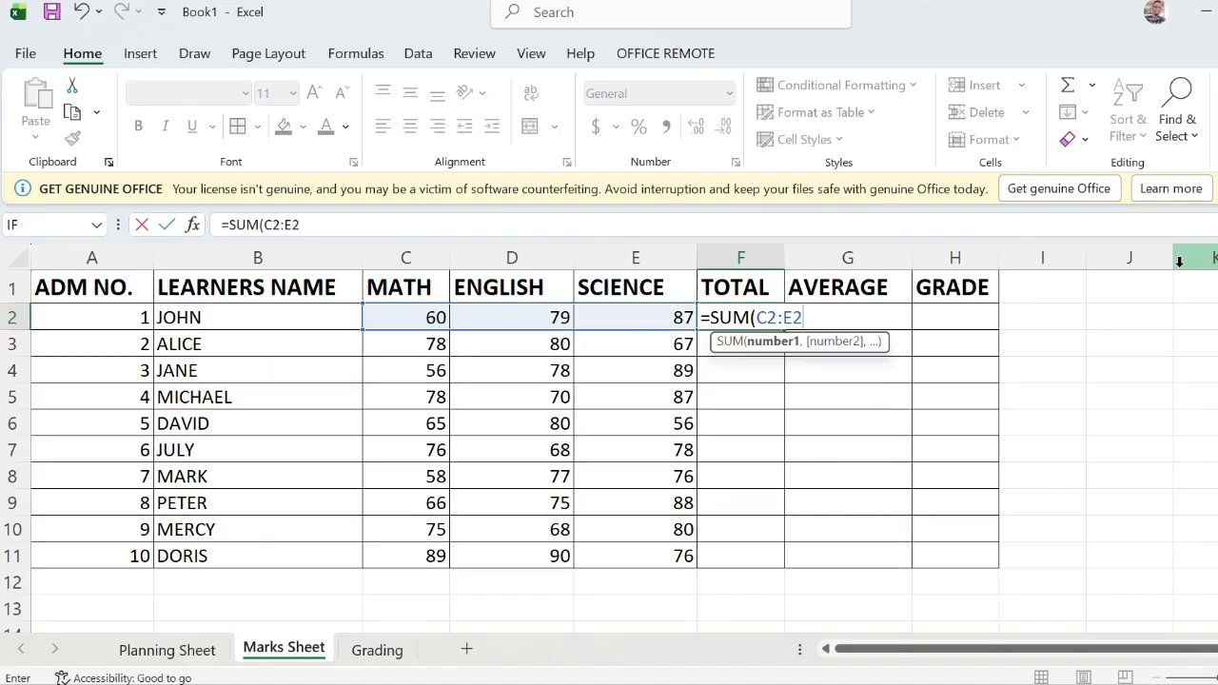
{"action": "type", "text": ")"}
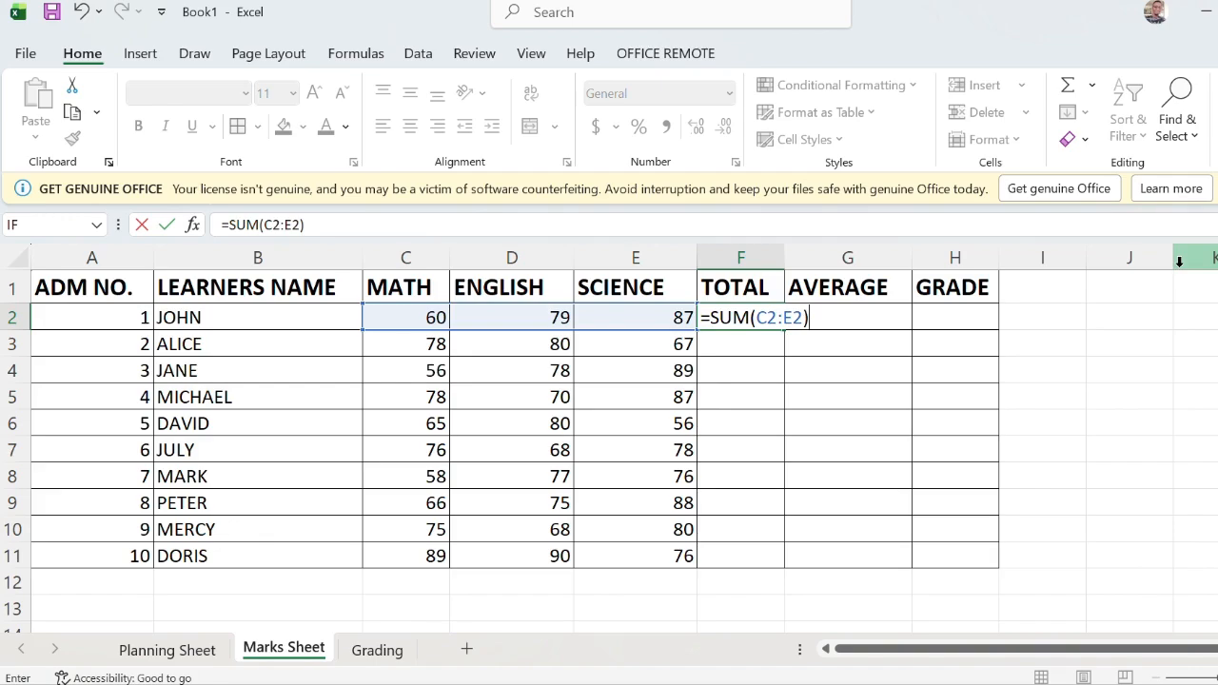
{"action": "key", "text": "Return"}
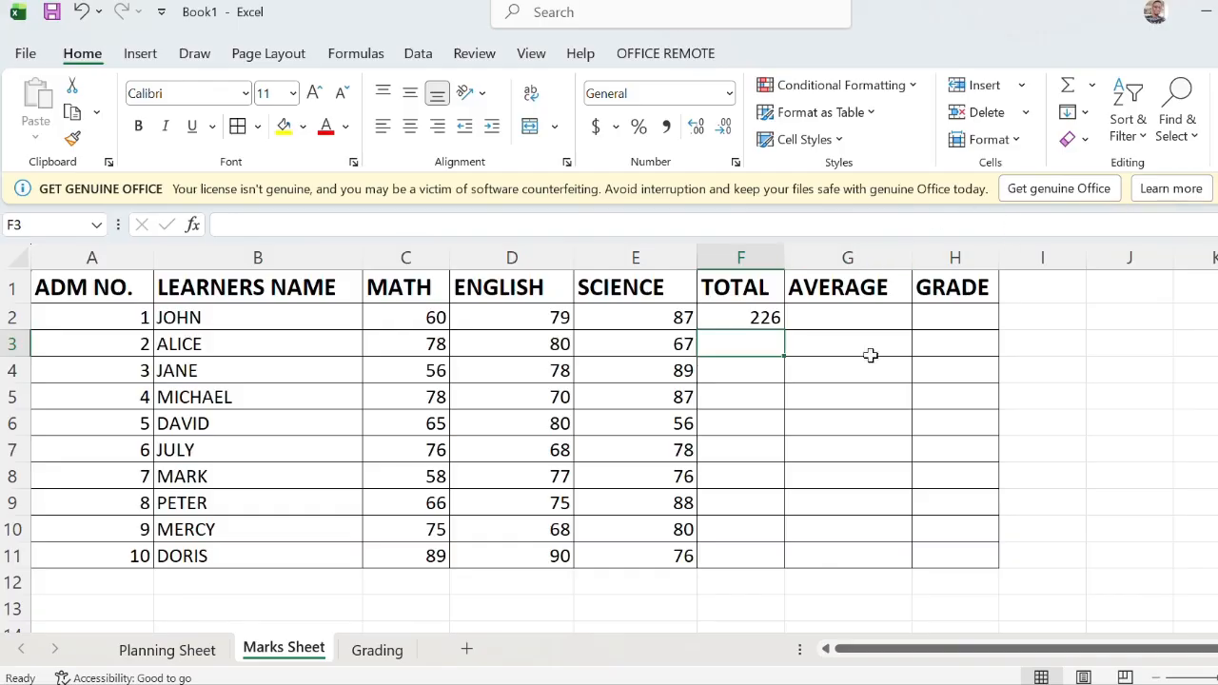
- Fill the first learner's total formula from cell F2 down to F11 for all learners
{"action": "left_click", "coordinate": [767, 322]}
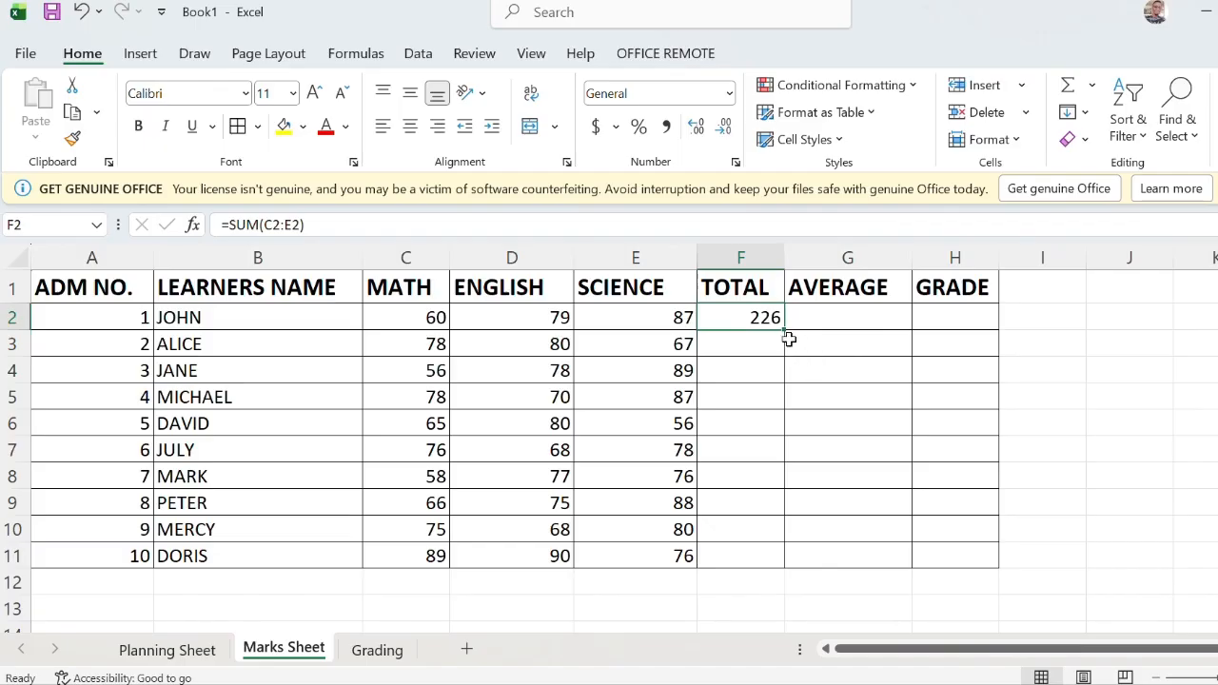
{"action": "left_click_drag", "start_coordinate": [786, 331], "coordinate": [780, 564]}
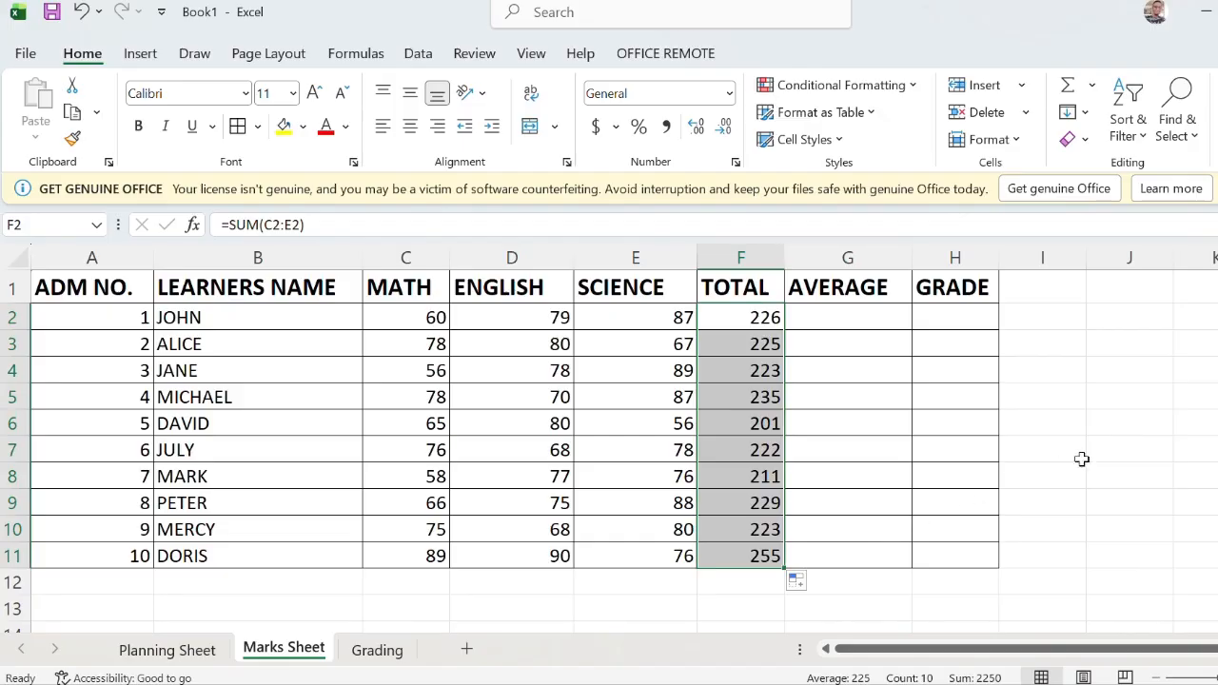
{"action": "left_click", "coordinate": [1212, 421]}
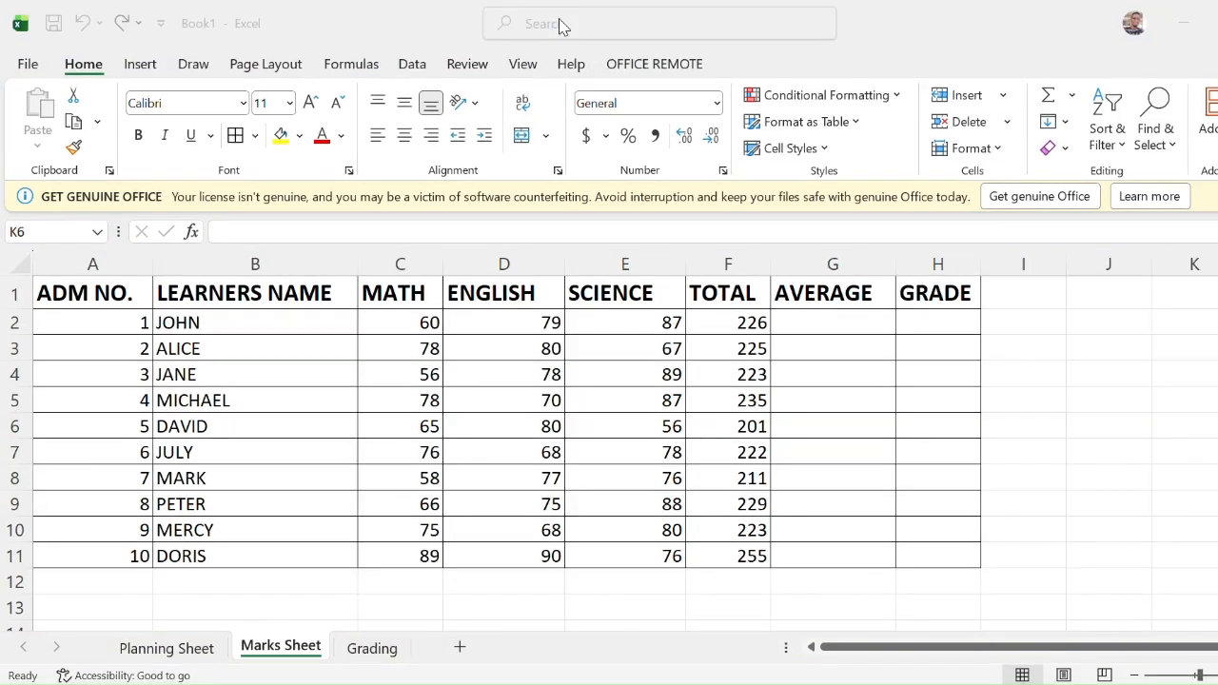
- Enter the formula =AVERAGE(C2:E2) in cell G2 to average the first learner's subject marks
{"action": "left_click", "coordinate": [818, 325]}
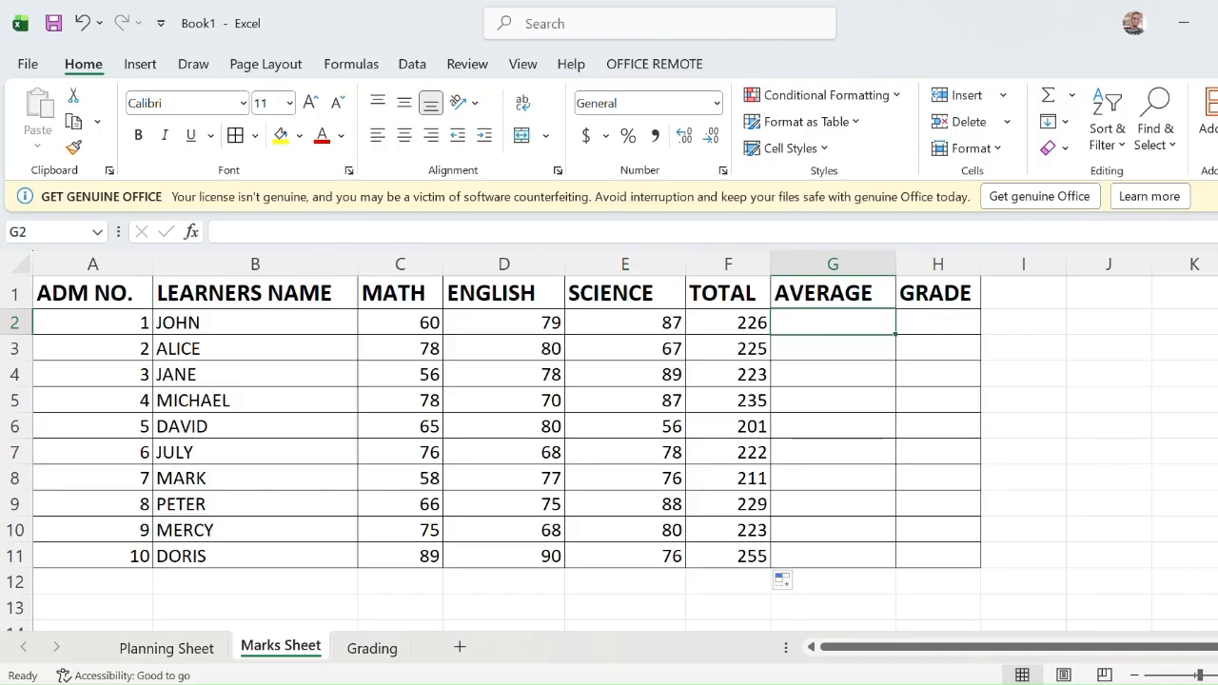
{"action": "type", "text": "="}
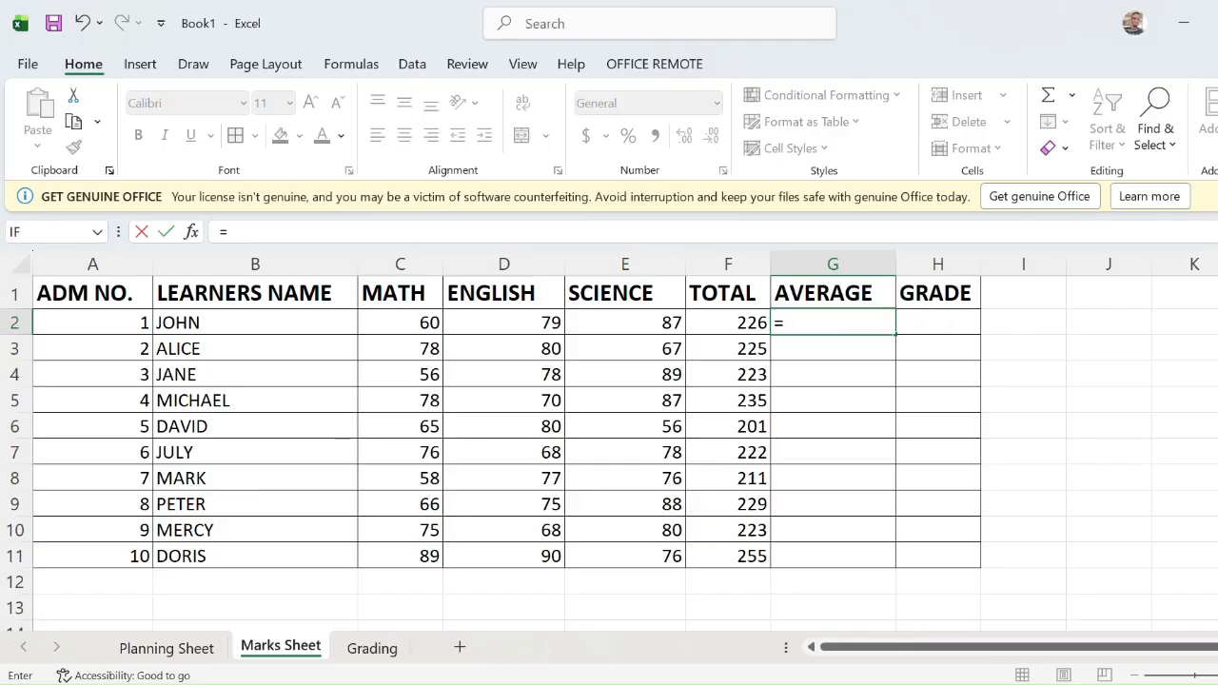
{"action": "type", "text": "AV"}
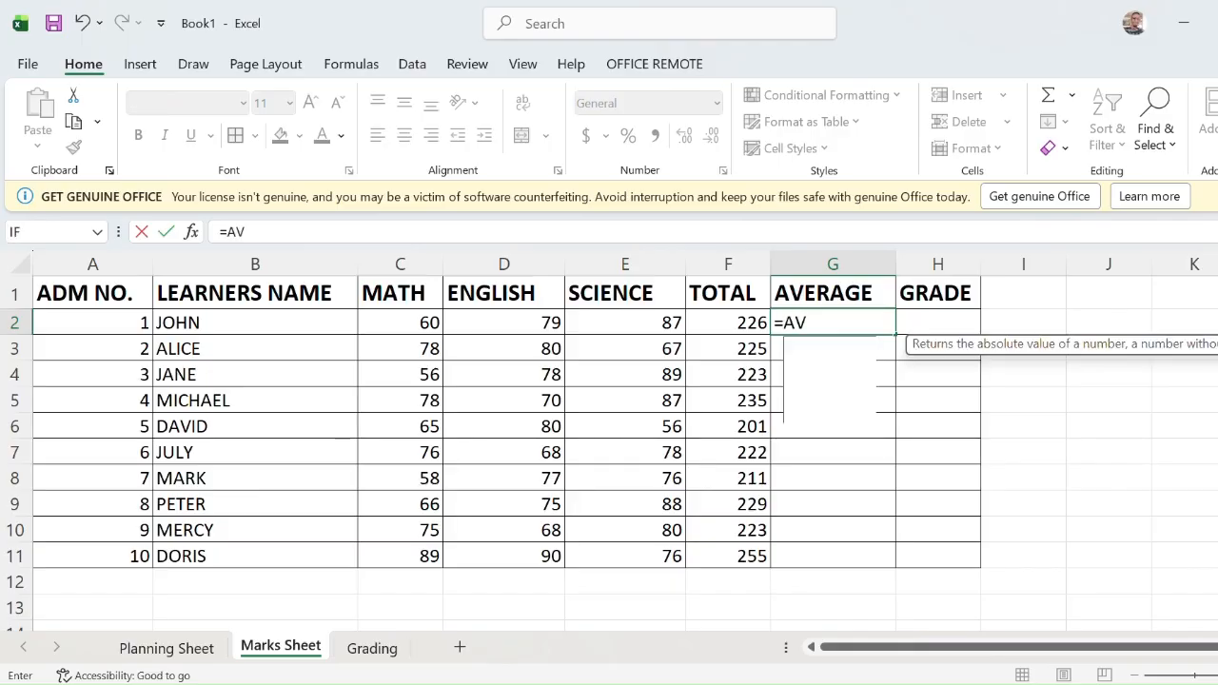
{"action": "type", "text": "ERAGE"}
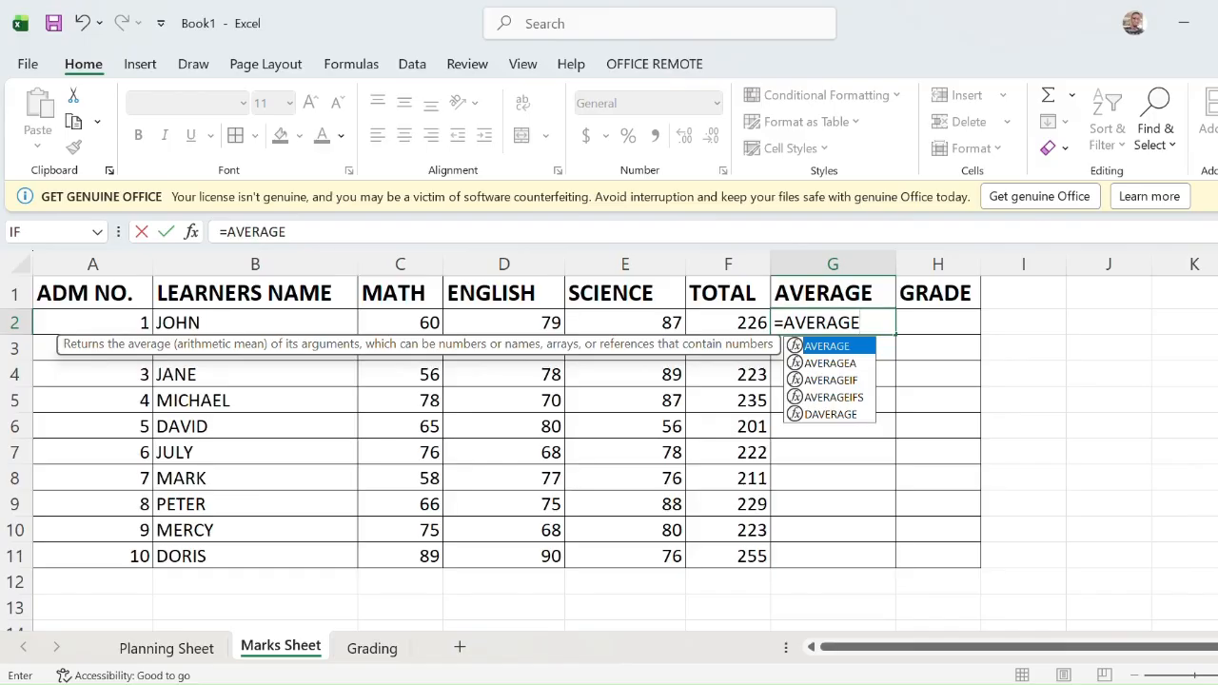
{"action": "type", "text": "("}
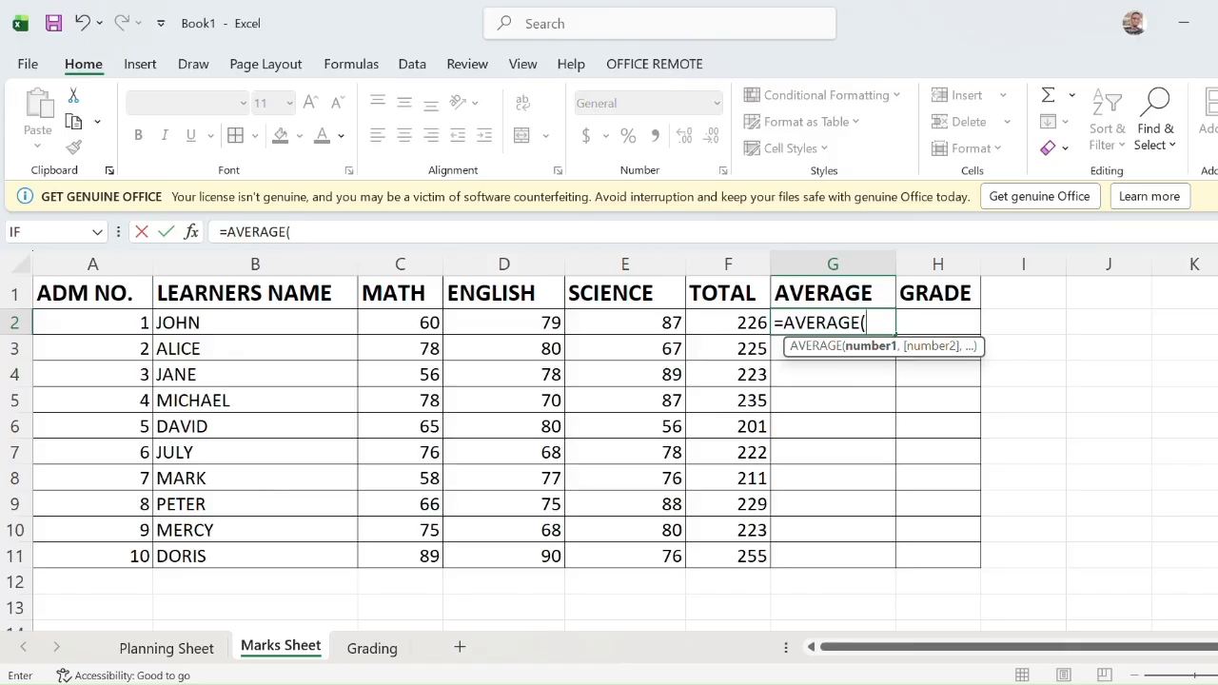
{"action": "type", "text": "C2"}
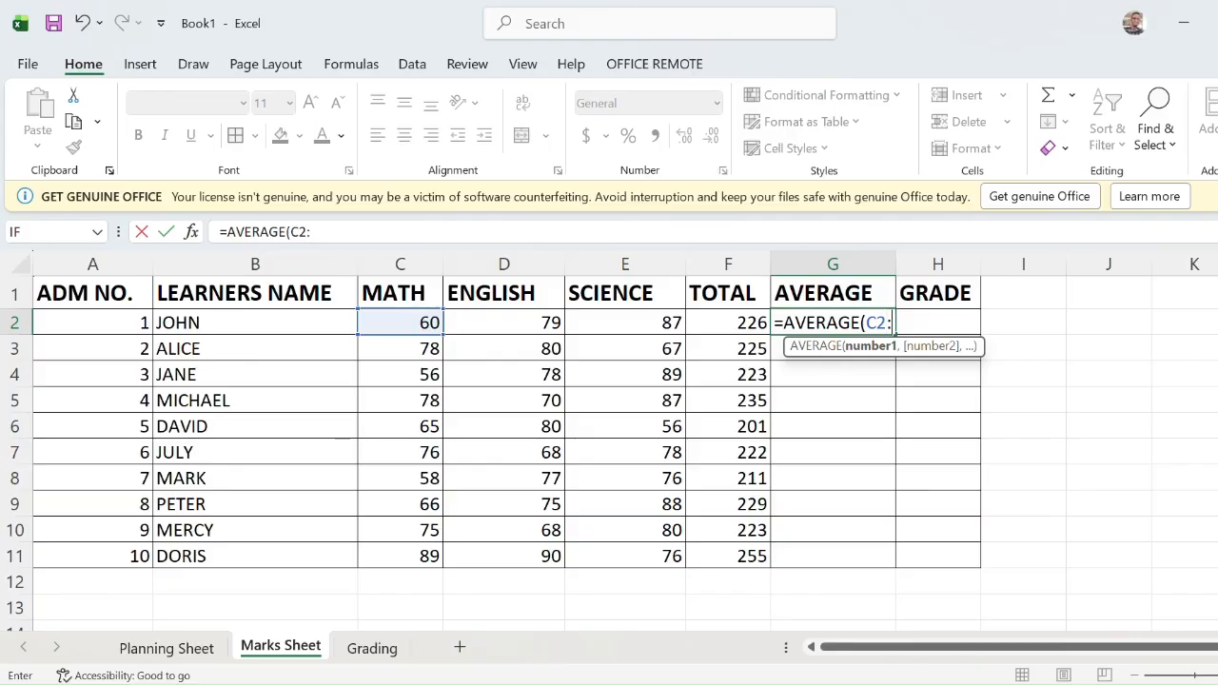
{"action": "type", "text": ":E"}
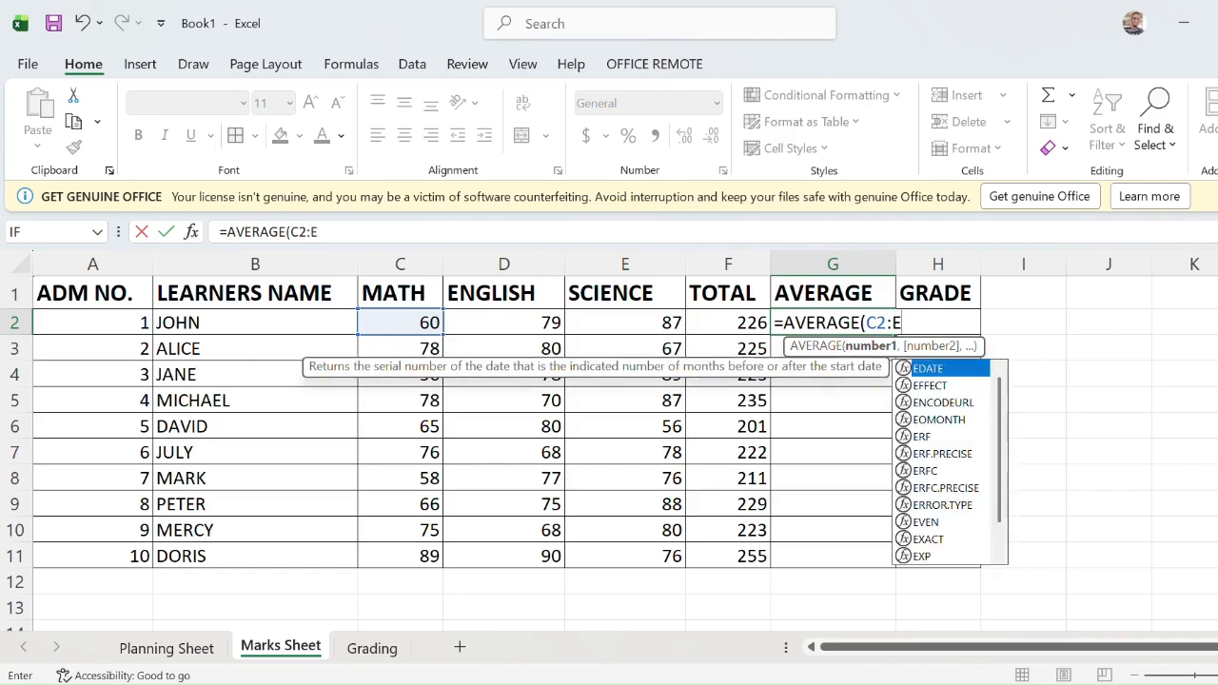
{"action": "type", "text": "2"}
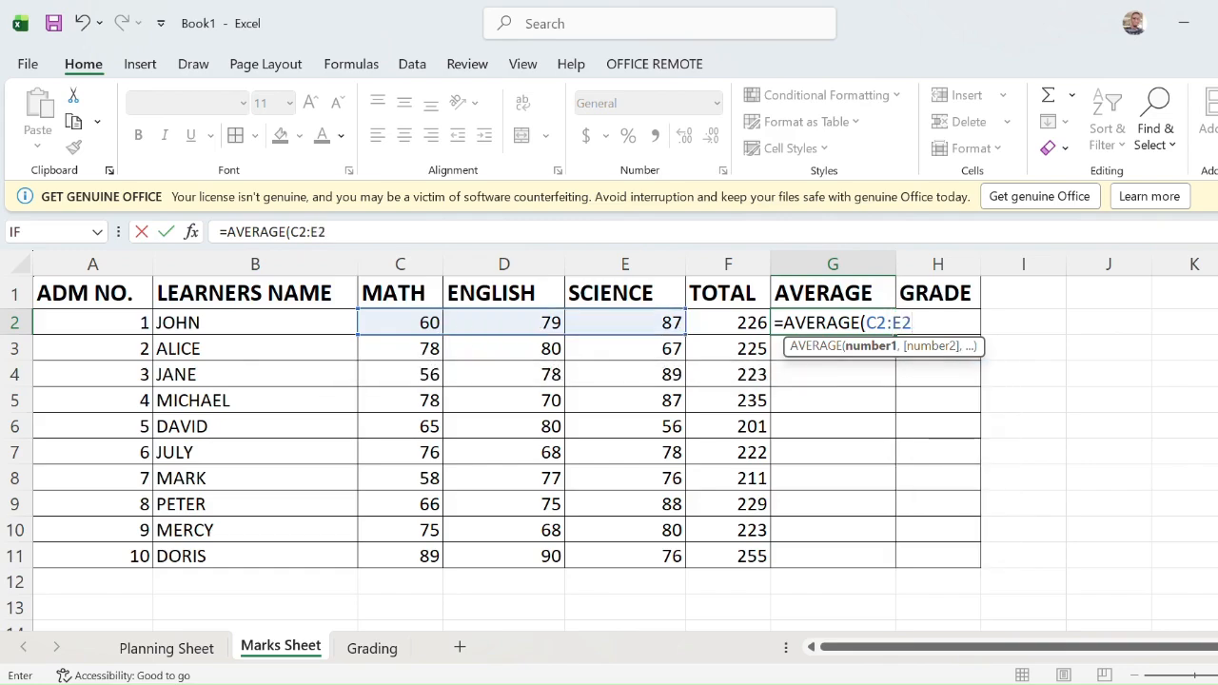
{"action": "type", "text": ")"}
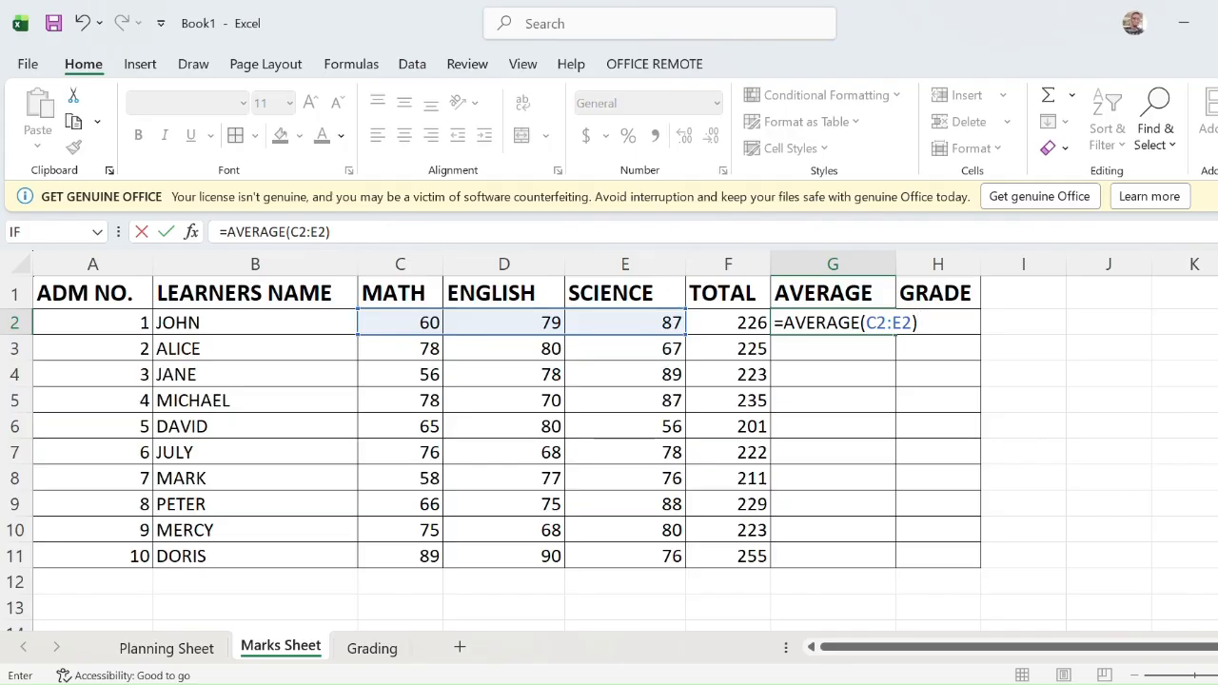
{"action": "key", "text": "Return"}
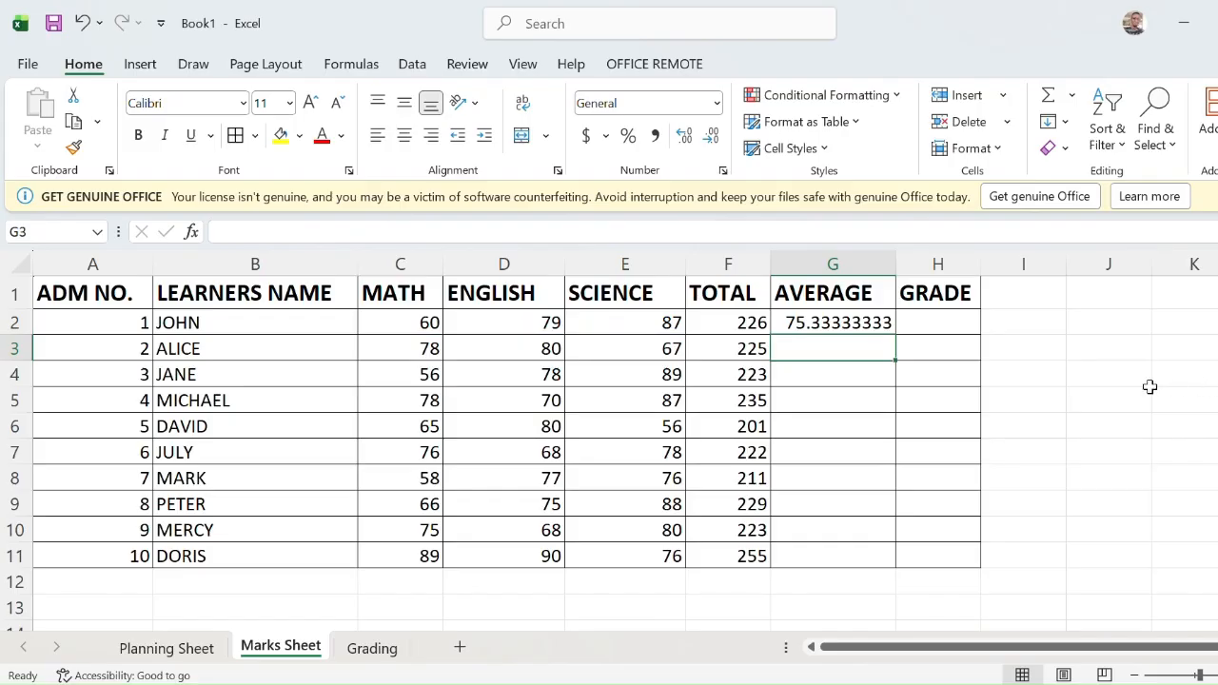
- Fill the average formula from cell G2 down to G11 for all learners
{"action": "double_click", "coordinate": [859, 322]}
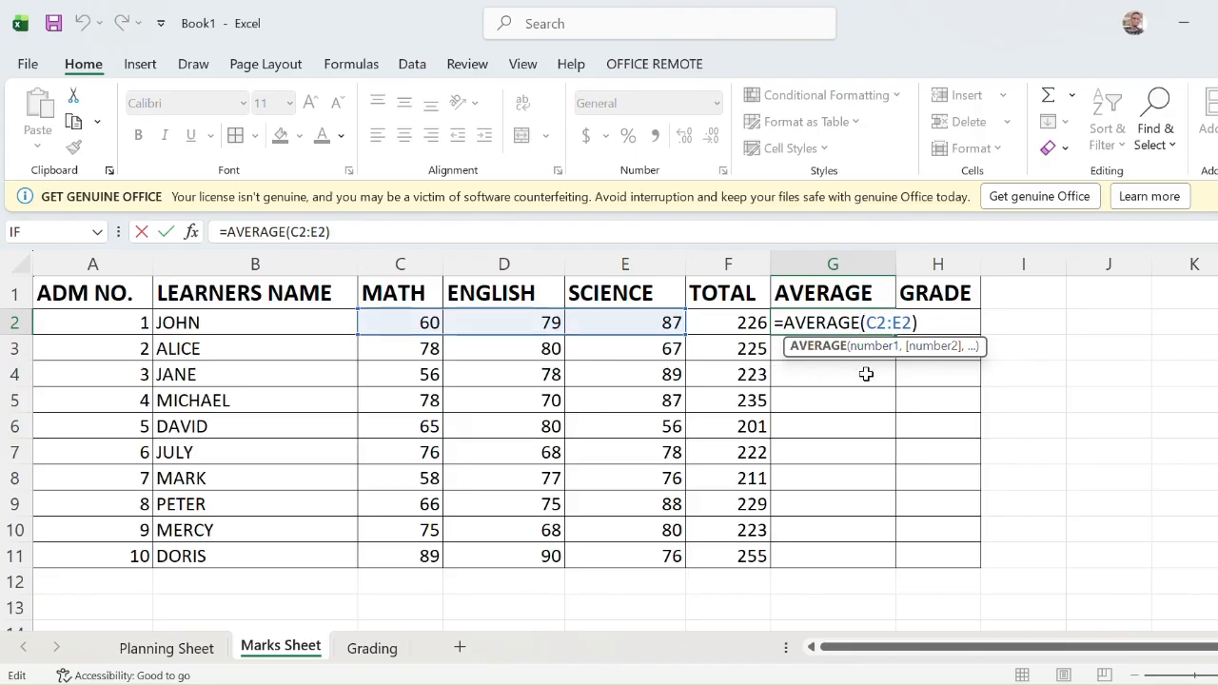
{"action": "left_click", "coordinate": [865, 373]}
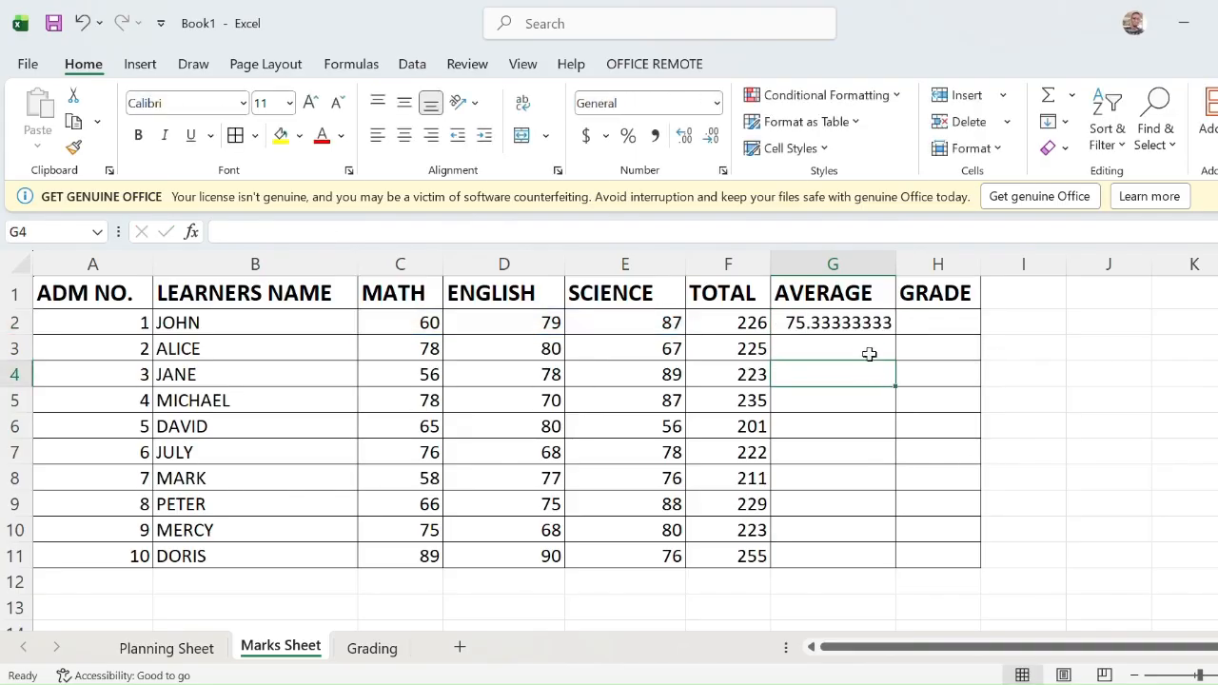
{"action": "left_click", "coordinate": [917, 322]}
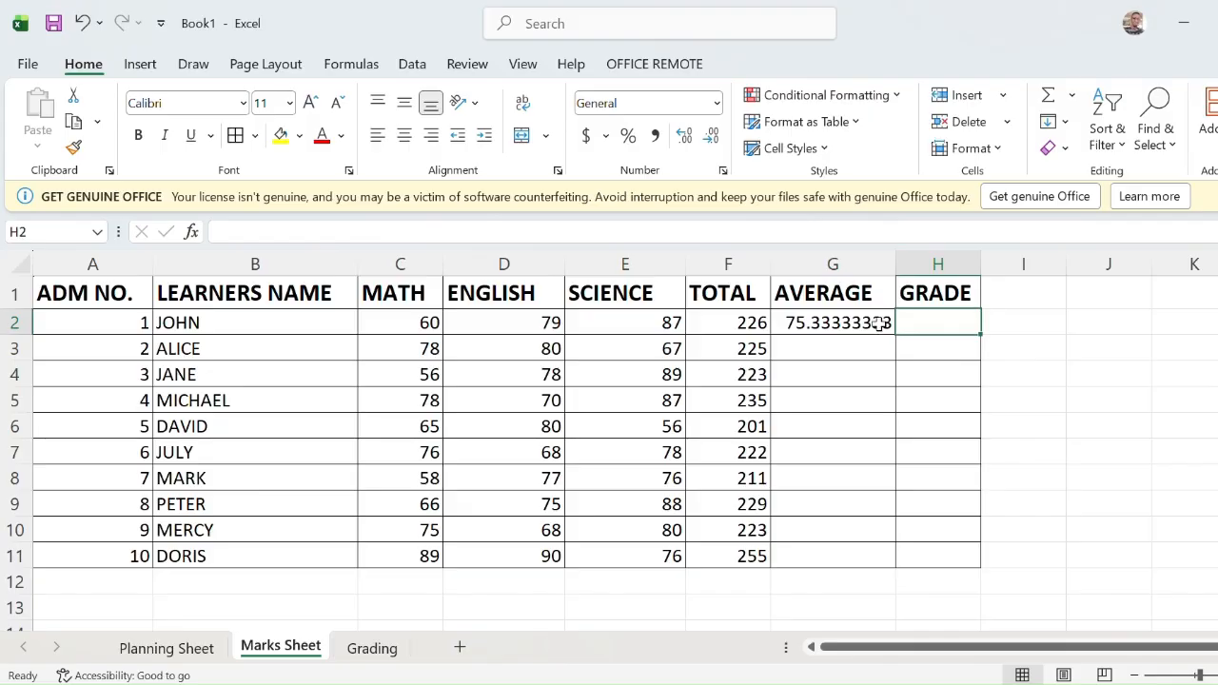
{"action": "left_click", "coordinate": [875, 323]}
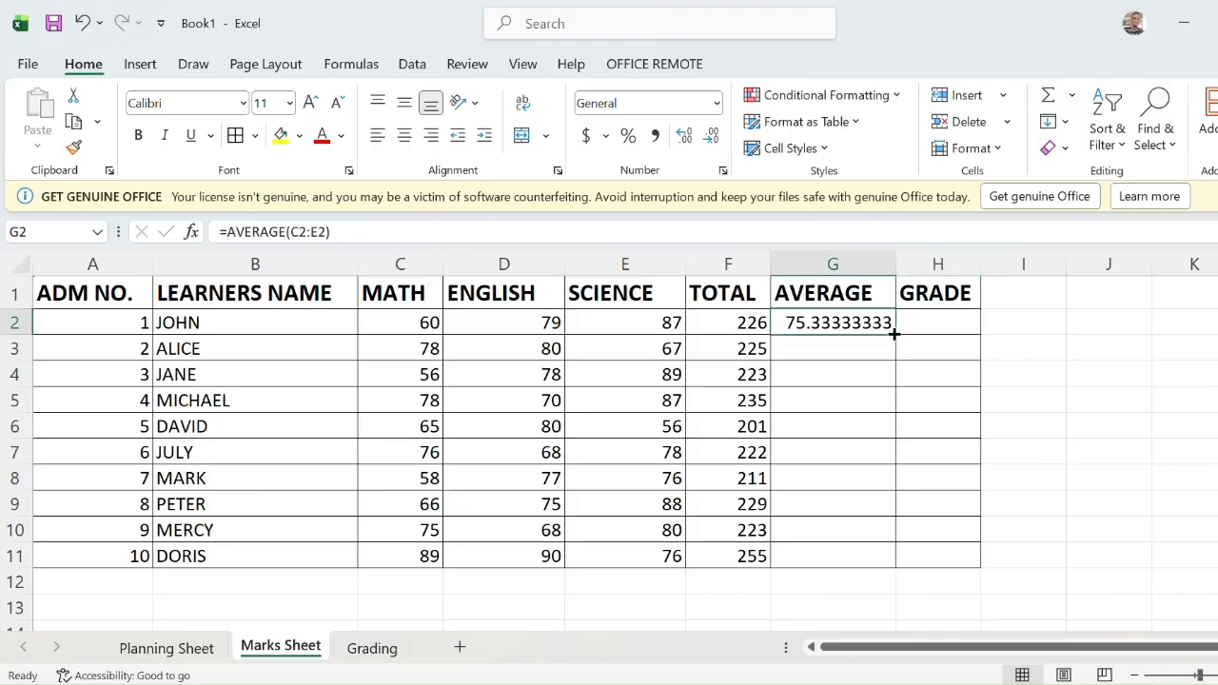
{"action": "left_click_drag", "start_coordinate": [894, 333], "coordinate": [900, 562]}
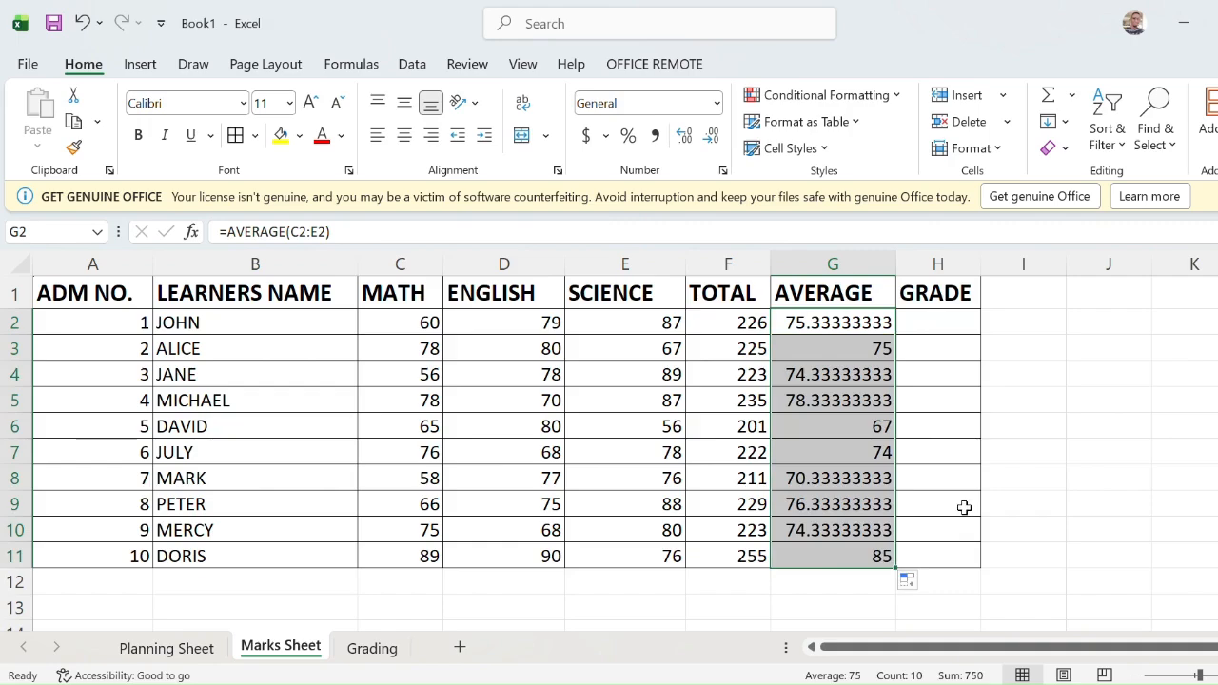
- Reduce the averages in G2:G11 to two decimal places
{"action": "left_click", "coordinate": [712, 138]}
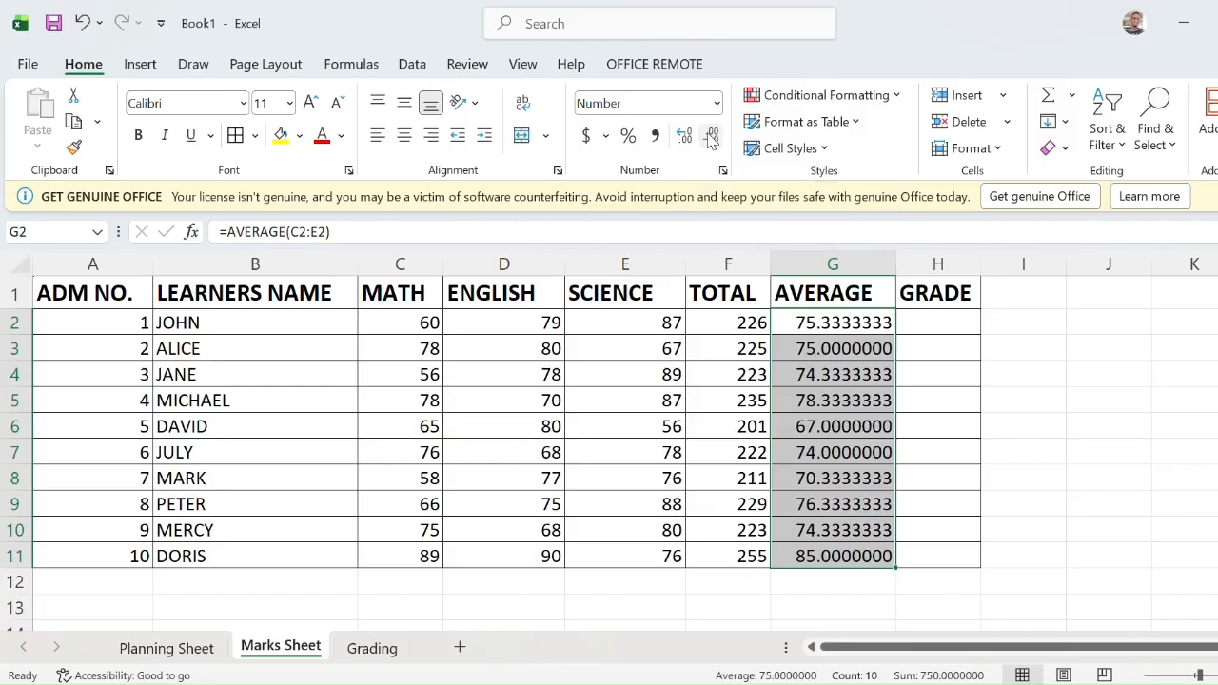
{"action": "left_click", "coordinate": [710, 138]}
{"action": "left_click", "coordinate": [711, 138]}
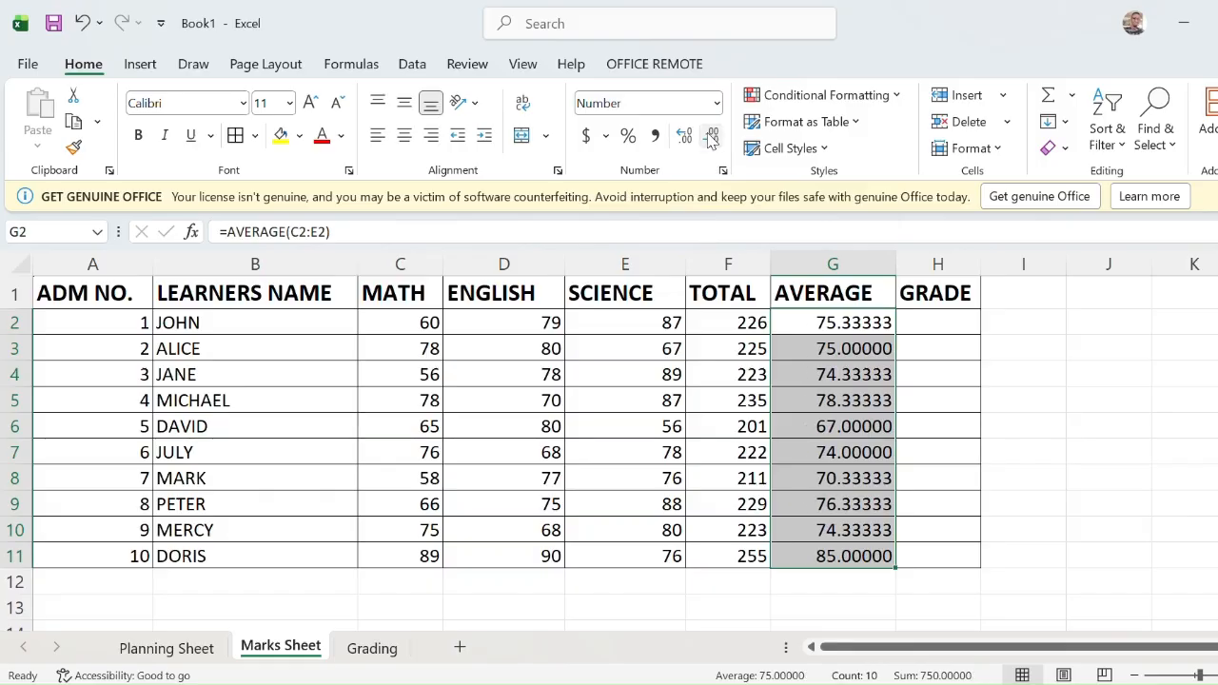
{"action": "left_click", "coordinate": [711, 138]}
{"action": "left_click", "coordinate": [710, 138]}
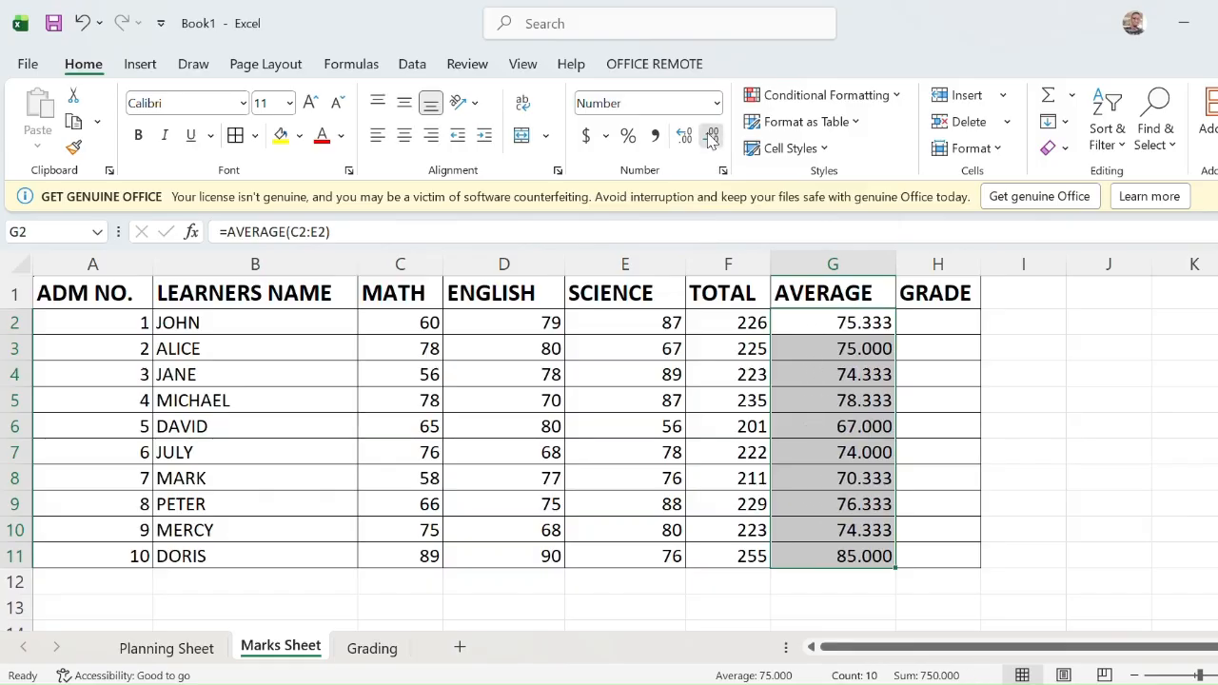
{"action": "left_click", "coordinate": [711, 138]}
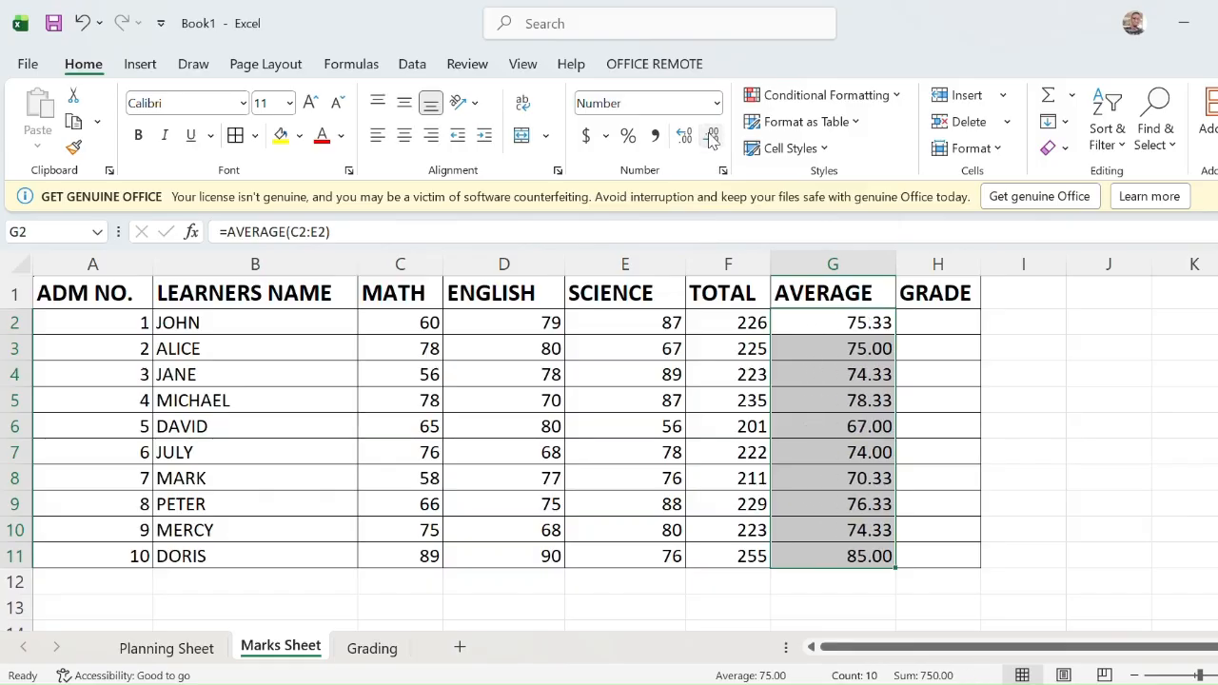
{"action": "double_click", "coordinate": [1195, 425]}
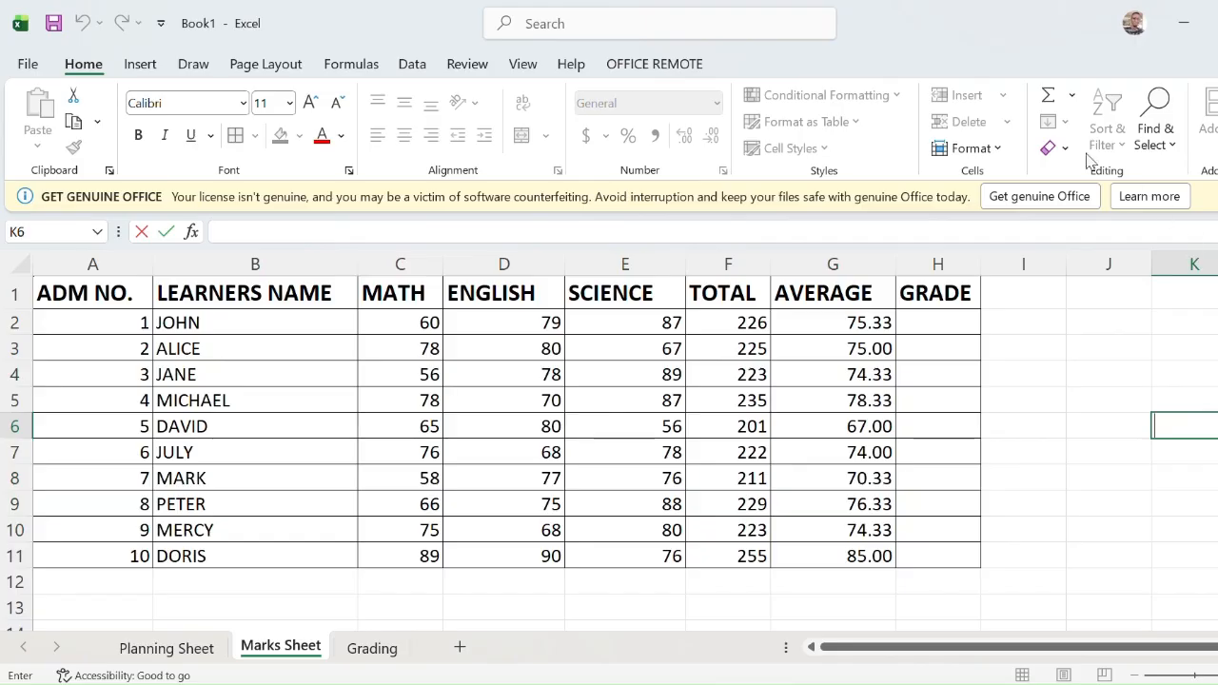
{"action": "left_click", "coordinate": [585, 35]}
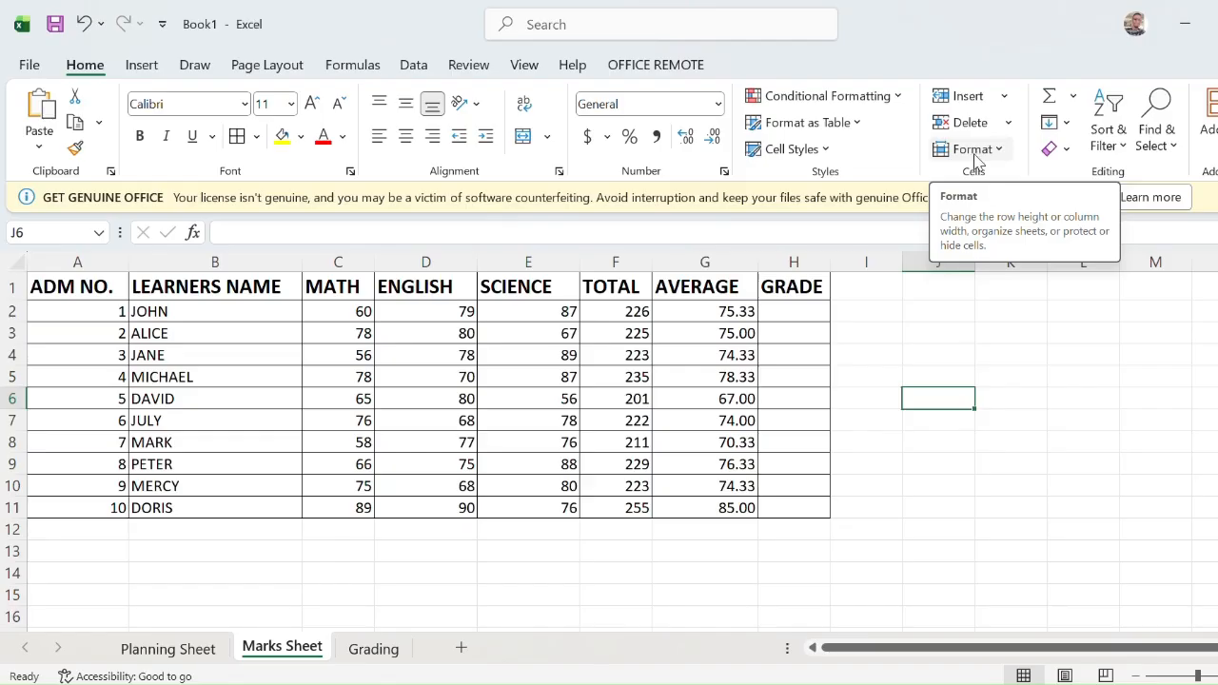
- Enter the grading formula =IF(G2>=80,"A",IF(G2>=70,"B",IF(G2>=60,"C",IF(G2>=50,"D","E")))) in cell H2 for the first learner
{"action": "left_click", "coordinate": [791, 312]}
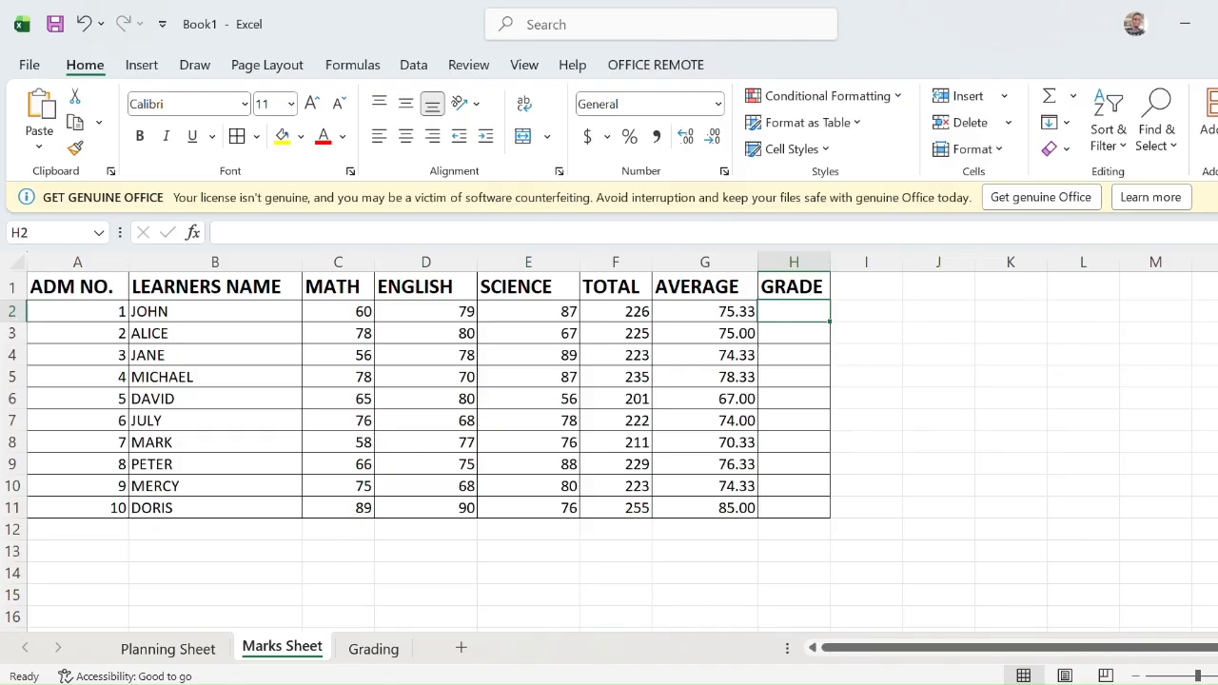
{"action": "type", "text": "="}
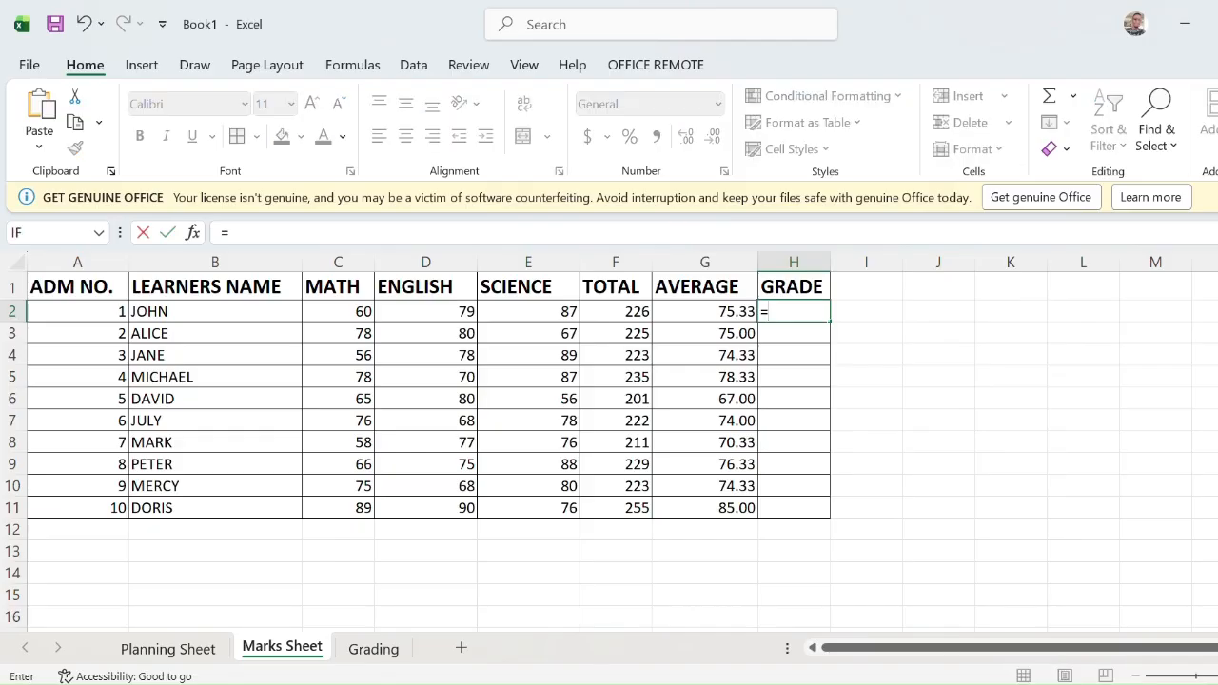
{"action": "type", "text": "IF"}
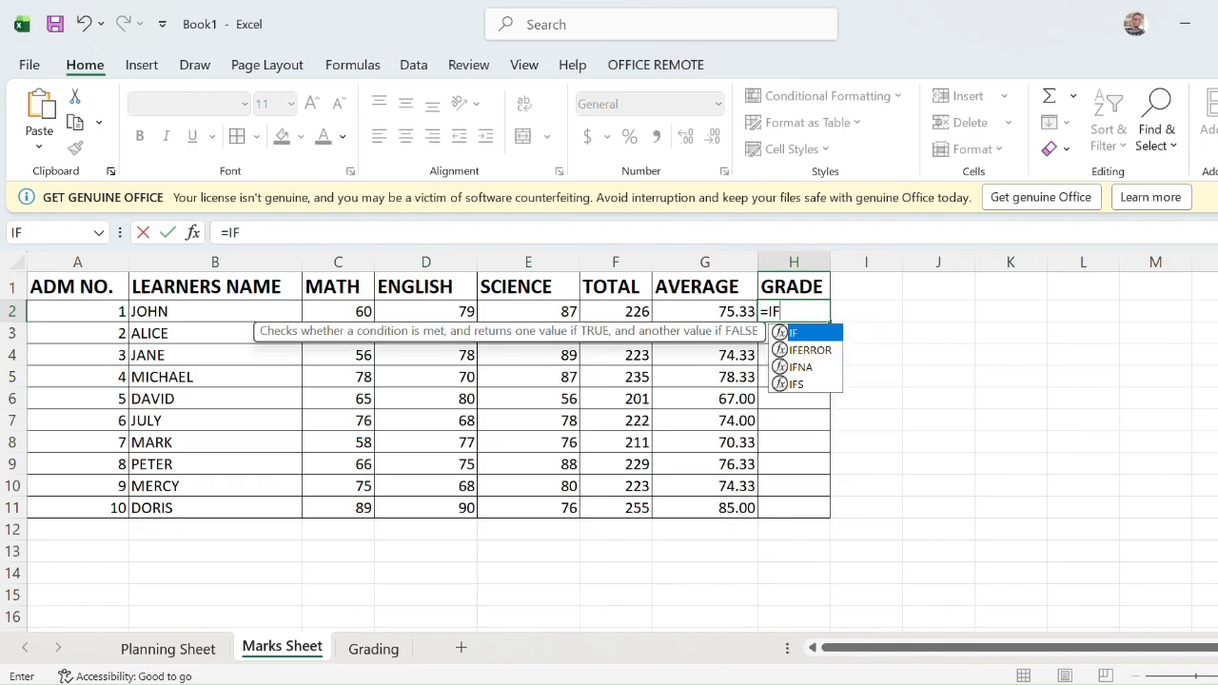
{"action": "type", "text": "("}
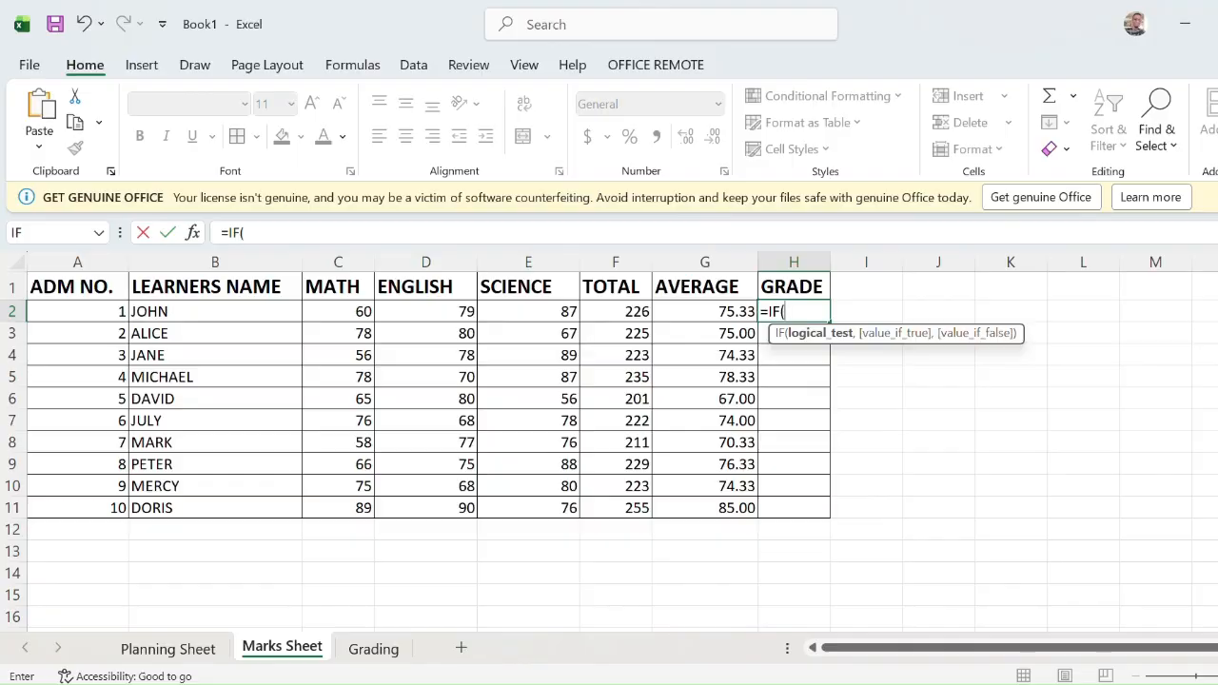
{"action": "type", "text": "G"}
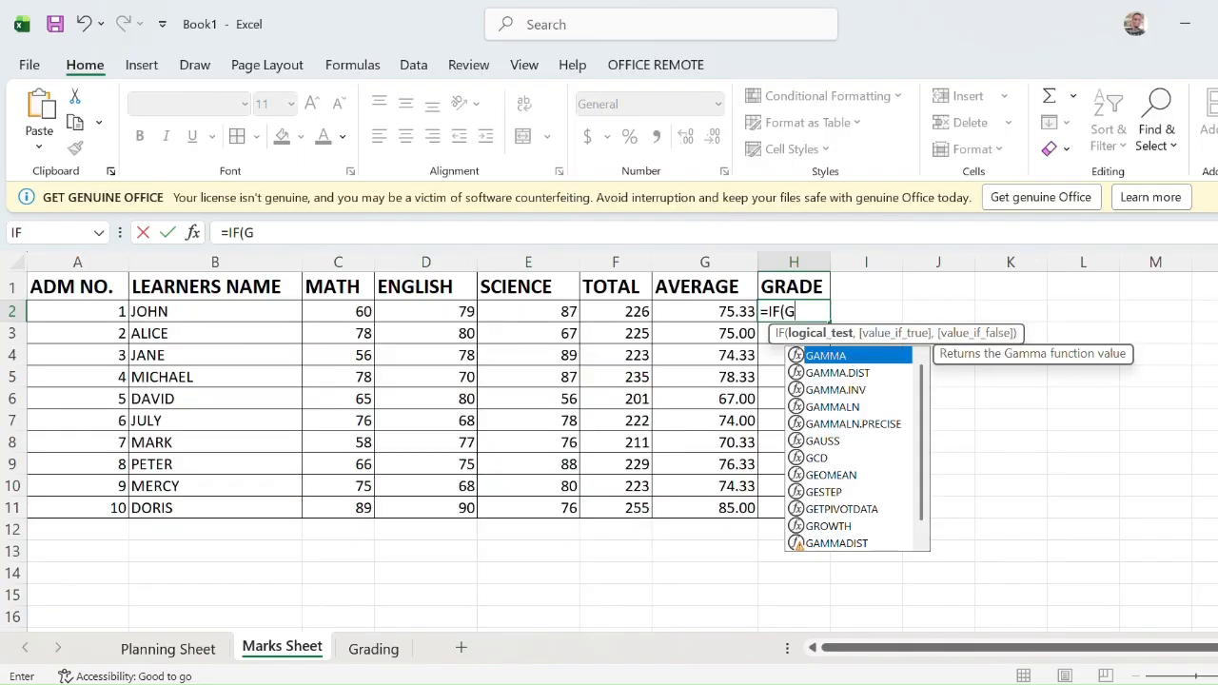
{"action": "type", "text": "2"}
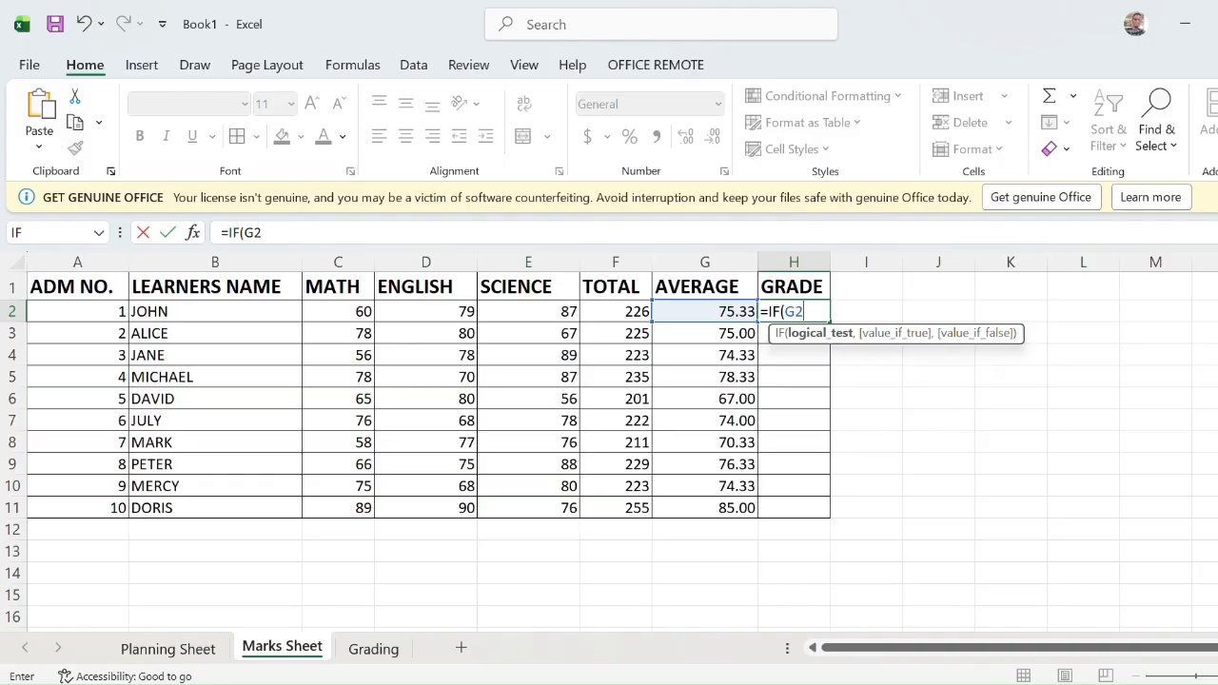
{"action": "type", "text": ">"}
{"action": "type", "text": "=80"}
{"action": "type", "text": ",\"A\",IF(G2>=70,\"B\",IF(G2>=60,\"C\",IF(G2>=50,\"D\",\"E\"))))"}
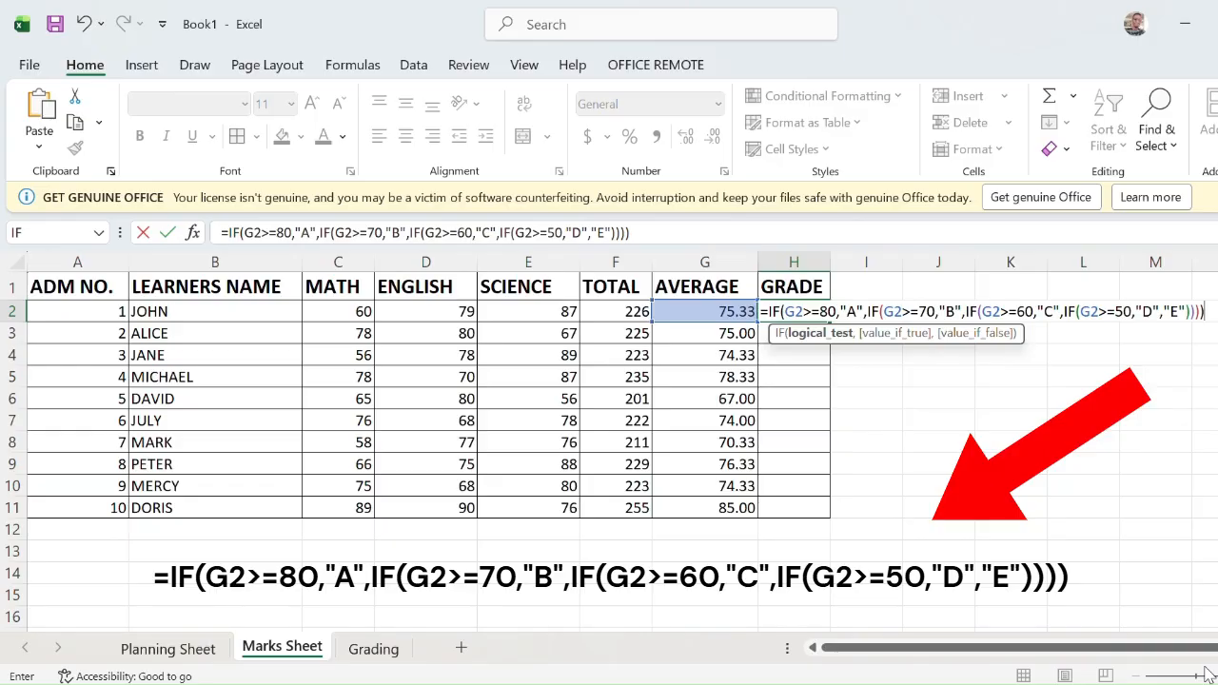
{"action": "key", "text": "Return"}
{"action": "key", "text": "Return"}
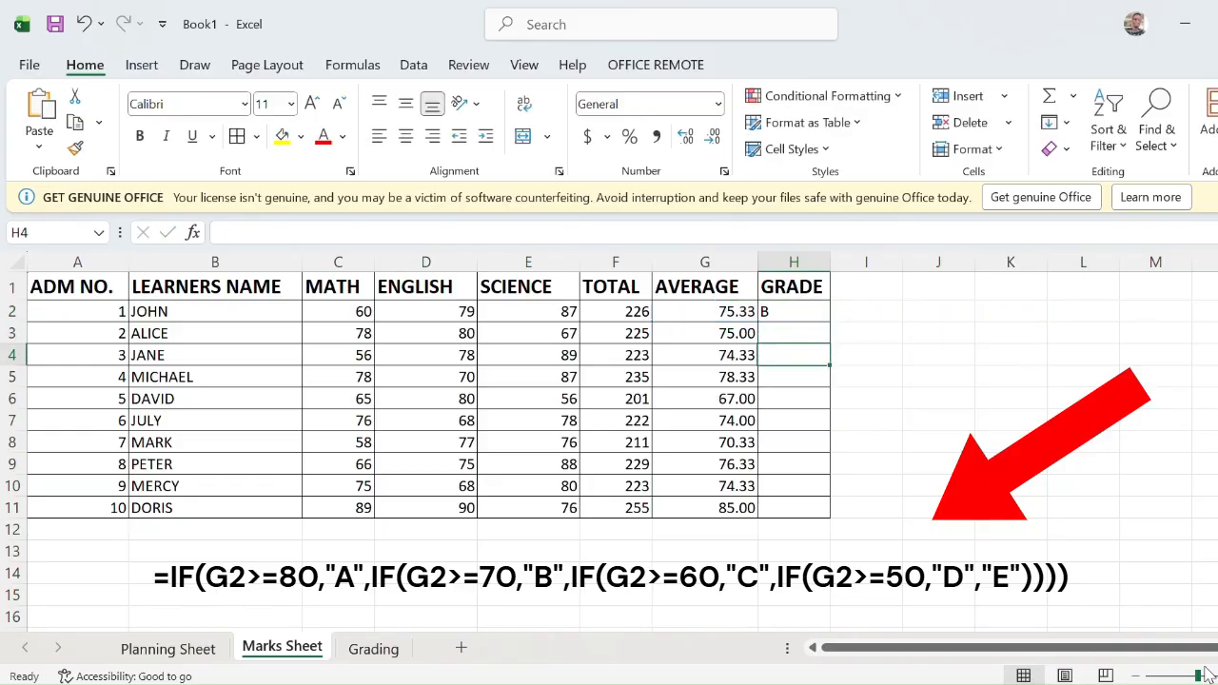
{"action": "left_click", "coordinate": [865, 421]}
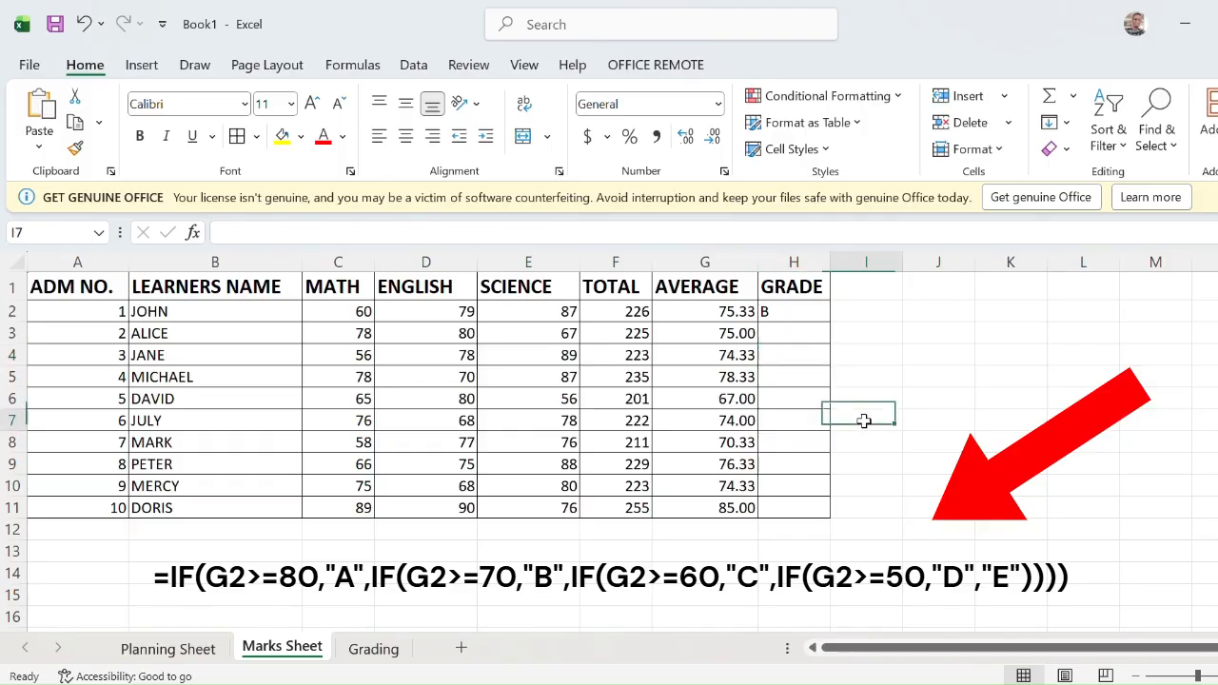
- Fill the grading formula from cell H2 down to H11 for all learners
{"action": "left_click", "coordinate": [788, 312]}
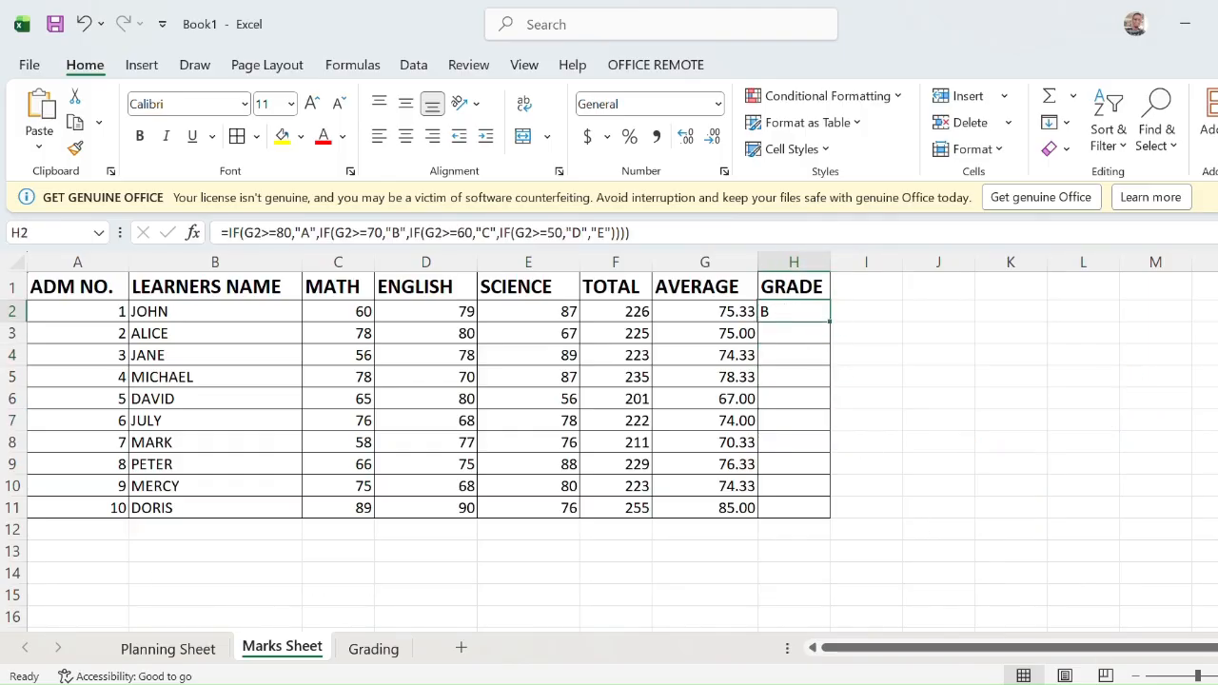
{"action": "left_click_drag", "start_coordinate": [1198, 676], "coordinate": [1209, 677]}
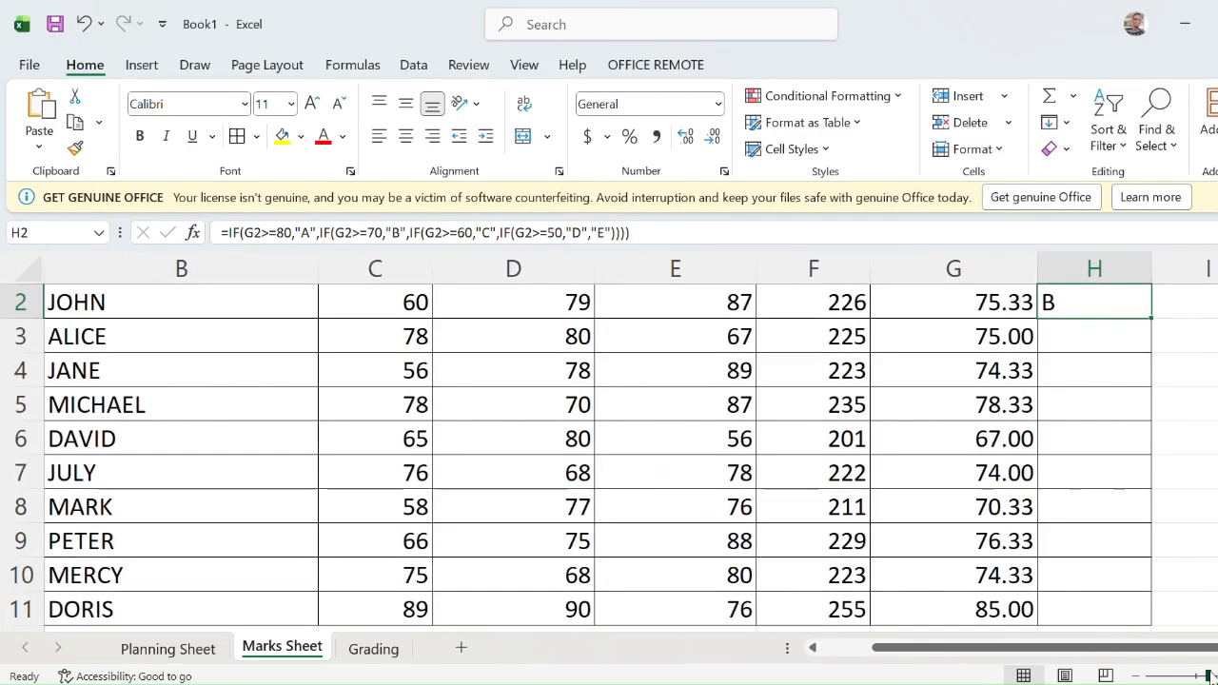
{"action": "scroll", "coordinate": [712, 491], "scroll_direction": "up", "scroll_amount": 1}
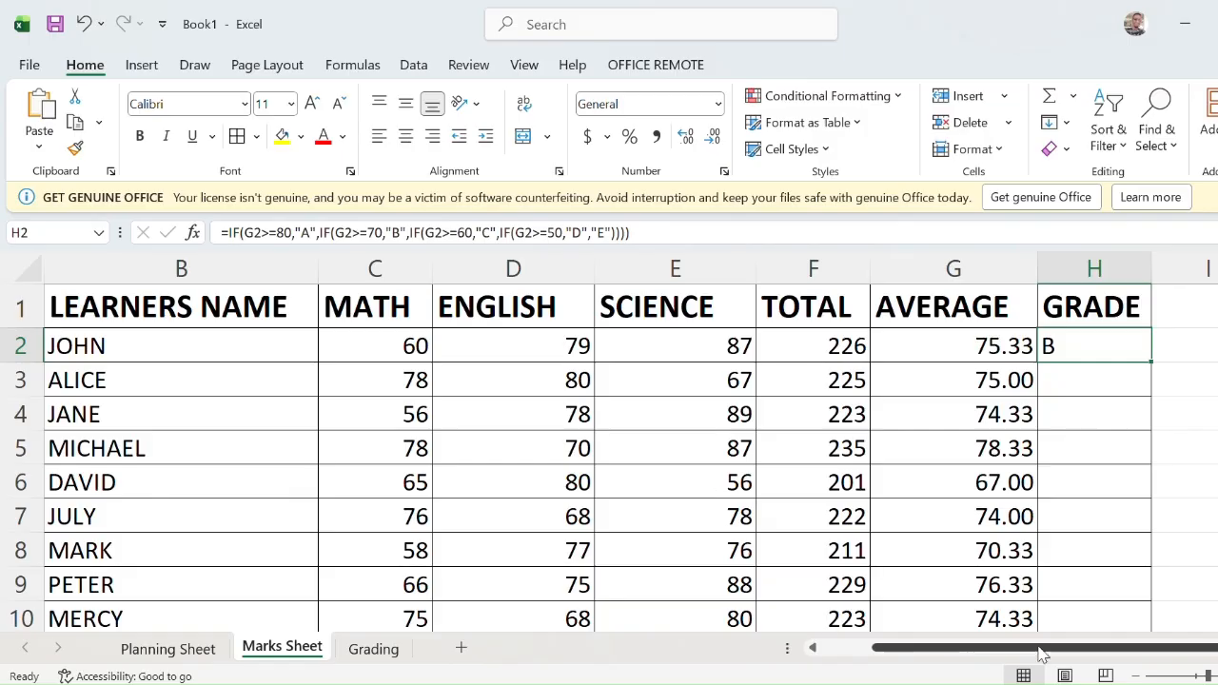
{"action": "left_click", "coordinate": [1139, 677]}
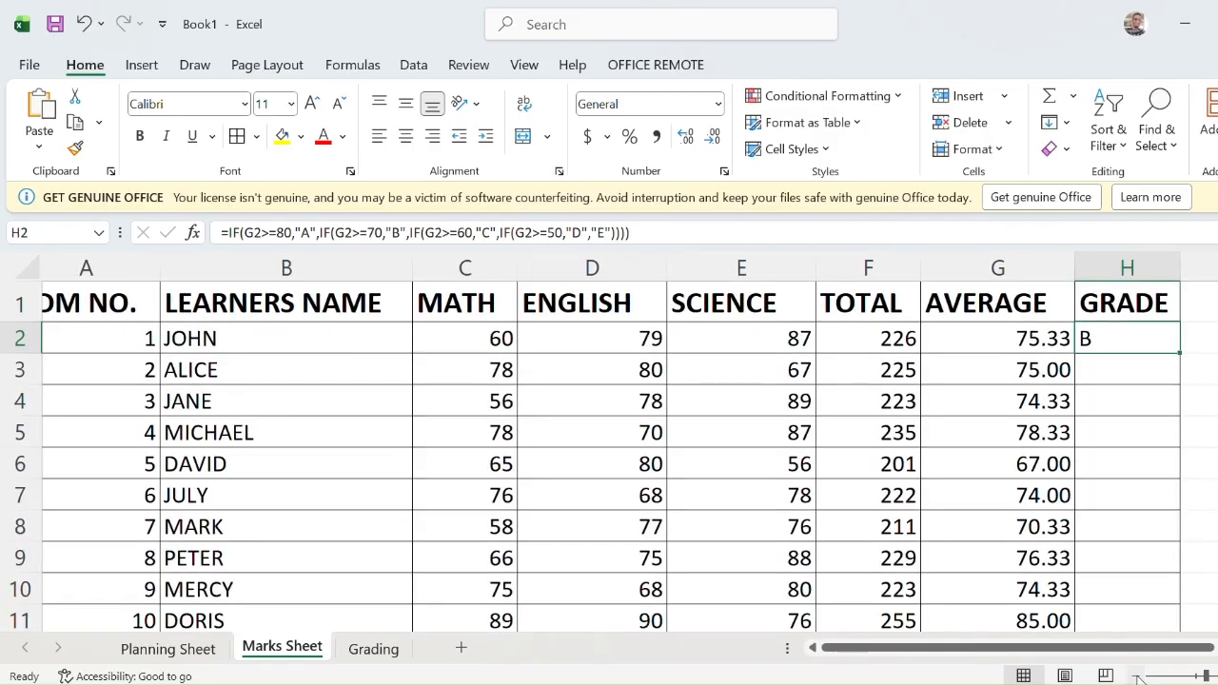
{"action": "left_click", "coordinate": [1139, 676]}
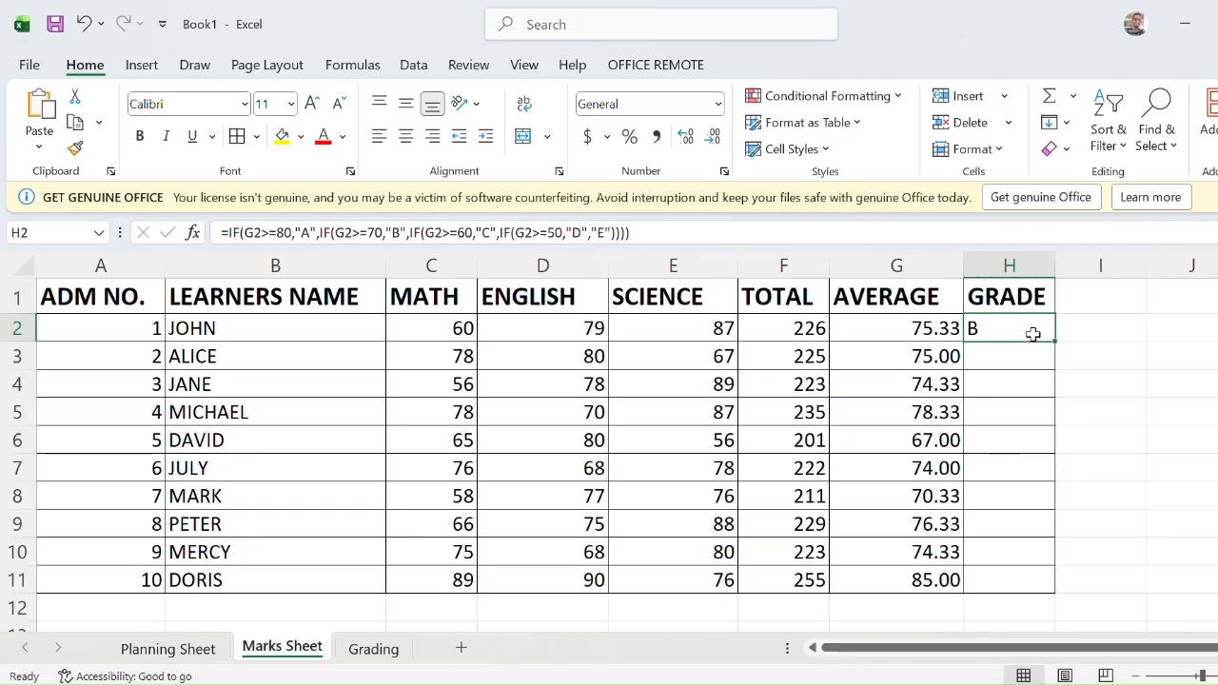
{"action": "left_click_drag", "start_coordinate": [1054, 343], "coordinate": [1056, 580]}
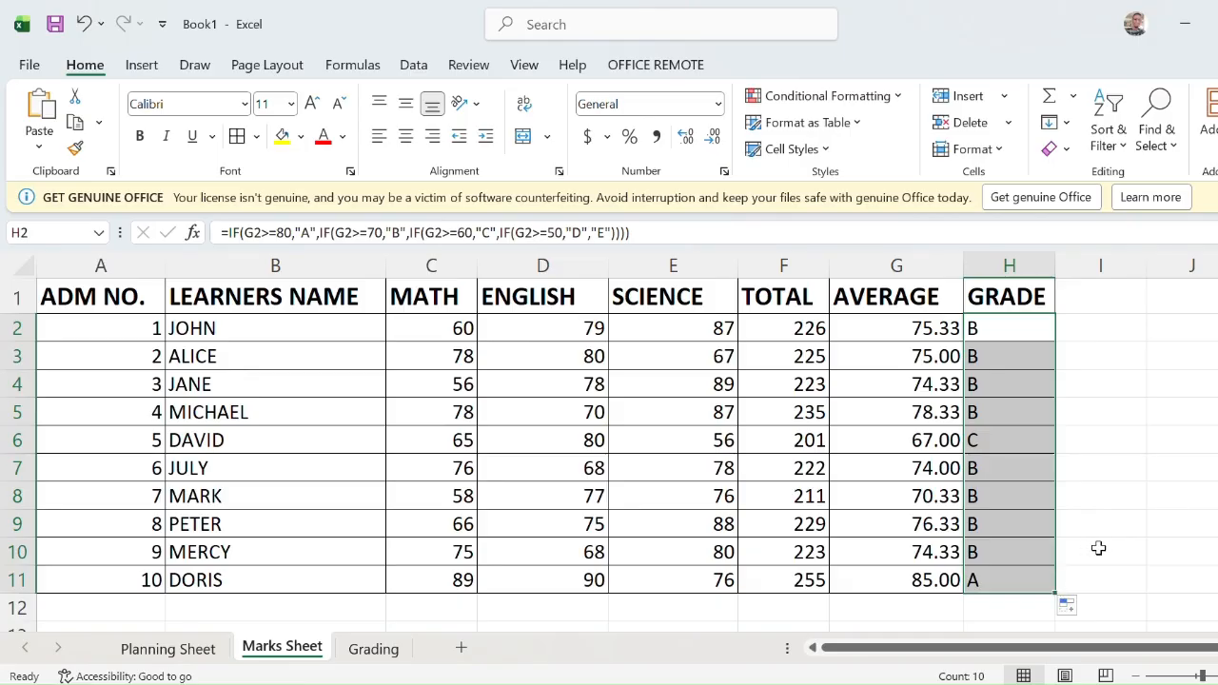
{"action": "left_click", "coordinate": [1099, 549]}
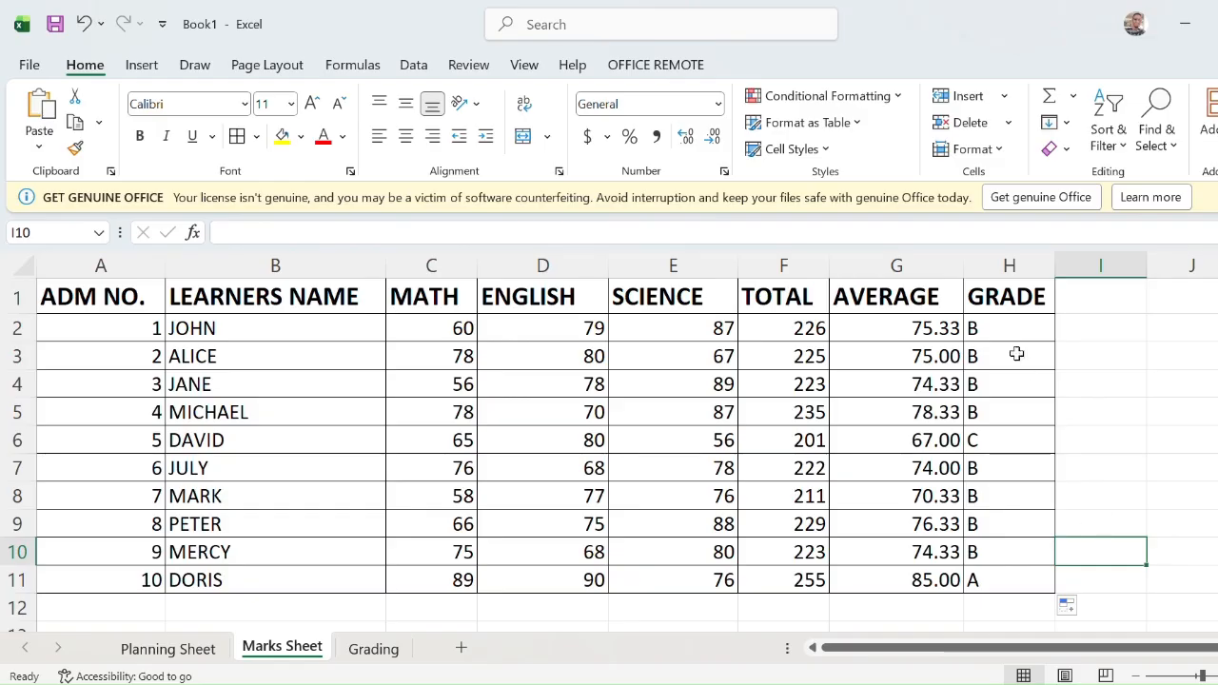
{"action": "left_click", "coordinate": [995, 327]}
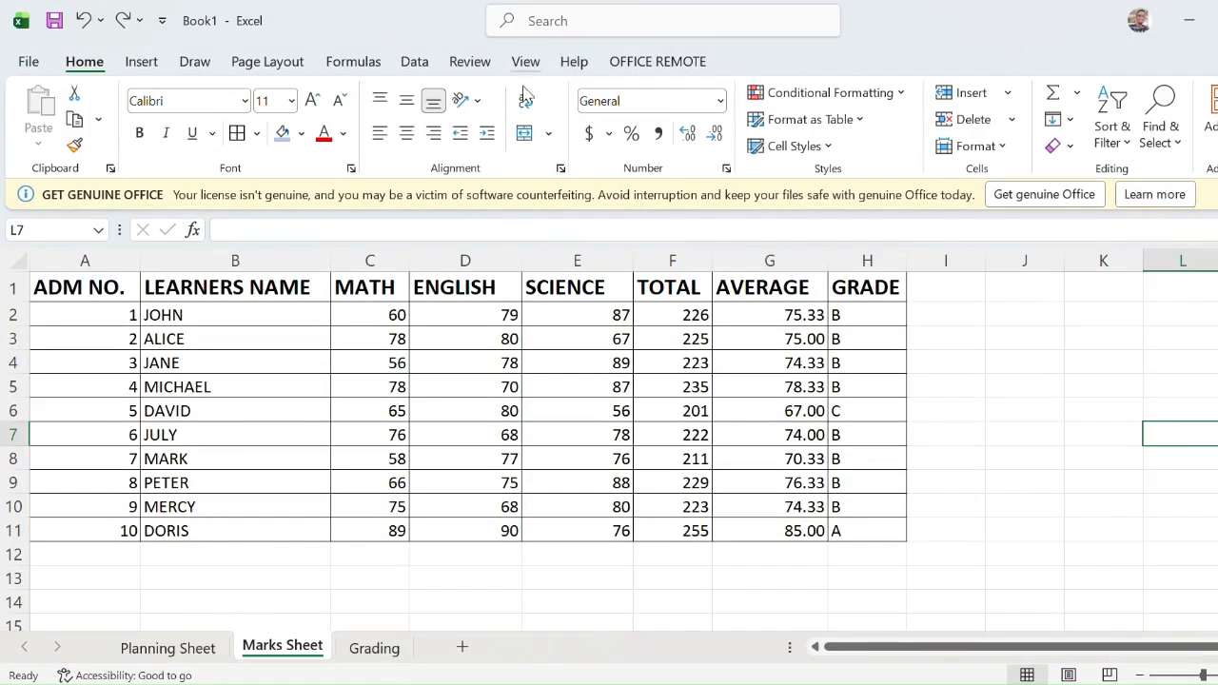
- Narrow columns B through G so each one fits closely around its heading
{"action": "left_click_drag", "start_coordinate": [329, 260], "coordinate": [315, 261]}
{"action": "left_click_drag", "start_coordinate": [390, 258], "coordinate": [381, 261]}
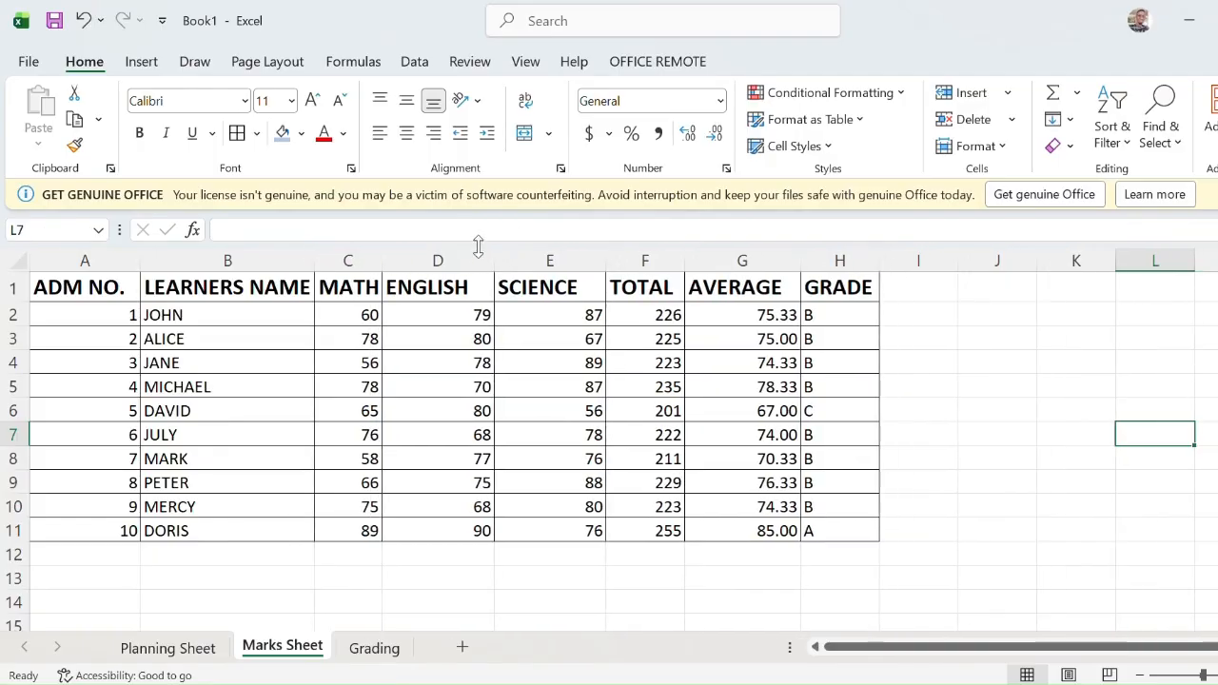
{"action": "left_click_drag", "start_coordinate": [495, 253], "coordinate": [470, 262]}
{"action": "left_click_drag", "start_coordinate": [583, 261], "coordinate": [558, 261]}
{"action": "left_click_drag", "start_coordinate": [634, 257], "coordinate": [627, 259]}
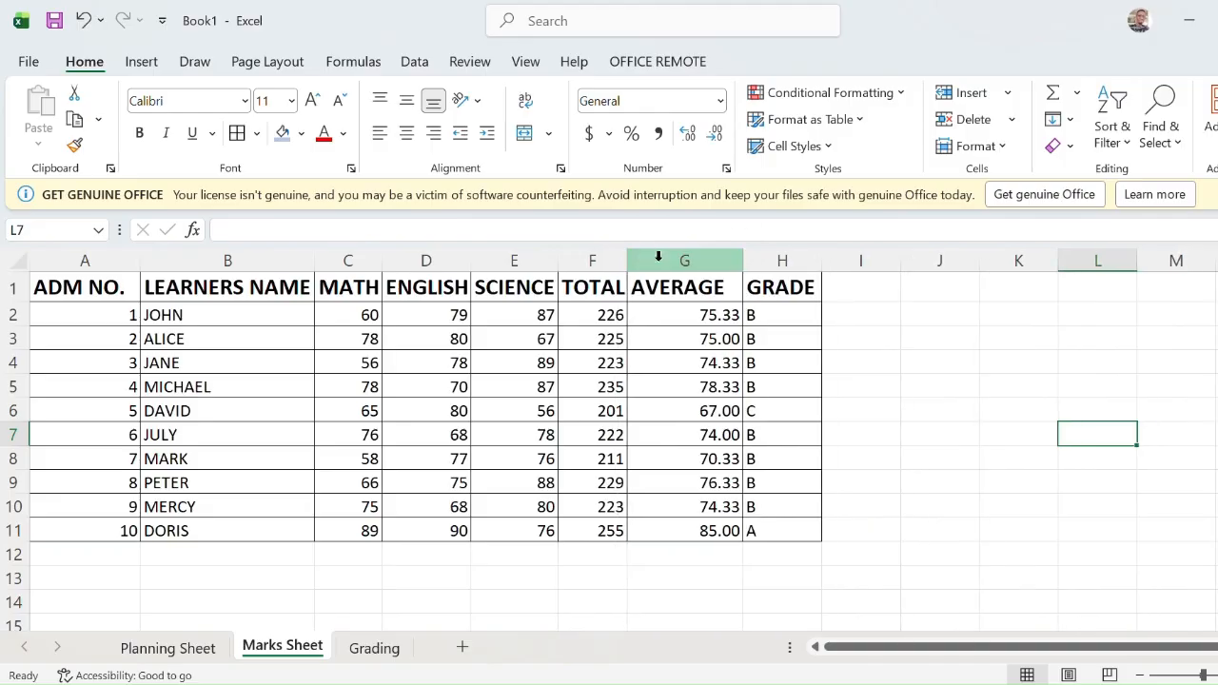
{"action": "left_click_drag", "start_coordinate": [747, 257], "coordinate": [726, 257]}
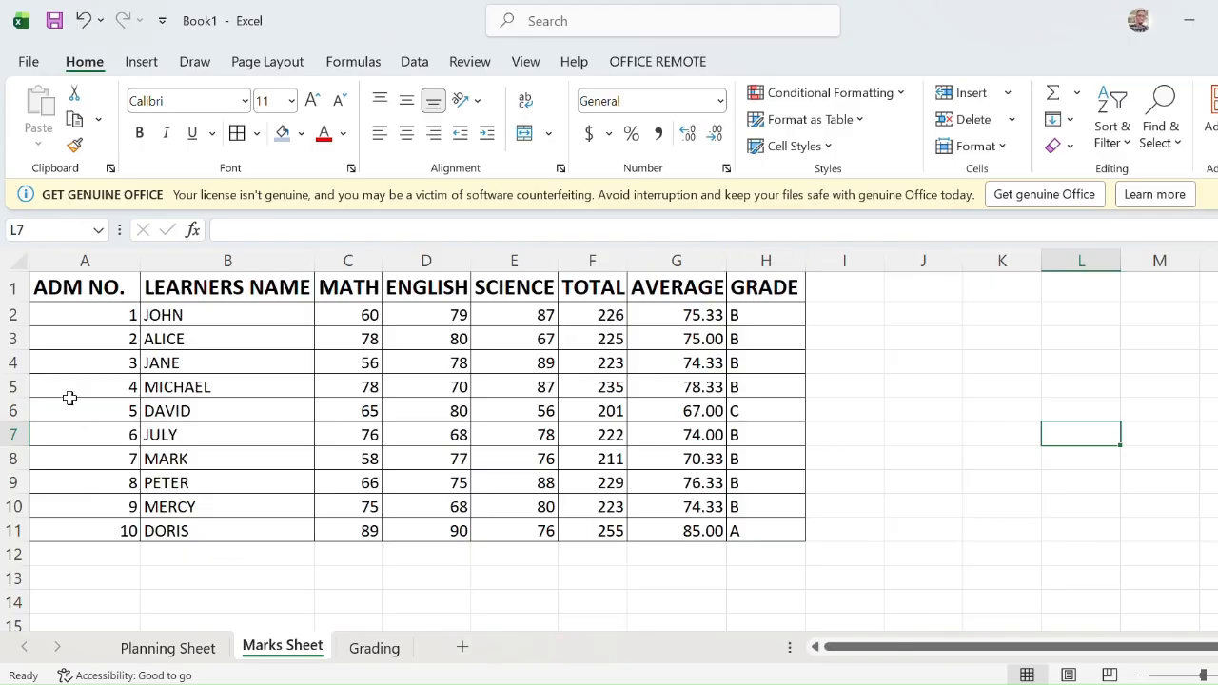
- Centre the contents of the learner data in A2:H11 horizontally
{"action": "left_click", "coordinate": [86, 314]}
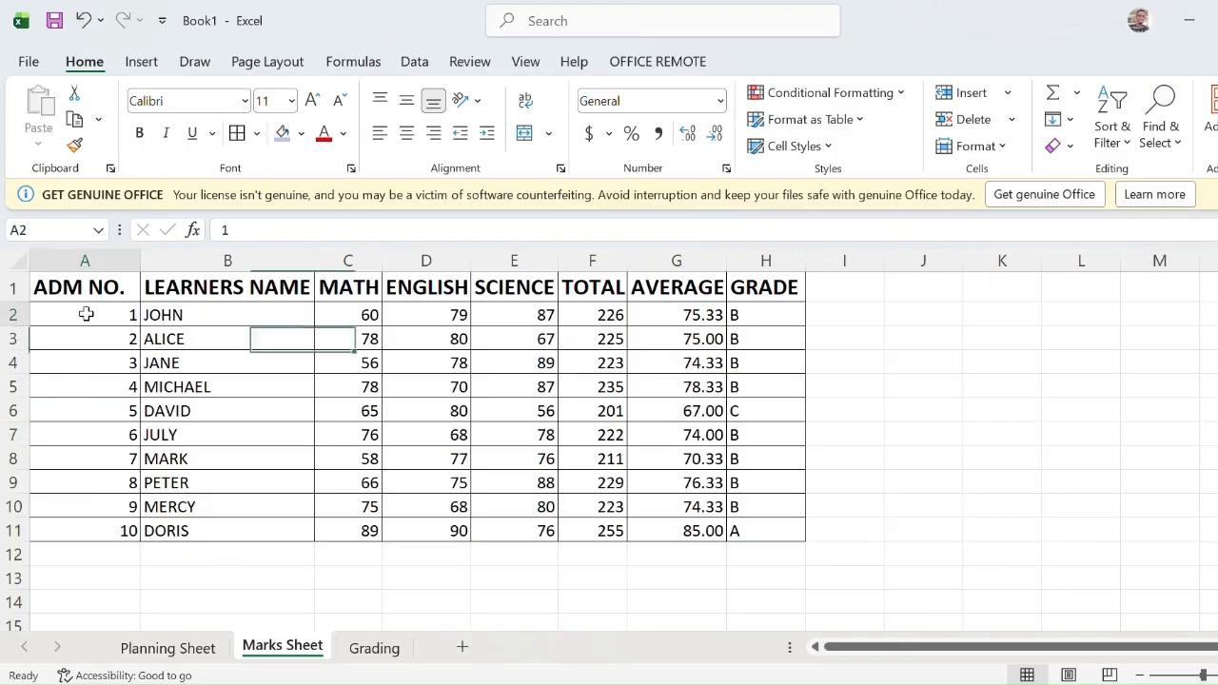
{"action": "left_click_drag", "start_coordinate": [86, 314], "coordinate": [740, 529]}
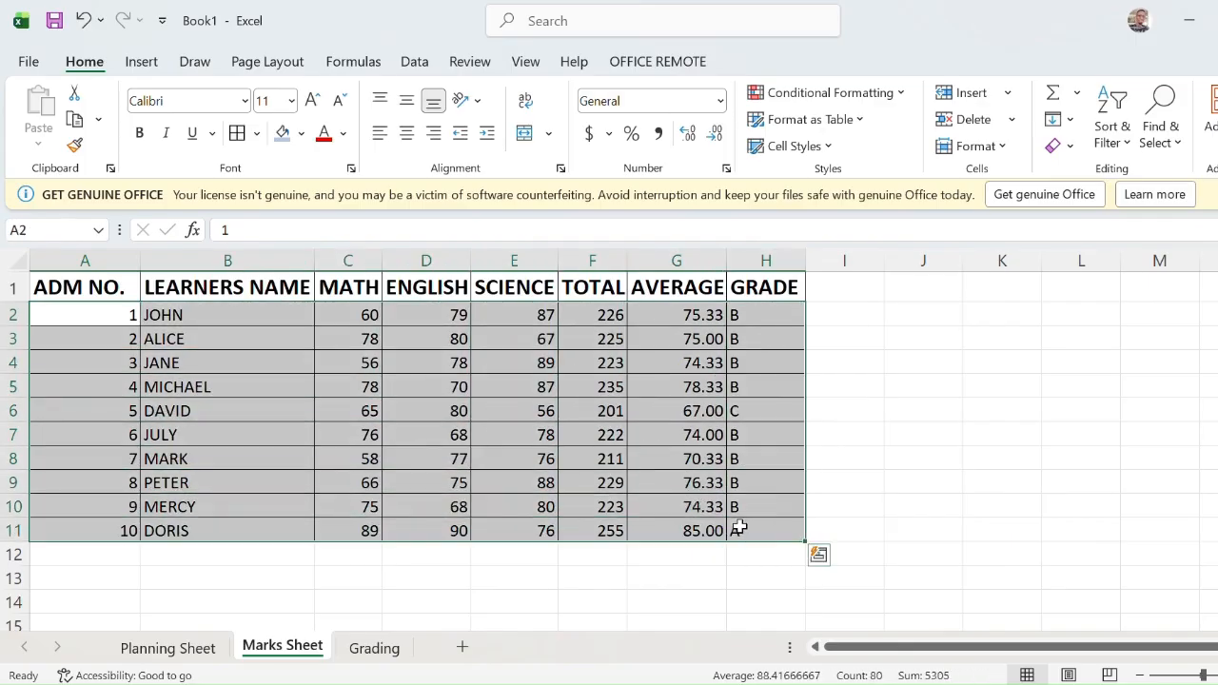
{"action": "left_click", "coordinate": [407, 133]}
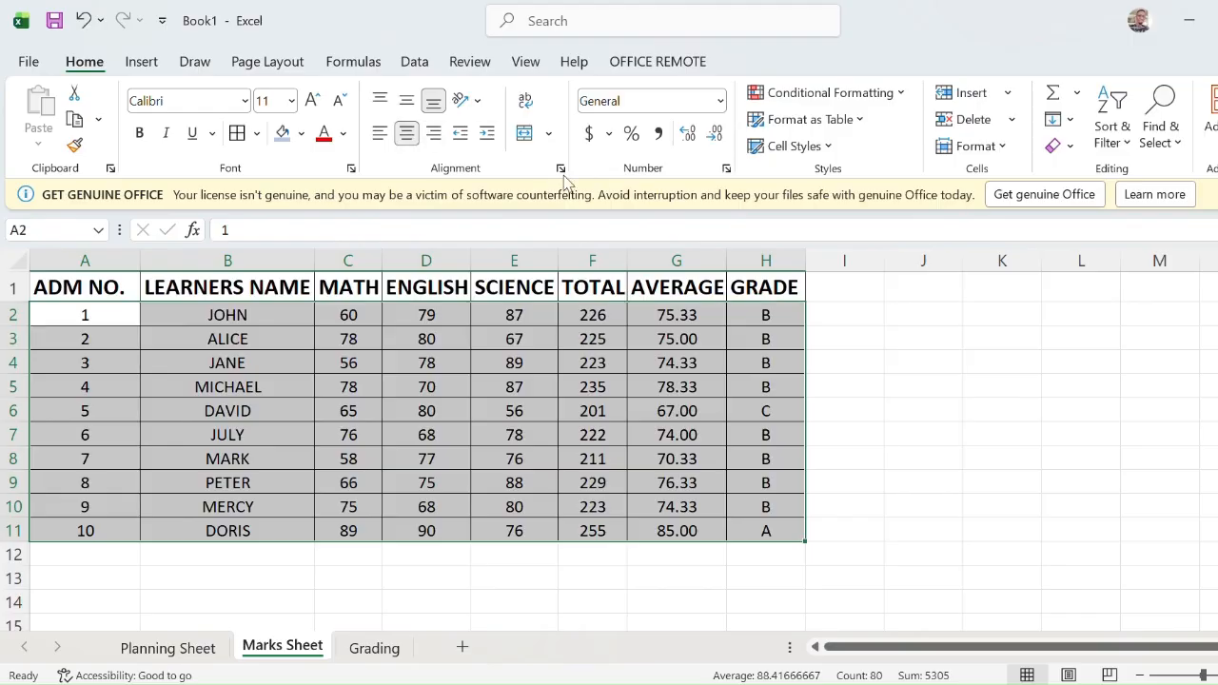
{"action": "left_click", "coordinate": [1017, 412]}
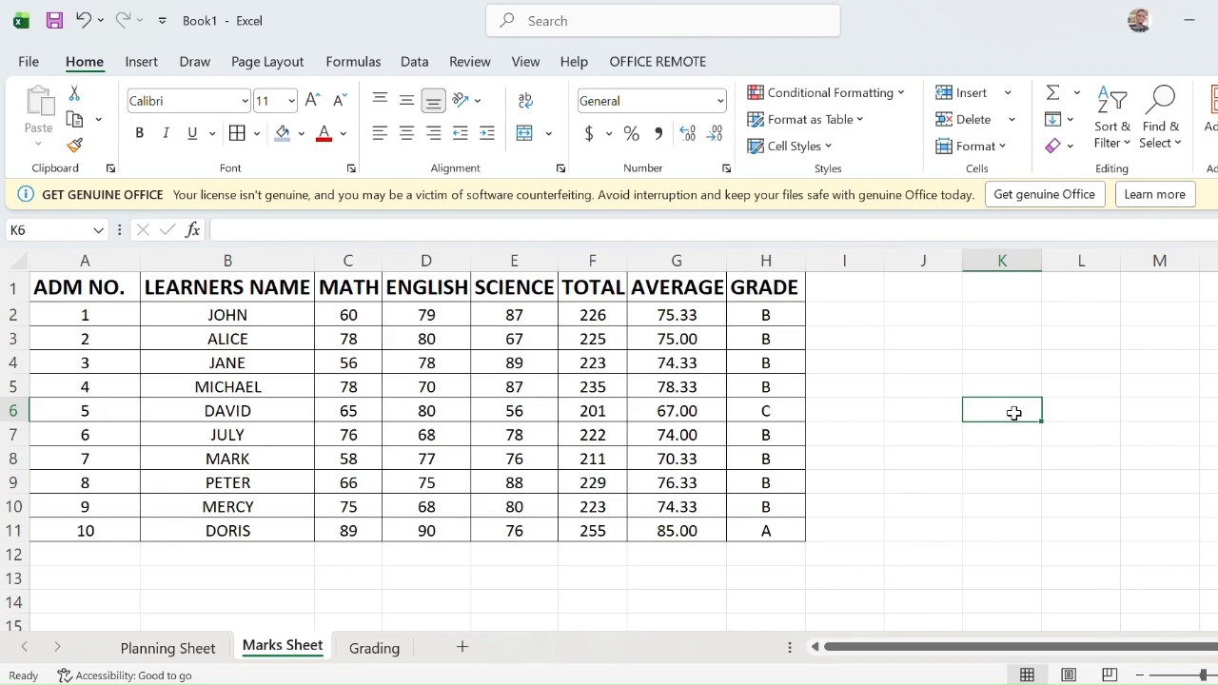
- Left-align the learner names in B2:B11
{"action": "left_click", "coordinate": [252, 317]}
{"action": "left_click_drag", "start_coordinate": [252, 317], "coordinate": [269, 515]}
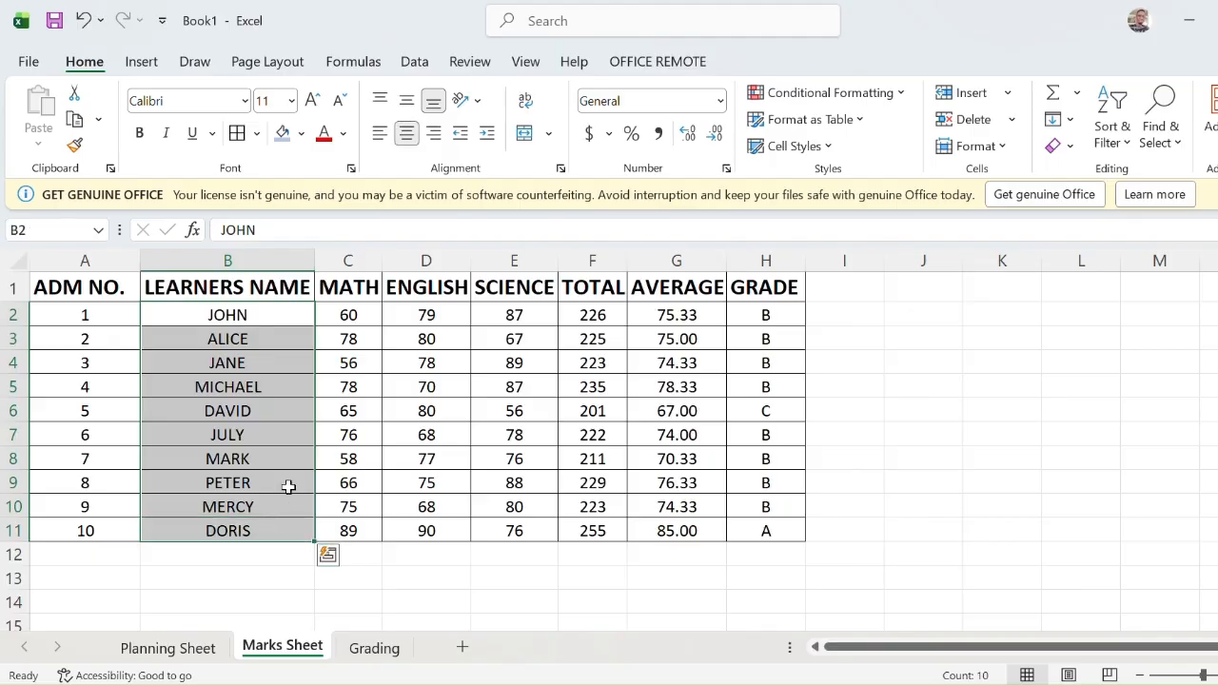
{"action": "left_click", "coordinate": [379, 137]}
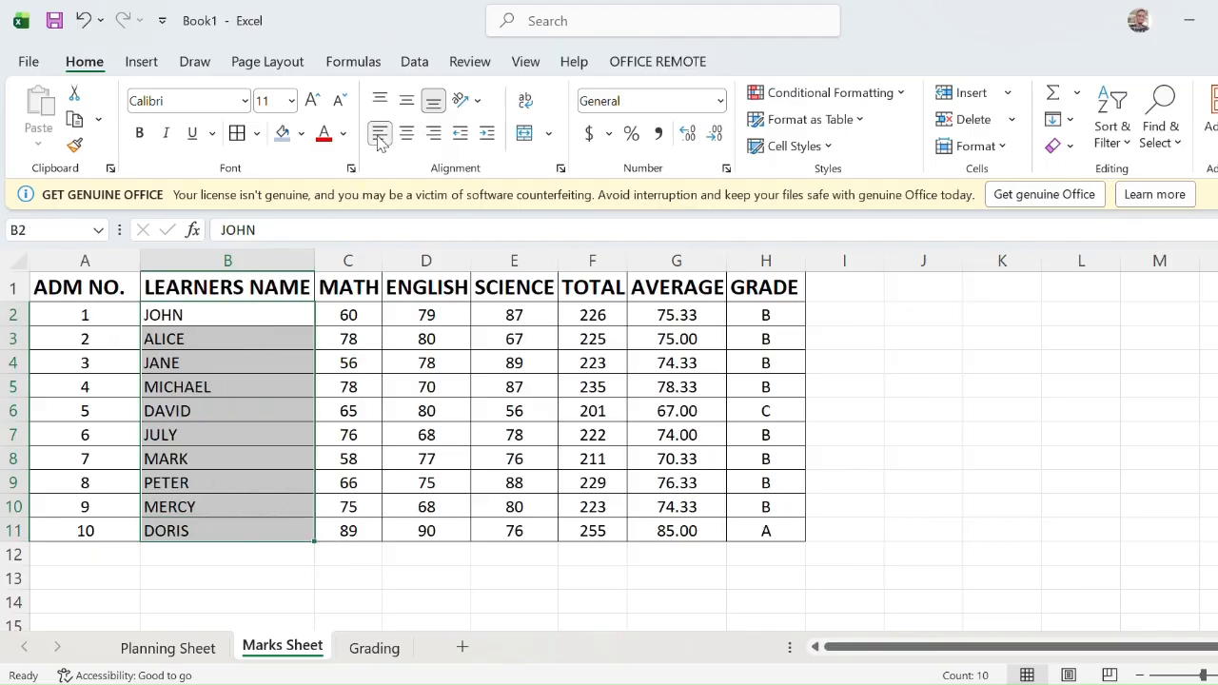
{"action": "left_click", "coordinate": [1009, 387]}
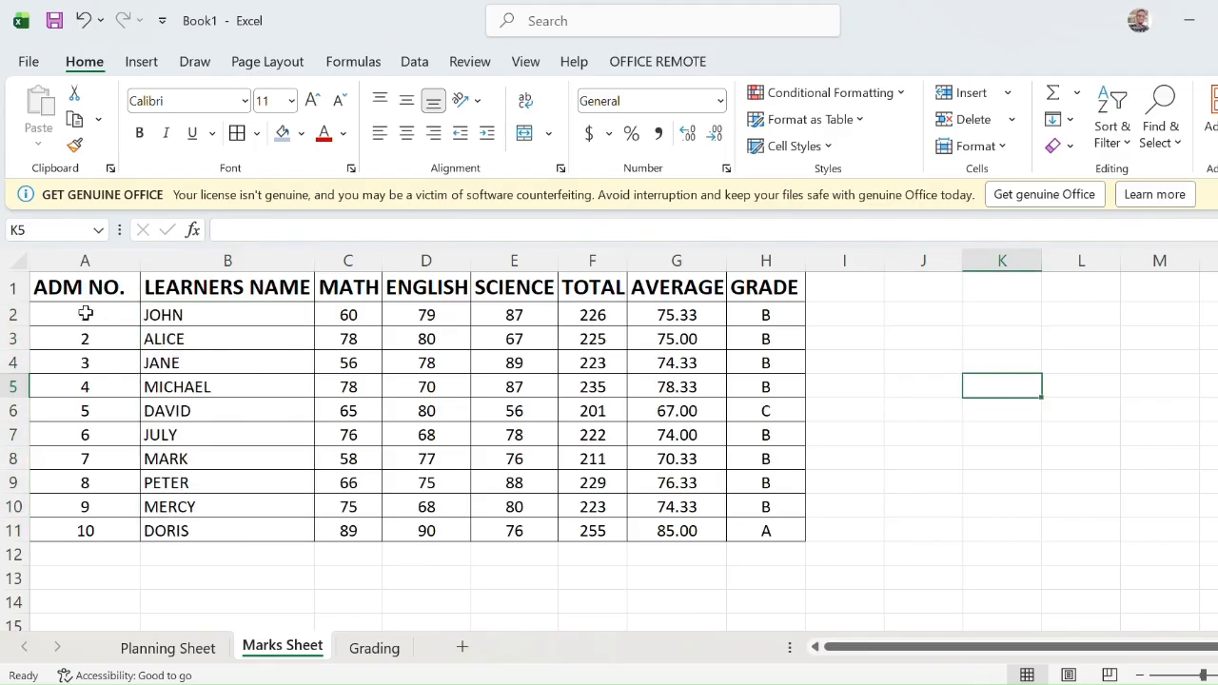
- Apply a light orange fill colour to the whole marks table in A1:H11
{"action": "left_click", "coordinate": [77, 287]}
{"action": "left_click_drag", "start_coordinate": [77, 287], "coordinate": [736, 524]}
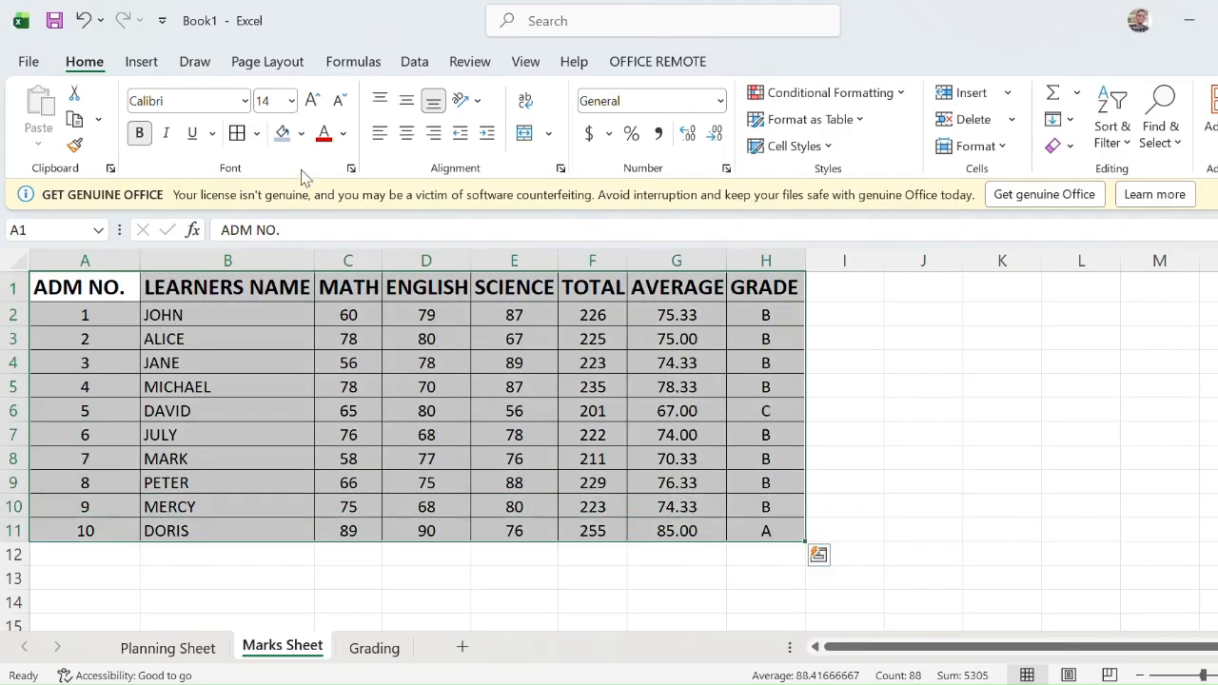
{"action": "left_click", "coordinate": [302, 137]}
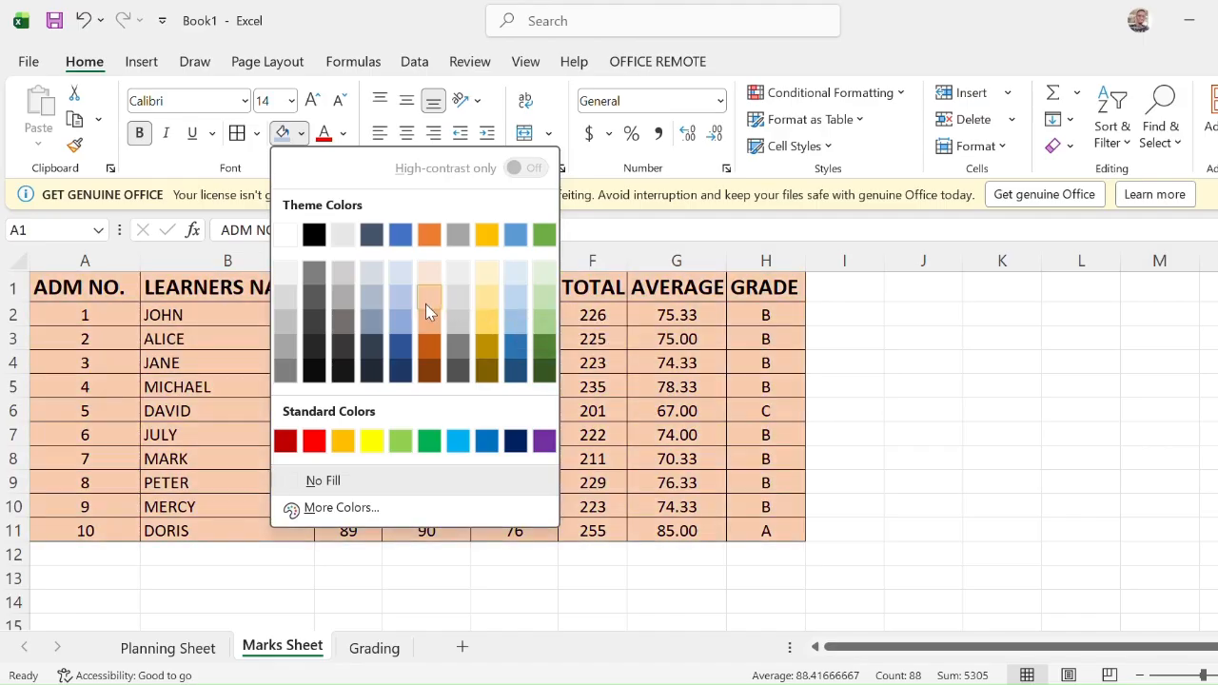
{"action": "left_click", "coordinate": [426, 302]}
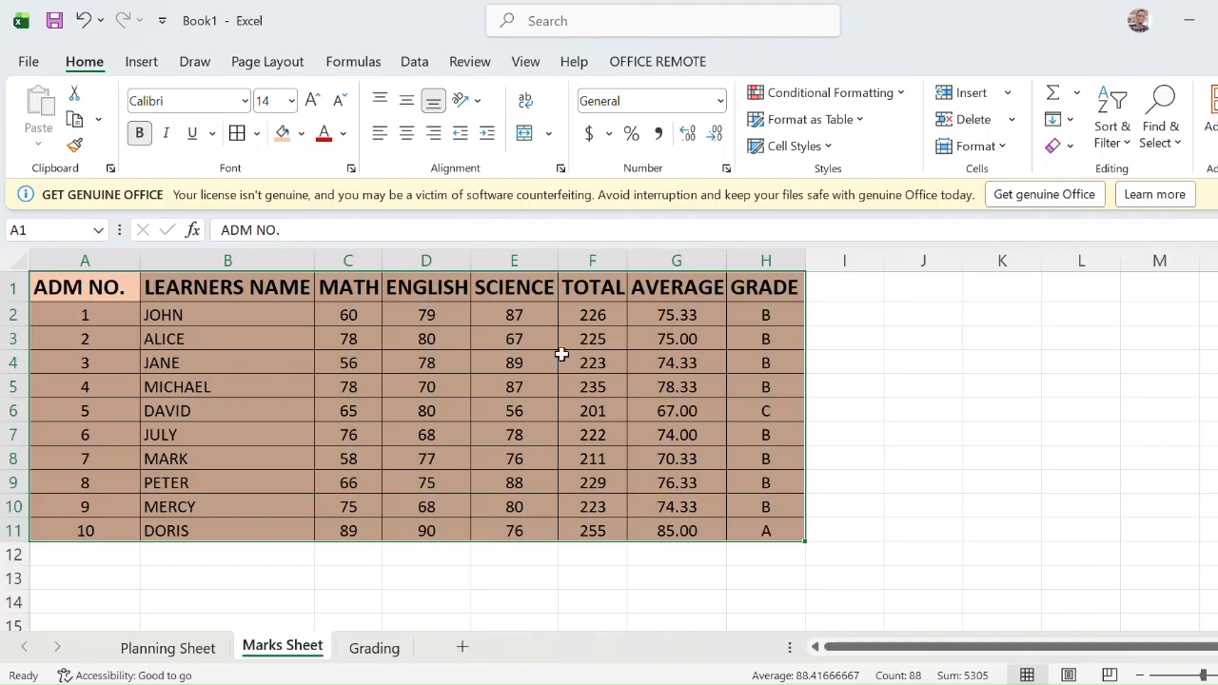
{"action": "left_click", "coordinate": [1075, 461]}
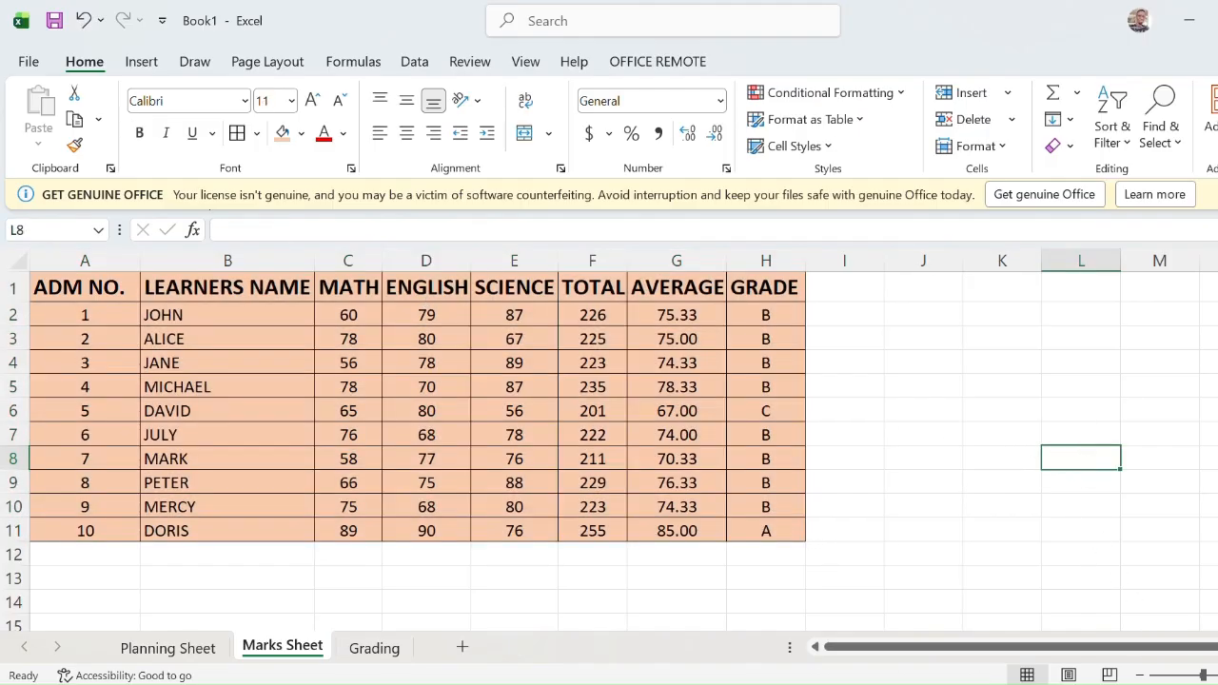
{"action": "scroll", "coordinate": [609, 440], "scroll_direction": "up", "scroll_amount": 1}
{"action": "left_click_drag", "start_coordinate": [1212, 647], "coordinate": [1177, 658]}
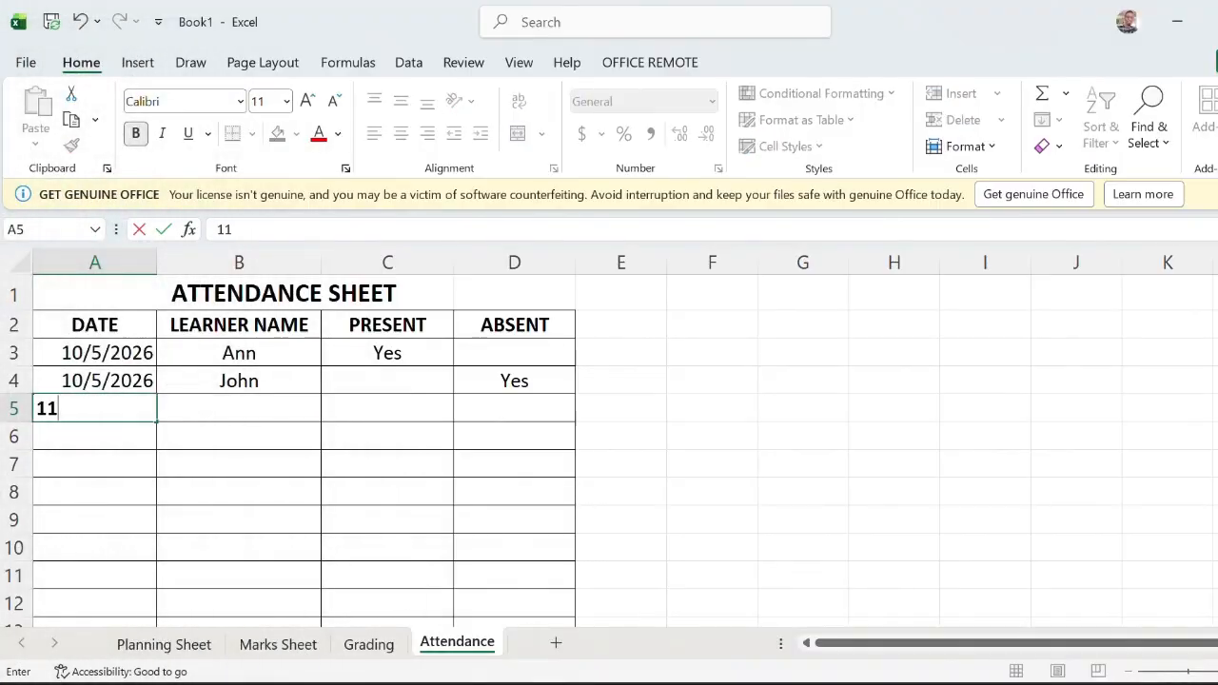
- Complete row 5 of the Attendance sheet with the date 11/05/2026, the learner's name and Yes under PRESENT
{"action": "type", "text": "/05"}
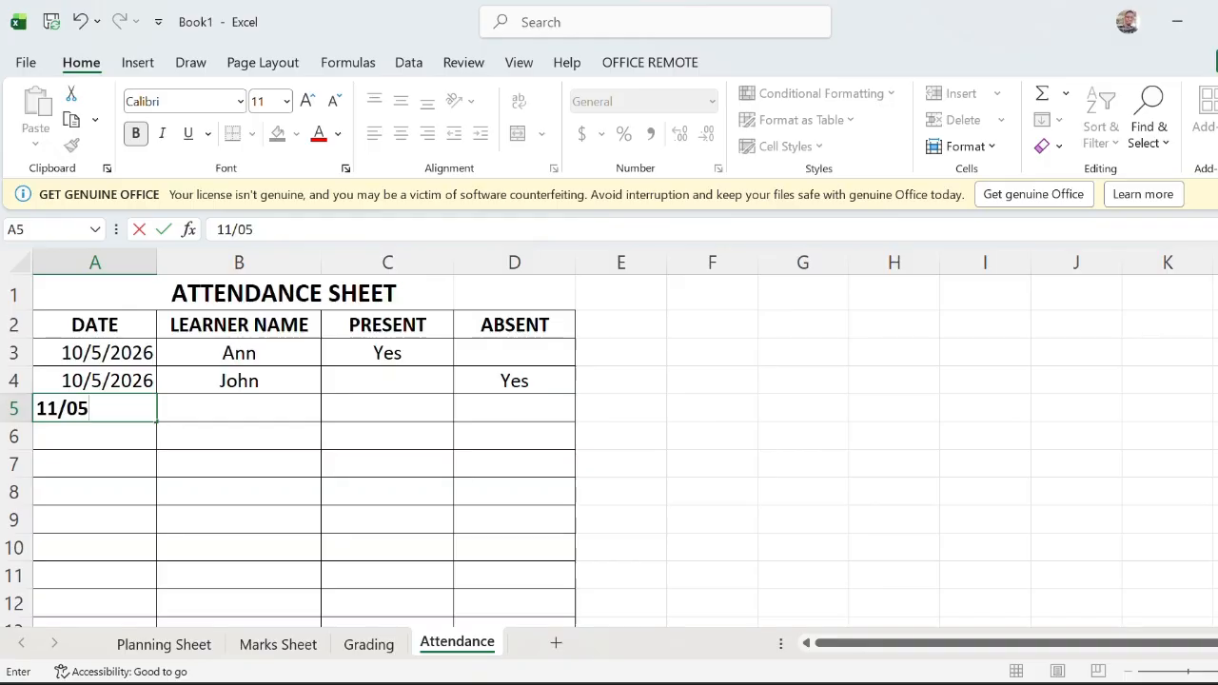
{"action": "type", "text": "/2026"}
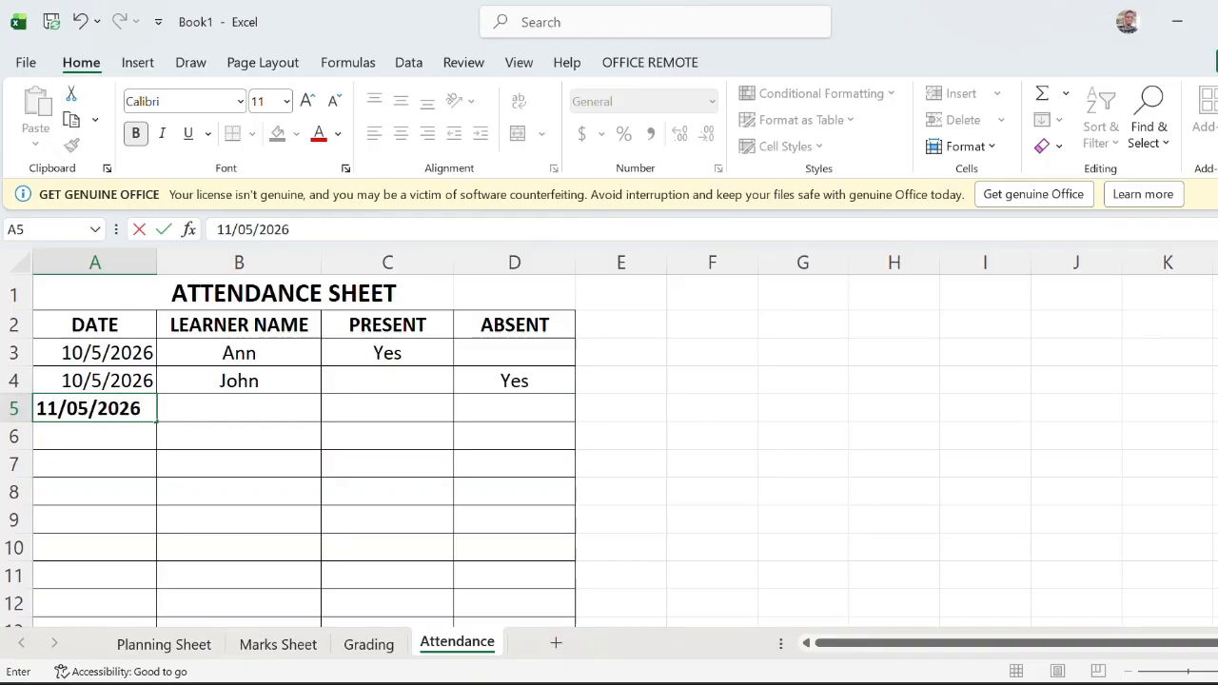
{"action": "left_click", "coordinate": [256, 411]}
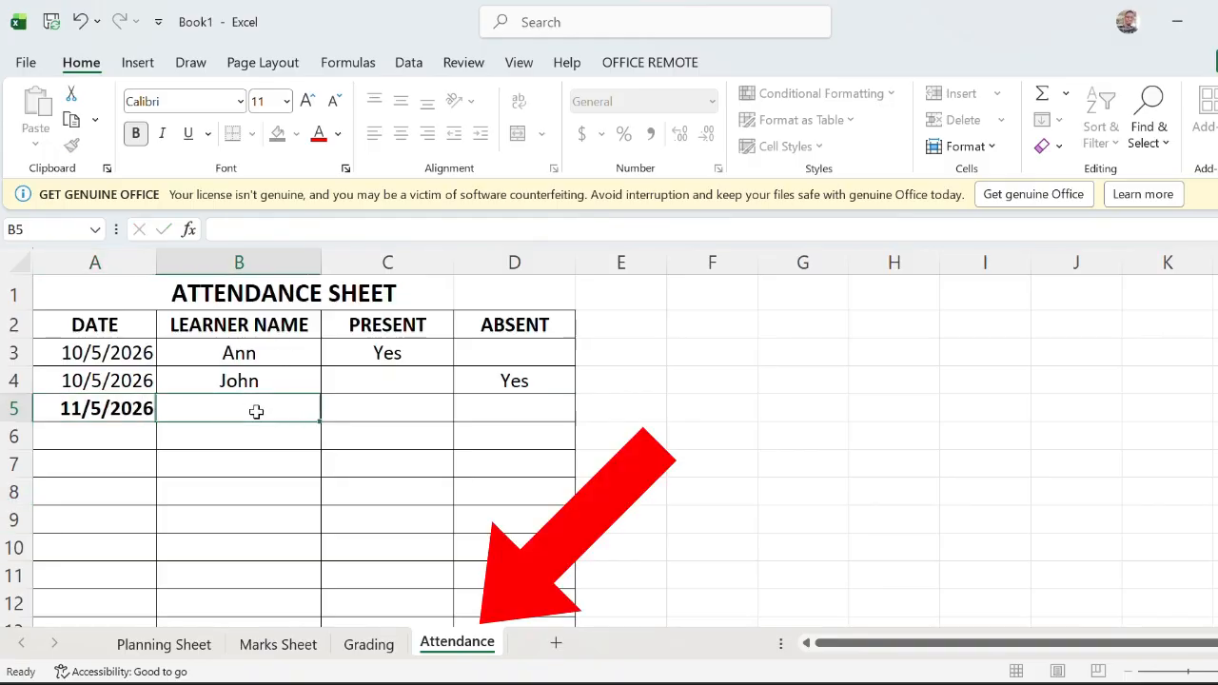
{"action": "type", "text": "Peter"}
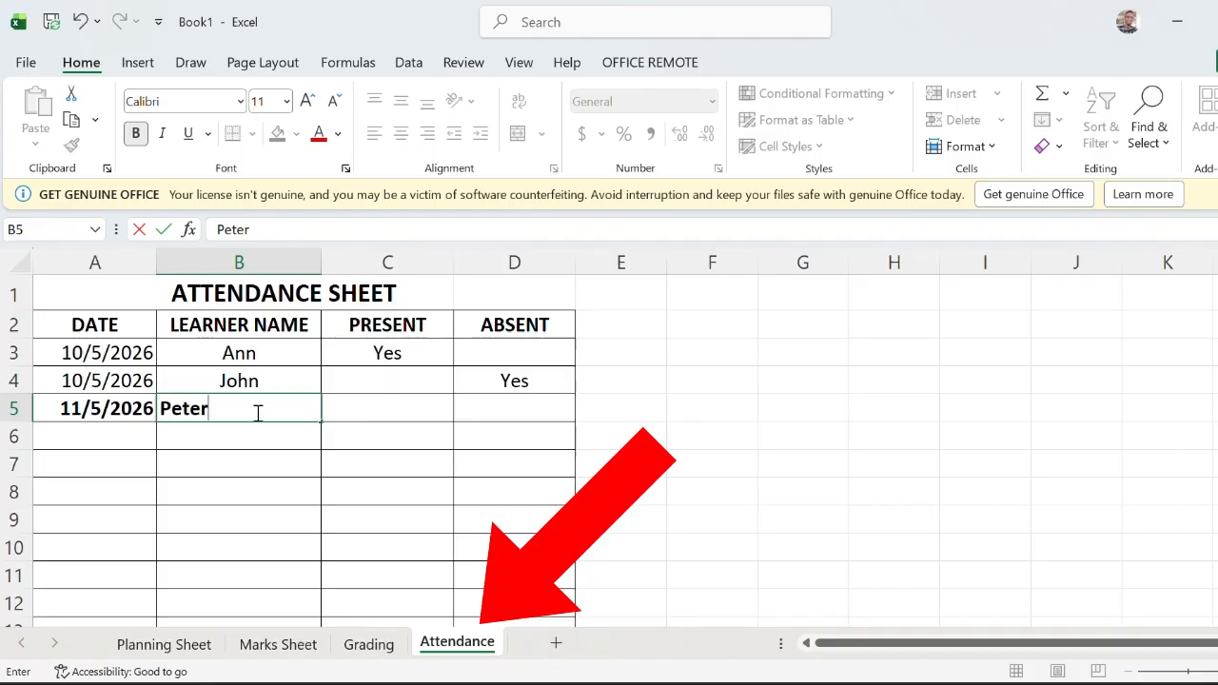
{"action": "left_click", "coordinate": [364, 409]}
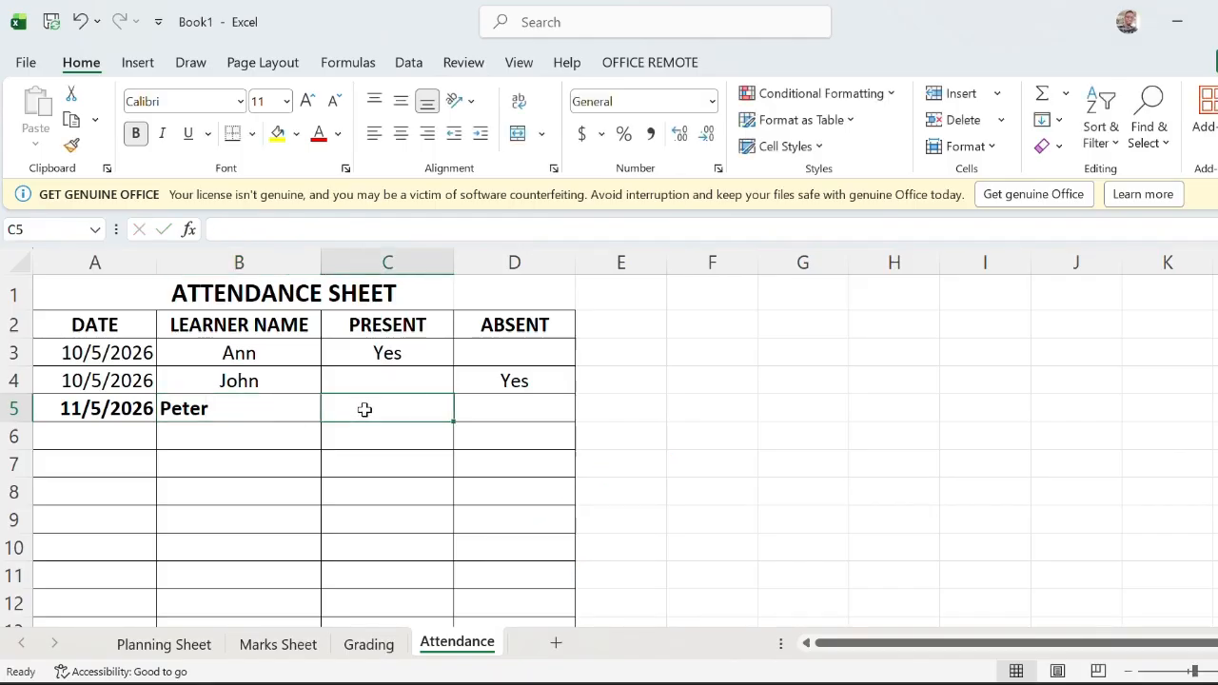
{"action": "type", "text": "Yes"}
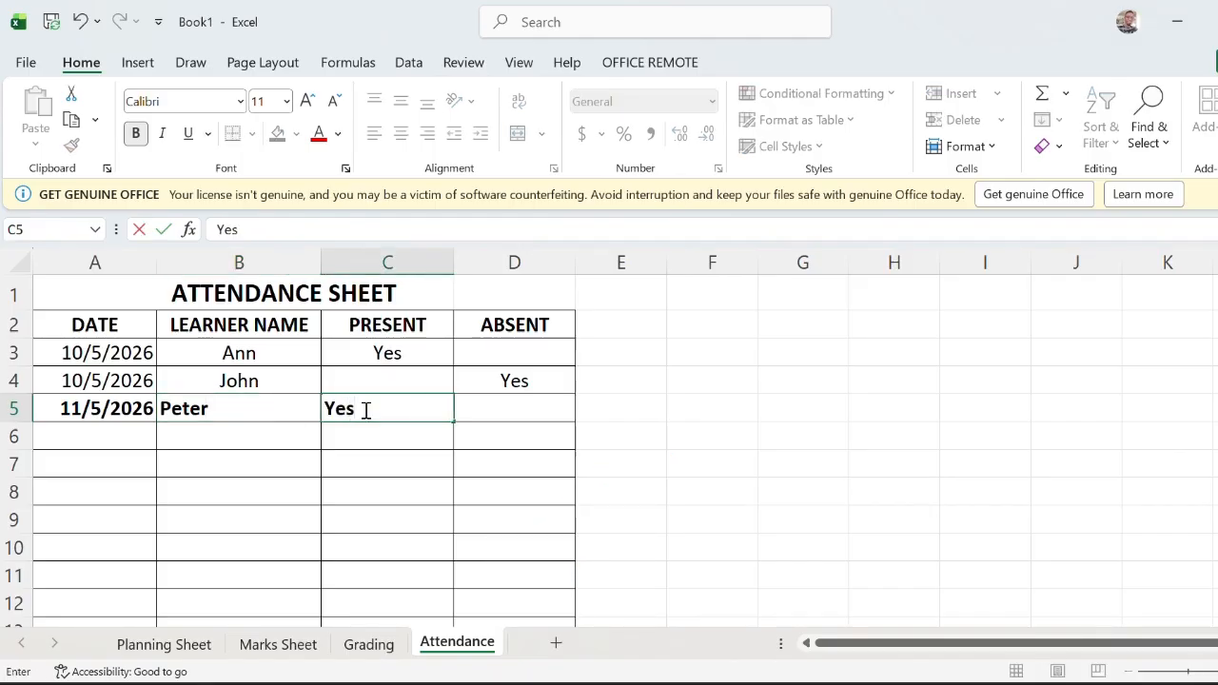
- Add an attendance entry in row 6 with the date 11/05/2026, the learner's name and Yes under PRESENT
{"action": "left_click", "coordinate": [93, 437]}
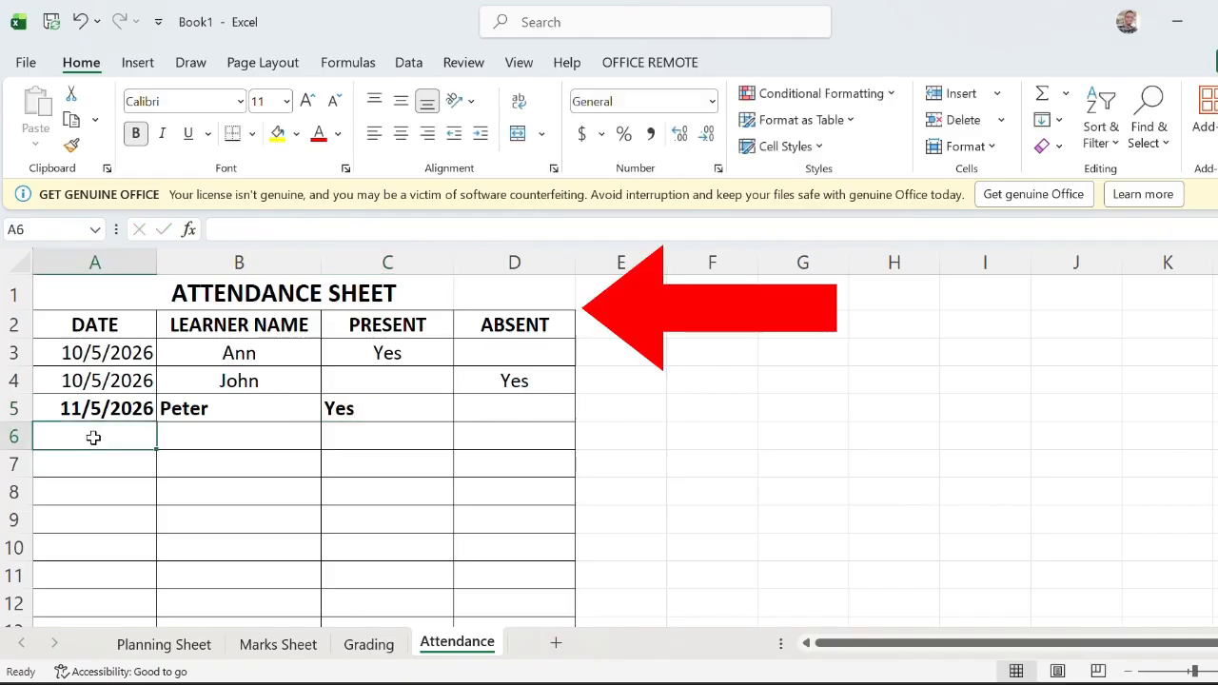
{"action": "type", "text": "11/"}
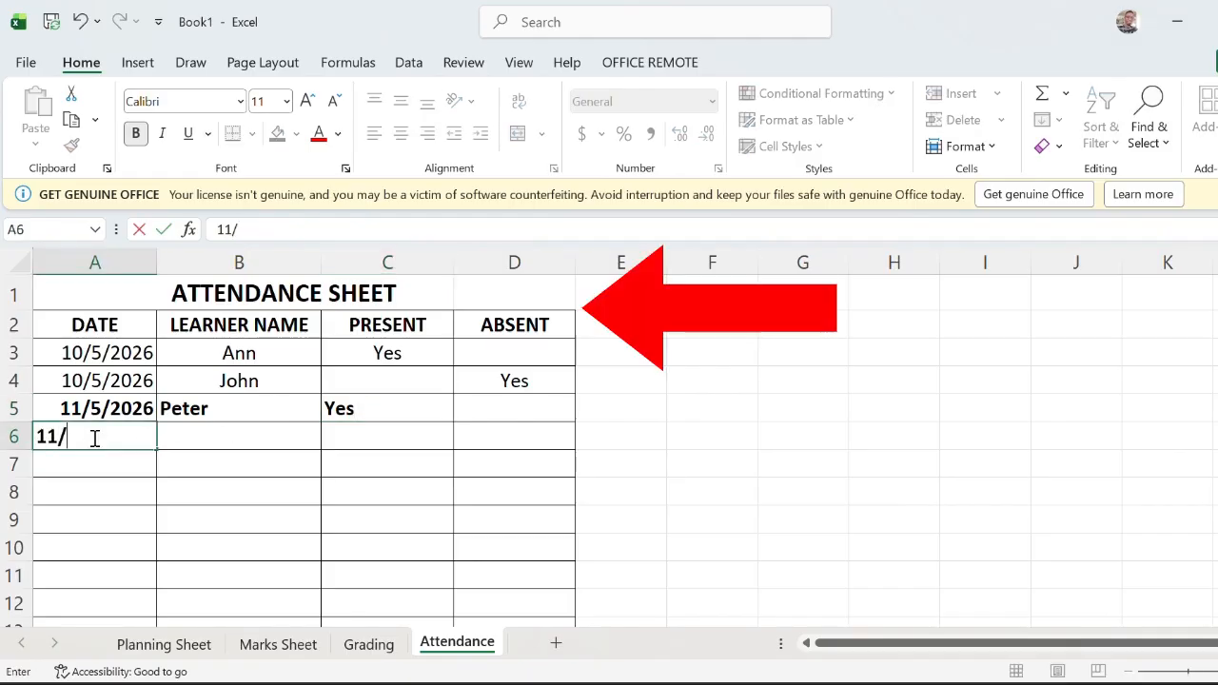
{"action": "type", "text": "05/2026"}
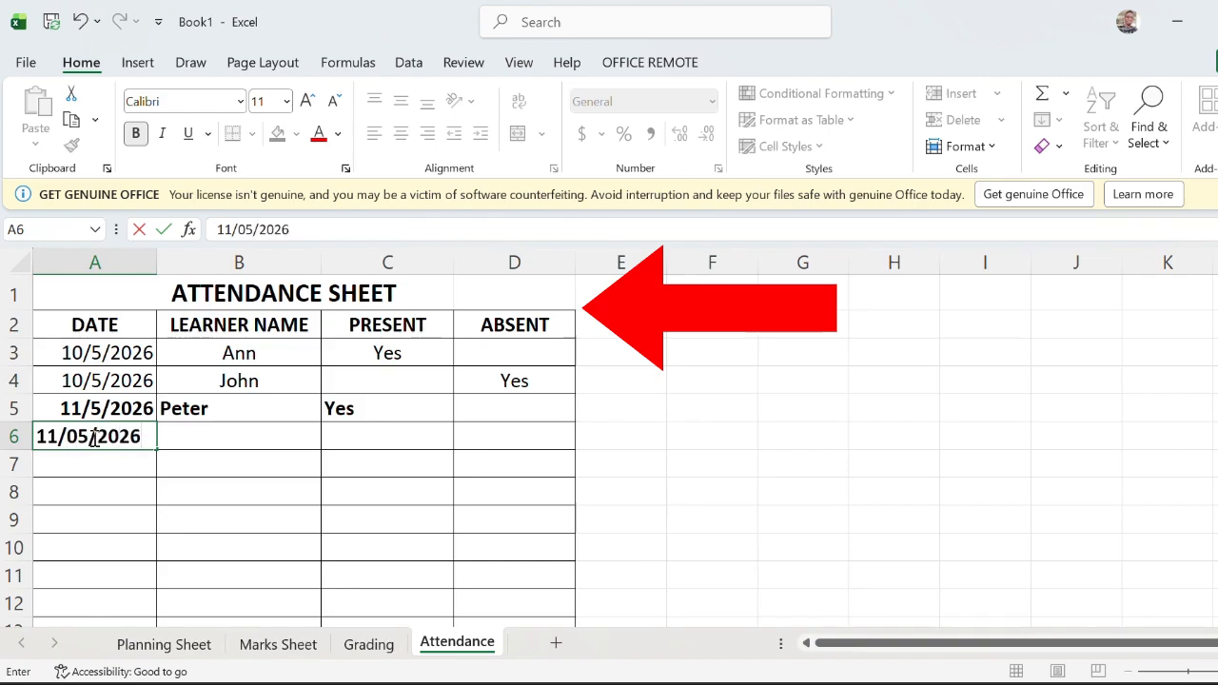
{"action": "left_click", "coordinate": [217, 435]}
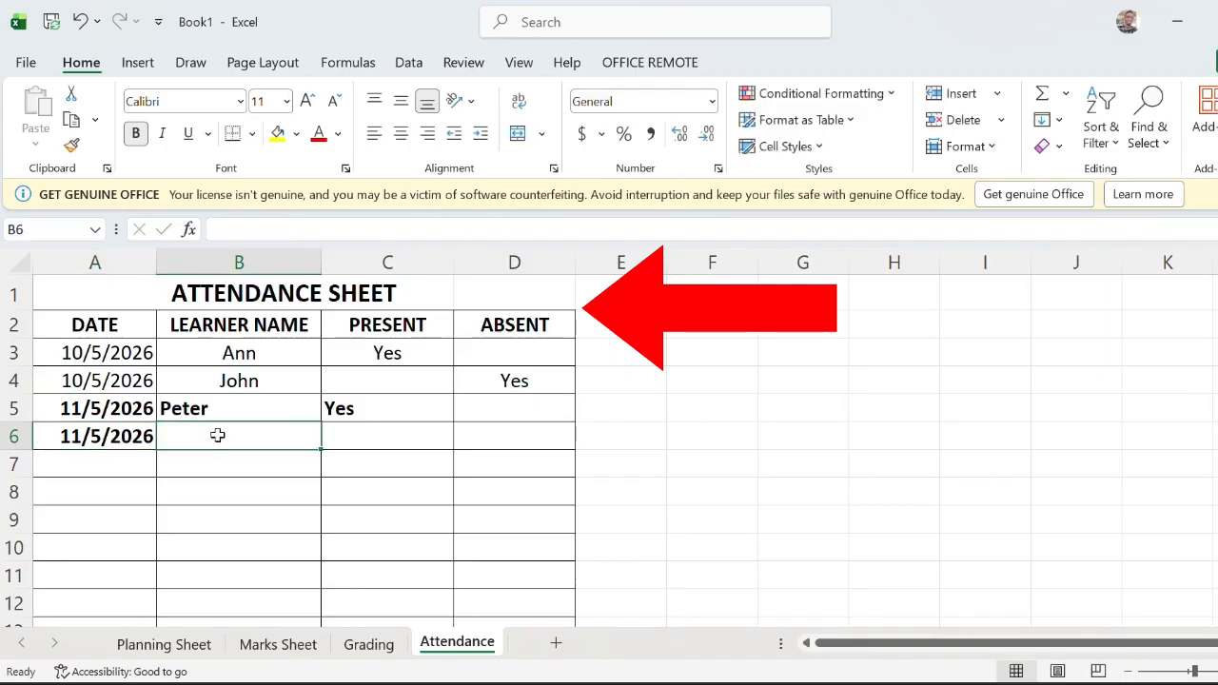
{"action": "type", "text": "June"}
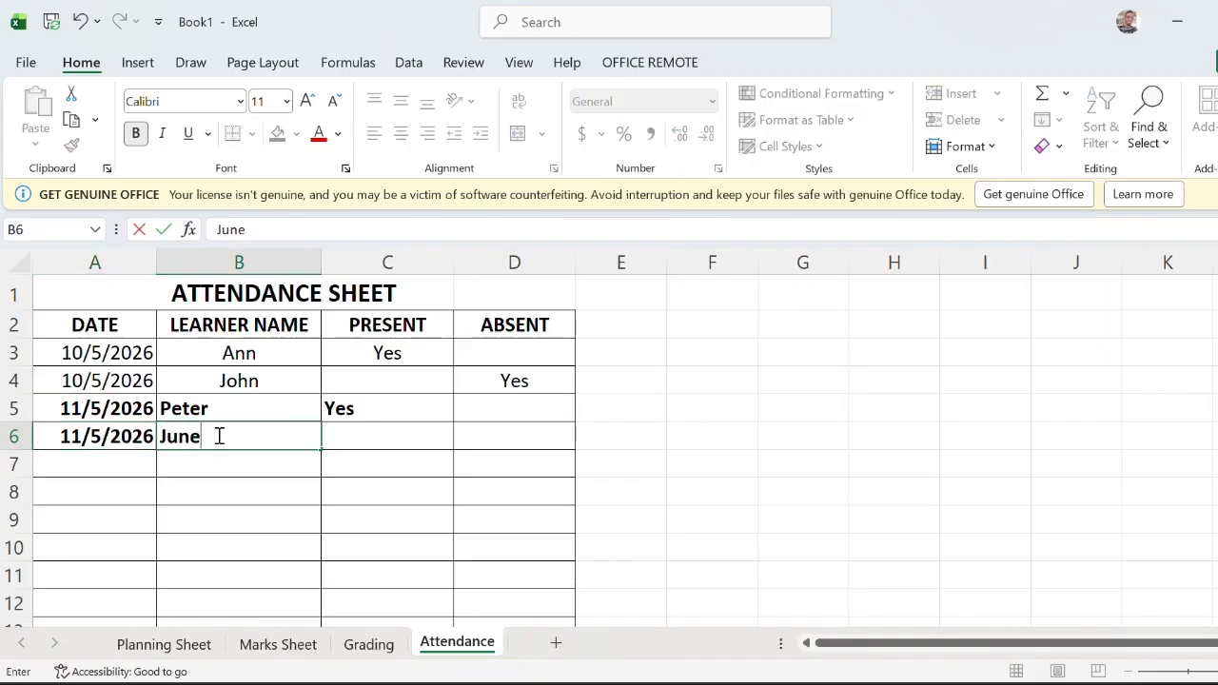
{"action": "left_click", "coordinate": [381, 438]}
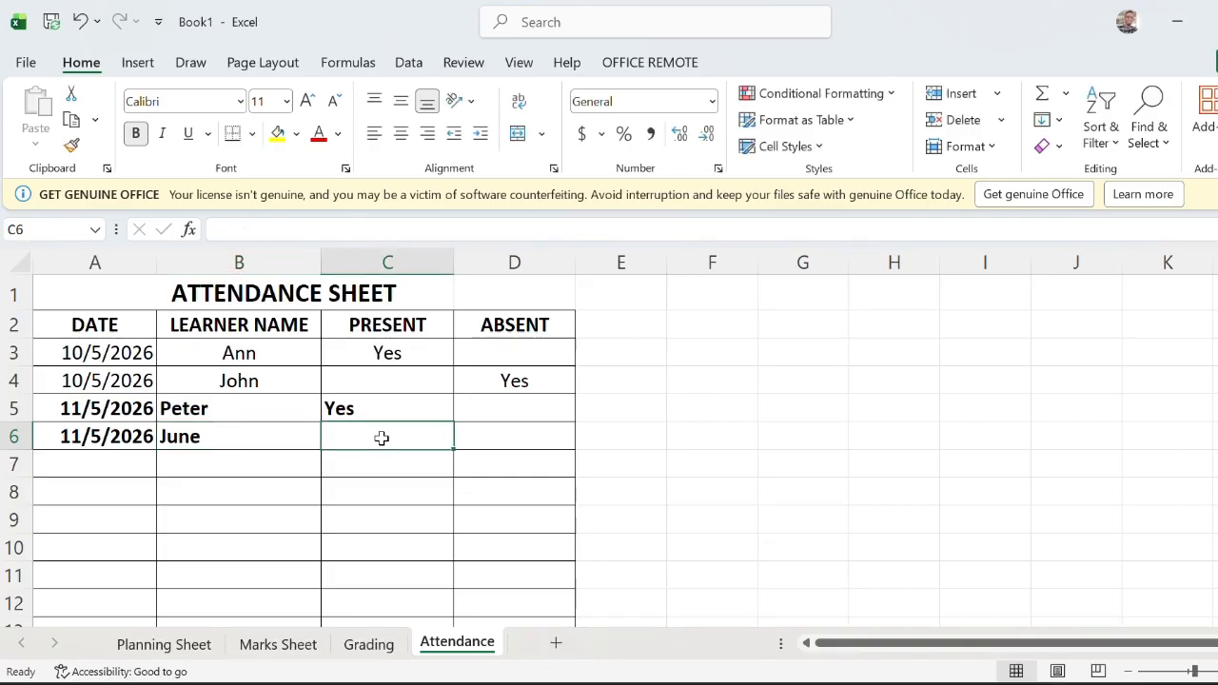
{"action": "type", "text": "Yes"}
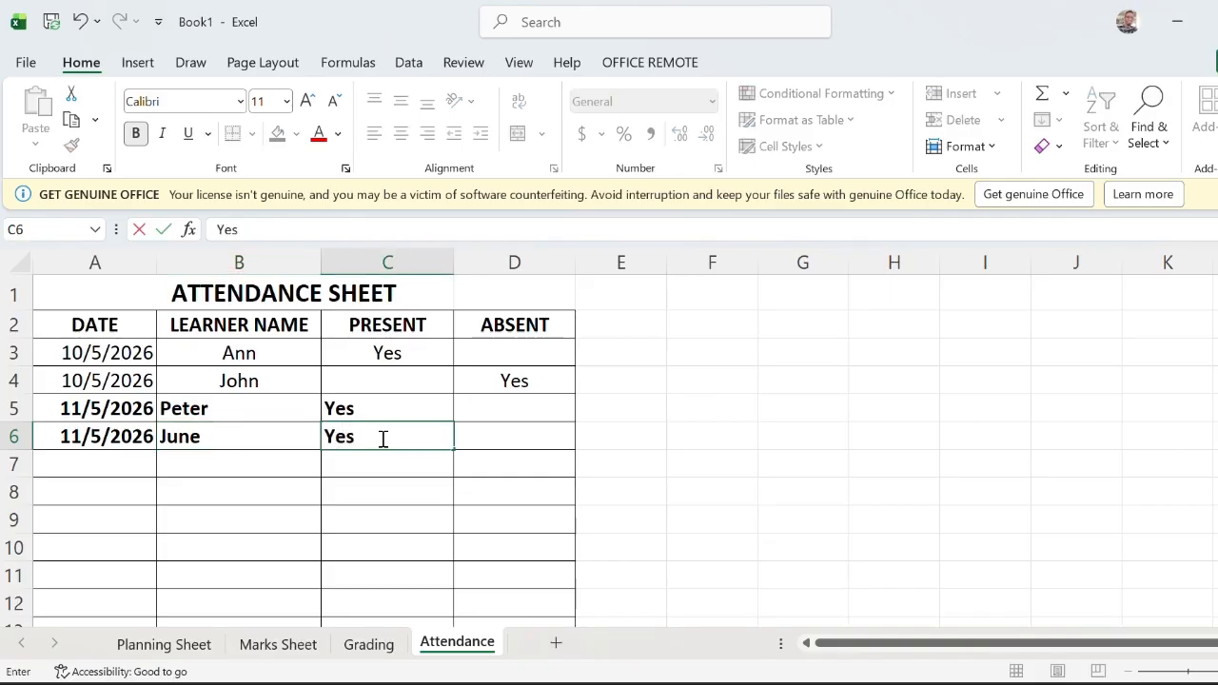
- Remove the bold formatting from the attendance entries in A5:C6 and select the names and Yes entries in B5:C6
{"action": "left_click_drag", "start_coordinate": [67, 409], "coordinate": [334, 435]}
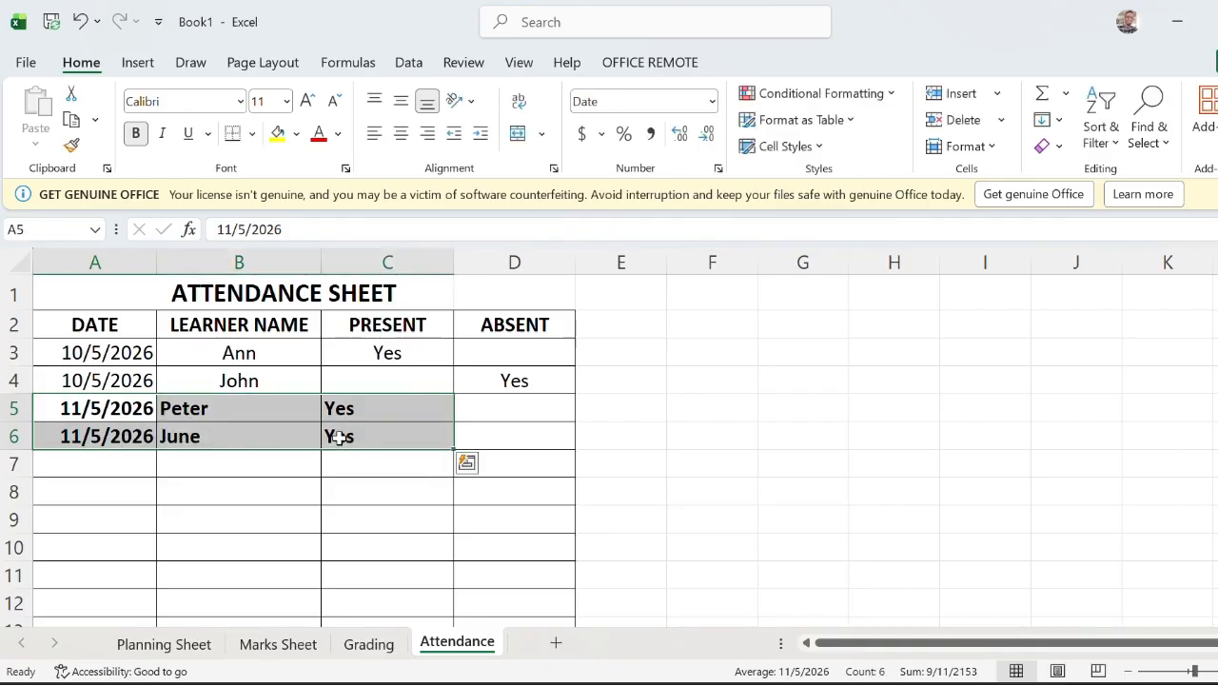
{"action": "left_click", "coordinate": [135, 133]}
{"action": "left_click", "coordinate": [226, 548]}
{"action": "left_click_drag", "start_coordinate": [218, 404], "coordinate": [389, 436]}
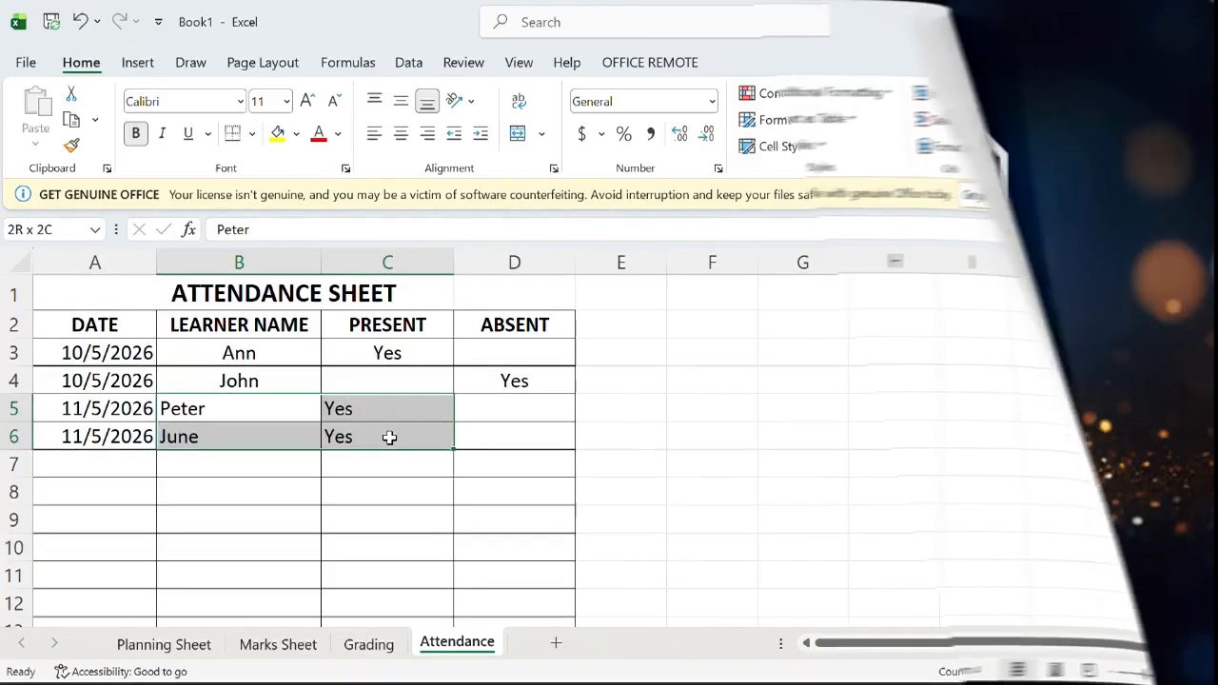